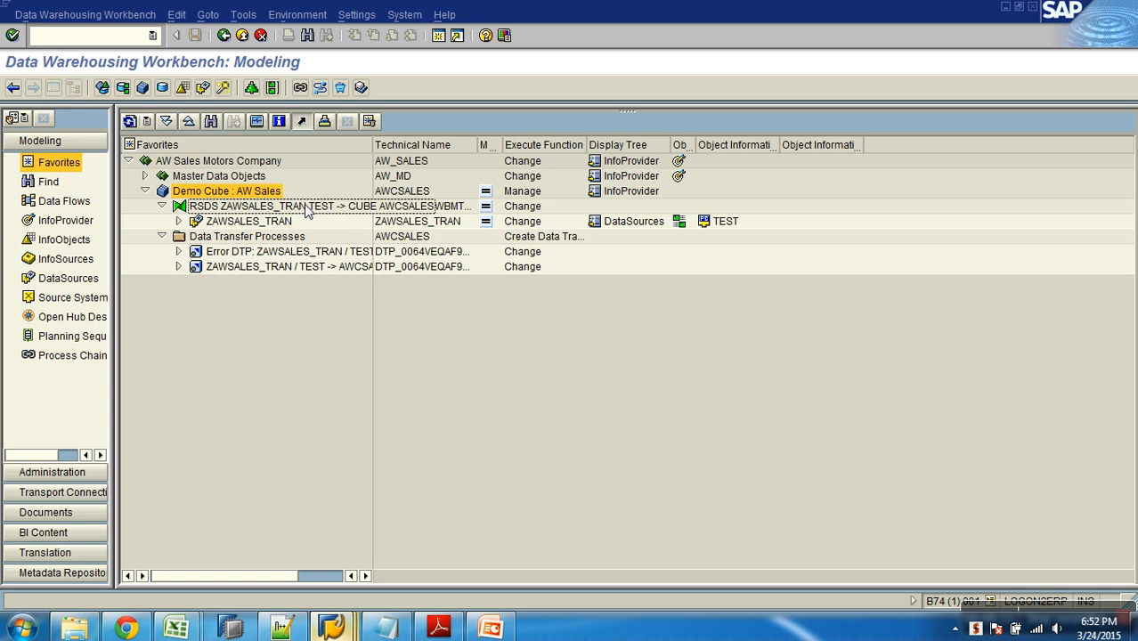
Step: Open the ZAWSALES_TRAN to AWCSALES transformation for changing, review its field mappings at full width, and exit
right_click(304, 207)
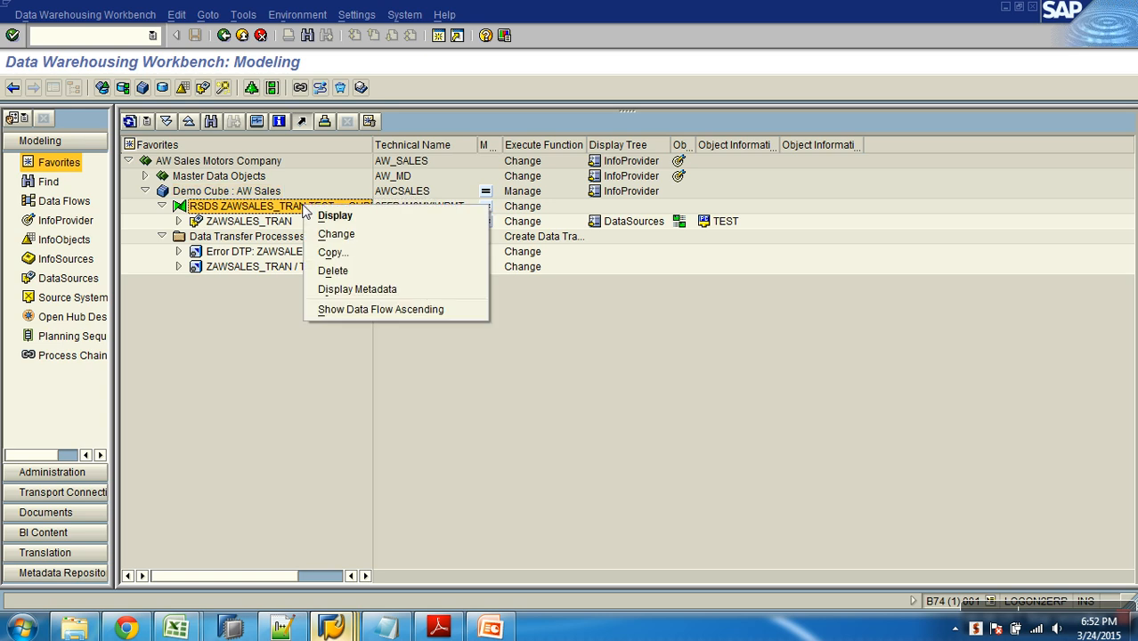
click(338, 235)
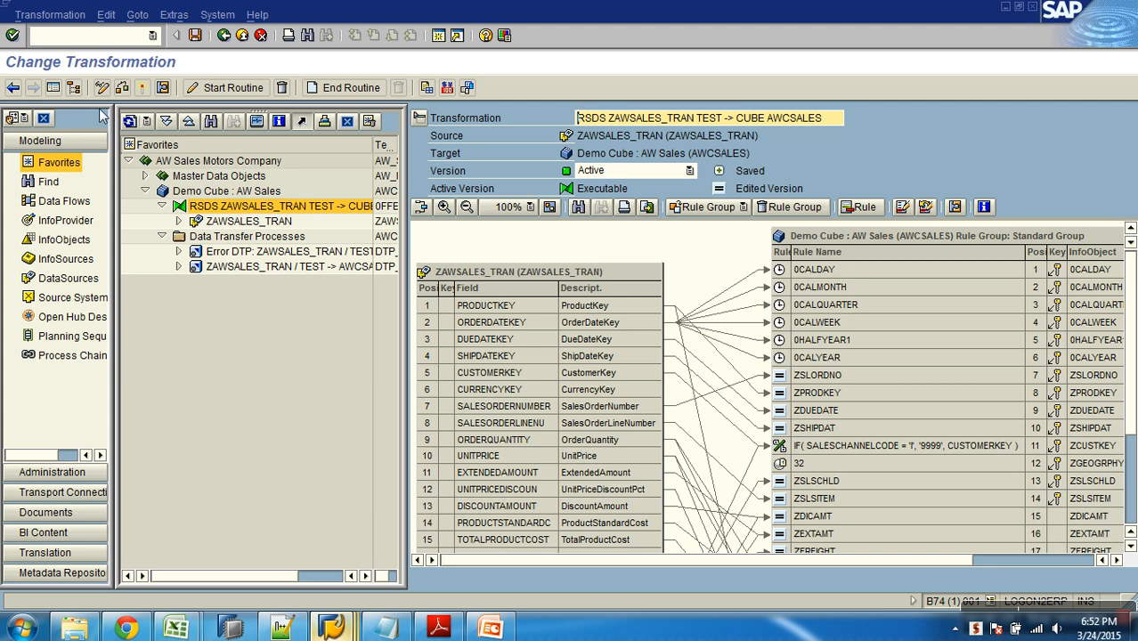
click(52, 87)
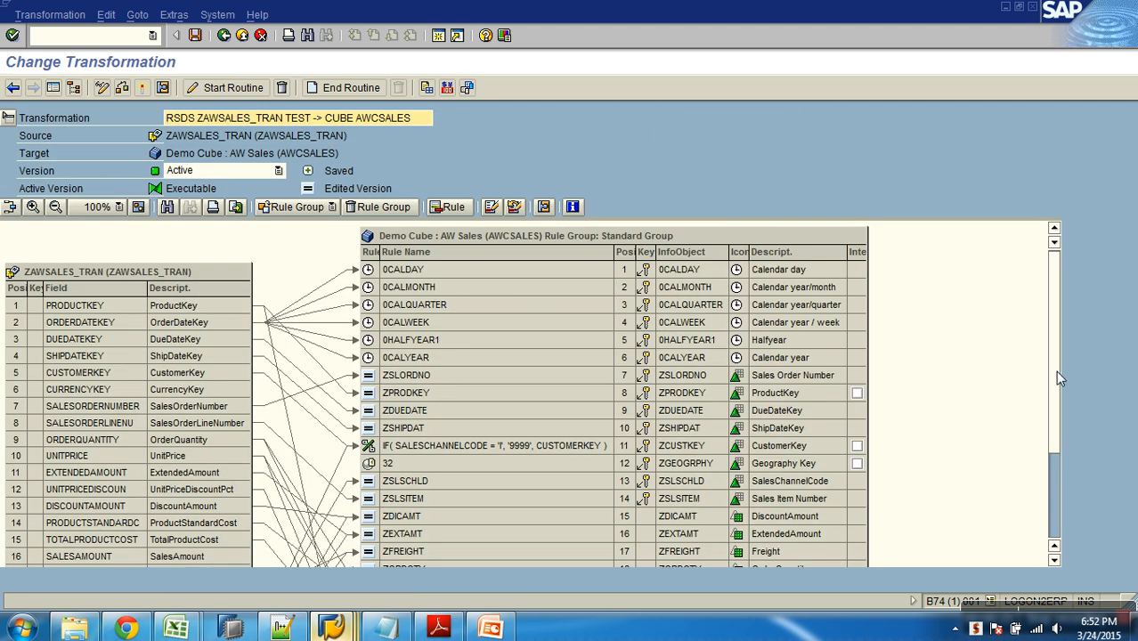
drag(1053, 368, 1052, 406)
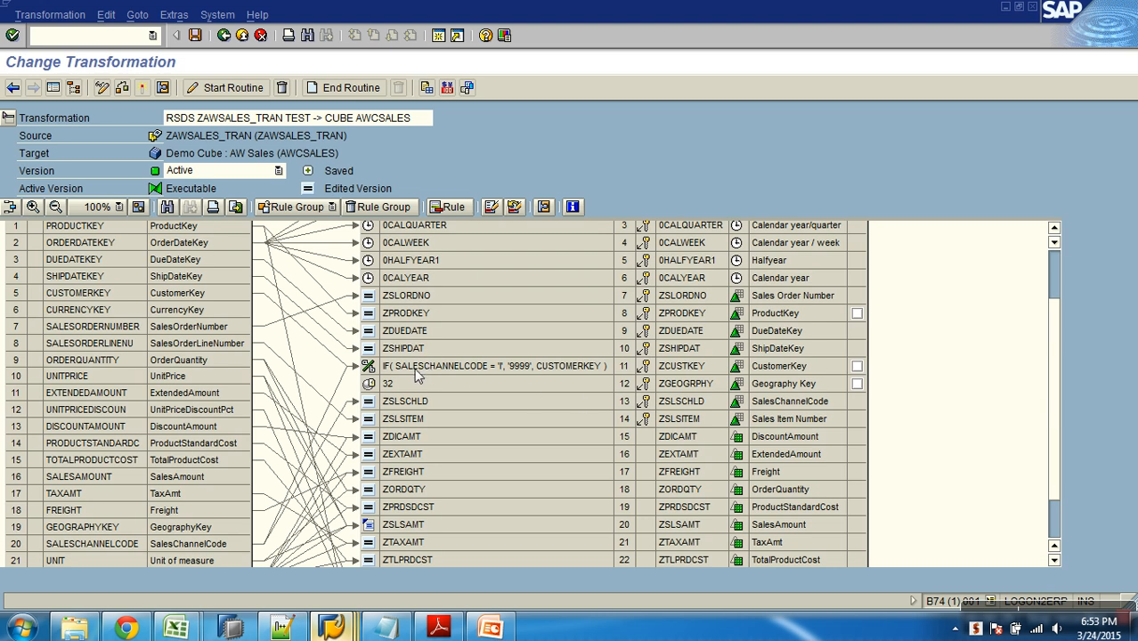
click(196, 311)
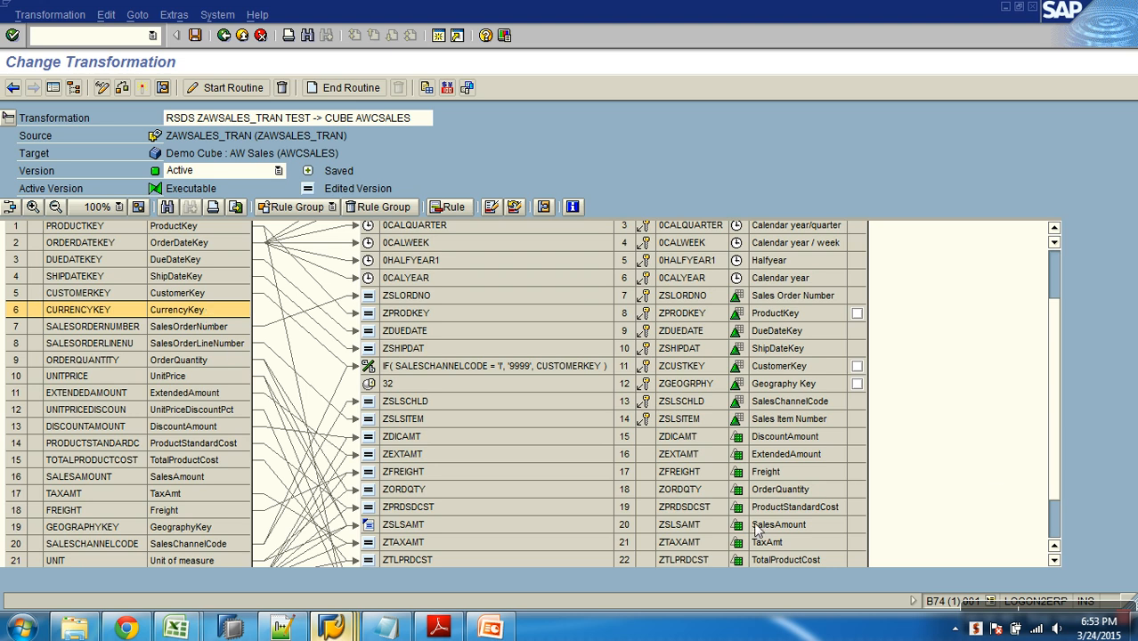
scroll(1053, 402, down, 2)
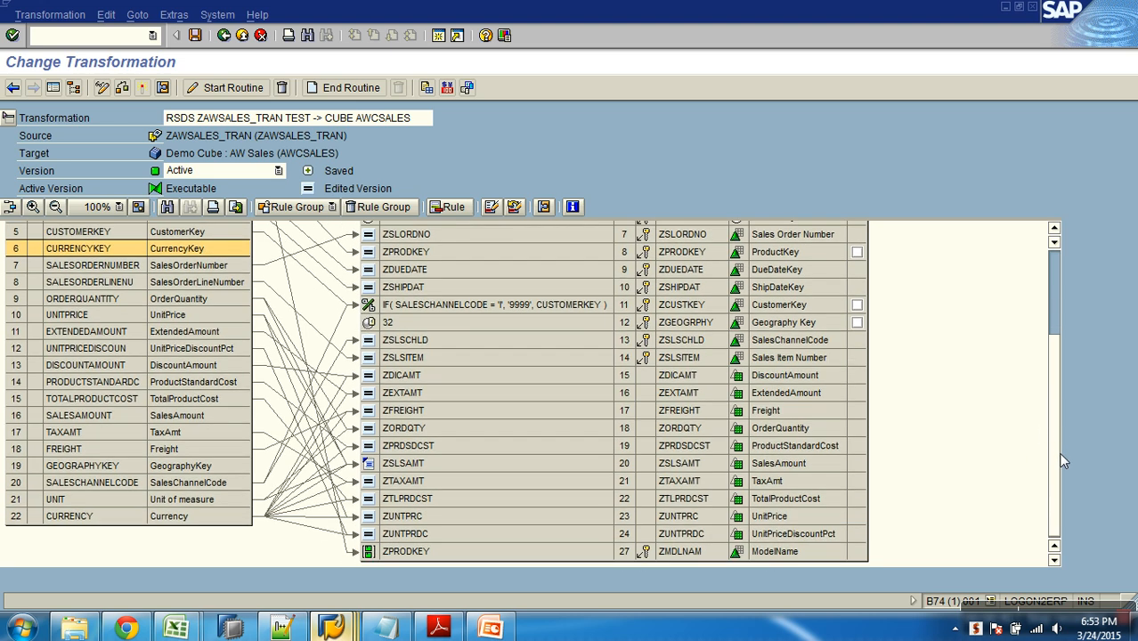
scroll(1053, 428, up, 4)
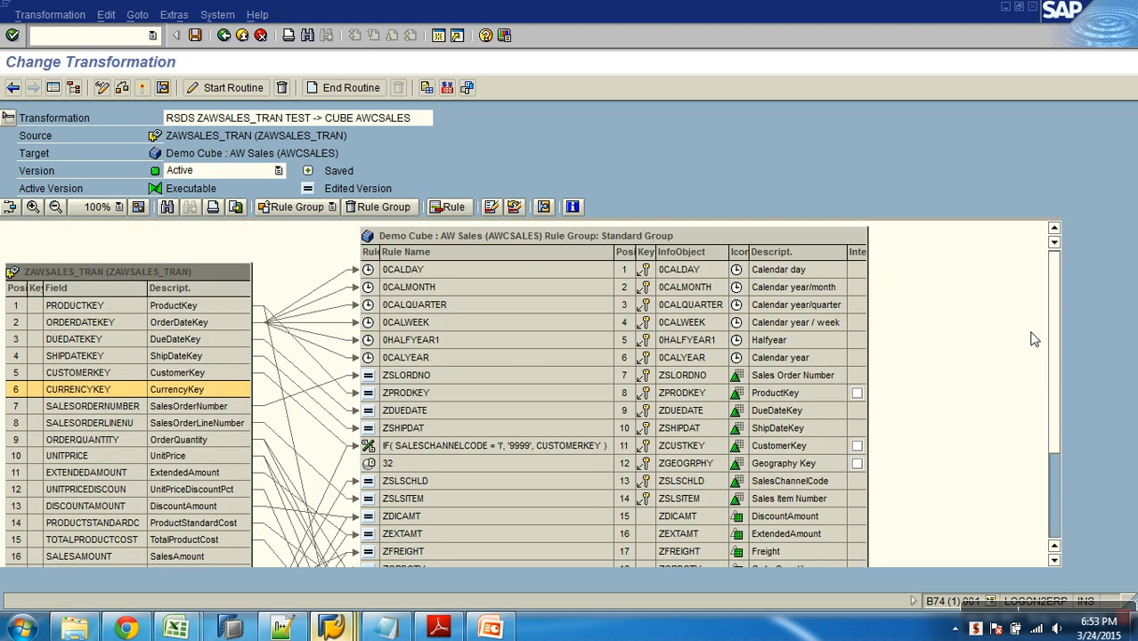
click(237, 34)
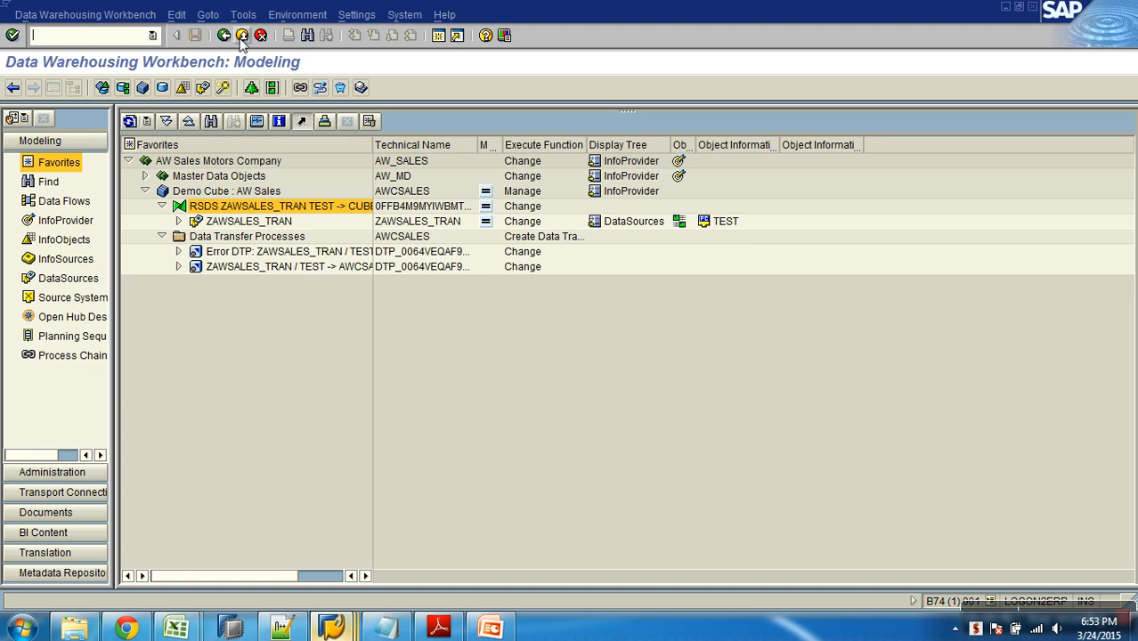
Step: Collapse the AW Sales demo cube and display the Geography Key attributes transformation under Master Data Objects
click(144, 191)
click(144, 175)
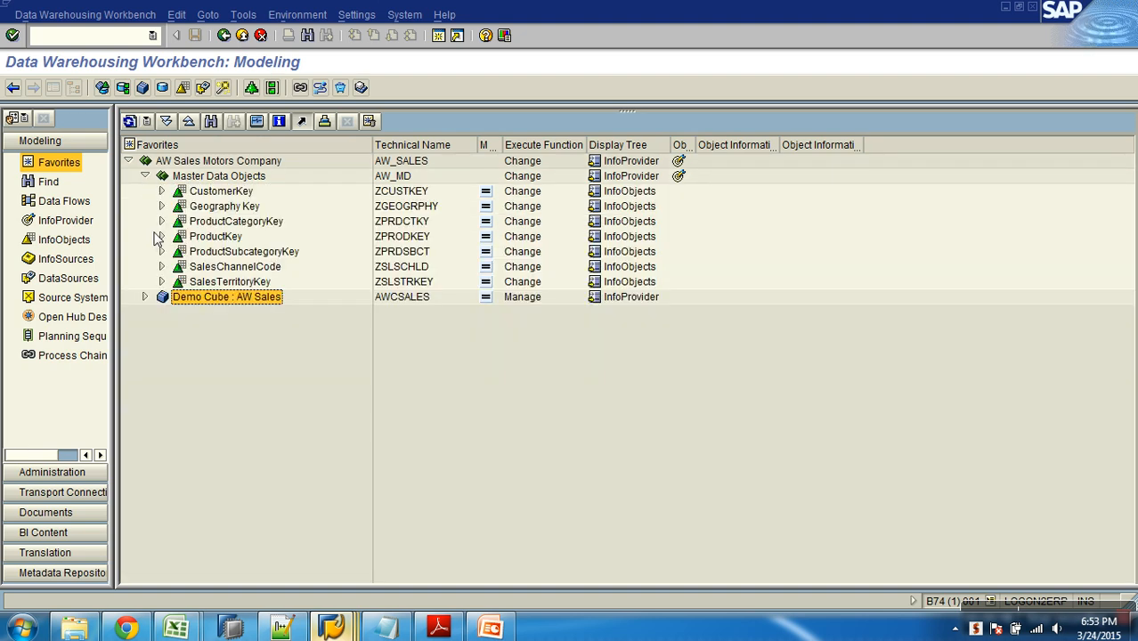
click(161, 205)
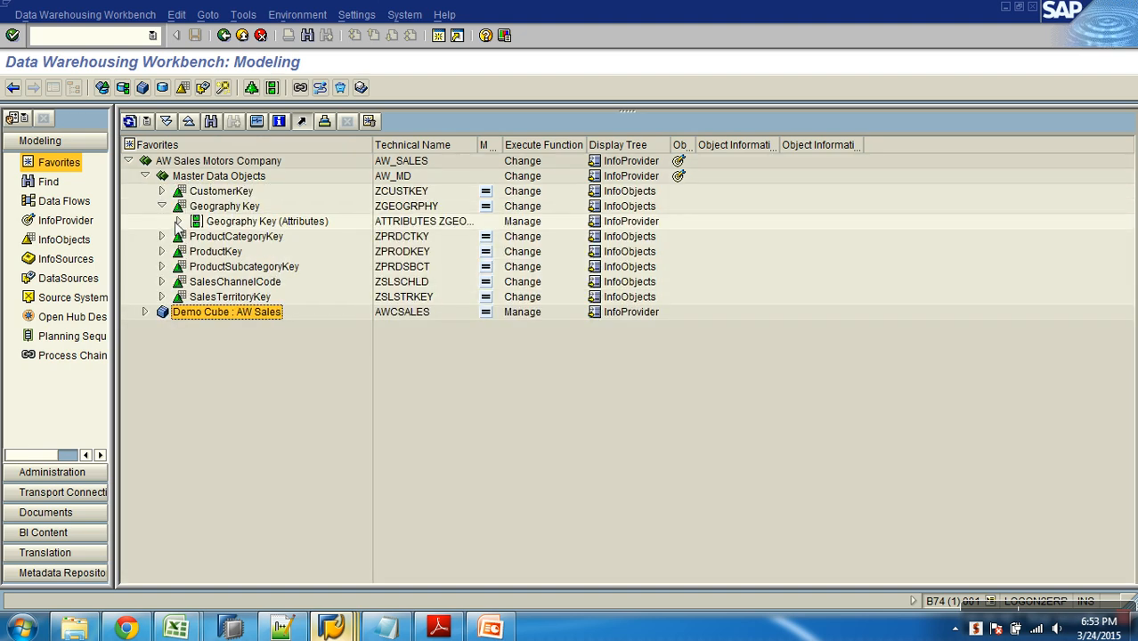
click(178, 220)
double_click(285, 236)
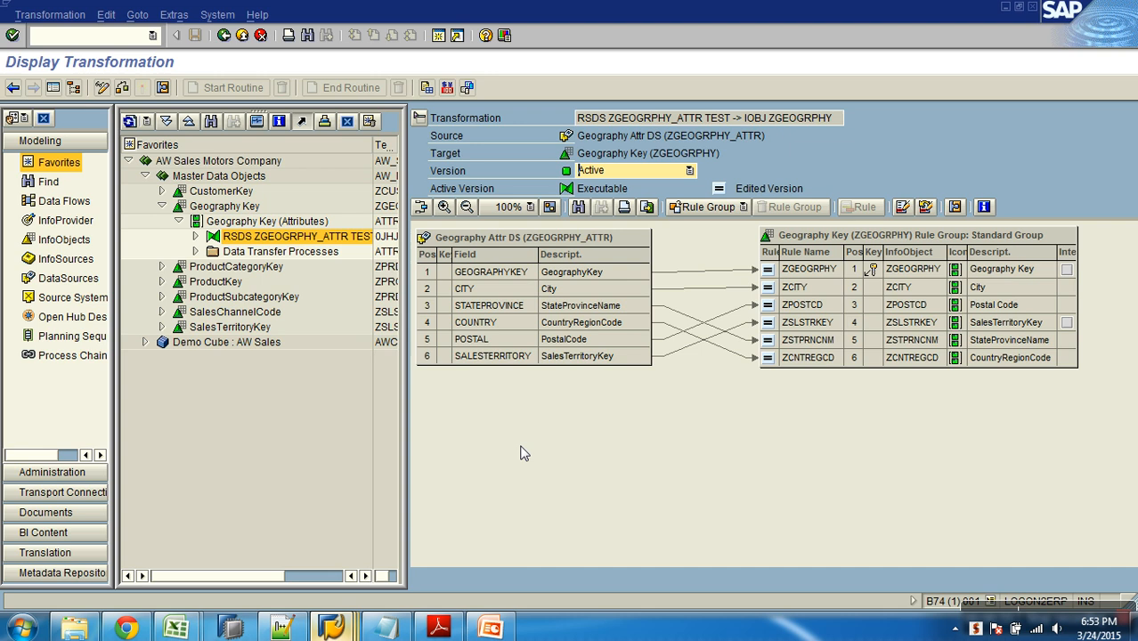
Step: Display the CustomerKey attributes transformation to review its mappings, and return to the modeling overview
click(162, 191)
click(179, 206)
double_click(283, 222)
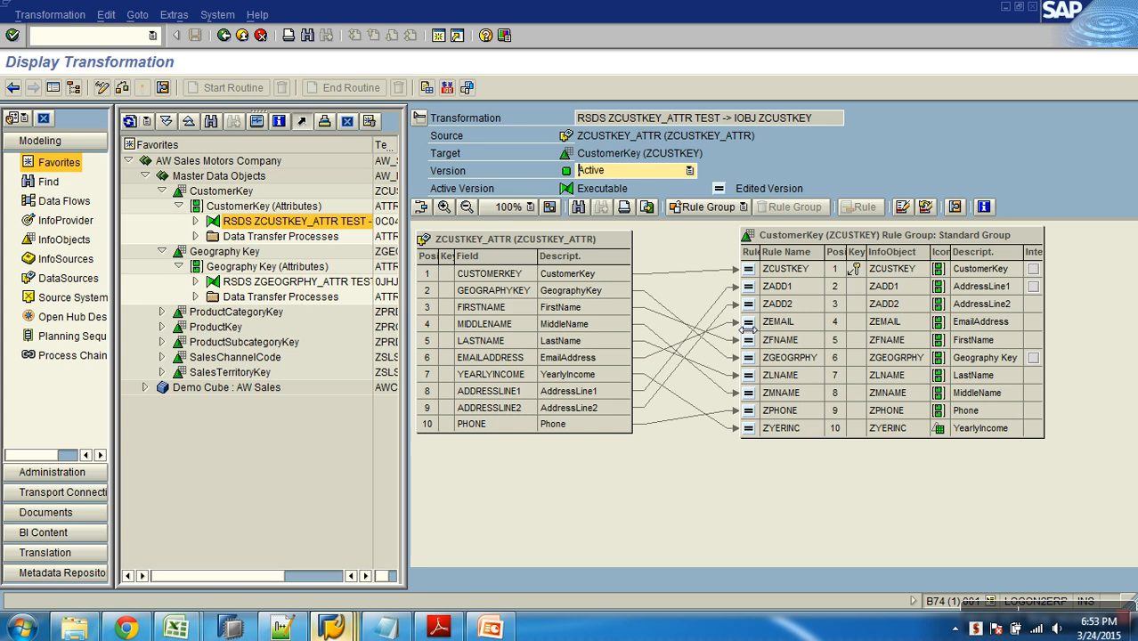
click(242, 35)
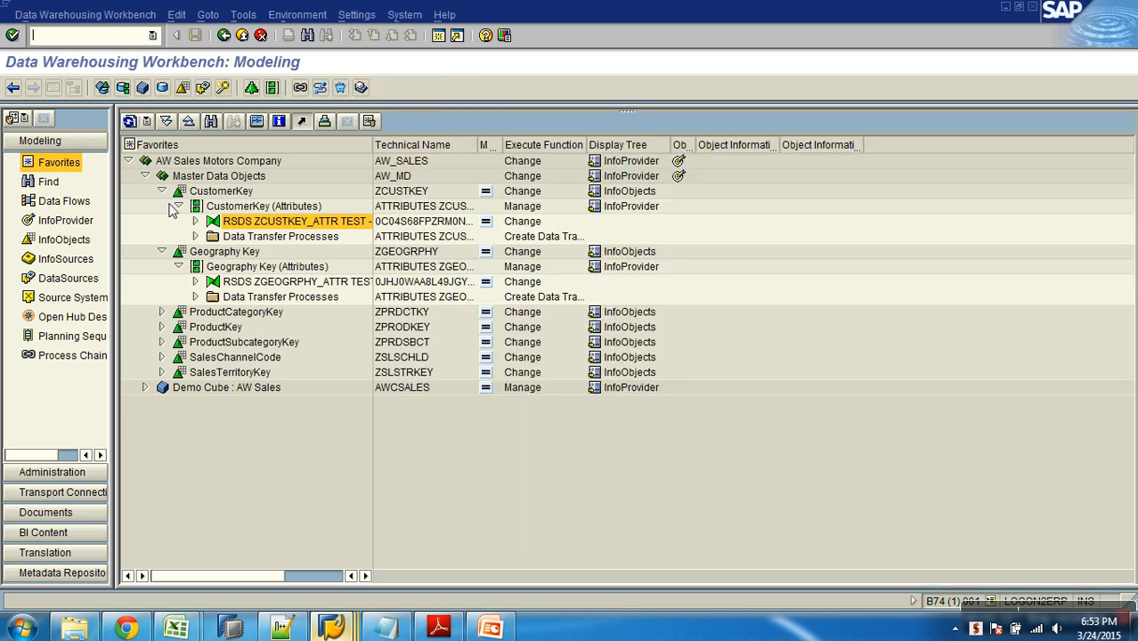
Step: Collapse CustomerKey and open the Geography Key attributes transformation in change mode
click(161, 190)
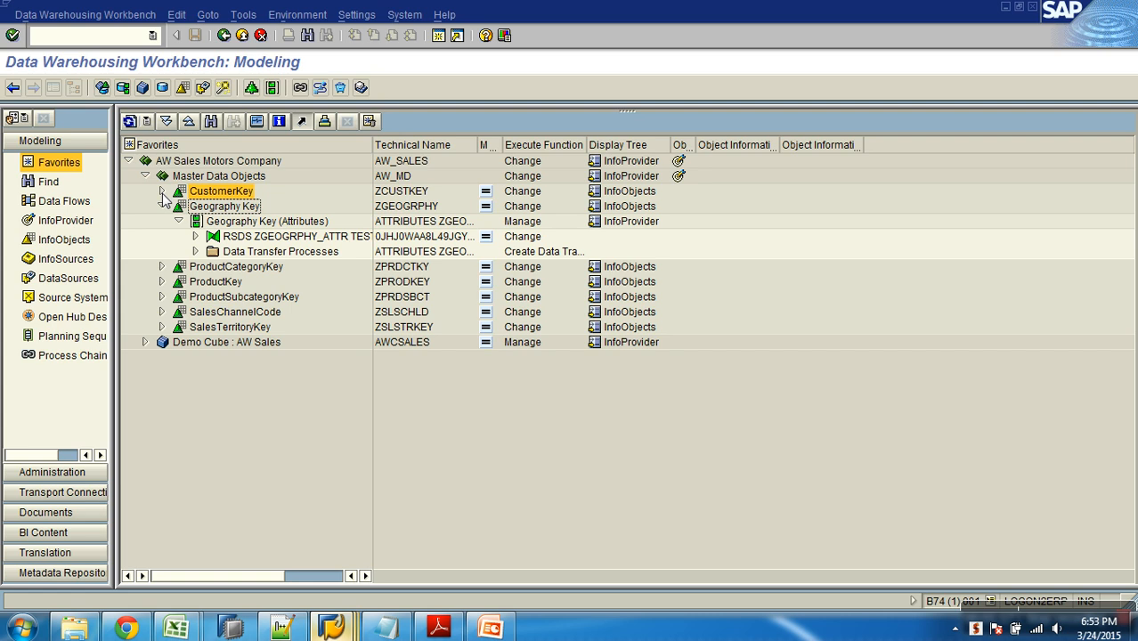
right_click(297, 240)
click(338, 265)
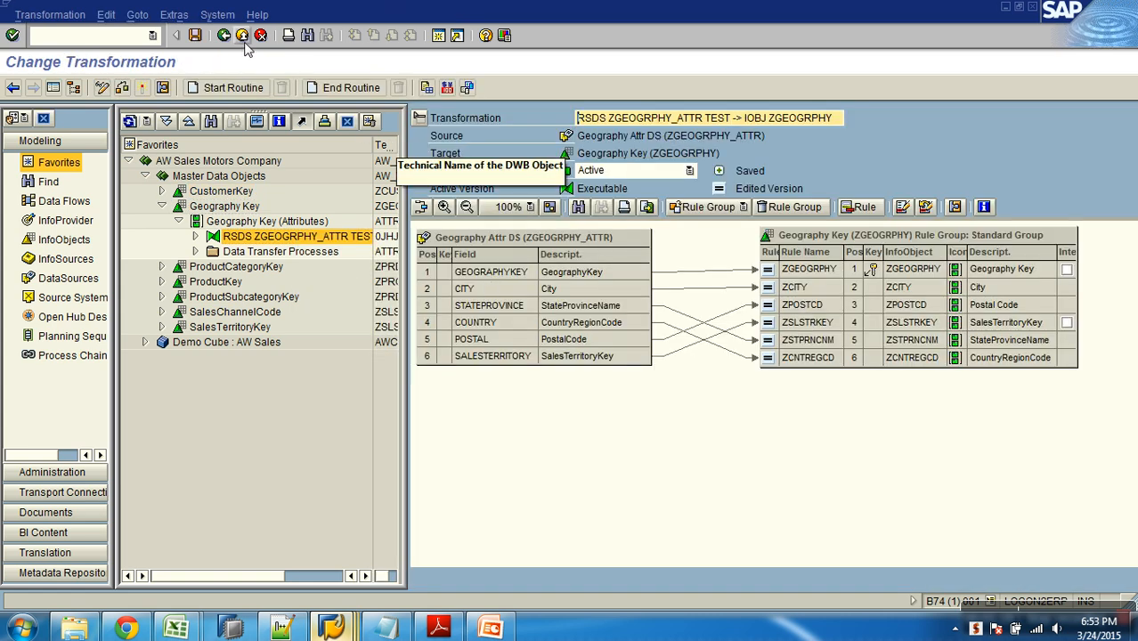
Step: List the Geography Key master data without selection restrictions, look through the geography key records, and return to the transformation
right_click(247, 207)
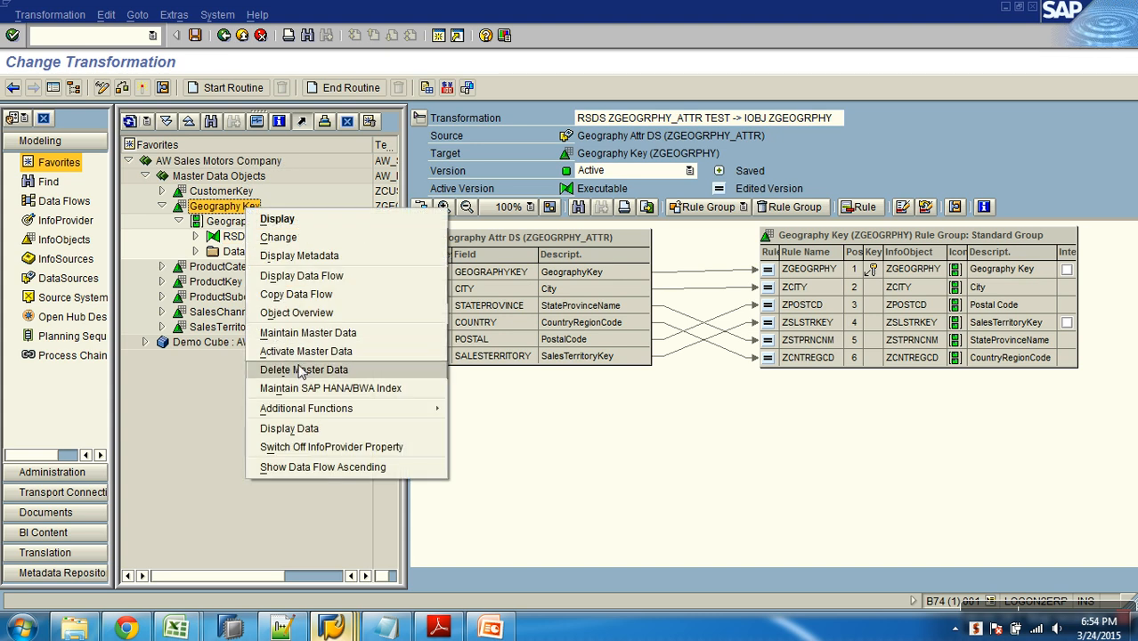
click(305, 336)
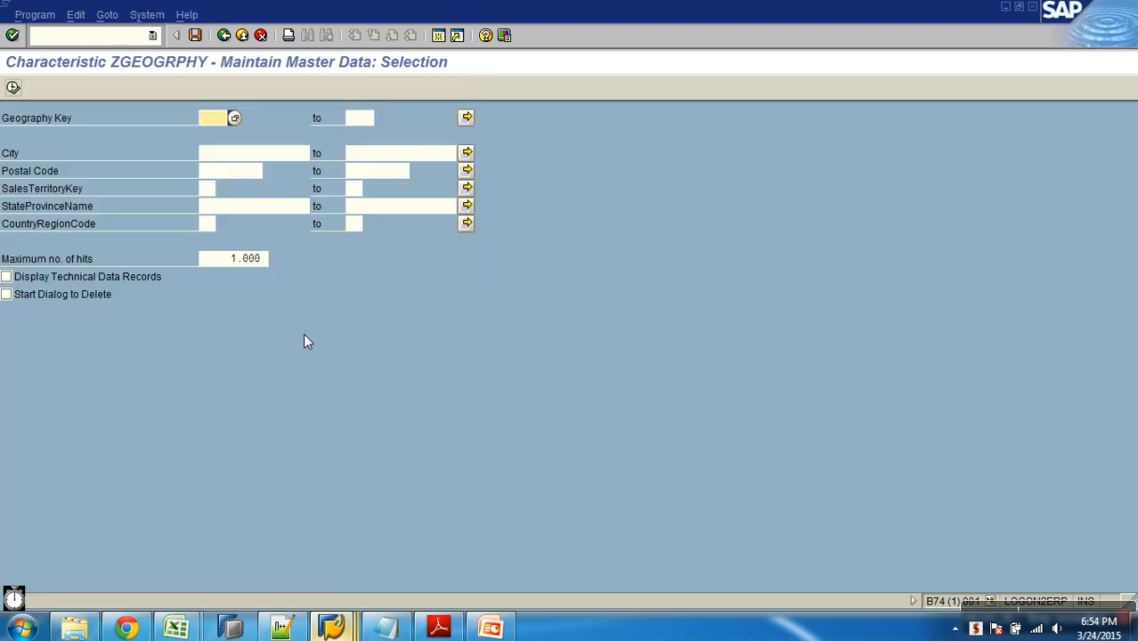
key(F8)
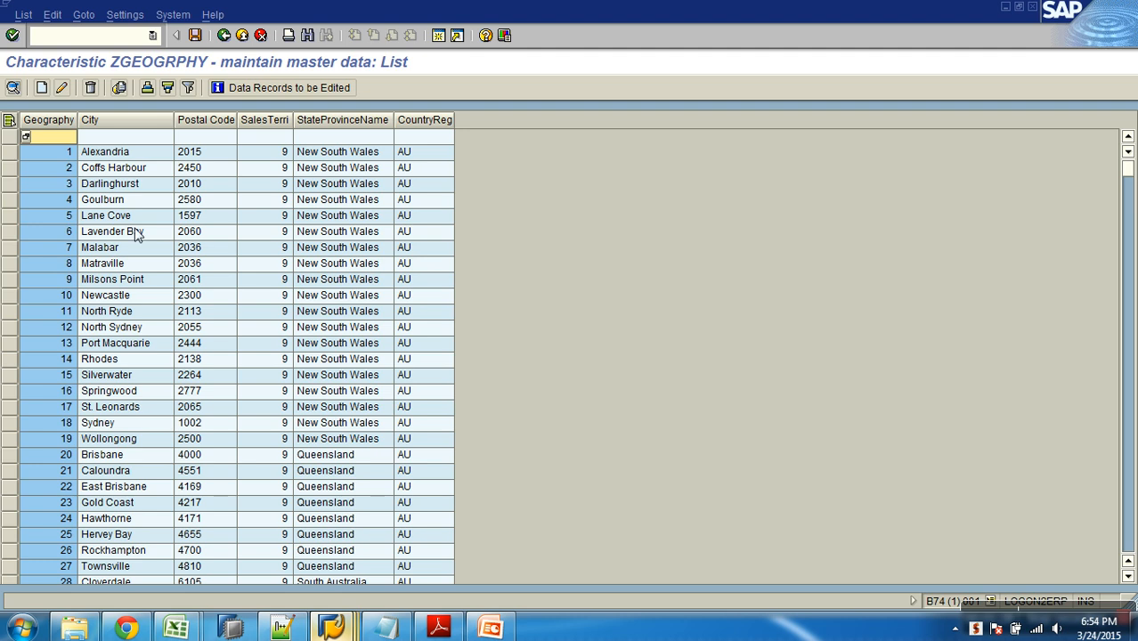
click(55, 156)
scroll(56, 156, down, 15)
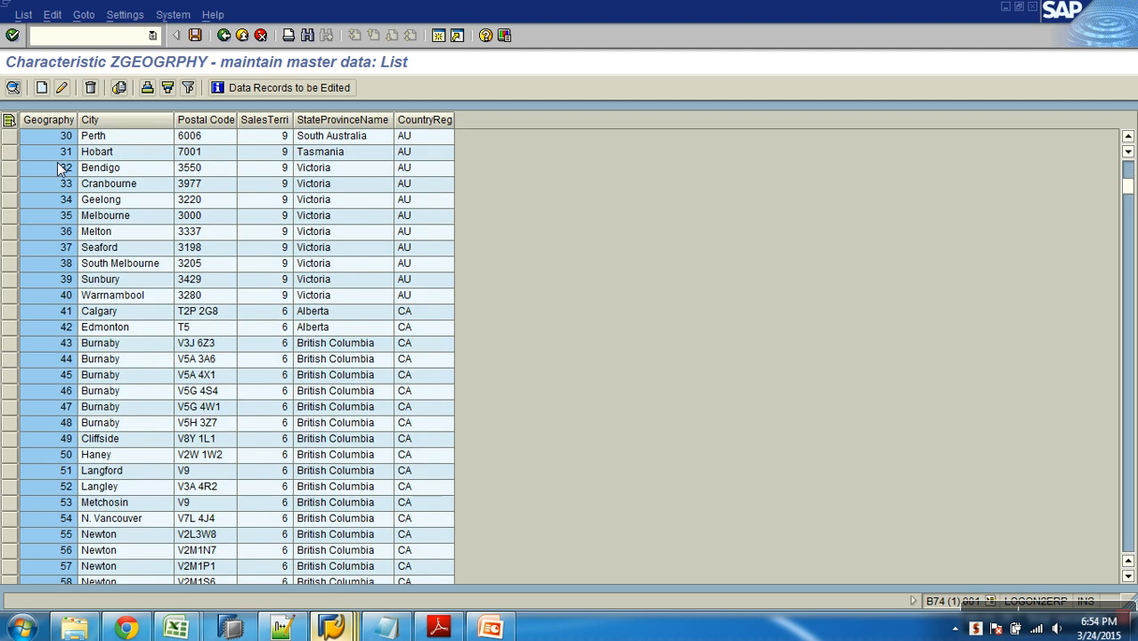
scroll(60, 169, up, 6)
scroll(60, 169, up, 10)
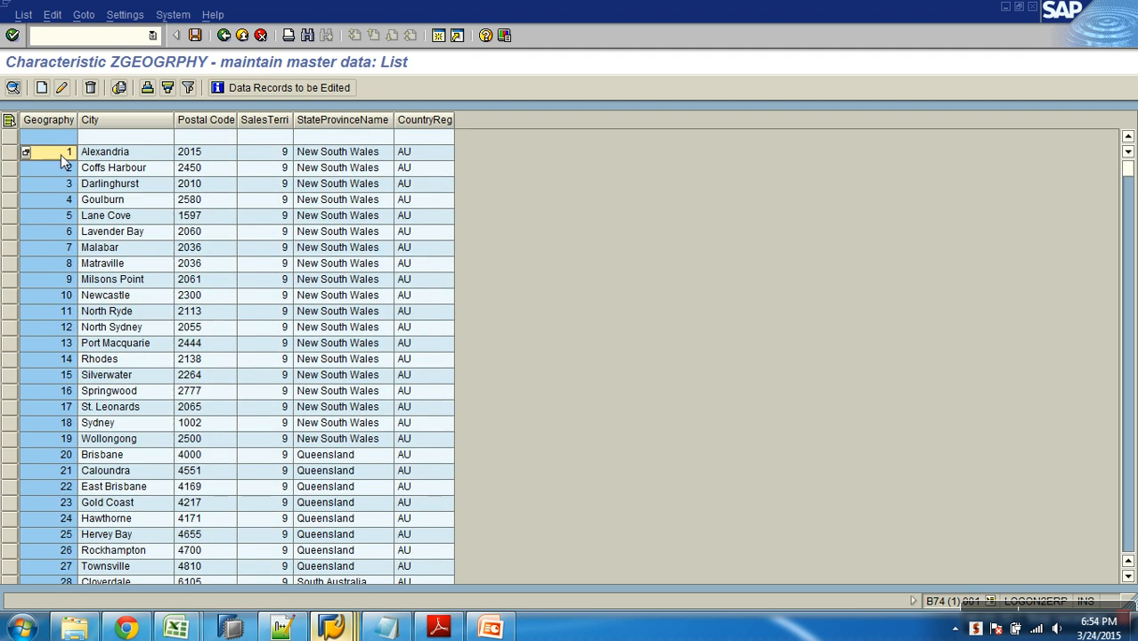
click(223, 36)
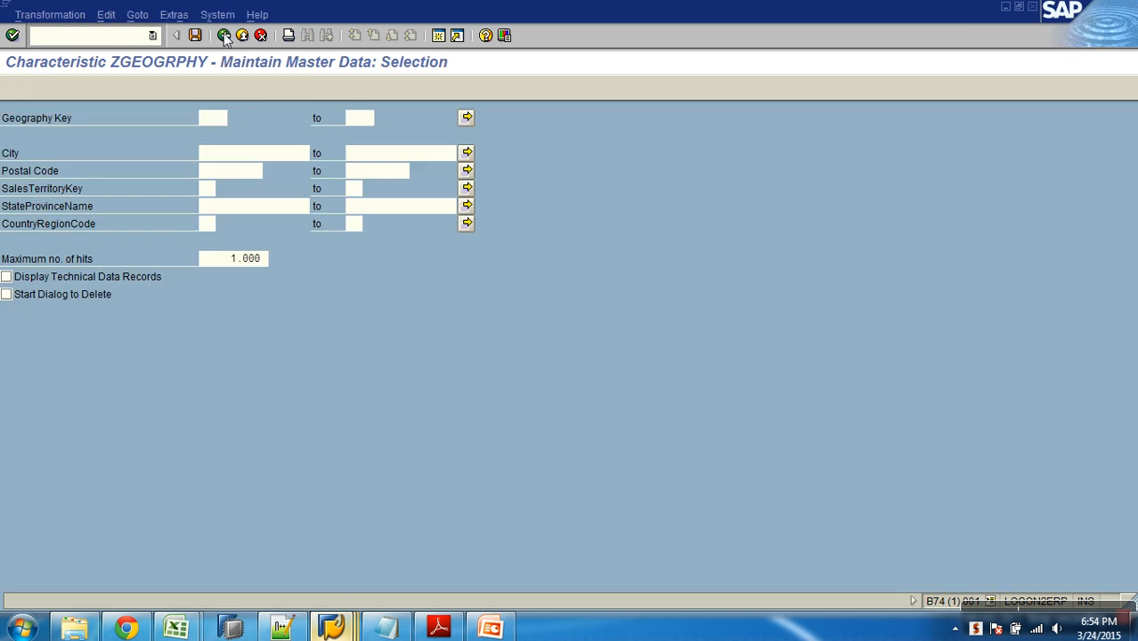
click(223, 35)
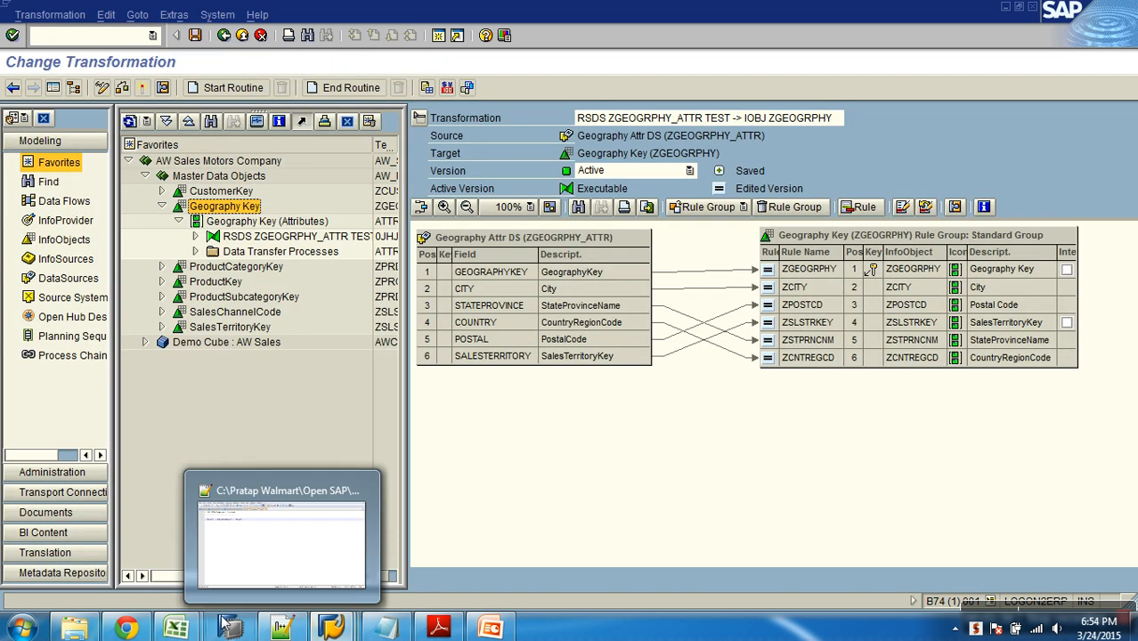
Step: Switch to the already open Sales_transactions_dummy.csv in Excel and close it without saving its changes
click(86, 628)
double_click(307, 394)
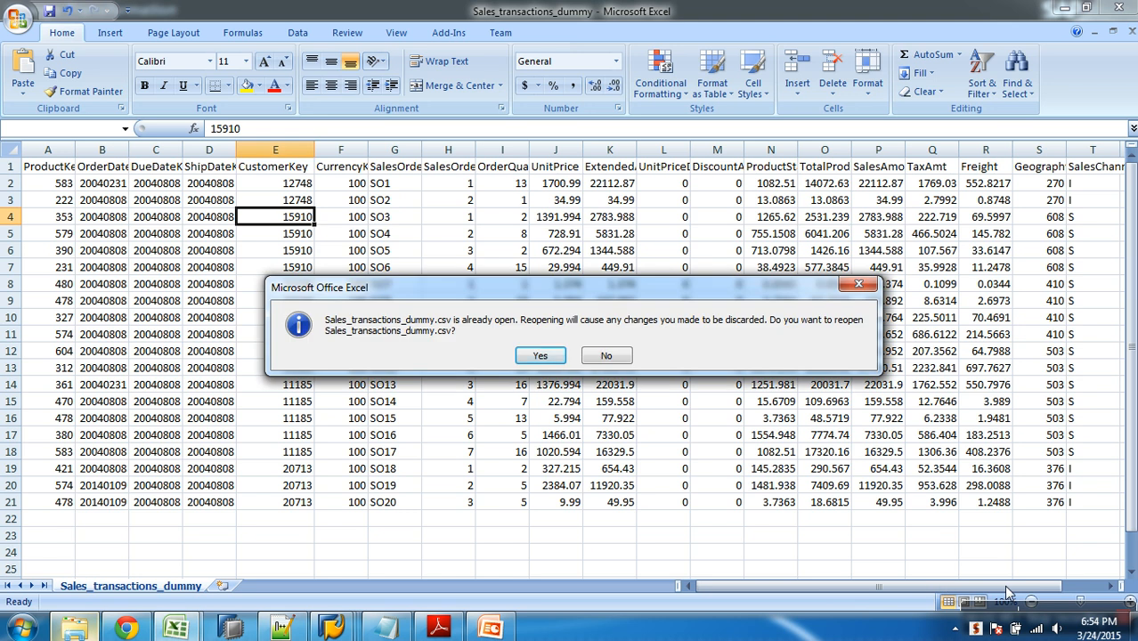
click(602, 357)
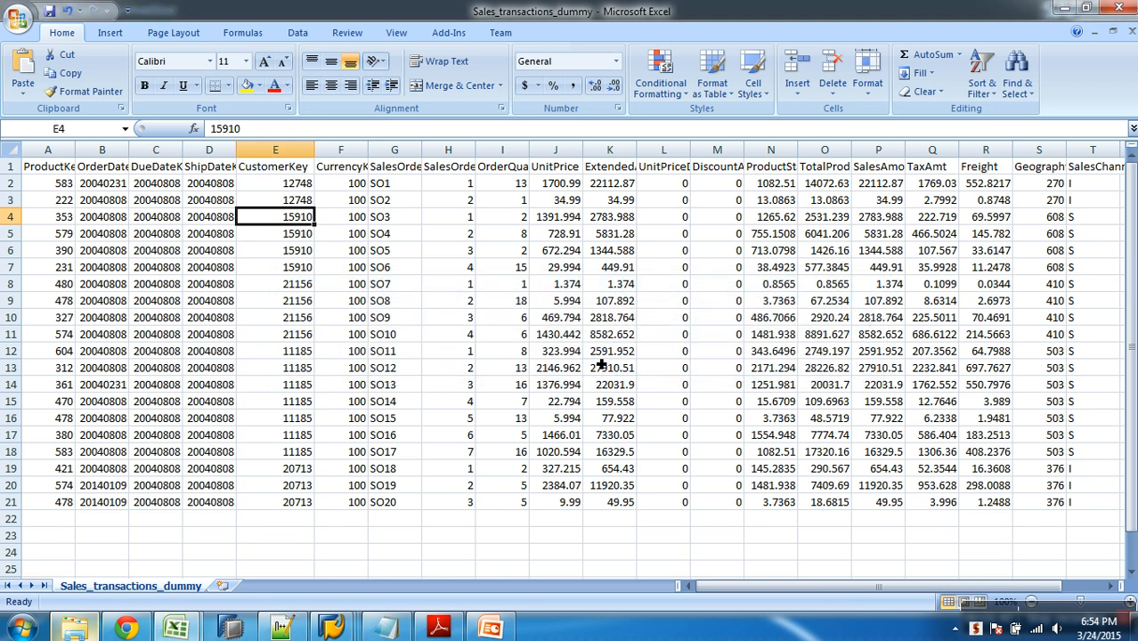
click(1129, 34)
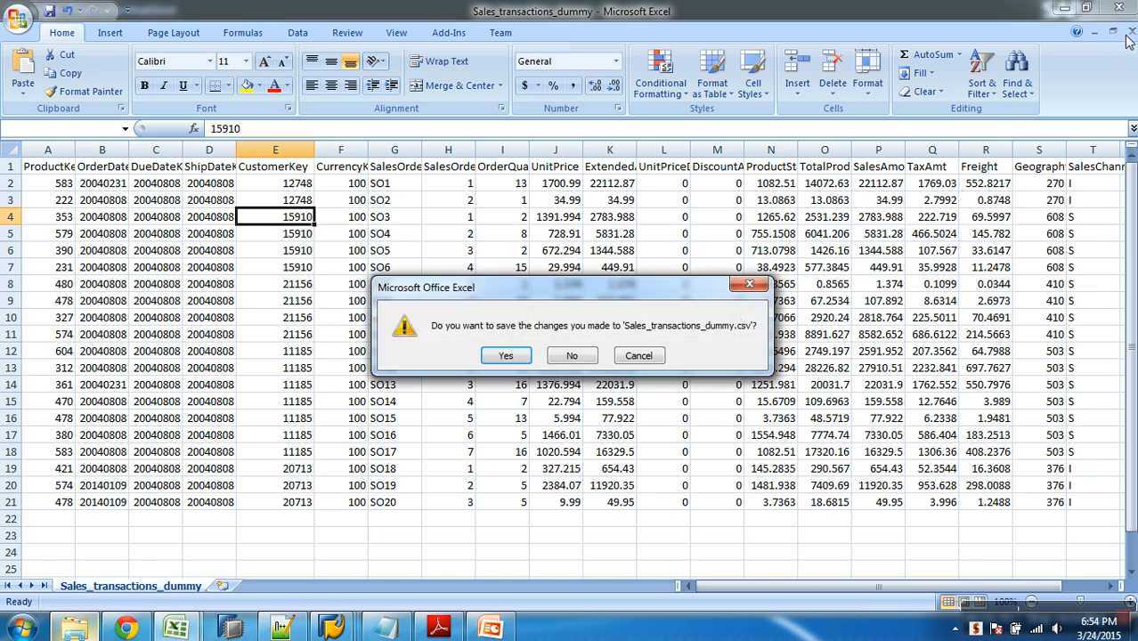
click(579, 359)
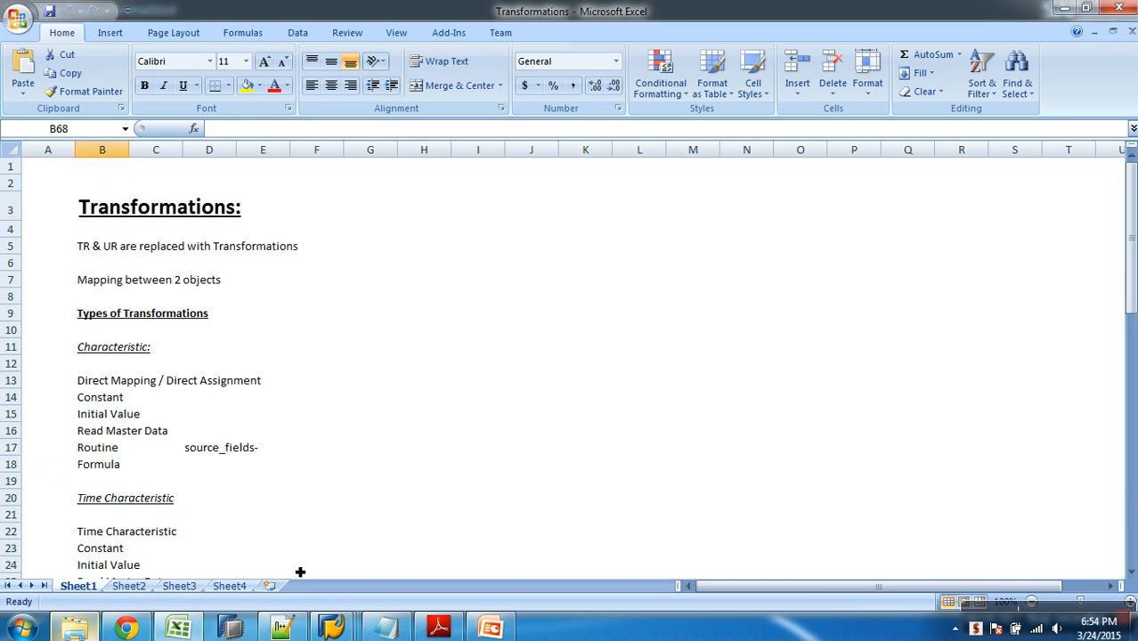
Step: Reopen the 3 KB Sales_transactions_dummy CSV file from the AW_sales folder
click(182, 631)
click(183, 632)
click(76, 628)
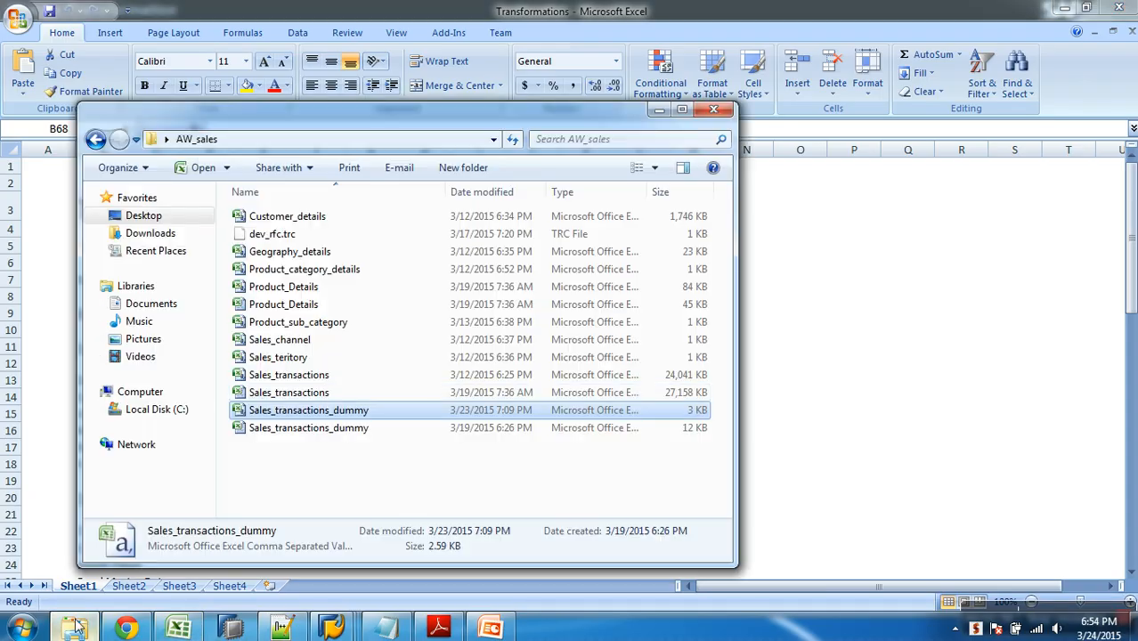
double_click(349, 412)
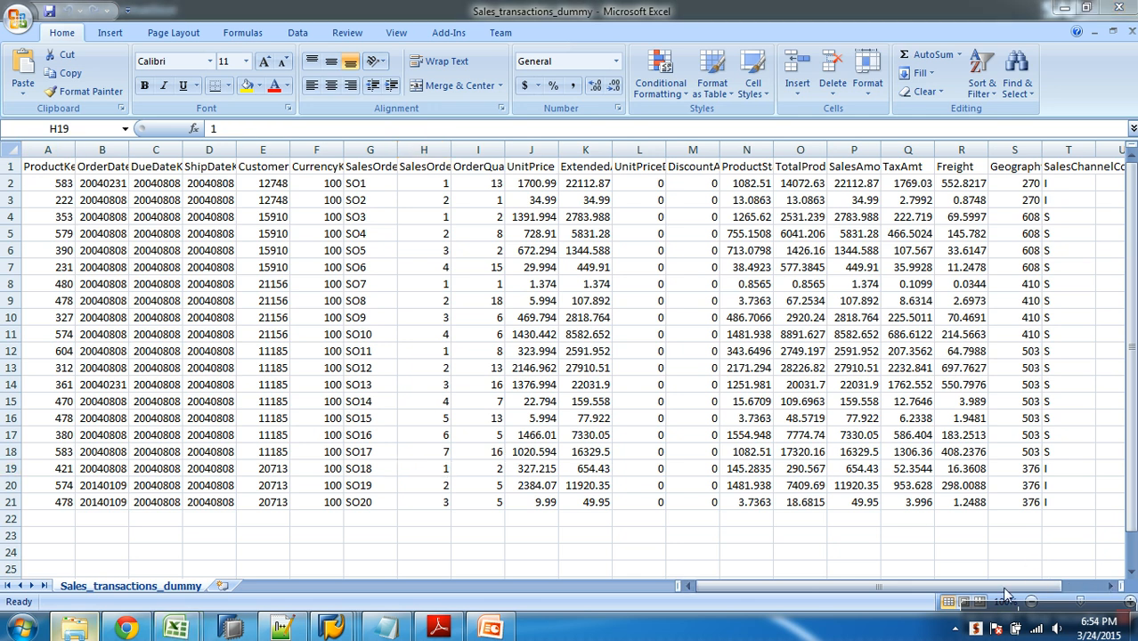
Step: Widen the GeographyKey column (S) until its full heading fits
key(Right)
key(Right)
key(Right)
key(Right)
key(Right)
key(Right)
key(Right)
key(Right)
key(Right)
key(Right)
key(Right)
key(Right)
key(Right)
key(Right)
key(Right)
key(Right)
key(Right)
key(Right)
key(Right)
key(Right)
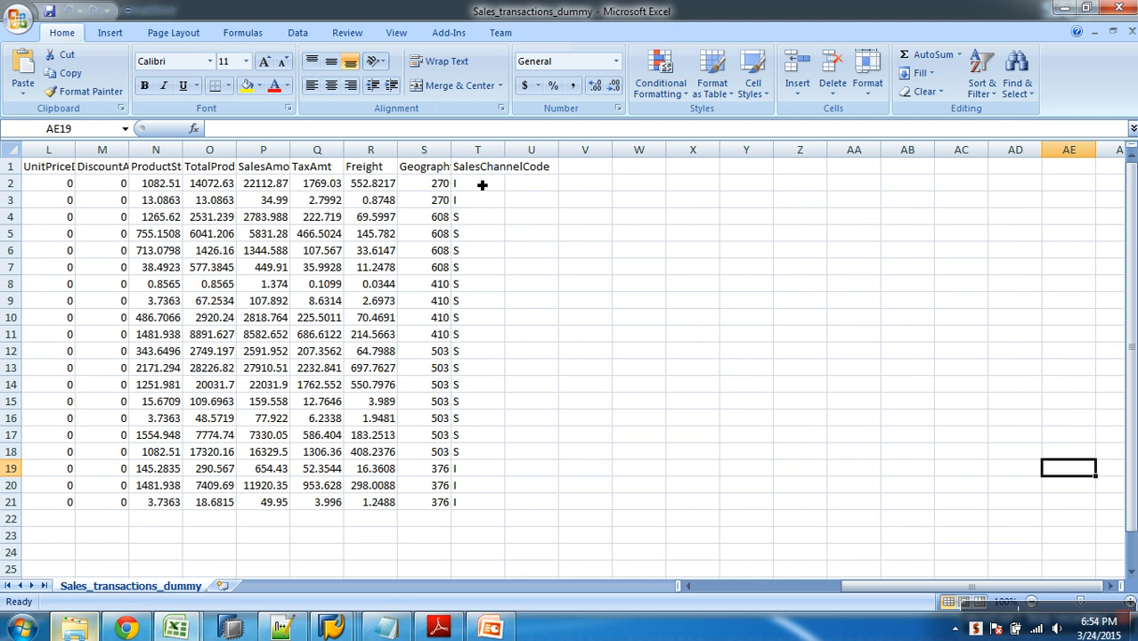
drag(451, 156, 503, 157)
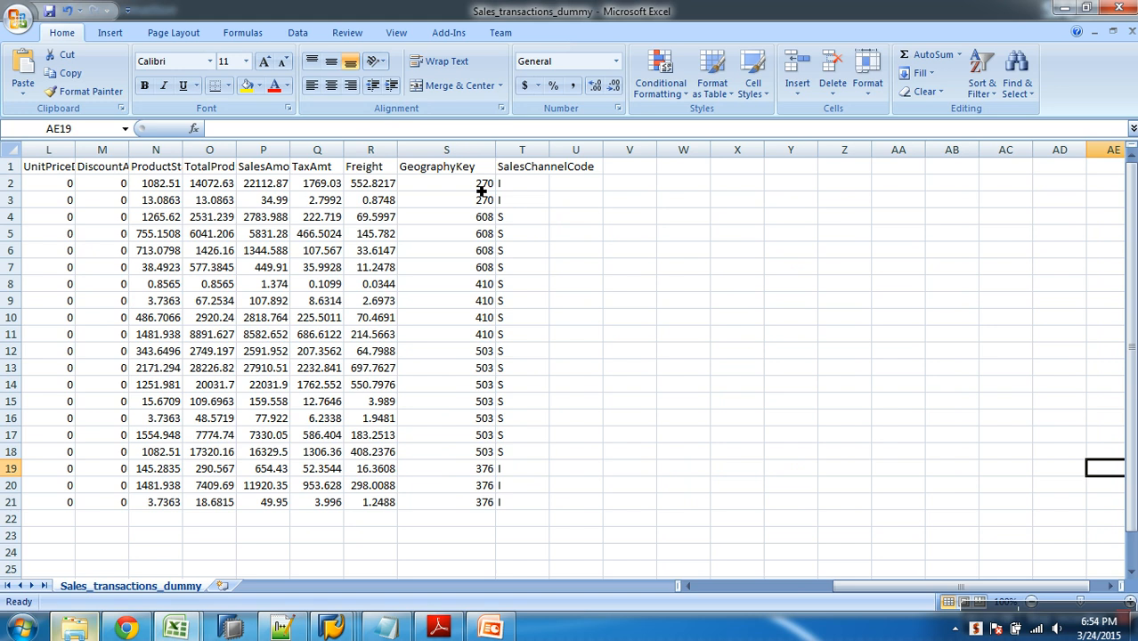
Step: Try to enter the formula =concatenate('9',S2) in cell V2 to prefix the first geography key with 9
click(482, 187)
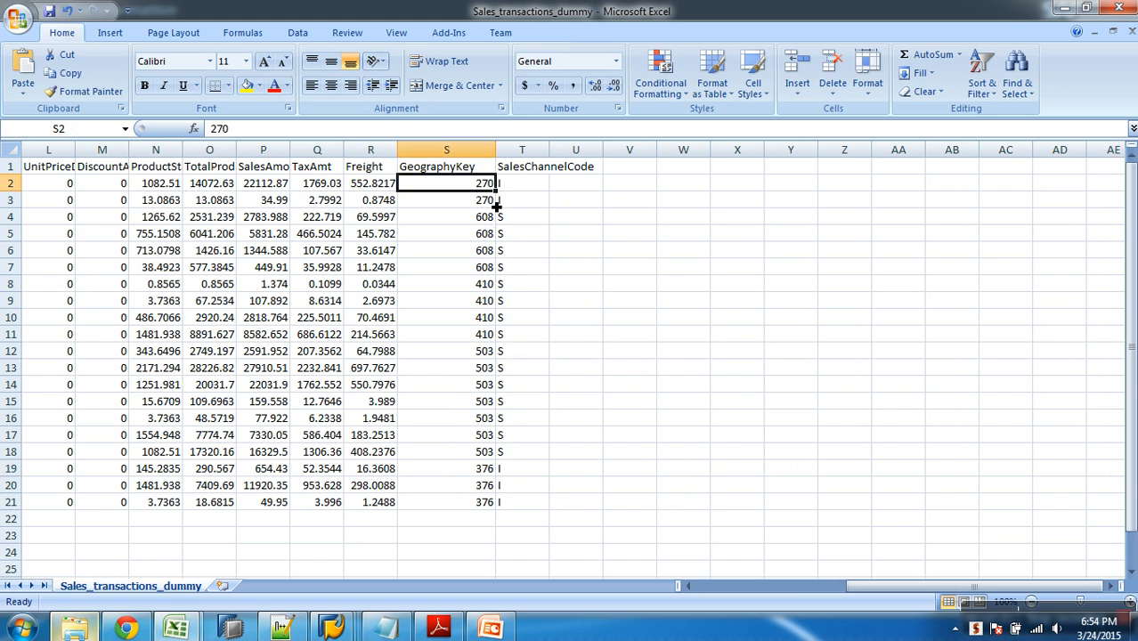
key(Right)
key(Right)
key(Right)
text(=)
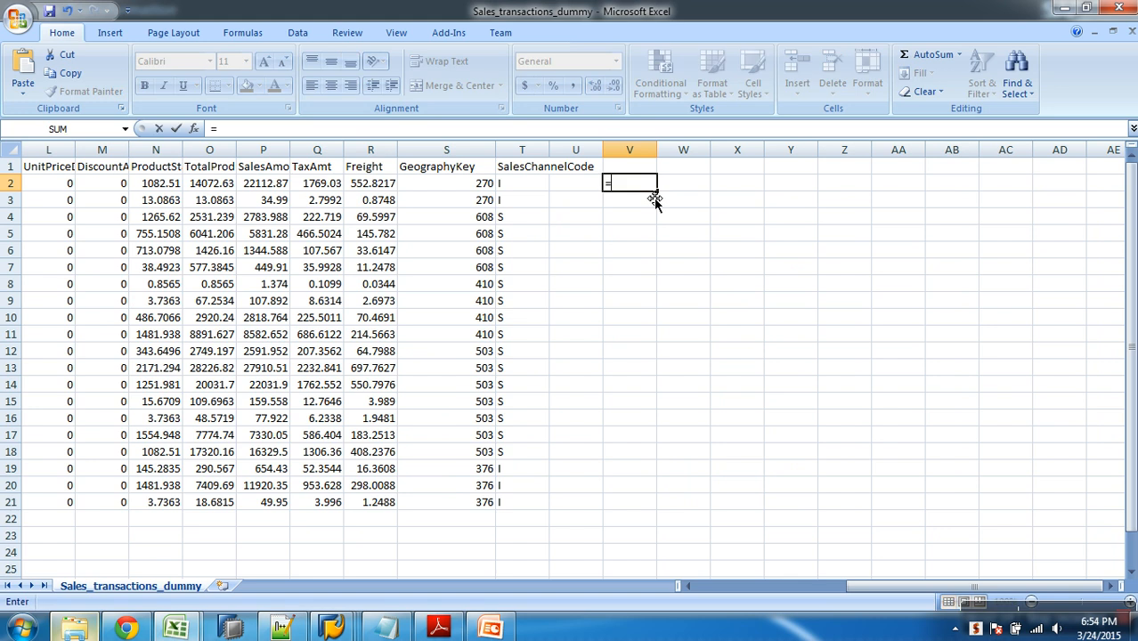
text(concatenate)
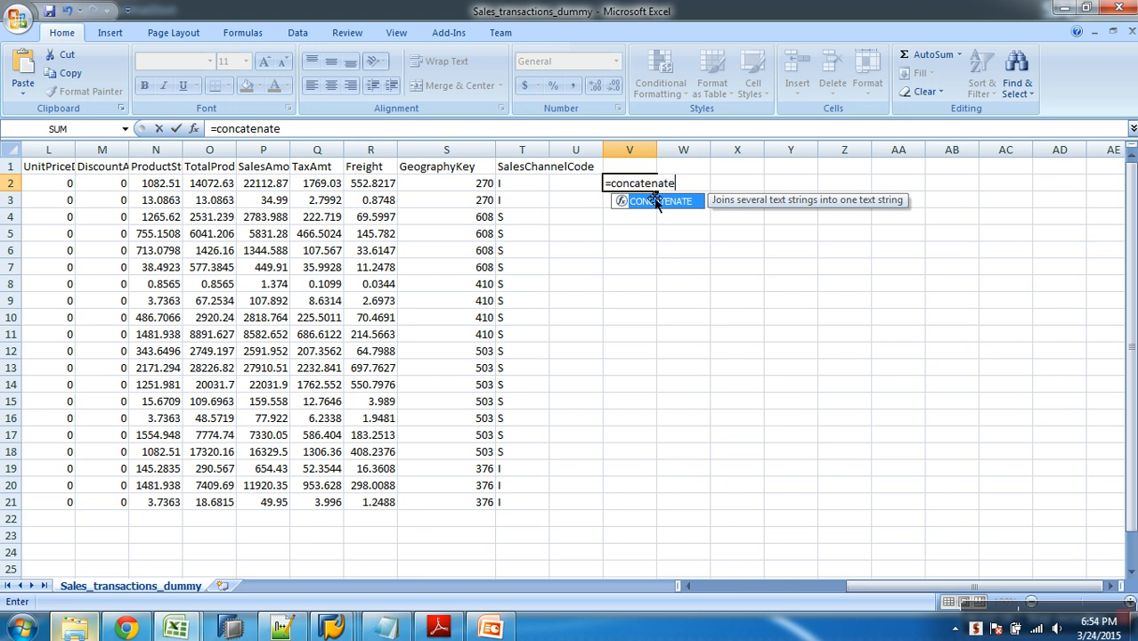
text(9)
key(BackSpace)
text(()
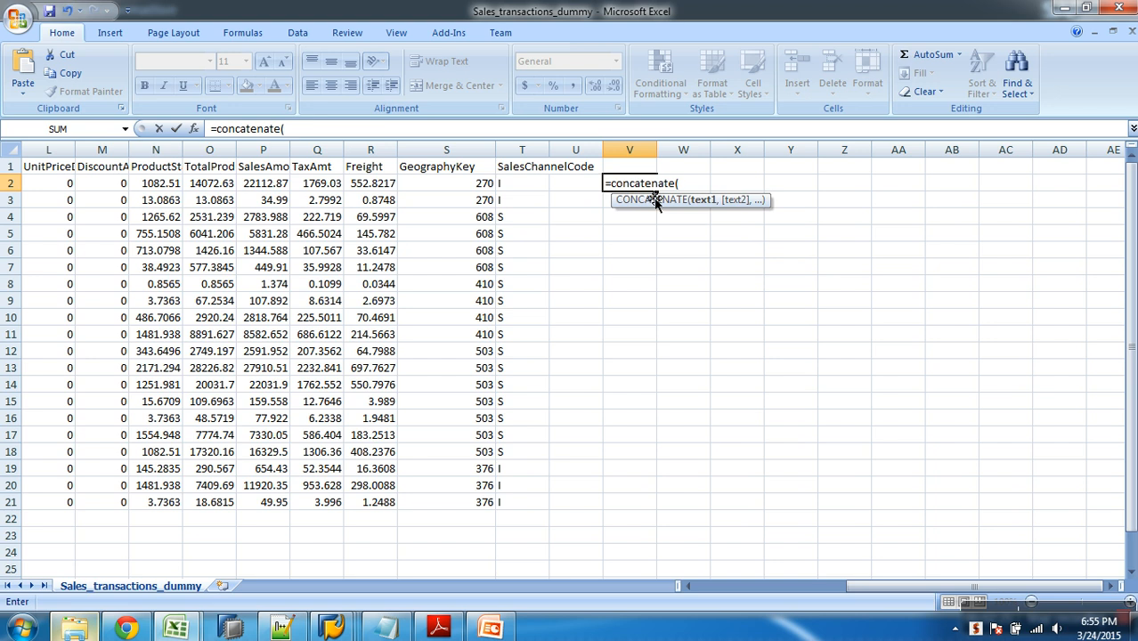
text('9',)
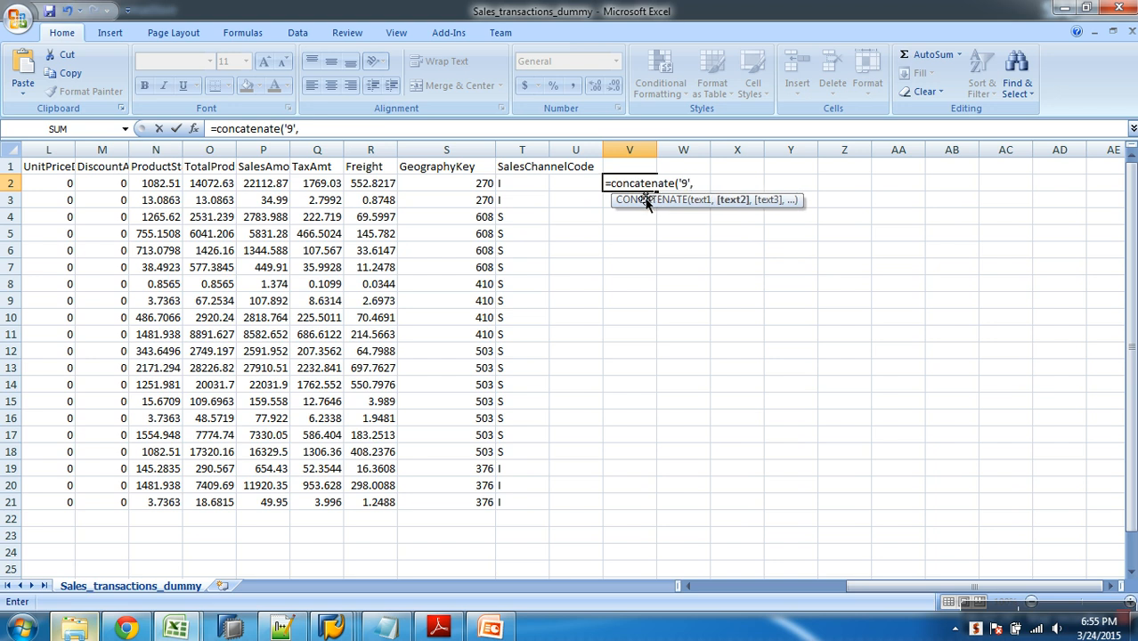
click(468, 191)
text())
key(Return)
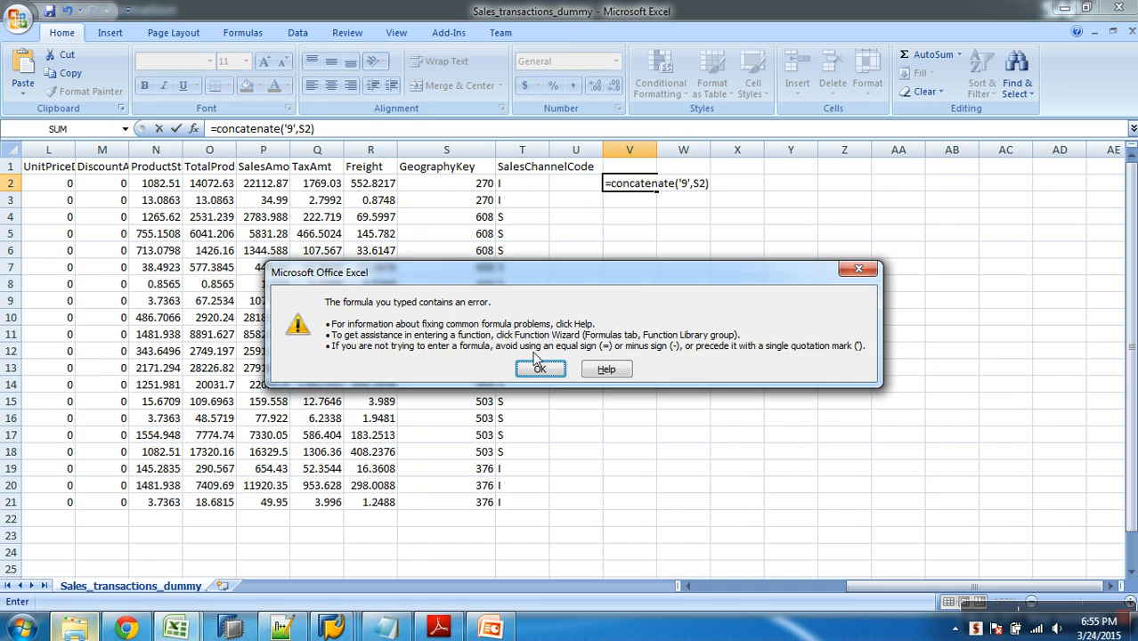
click(539, 370)
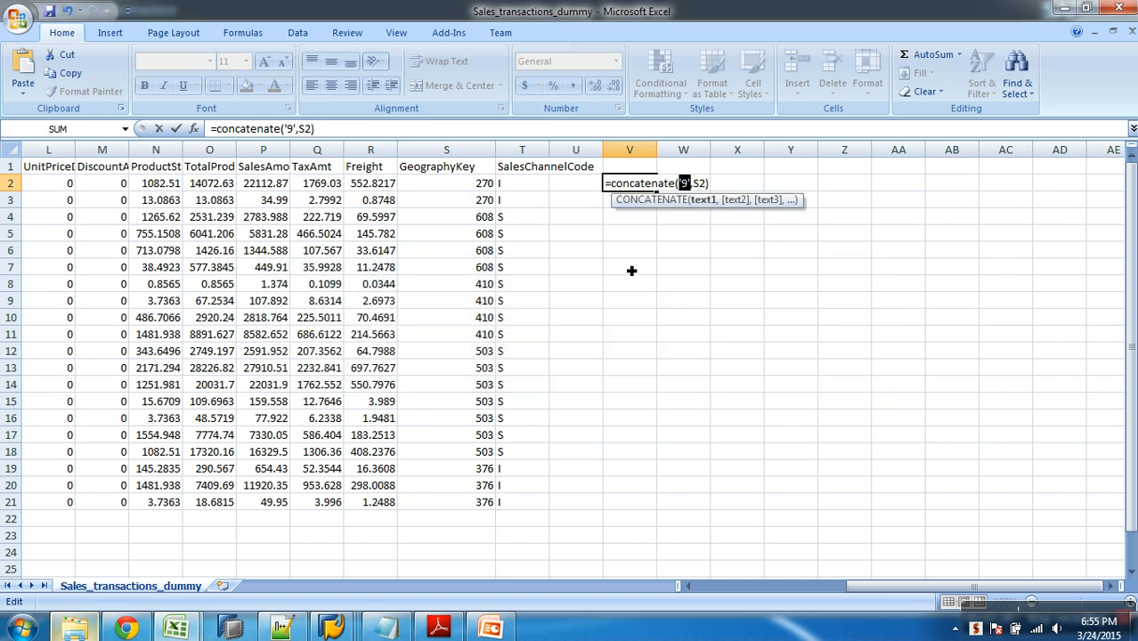
Step: Try a semicolon instead of the comma between the arguments of the V2 formula
click(702, 184)
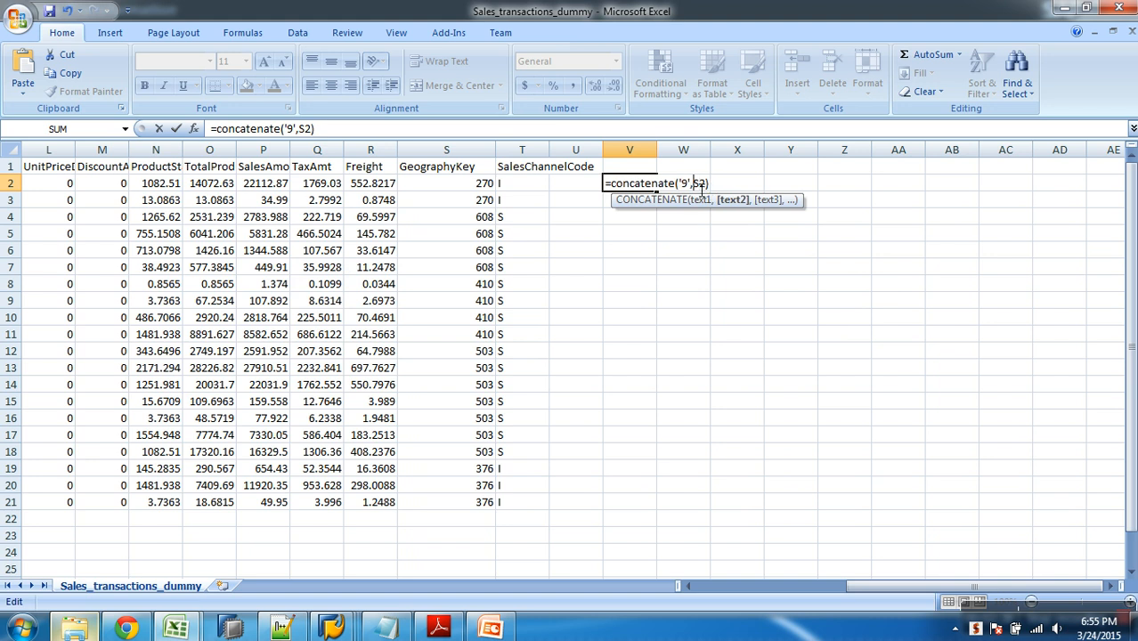
key(BackSpace)
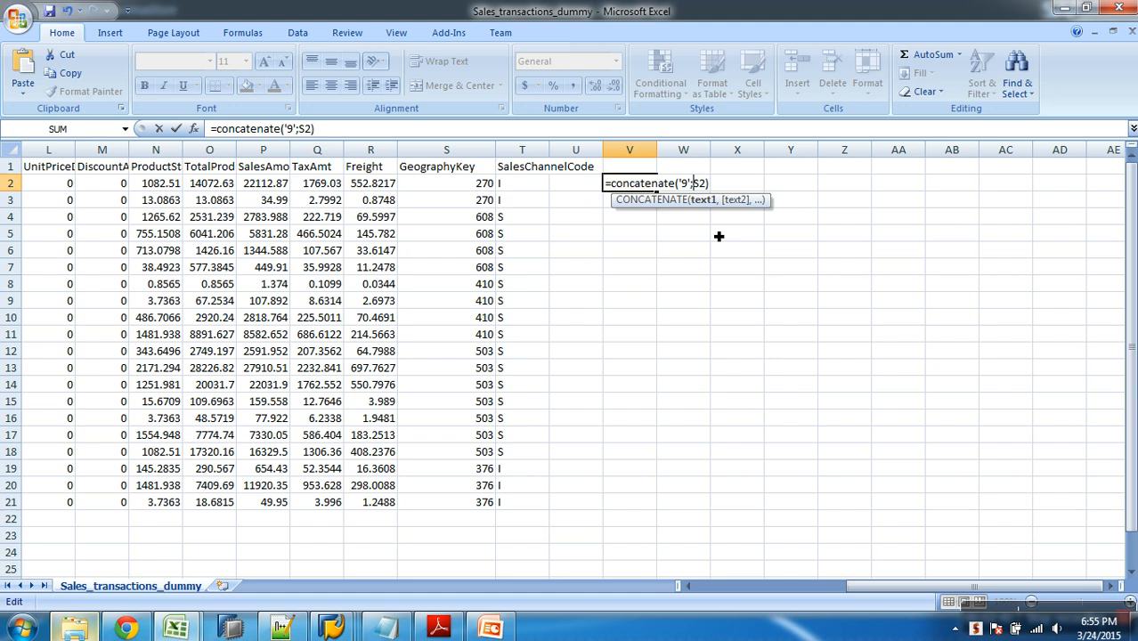
key(Return)
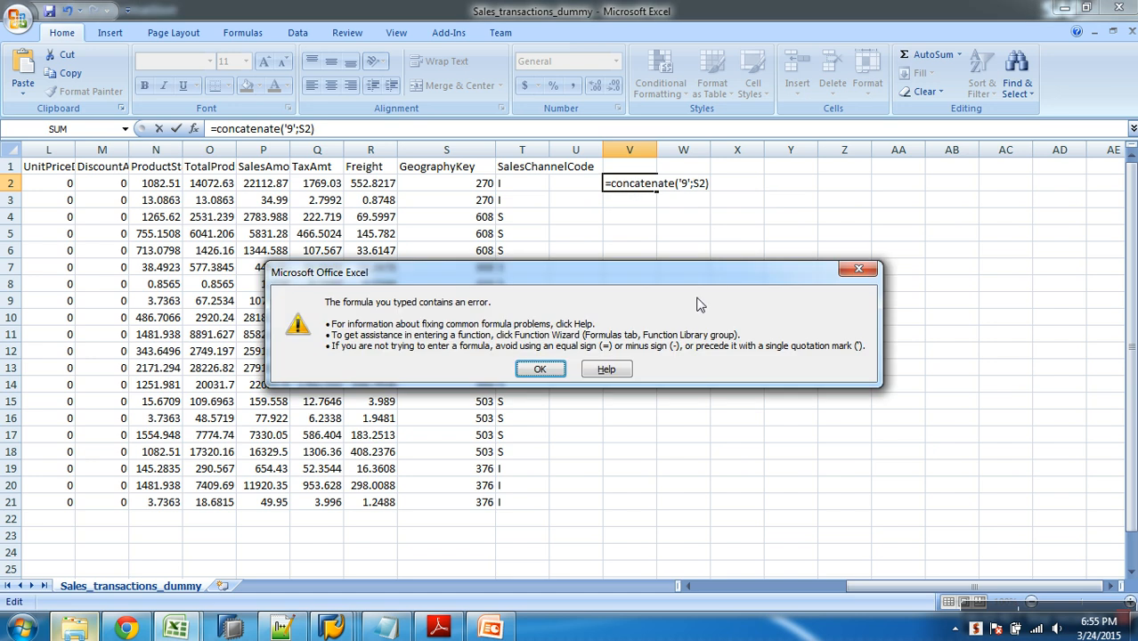
click(541, 368)
Step: Correct the V2 formula to =concatenate("9",S2) and fill it down through V21
key(Delete)
key(Delete)
key(Delete)
key(Delete)
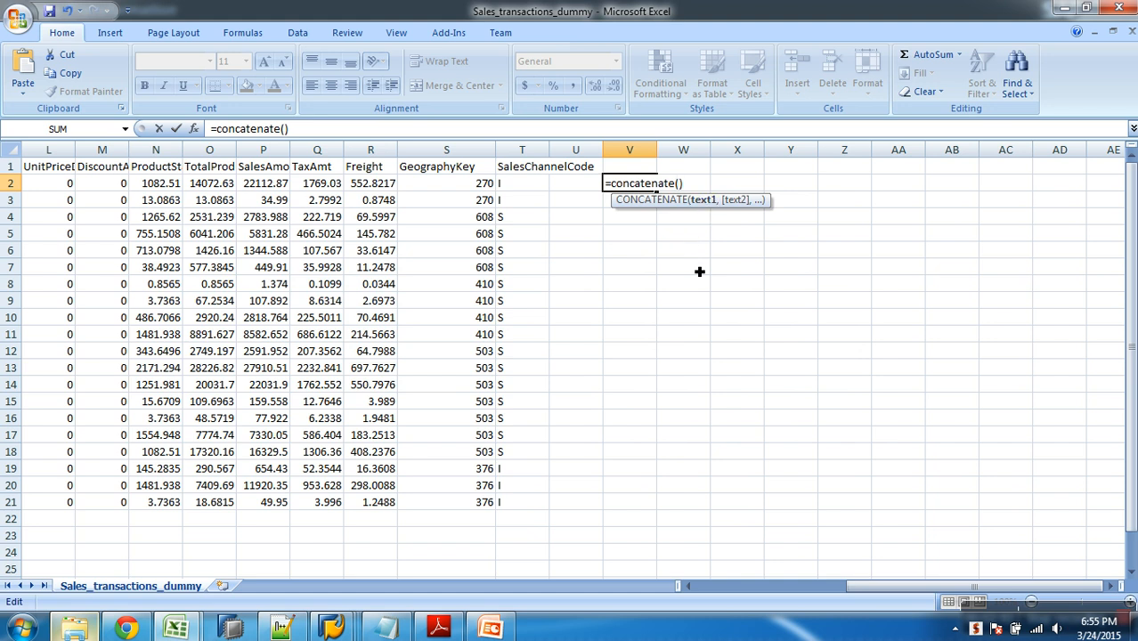
text(9)
key(BackSpace)
key(BackSpace)
key(BackSpace)
text(("9",)
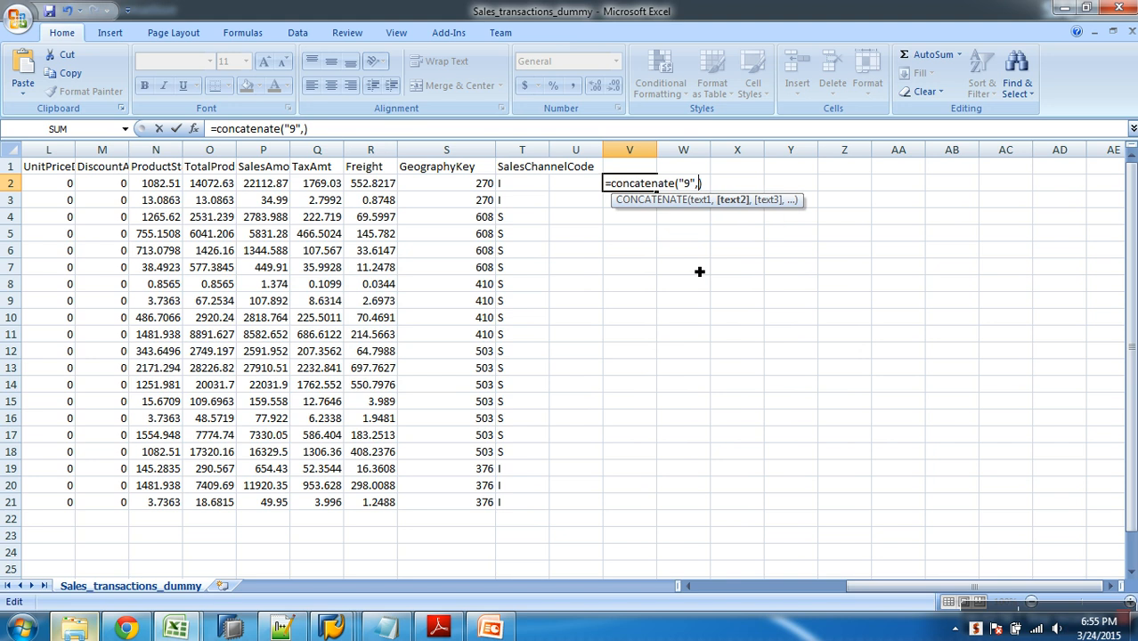
click(484, 187)
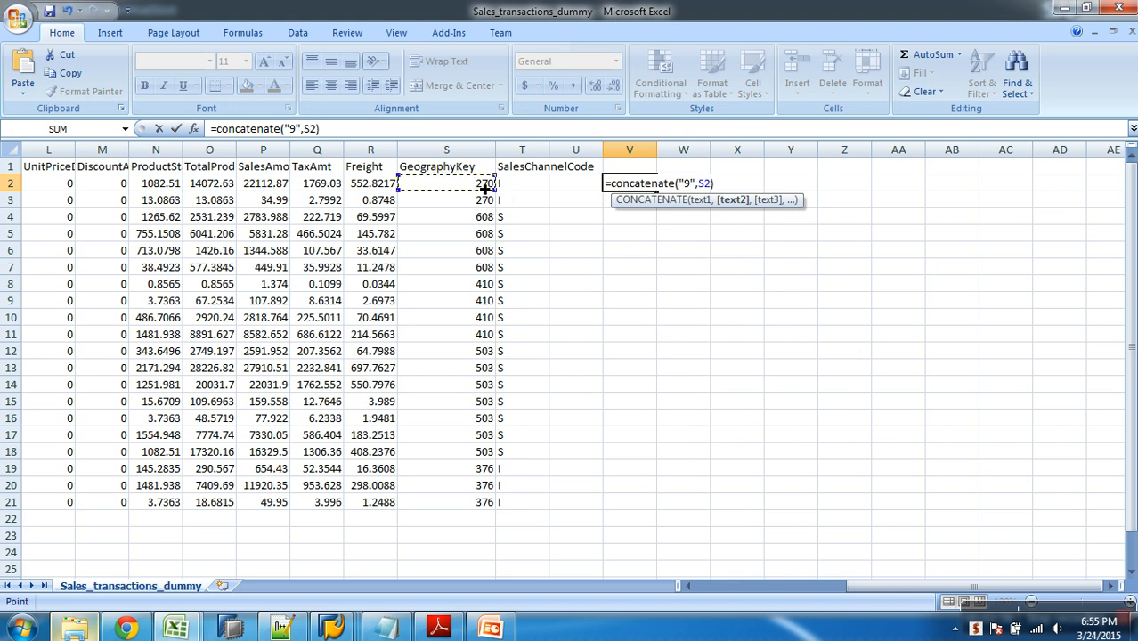
key(Return)
click(650, 184)
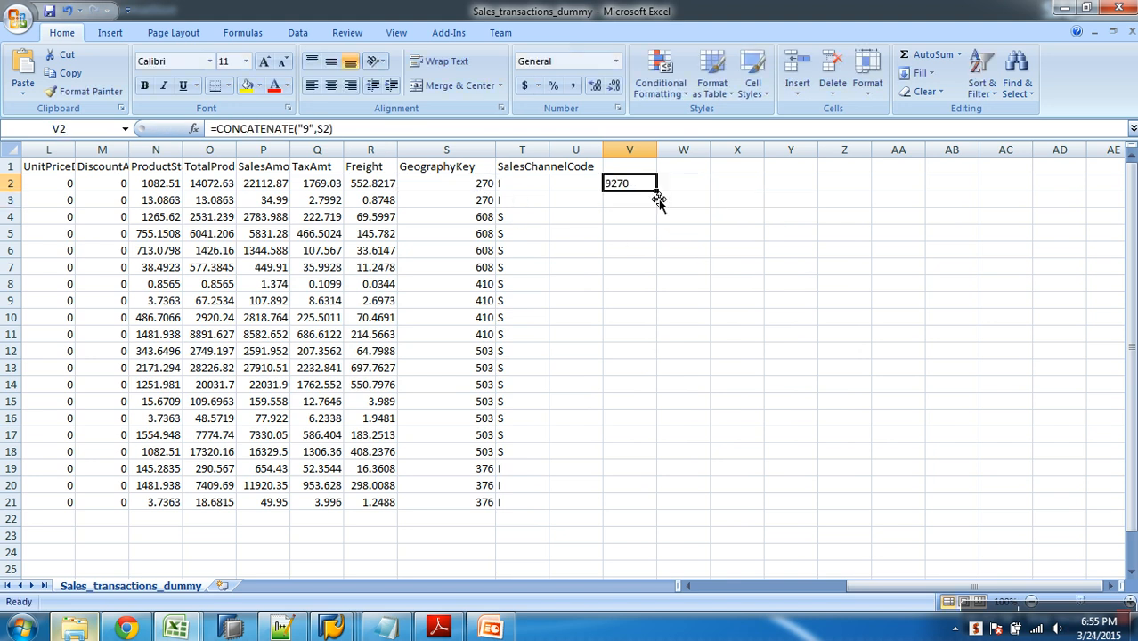
drag(657, 191, 631, 521)
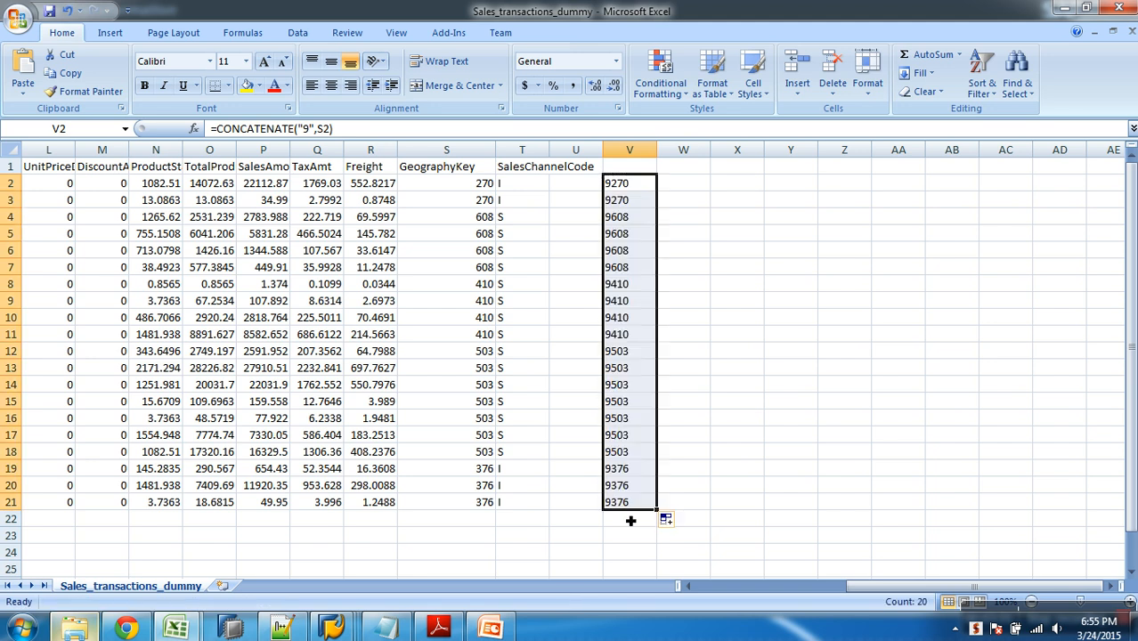
Step: Try to paste the column V formulas over the GeographyKey cells from S2, and undo the paste
key(ctrl+c)
click(461, 187)
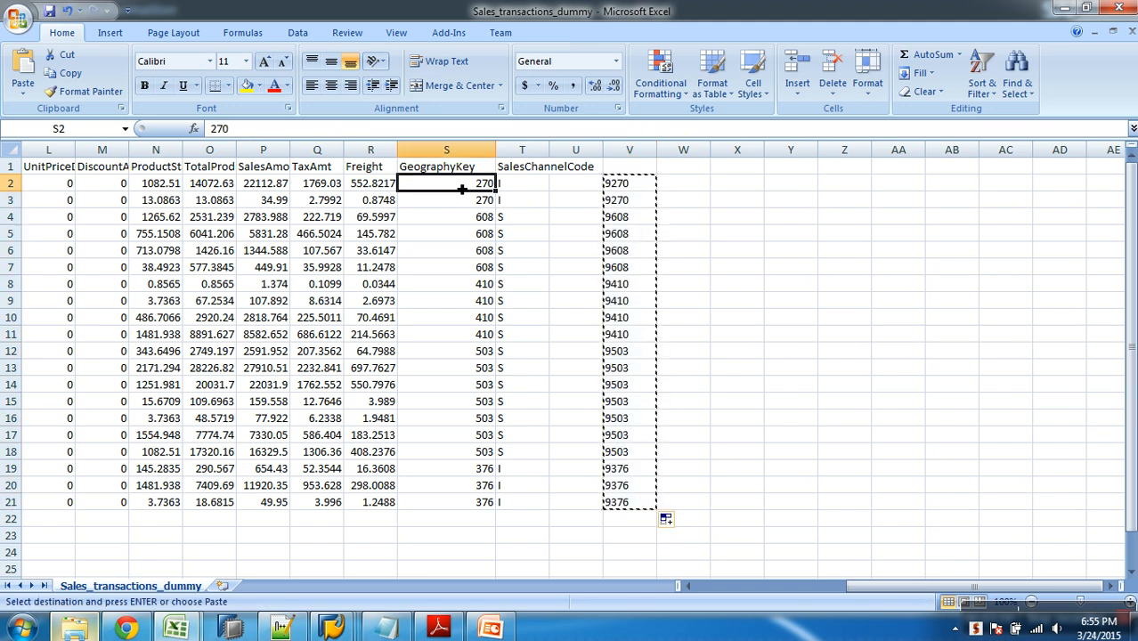
key(ctrl+v)
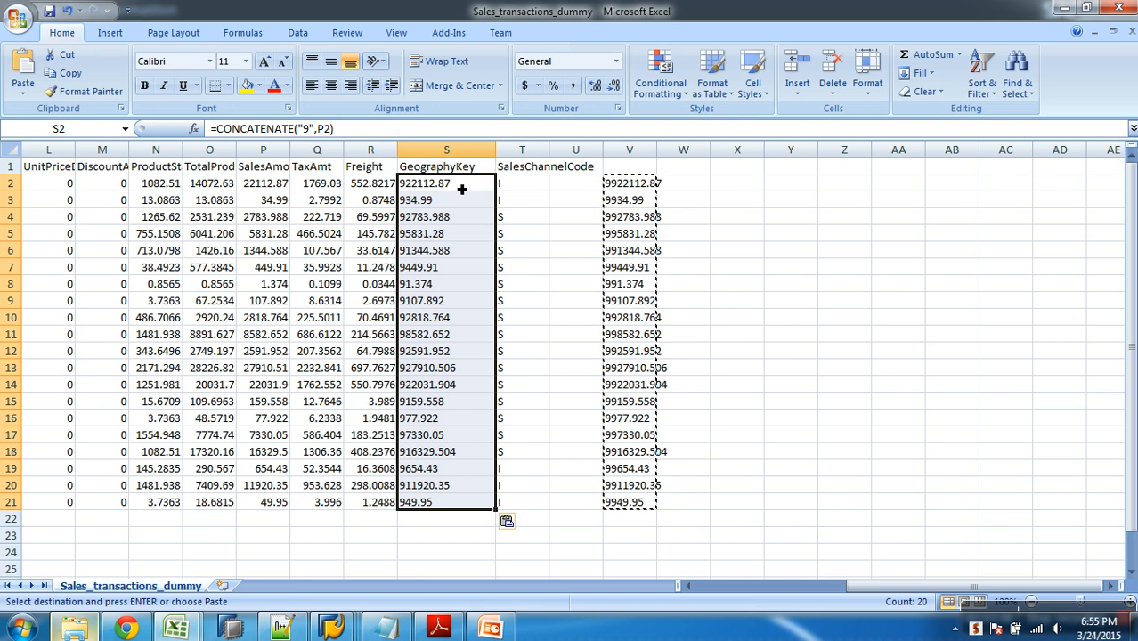
key(ctrl+z)
Step: Paste the results of V2:V21 as values into the GeographyKey column from S2 and delete helper column V
drag(641, 184, 646, 504)
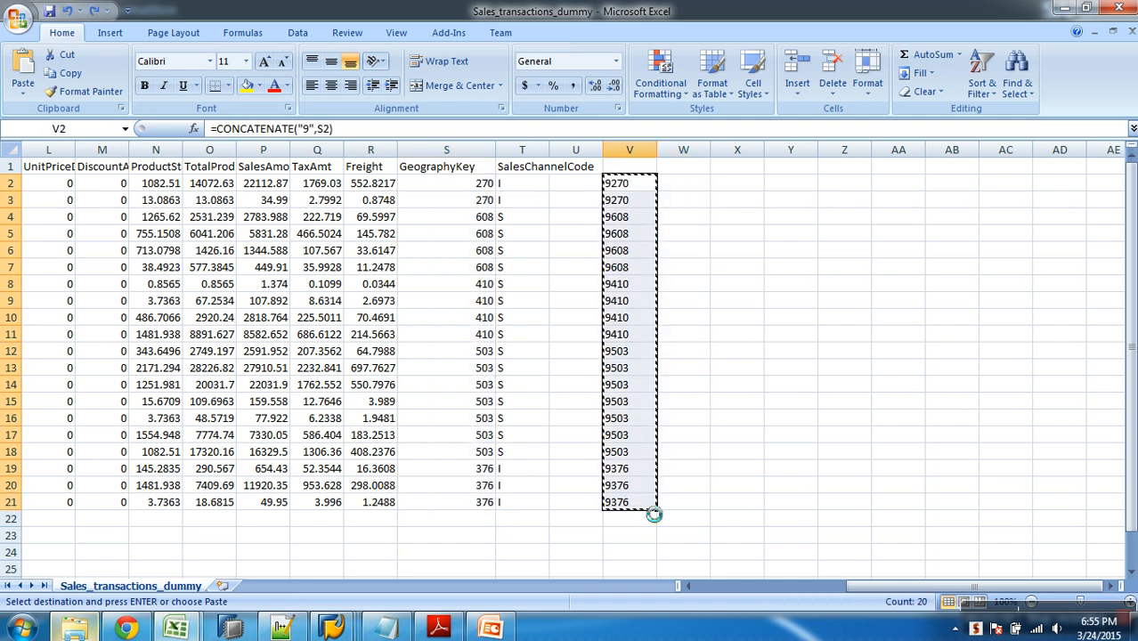
click(473, 190)
right_click(473, 187)
click(529, 251)
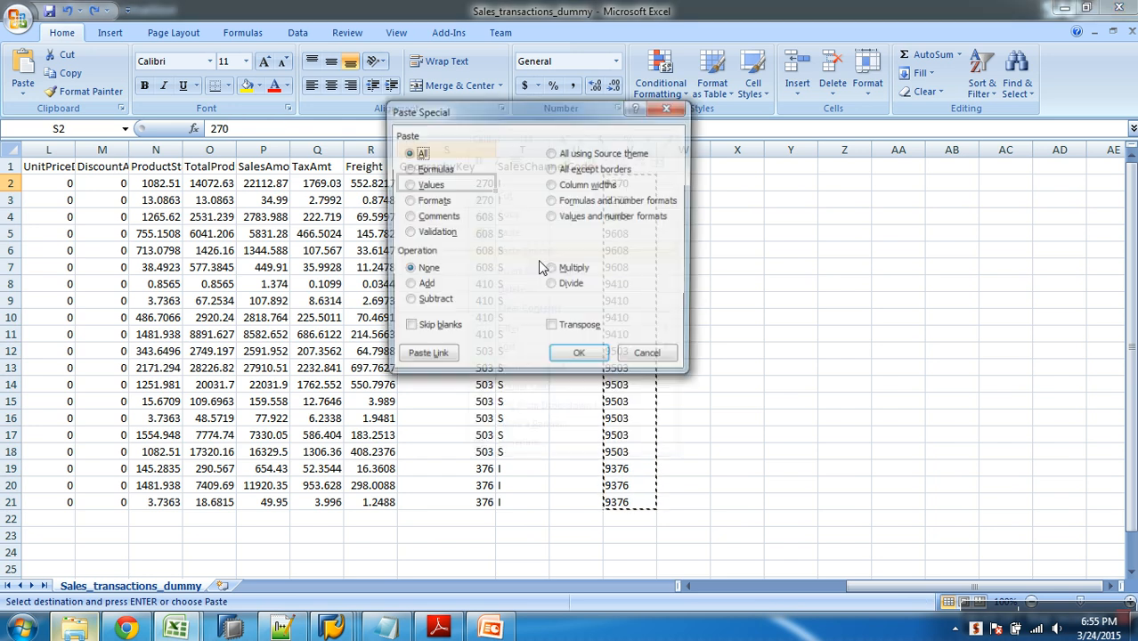
click(427, 186)
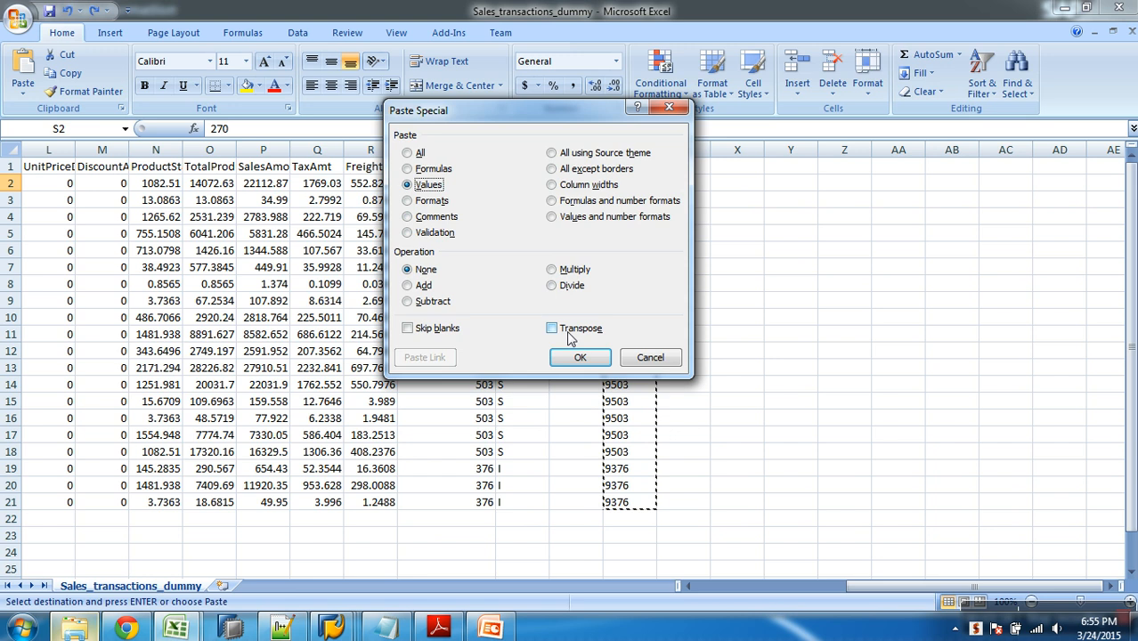
click(580, 357)
click(470, 189)
right_click(630, 150)
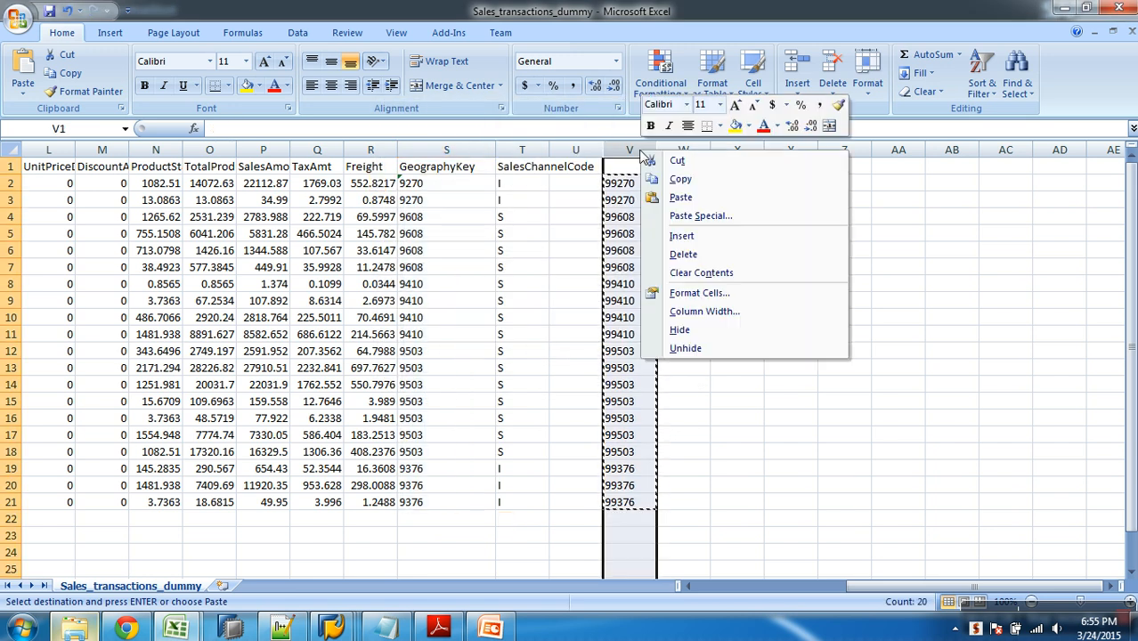
click(704, 256)
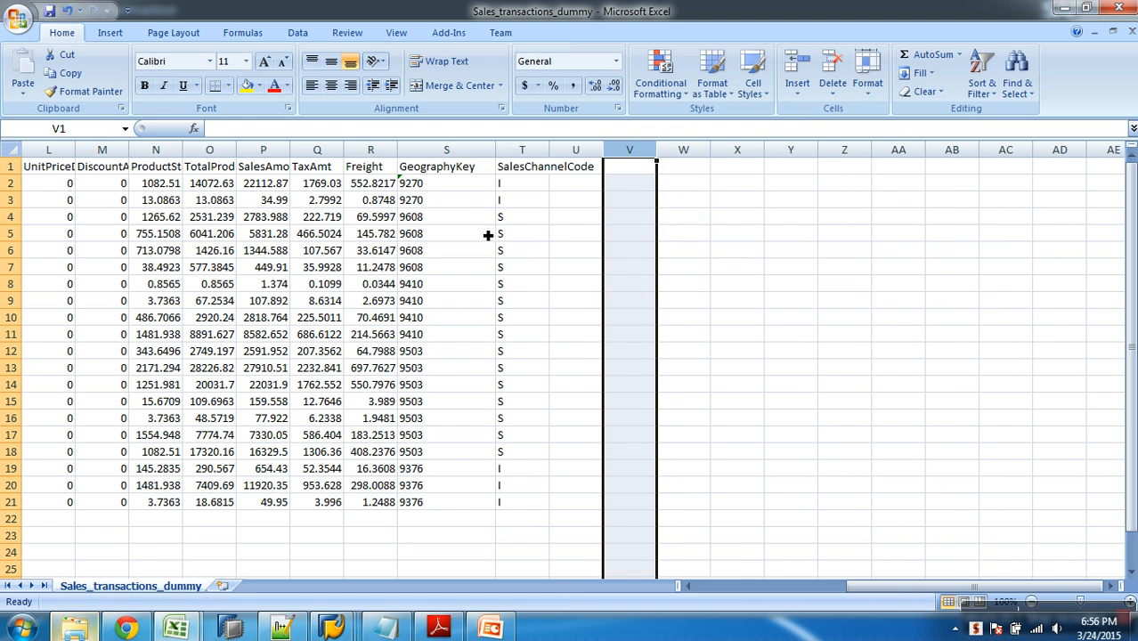
Step: Set GeographyKey cell S10 to 8410 and cells S12 and S16 to 8503
double_click(407, 319)
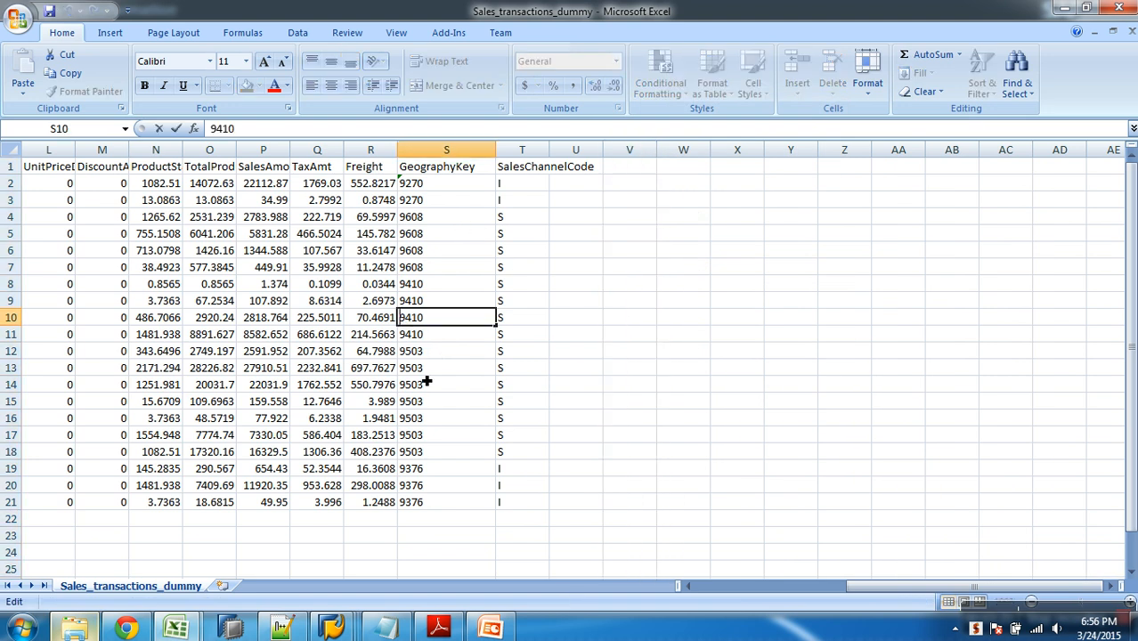
key(Delete)
text(8)
double_click(409, 354)
key(BackSpace)
text(8)
click(427, 390)
double_click(405, 422)
key(BackSpace)
text(8)
click(479, 485)
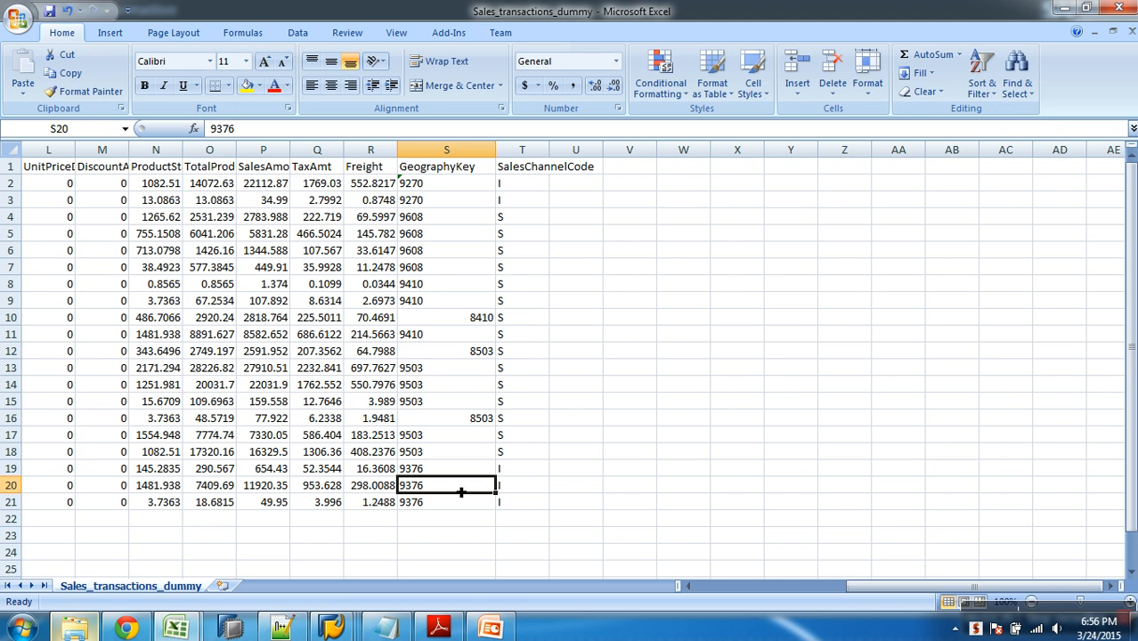
Step: Set GeographyKey cells S19, S20 and S21 to 8376
double_click(405, 470)
key(BackSpace)
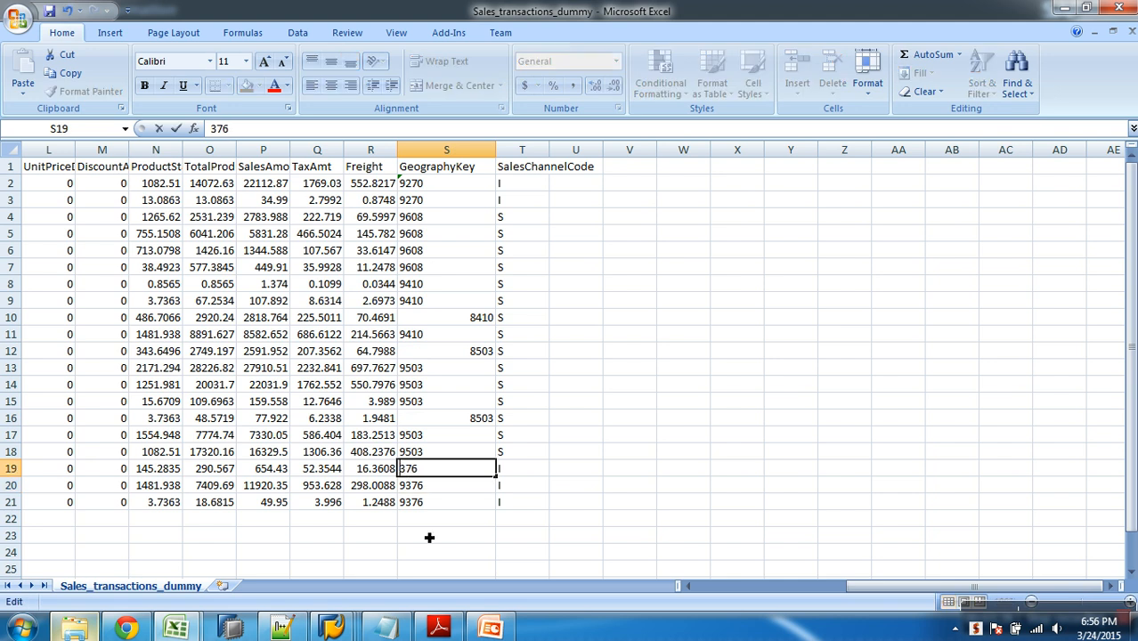
text(8)
click(459, 518)
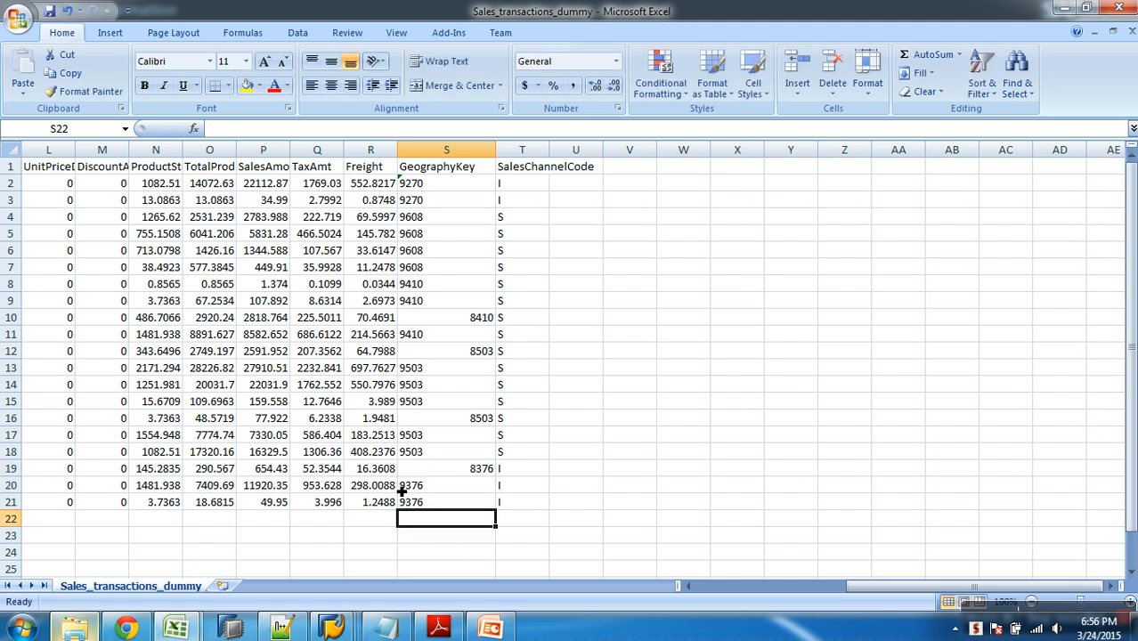
double_click(406, 486)
key(BackSpace)
text(8)
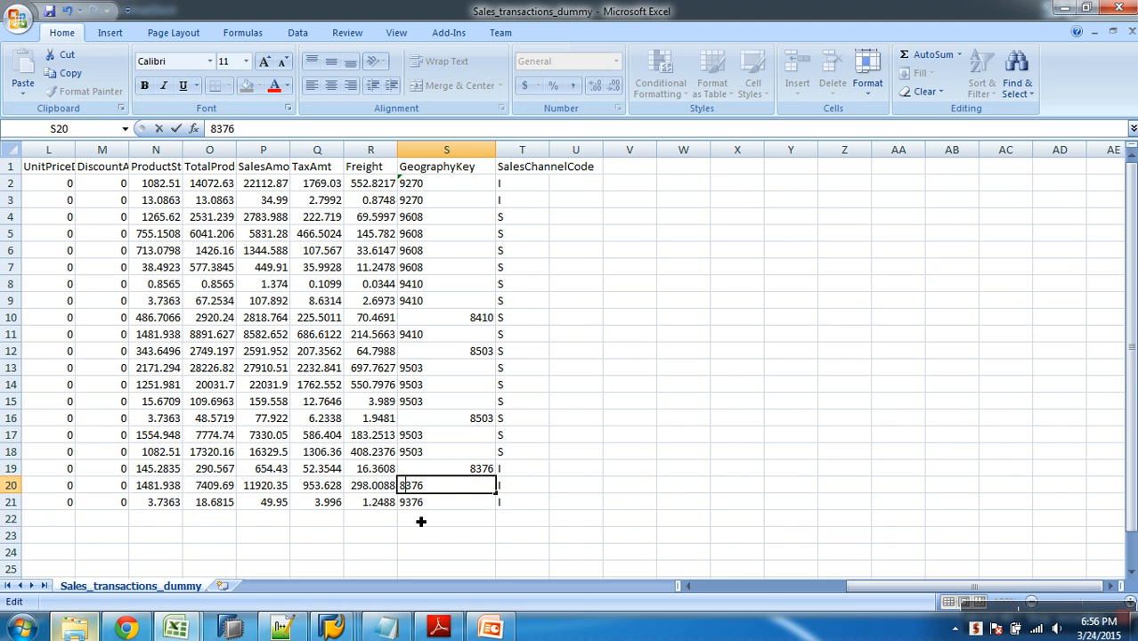
double_click(406, 504)
key(BackSpace)
text(8)
click(602, 485)
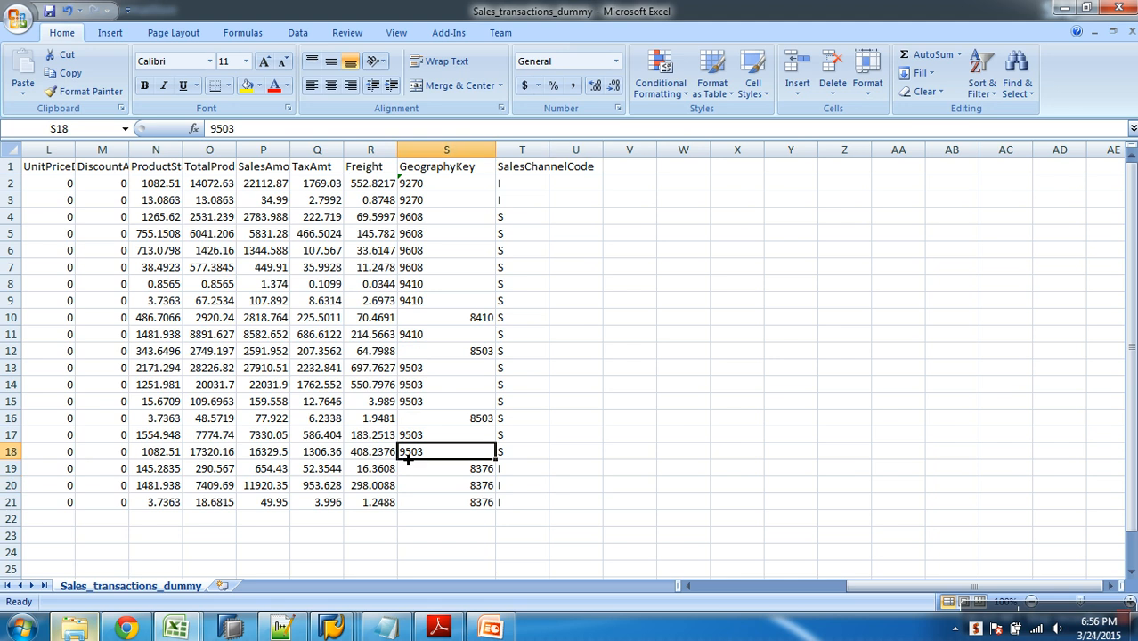
Step: Re-enter each remaining text-formatted GeographyKey value, from S18 up to S2, to convert it to a number
double_click(407, 454)
click(410, 486)
double_click(412, 436)
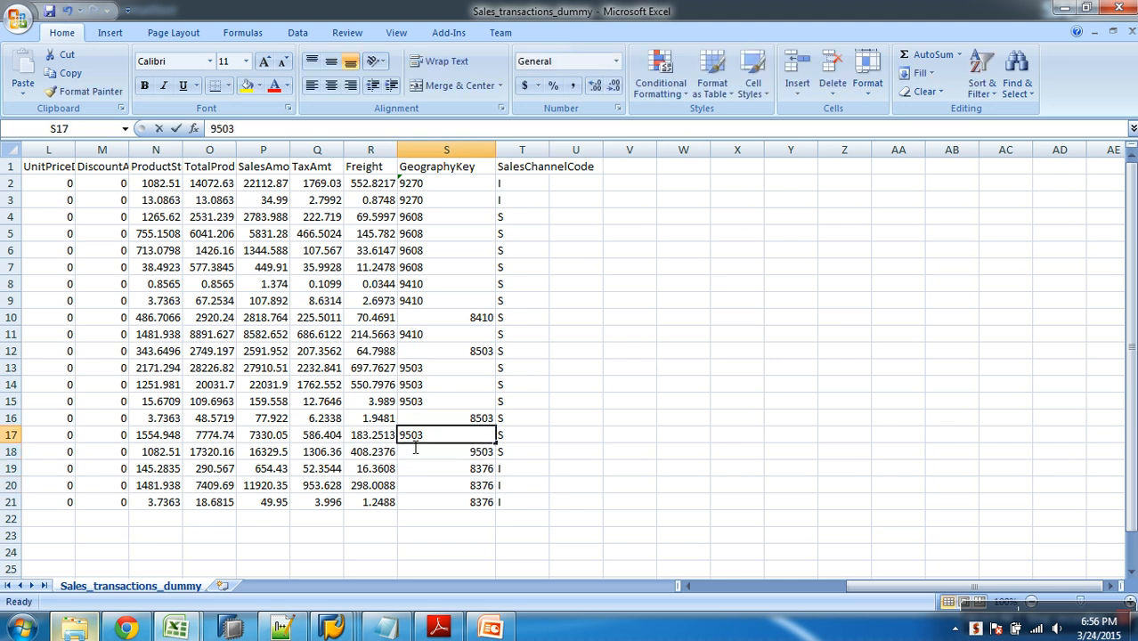
double_click(412, 402)
double_click(418, 385)
double_click(425, 367)
double_click(430, 334)
double_click(422, 301)
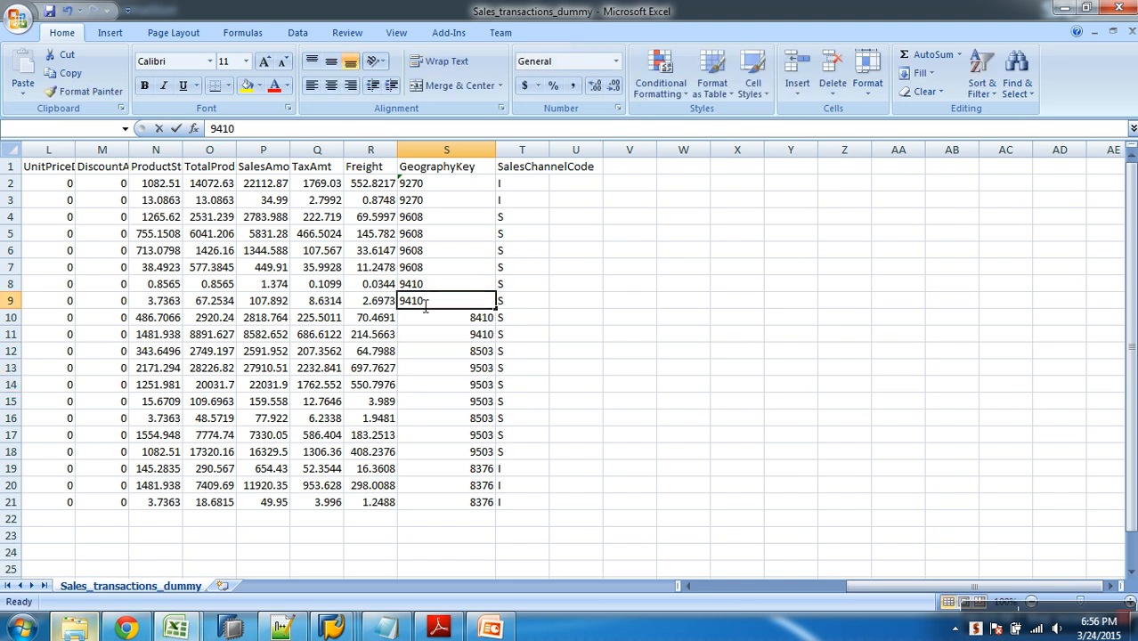
double_click(423, 284)
double_click(426, 267)
double_click(420, 250)
double_click(425, 233)
double_click(427, 216)
double_click(428, 200)
double_click(427, 184)
click(637, 318)
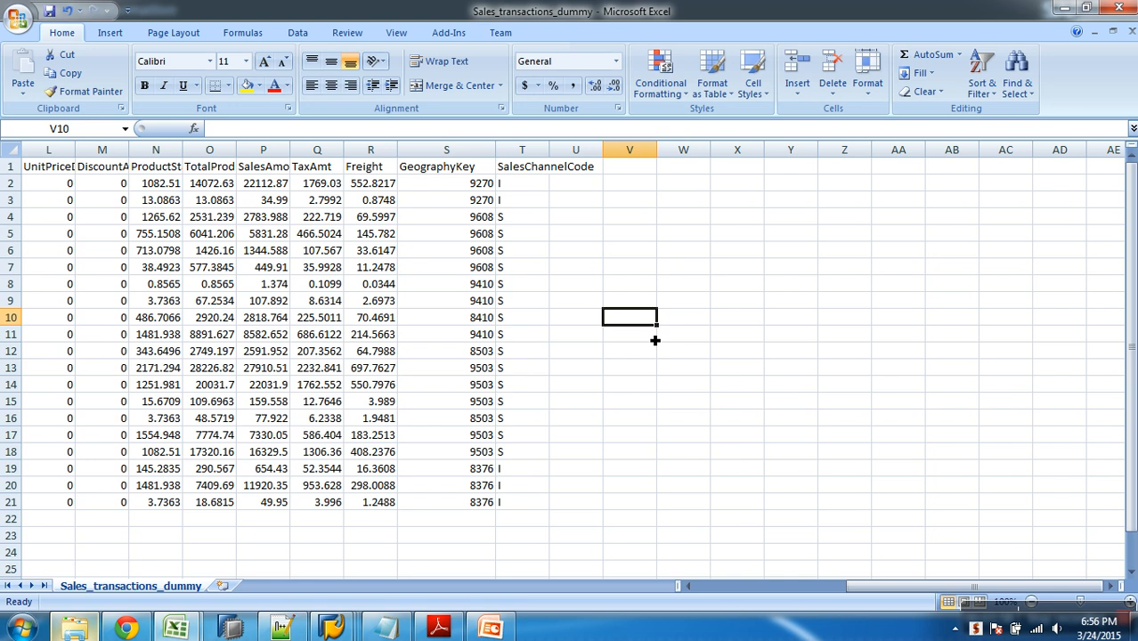
Step: Copy the key 9608 from S4 into GeographyKey cells S2 through S12
drag(488, 185, 490, 502)
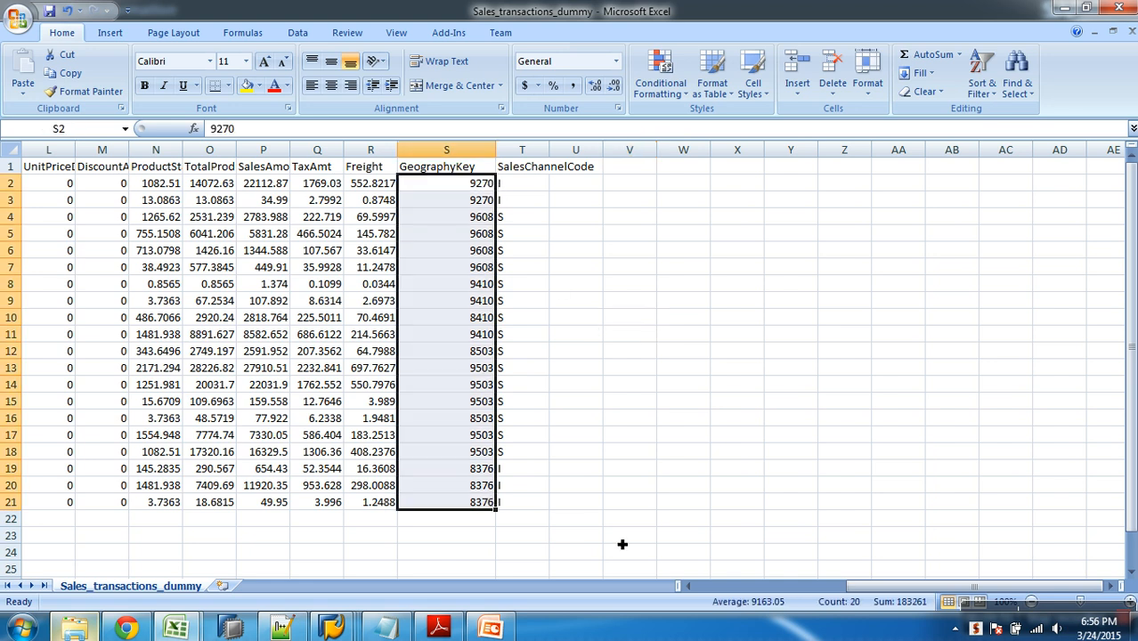
click(489, 226)
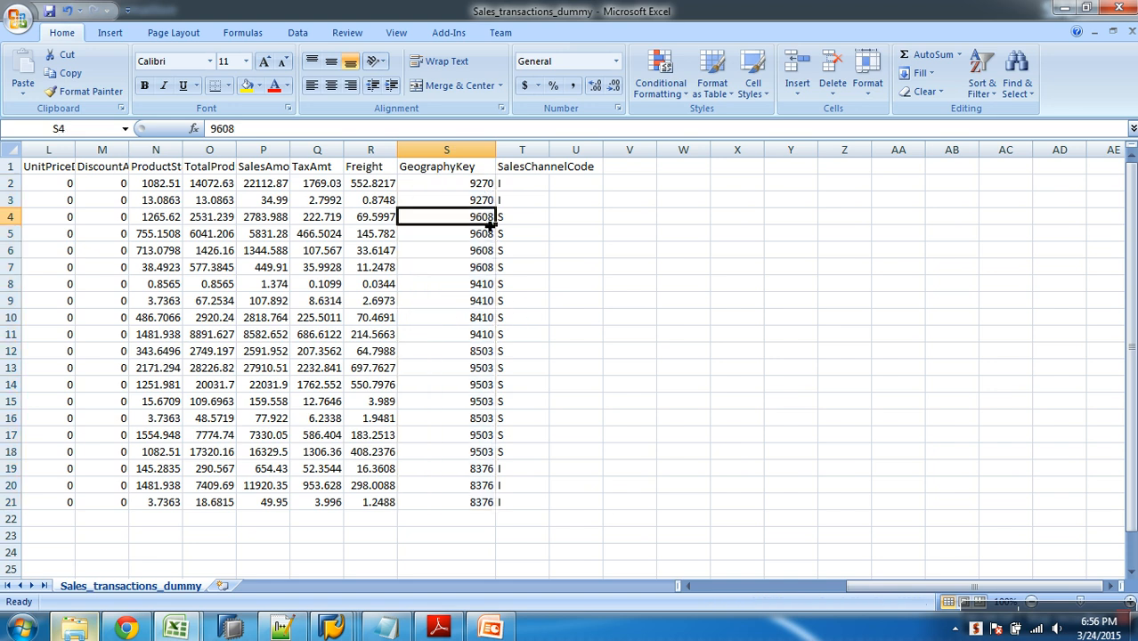
key(ctrl+c)
drag(485, 185, 493, 354)
key(Return)
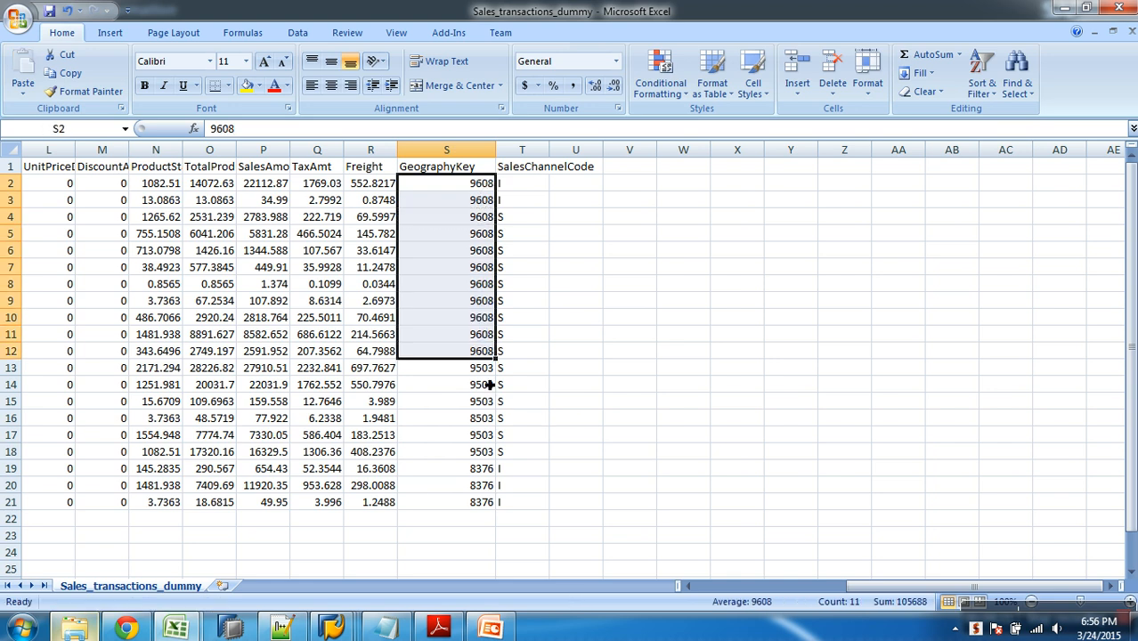
Step: Copy the key 9503 from S13 into GeographyKey cells S14 through S21
click(489, 373)
key(ctrl+c)
drag(487, 391, 489, 508)
key(Return)
click(566, 419)
click(487, 184)
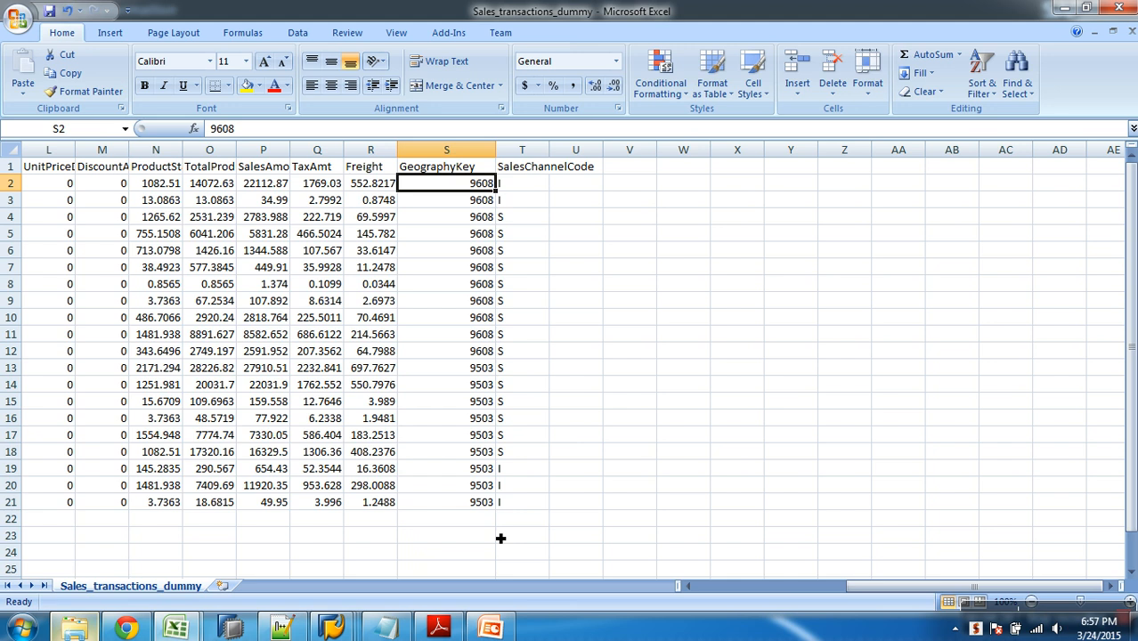
Step: Save the Sales_transactions_dummy workbook, keeping it in CSV (comma delimited) format
drag(509, 500, 449, 183)
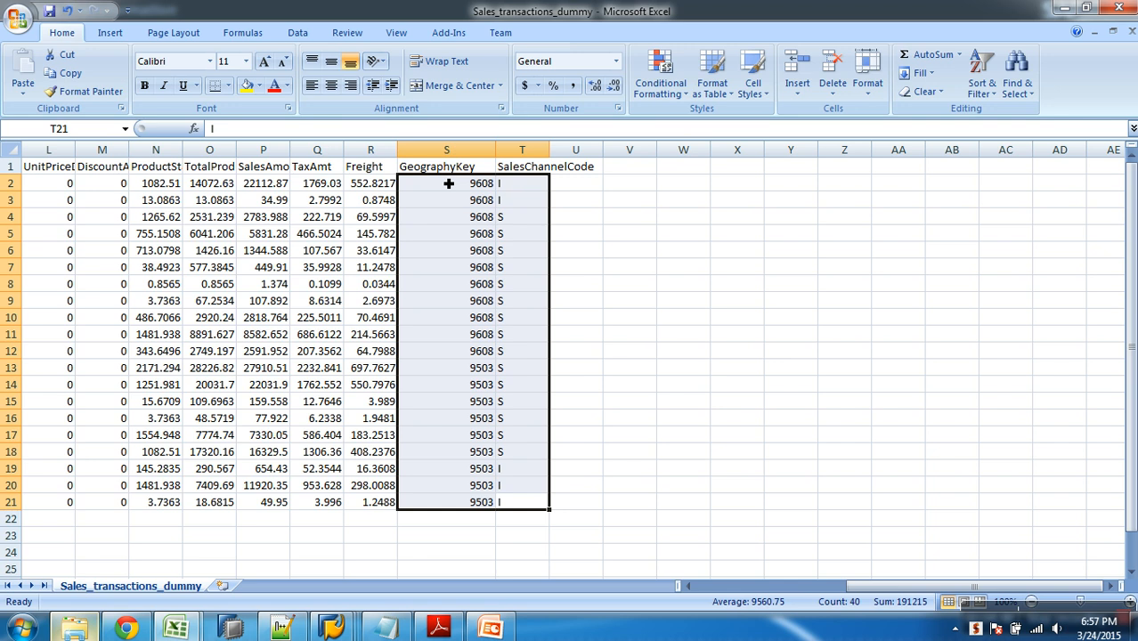
click(470, 188)
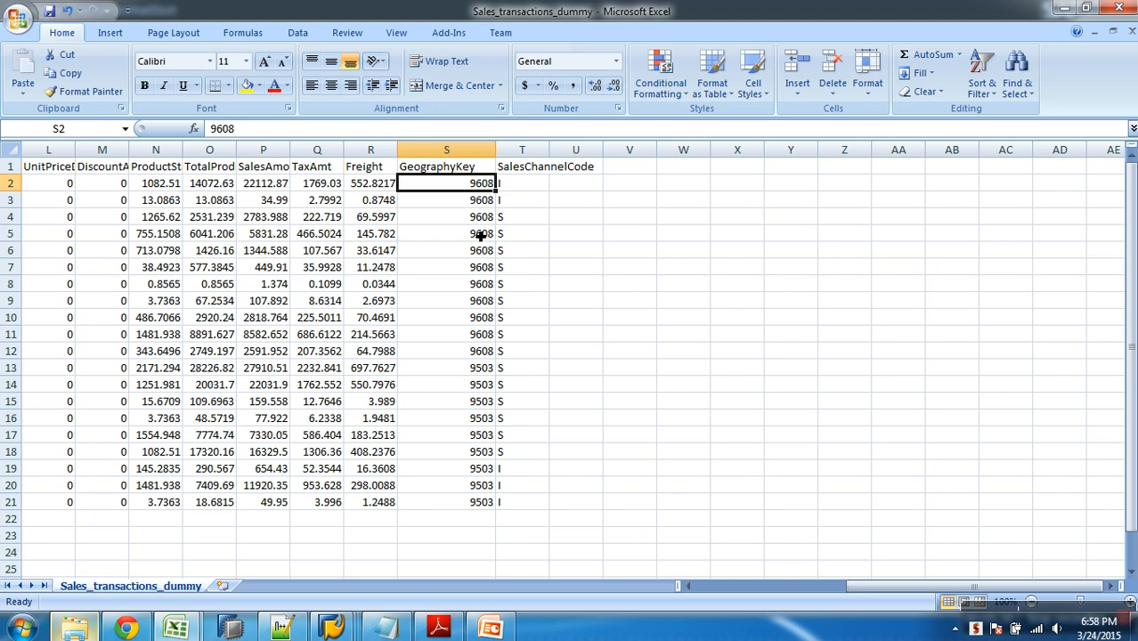
click(51, 13)
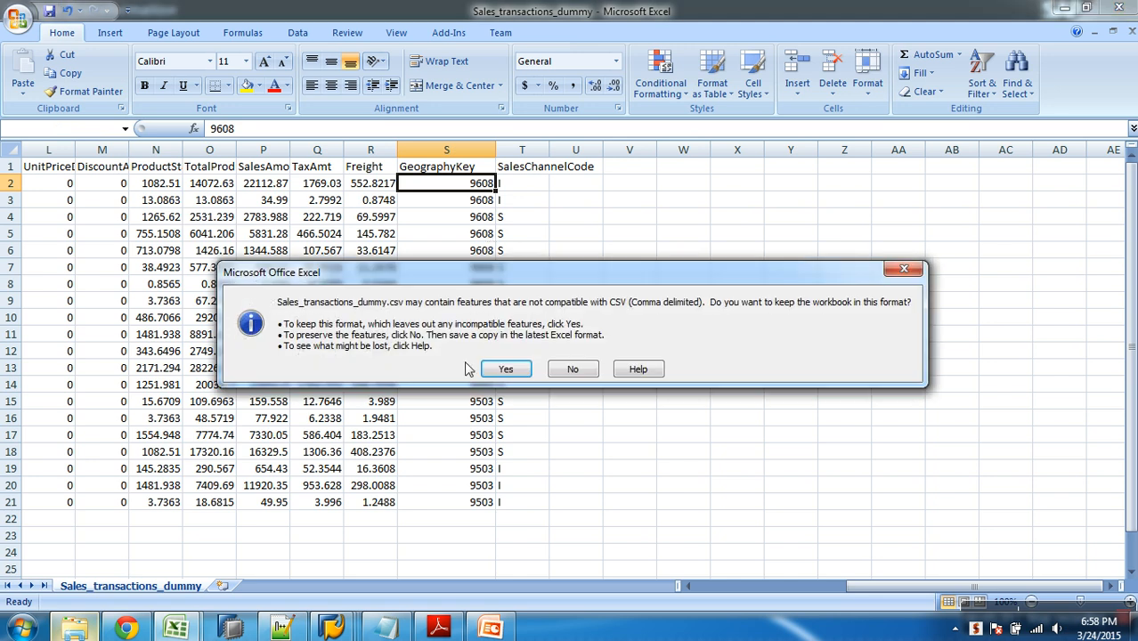
click(508, 370)
Step: Switch to the SAP session, start transaction SE11, and create the database table zgeo_mapp
mouse_move(328, 629)
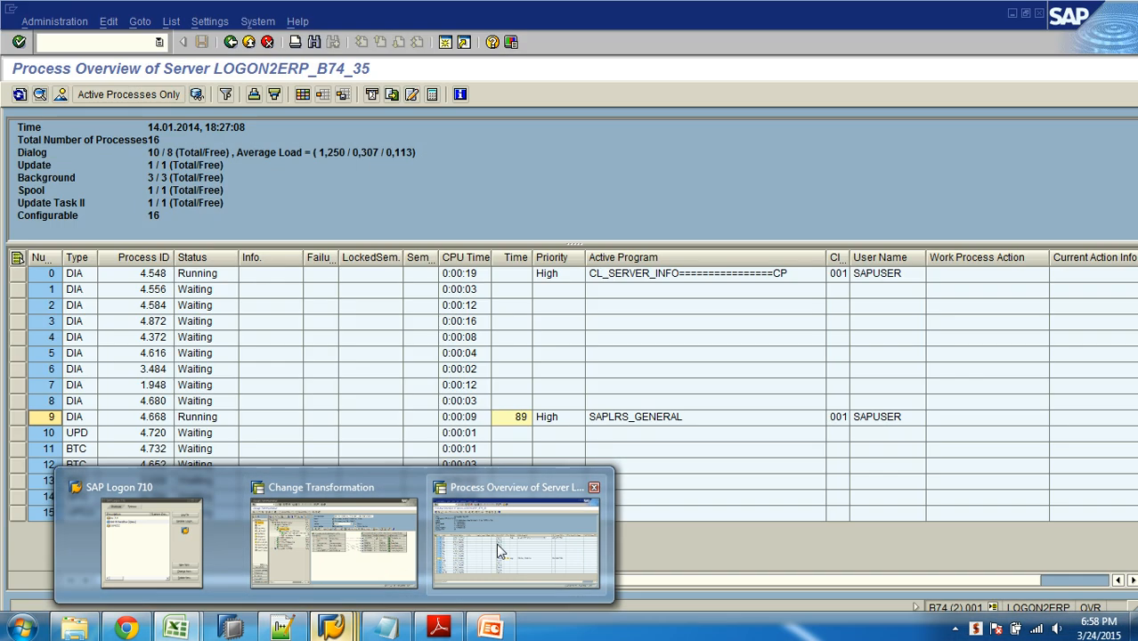
click(496, 543)
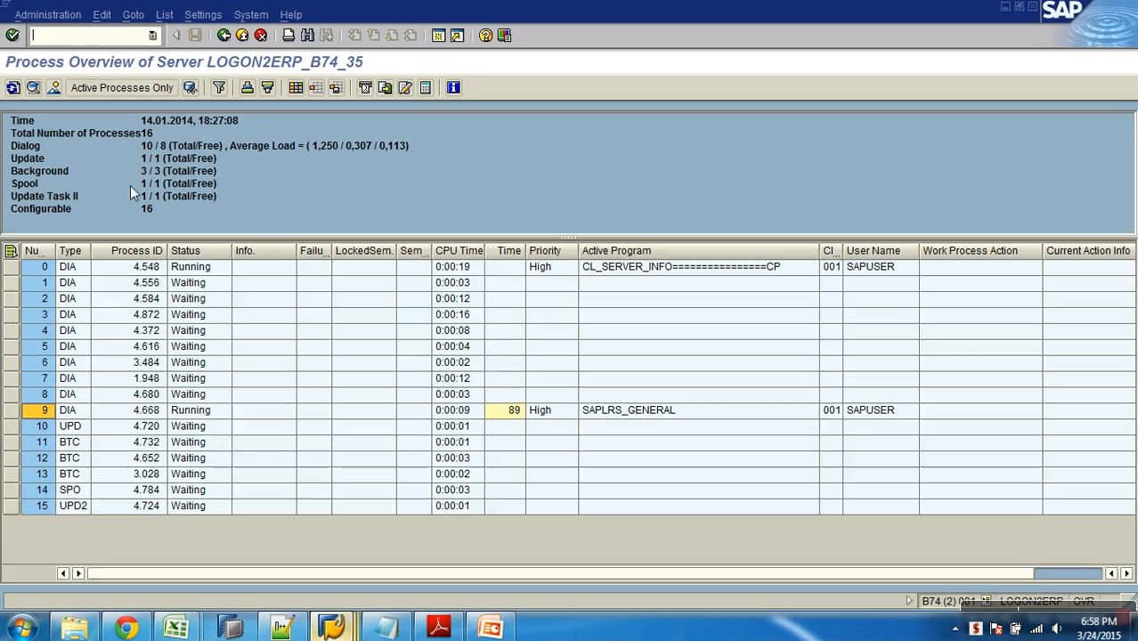
text(/nse11)
key(Return)
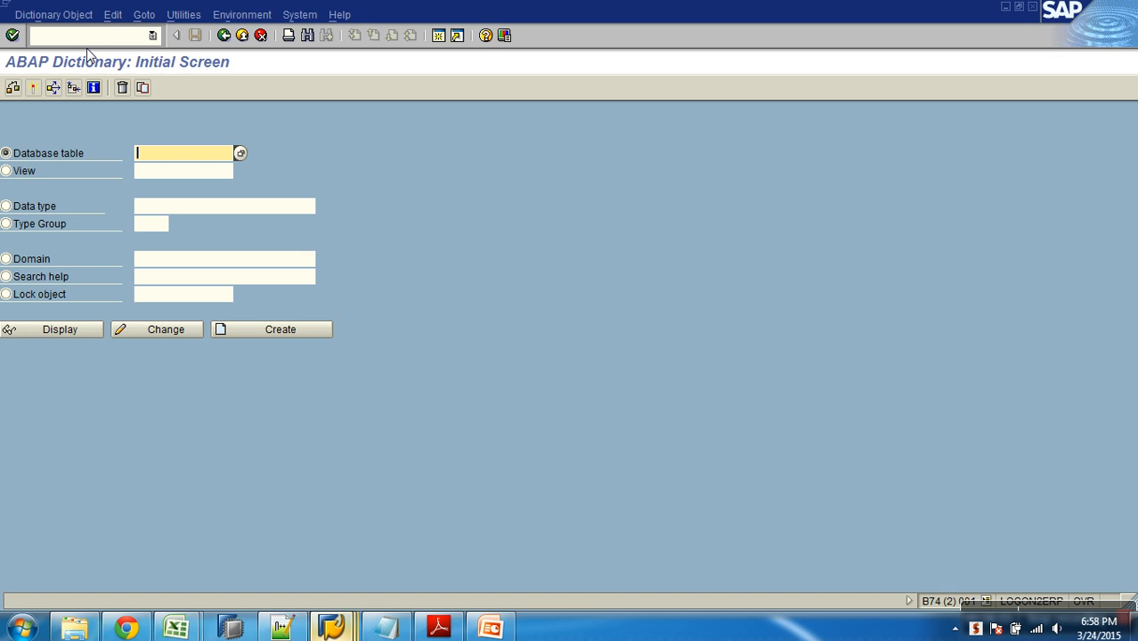
text(zgeo_mapp)
click(285, 330)
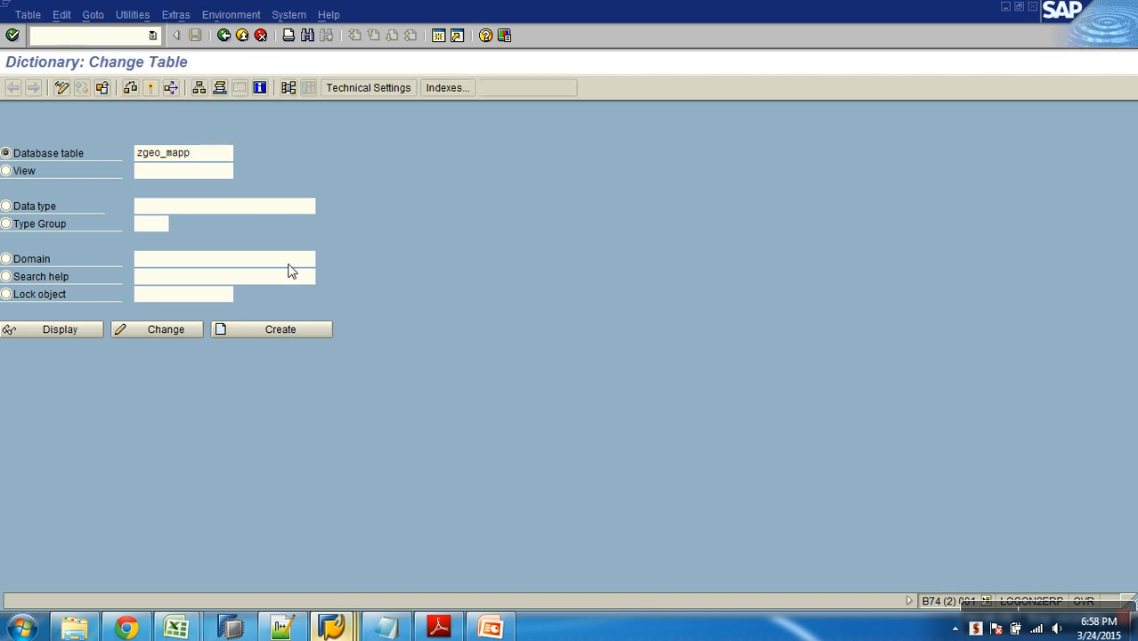
Step: Describe the table as "Geo Mapp", with delivery class A and data browser maintenance set to Display/Maintenance Allowed
text(G)
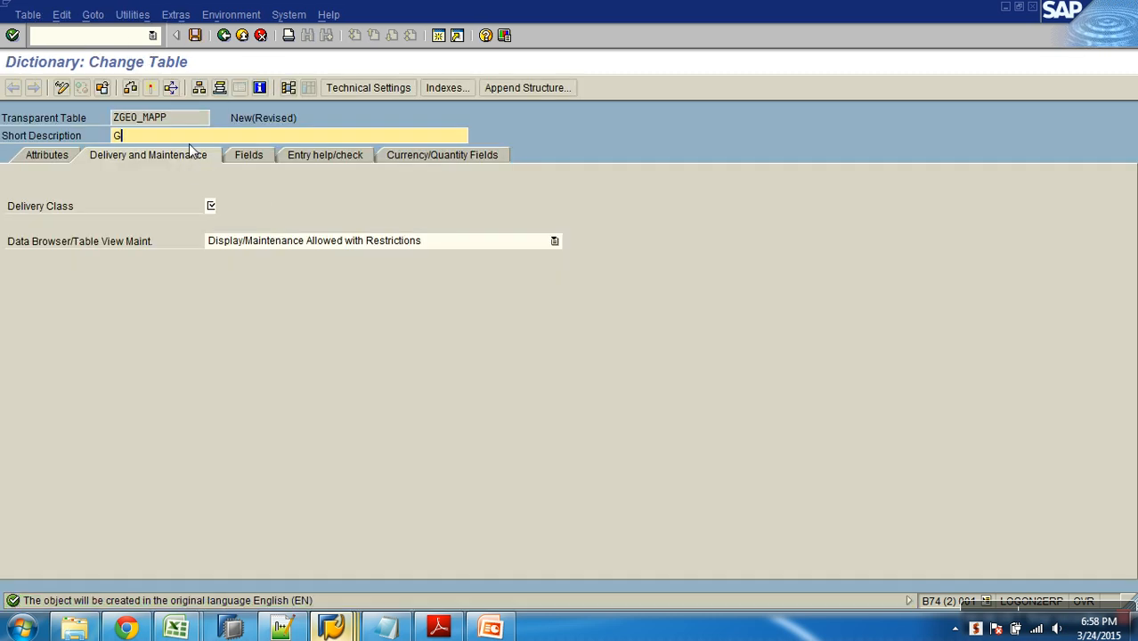
text(eo Mapp)
click(211, 206)
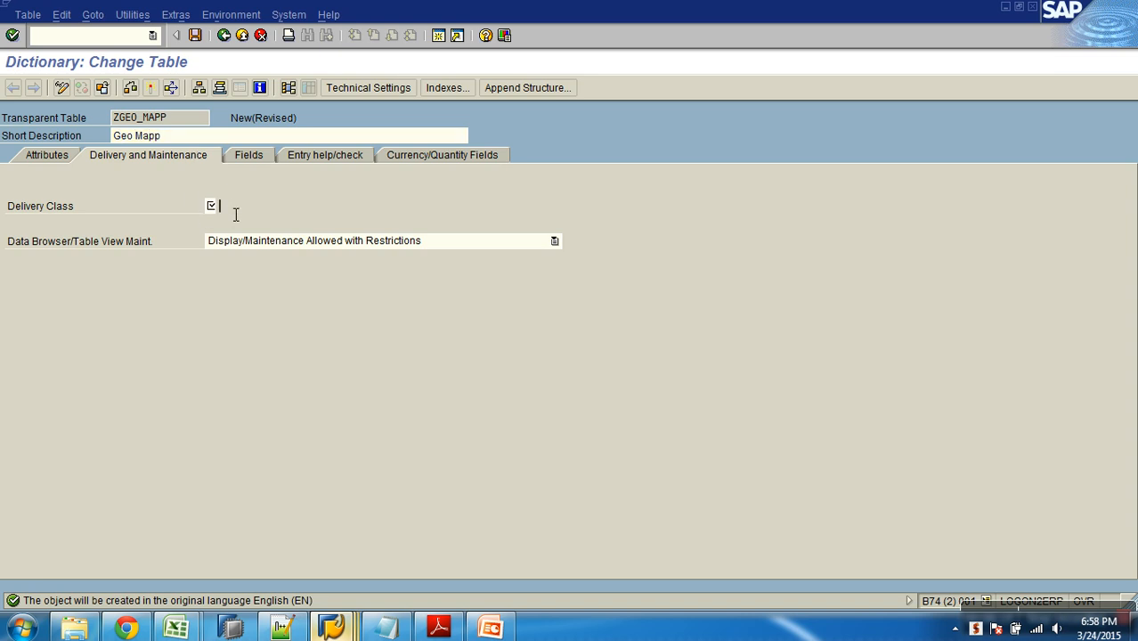
click(212, 206)
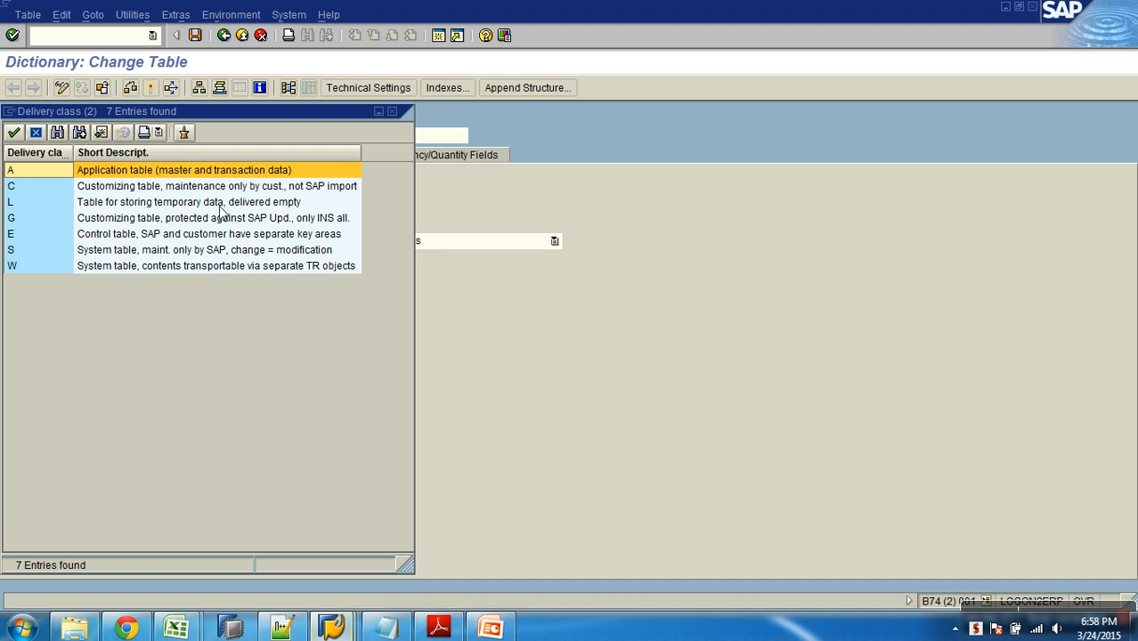
double_click(56, 175)
click(318, 241)
click(318, 276)
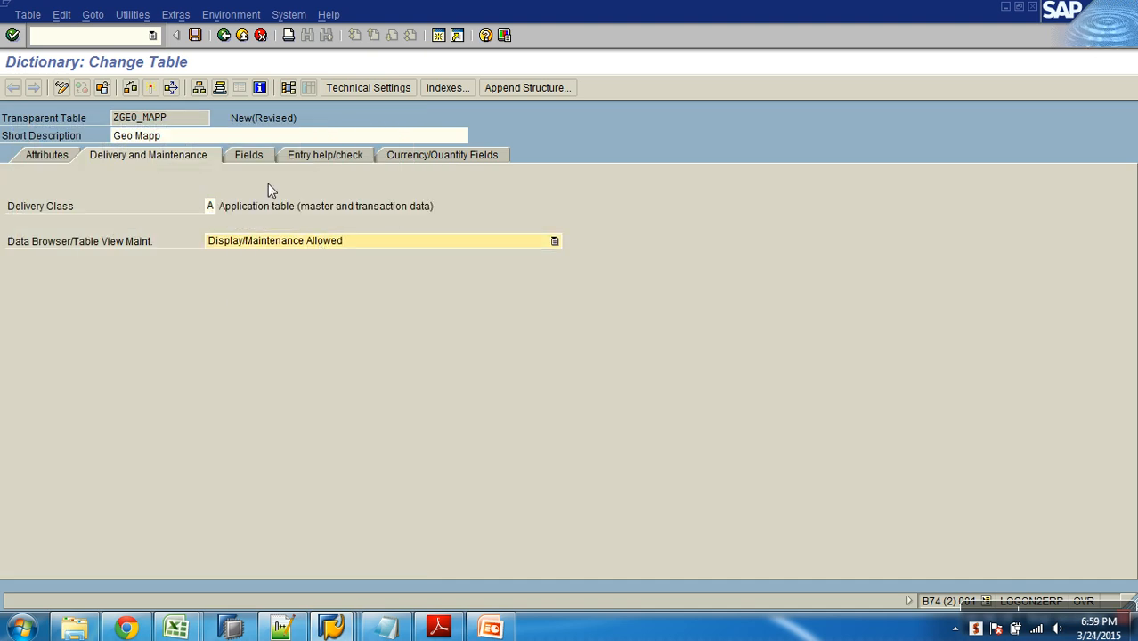
Step: Add the field oldgeo to the table with the data element /BIC/OIZGEOGRPHY
click(258, 156)
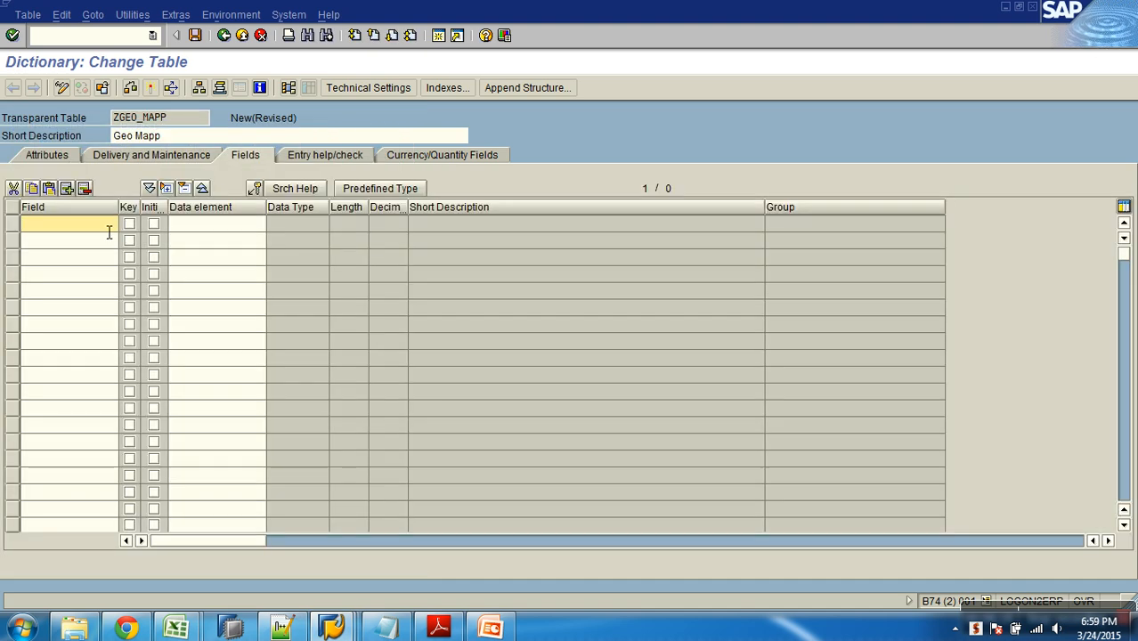
text(oldgeo)
click(204, 232)
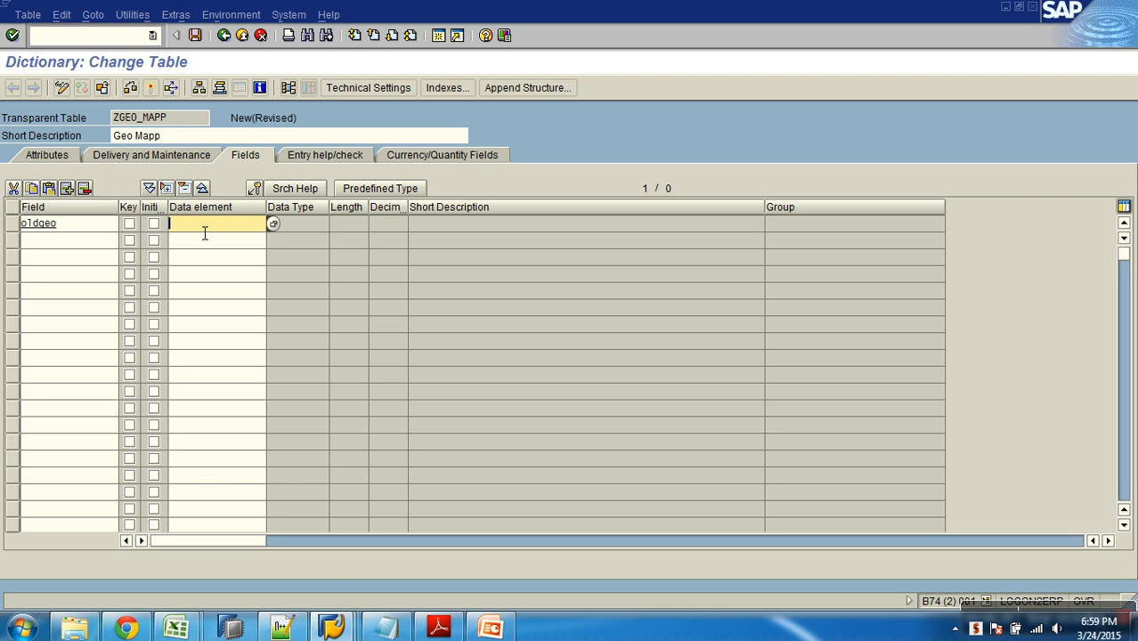
text(/bic/oi)
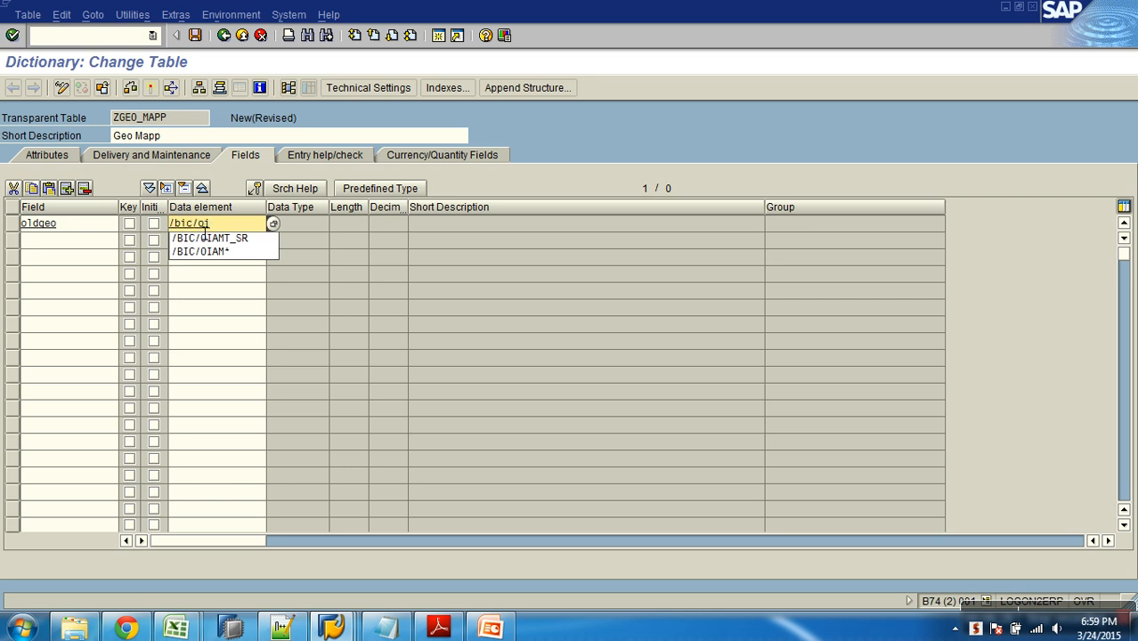
text(zgeo)
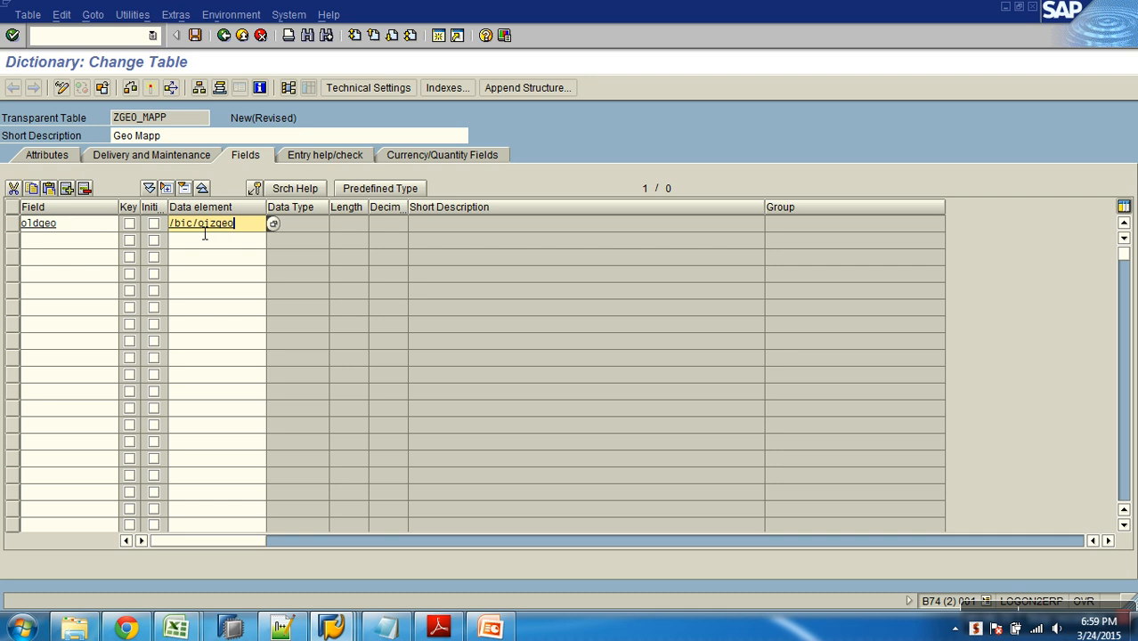
text(*)
key(F4)
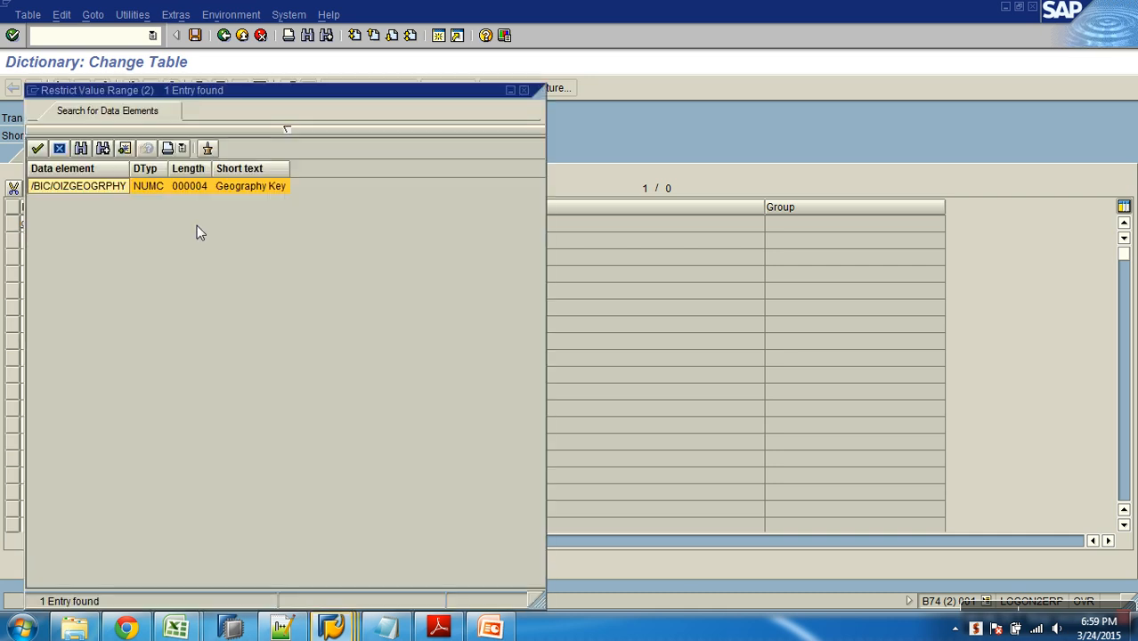
double_click(98, 188)
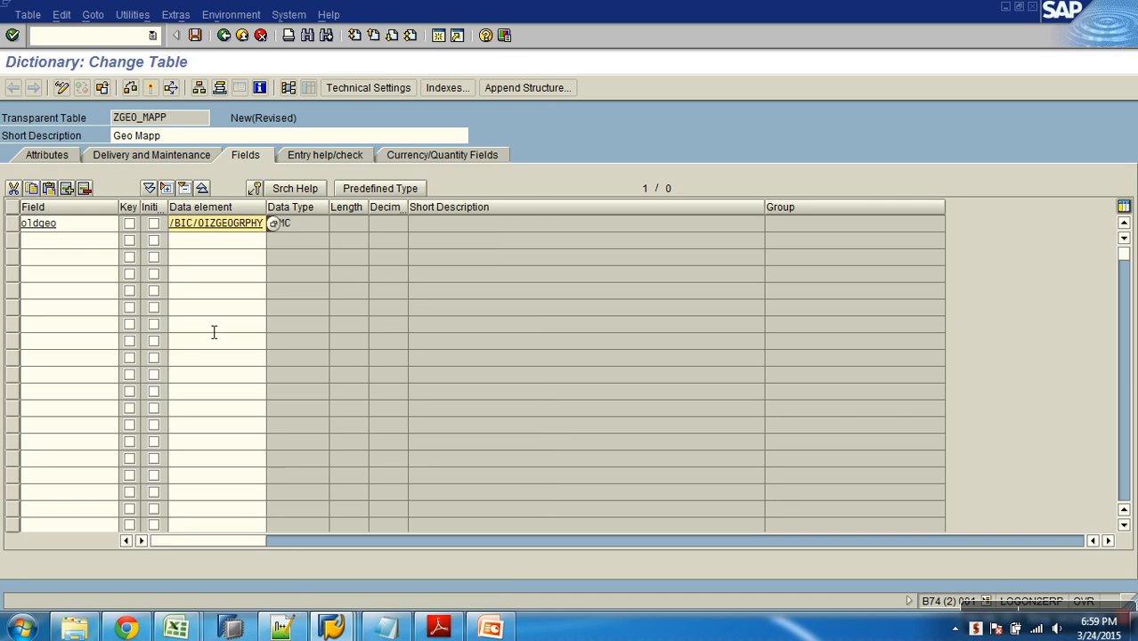
key(Return)
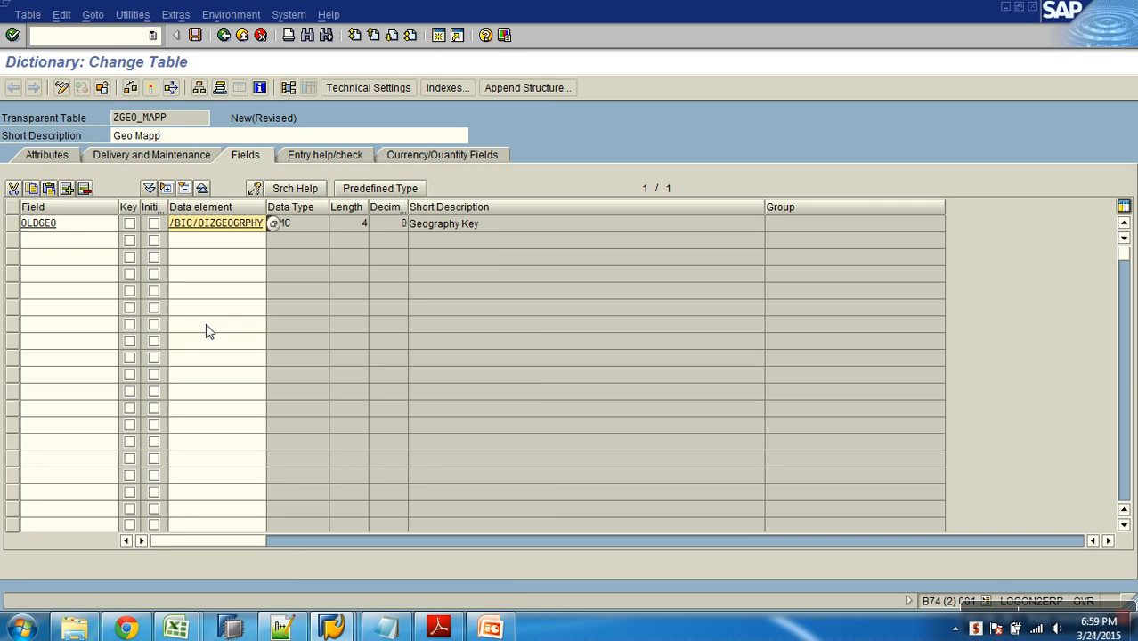
Step: Add a second field newgeo with the same data element, /BIC/OIZGEOGRPHY
click(71, 242)
text(new)
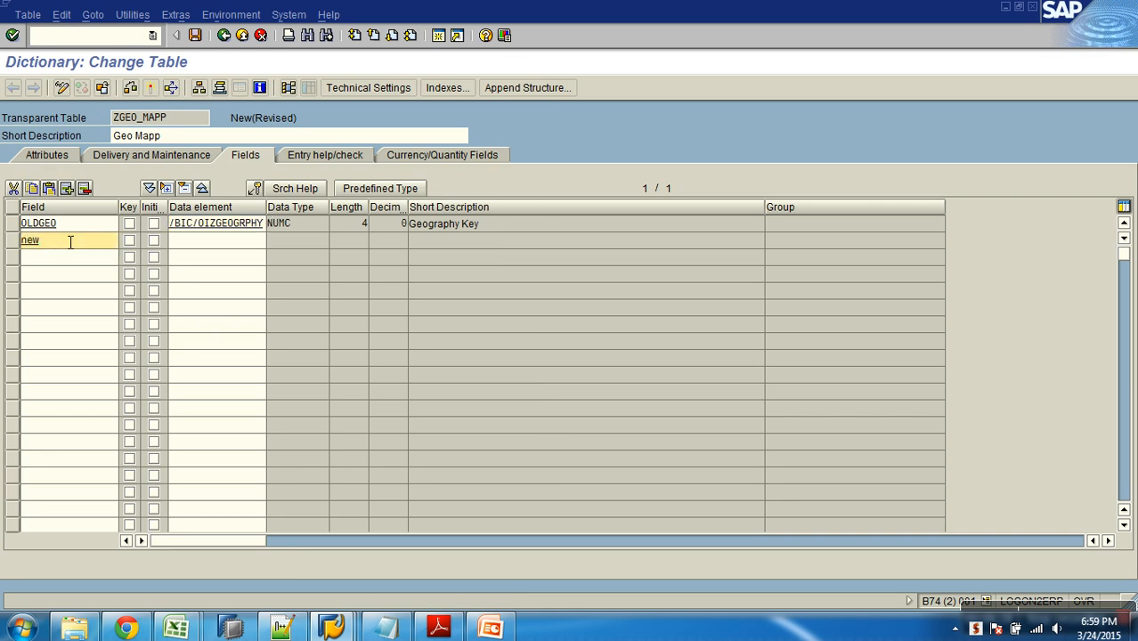
text(o)
click(178, 227)
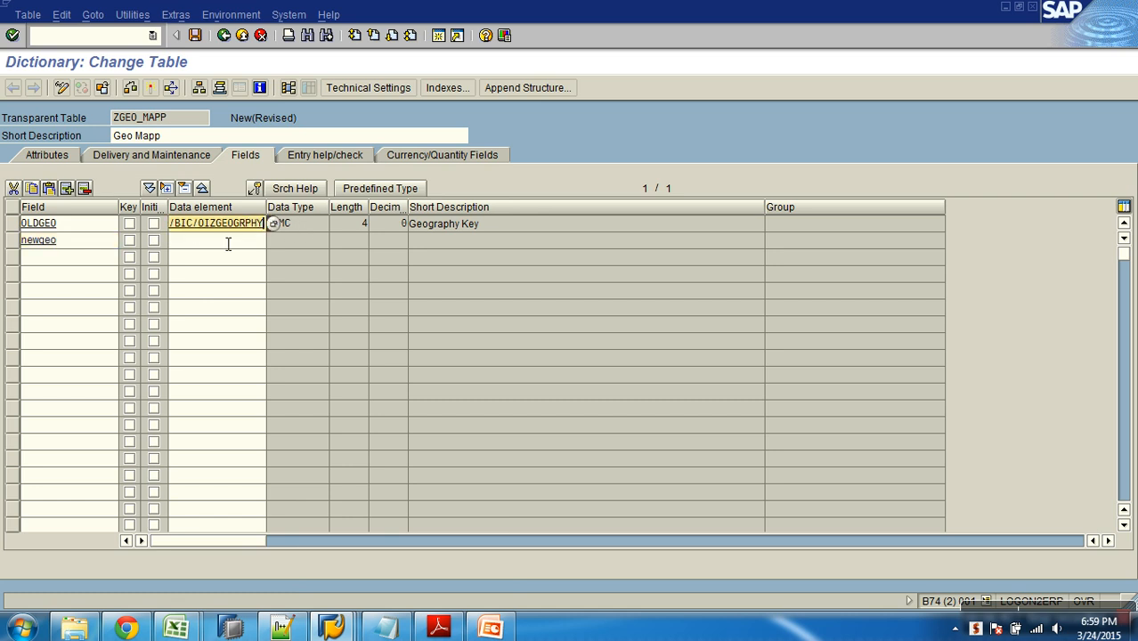
click(199, 245)
key(ctrl+v)
key(Return)
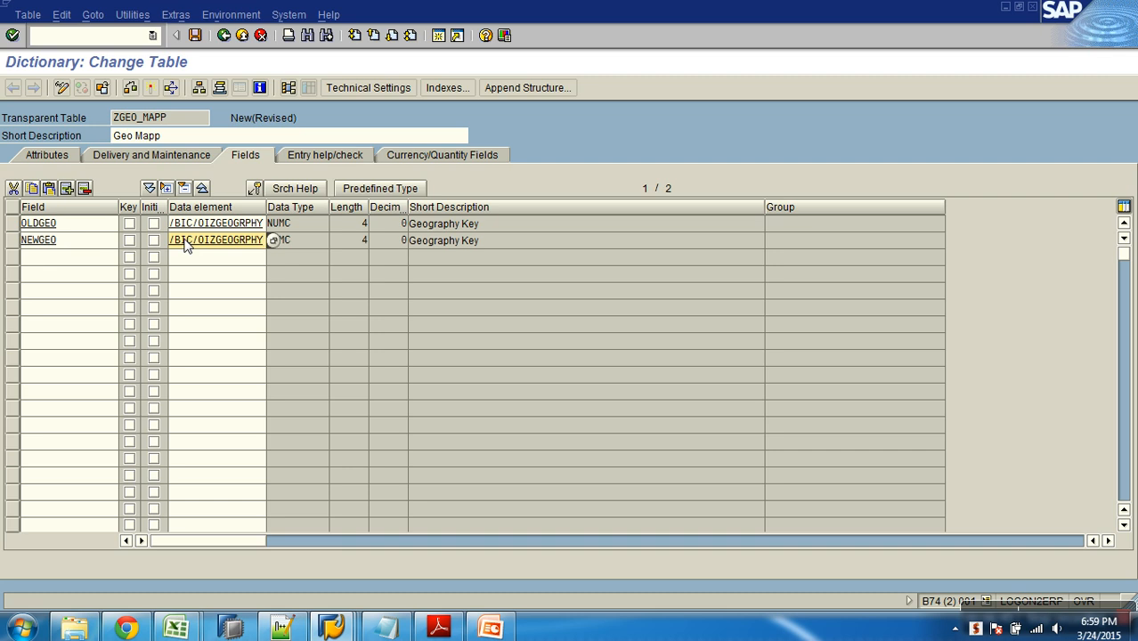
Step: Mark both OLDGEO and NEWGEO as key fields with initial values
click(129, 223)
click(129, 240)
click(153, 223)
click(153, 240)
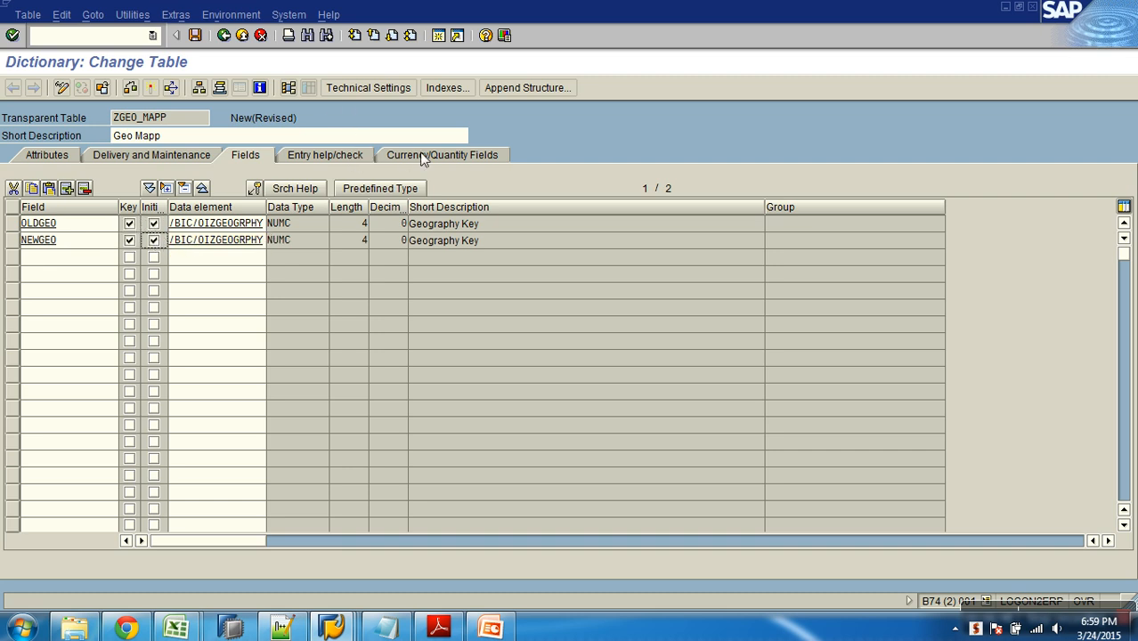
Step: Save the ZGEO_MAPP table and open its technical settings
click(356, 87)
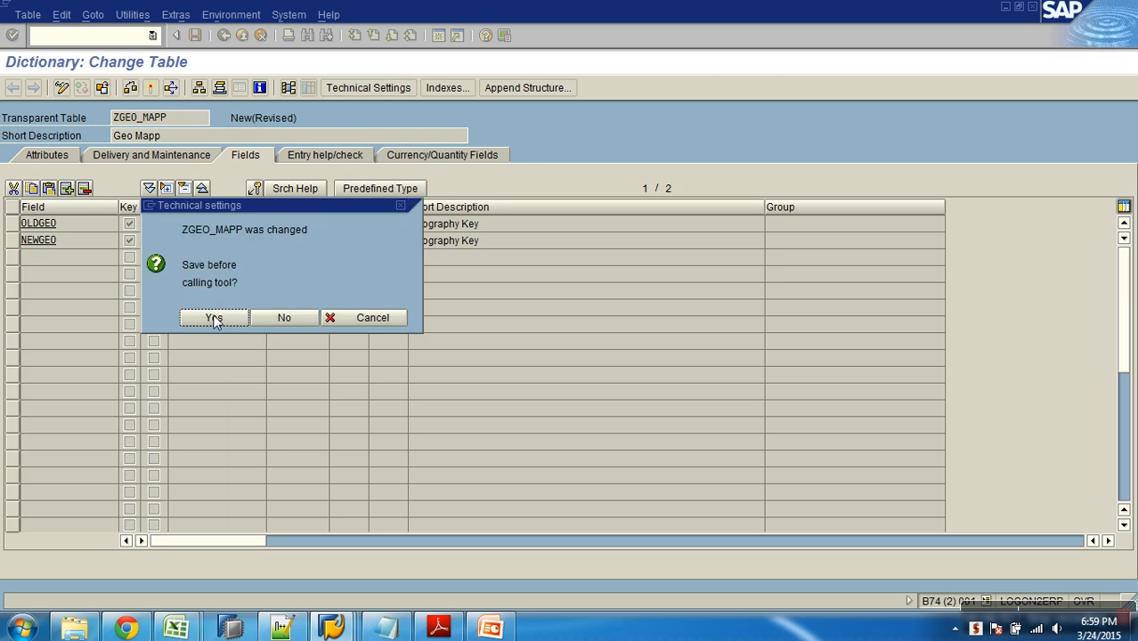
click(214, 319)
click(147, 362)
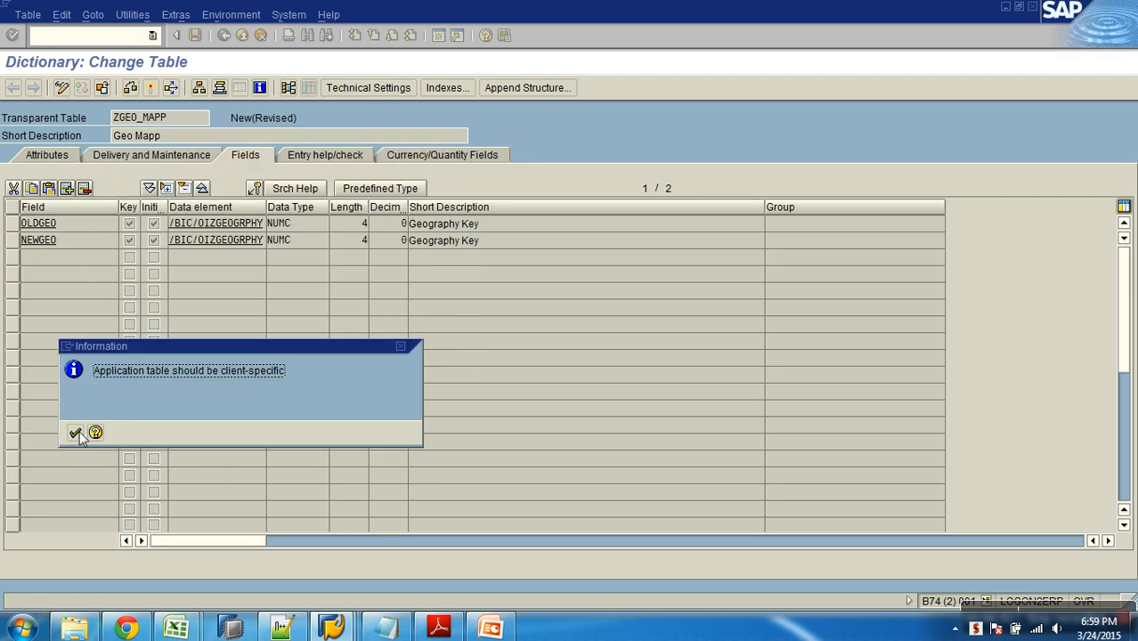
click(75, 434)
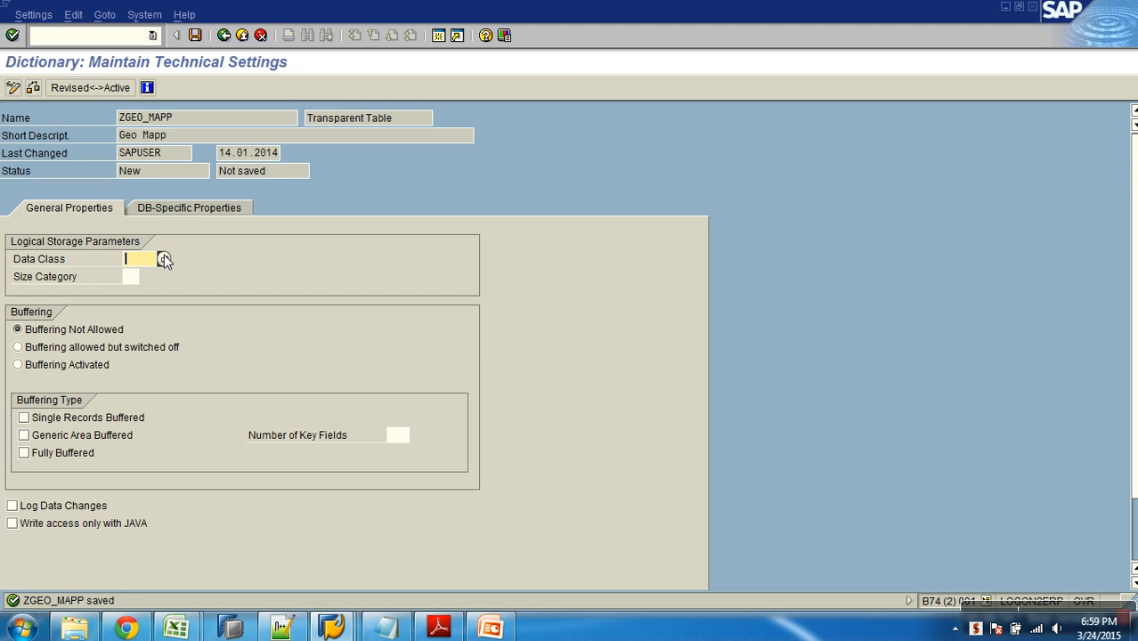
Step: Set data class APPL0 and size category 0, save the technical settings, and return to the table definition
click(164, 259)
double_click(145, 271)
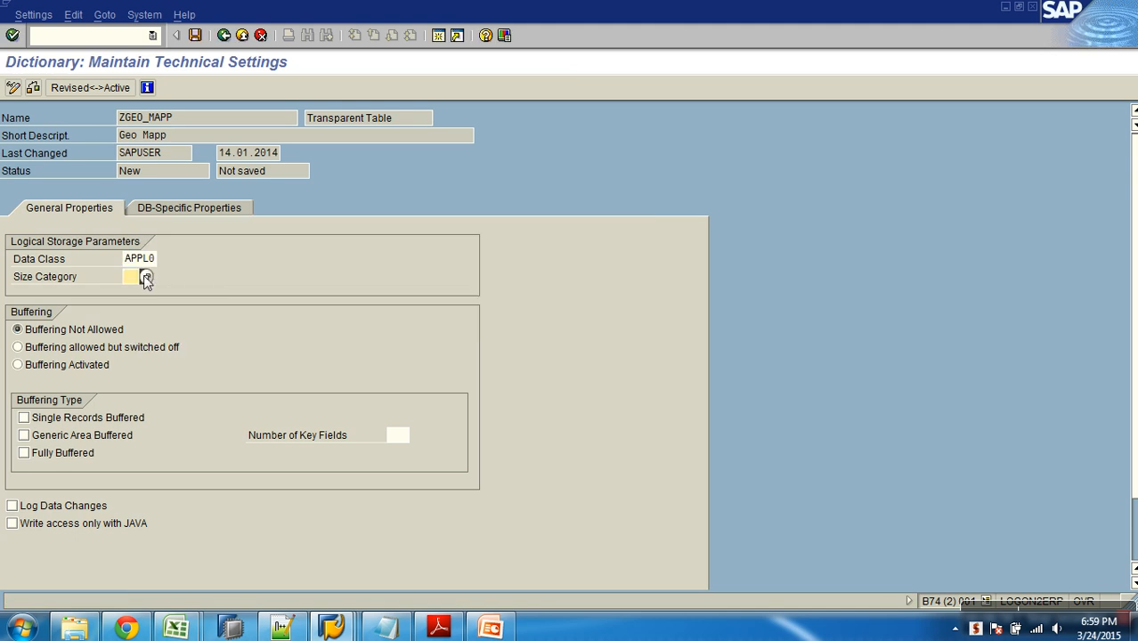
click(146, 277)
double_click(141, 270)
click(195, 35)
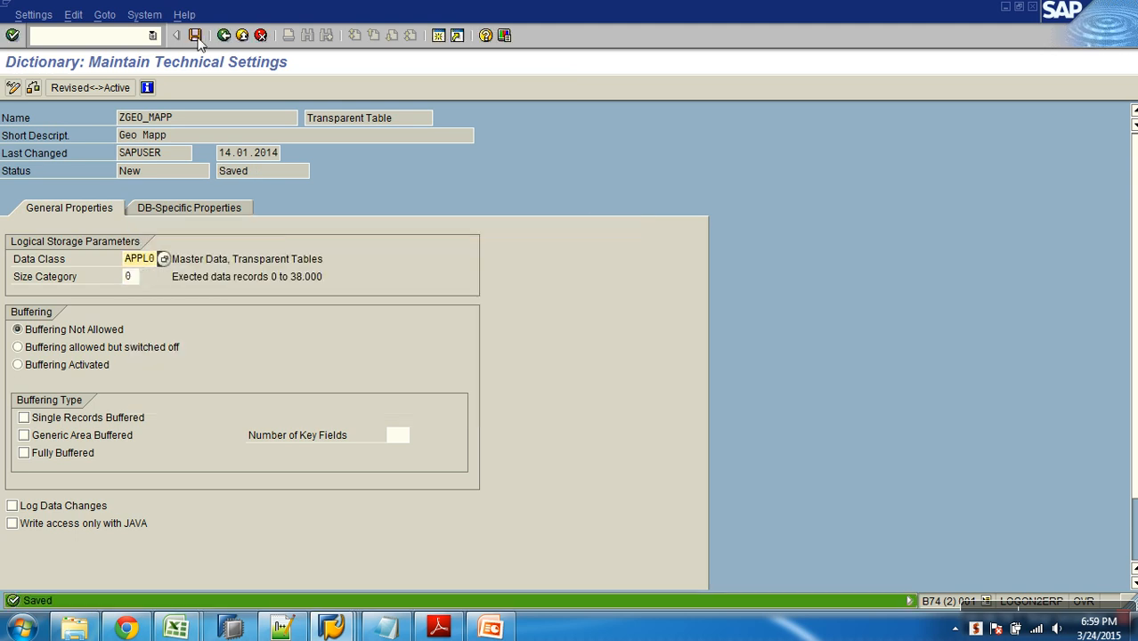
click(223, 37)
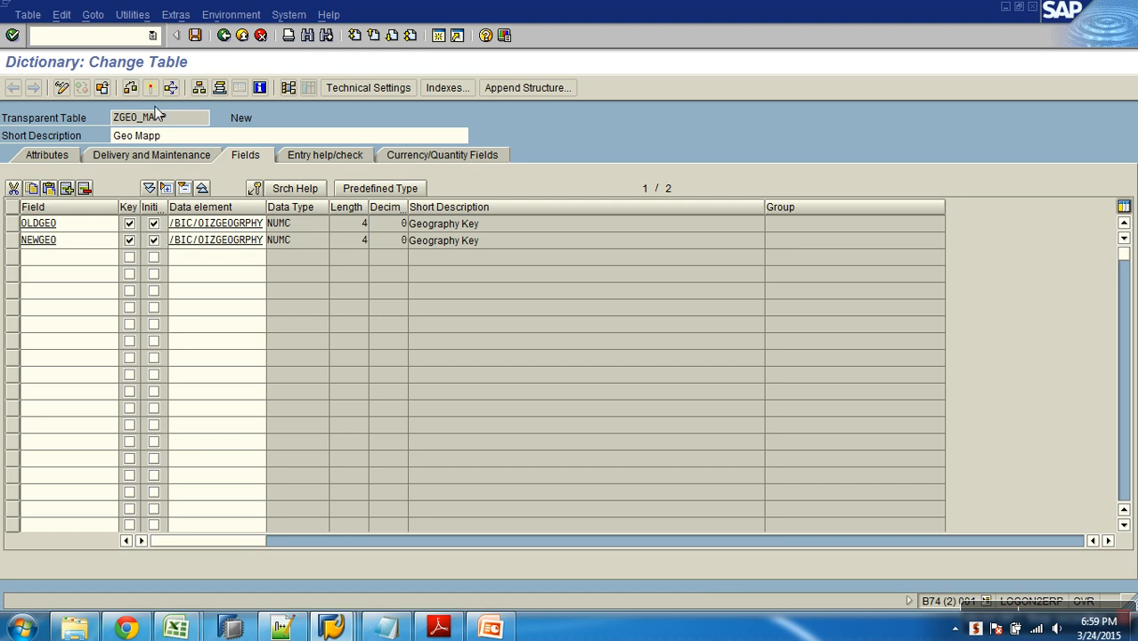
Step: Activate the ZGEO_MAPP table and view its activation log
click(216, 299)
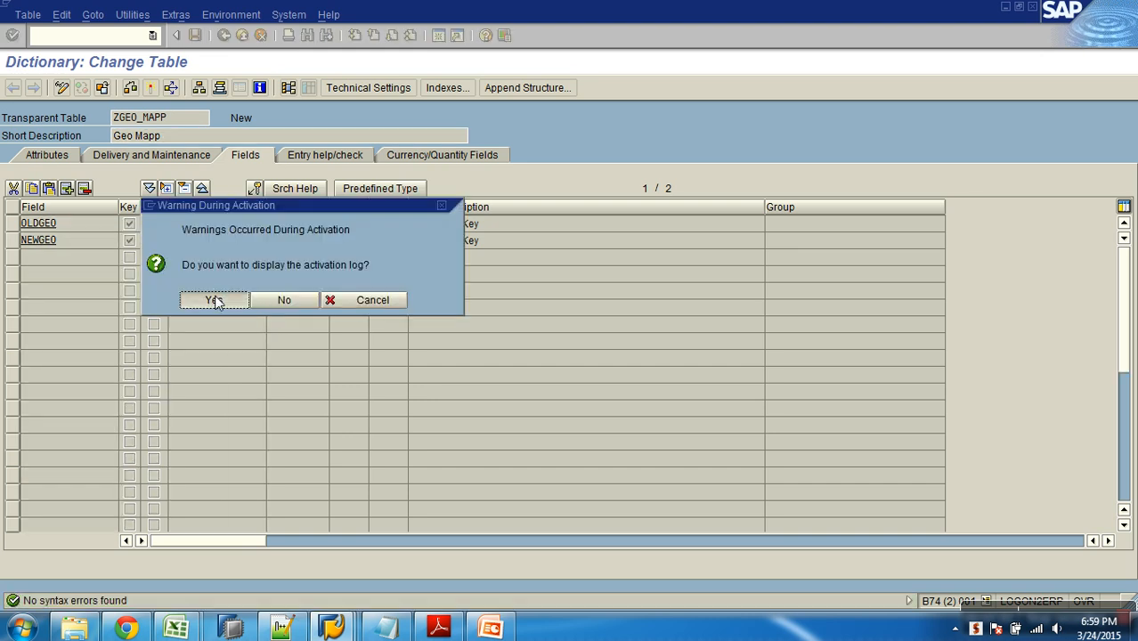
click(223, 36)
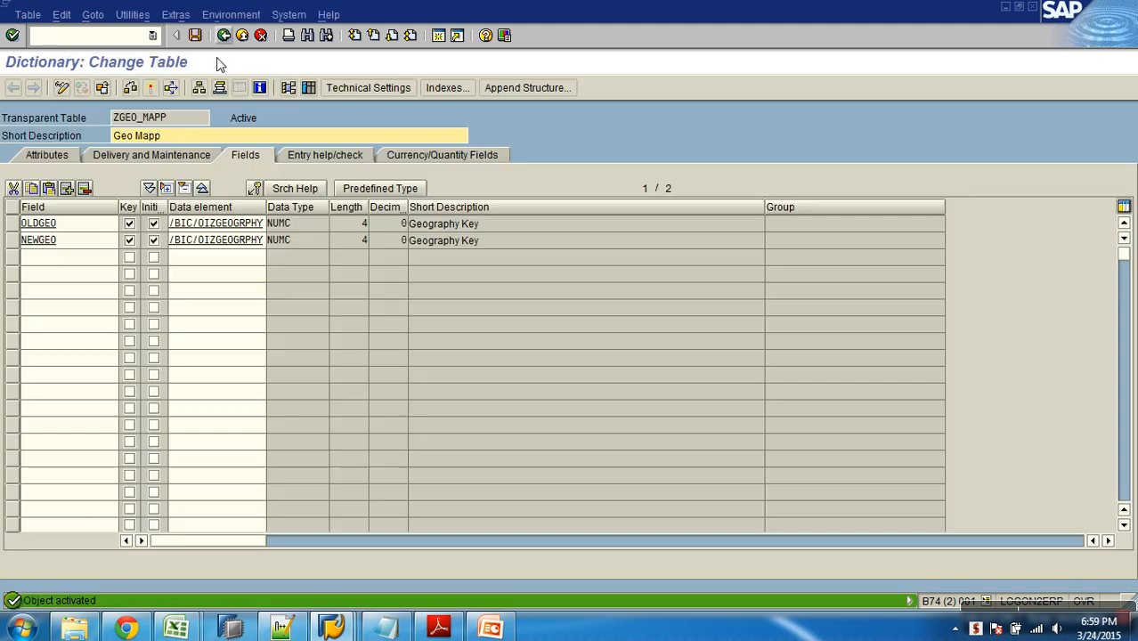
Step: Check the ZGEO_MAPP table for existing entries without any selection filter, and return to its definition
click(288, 88)
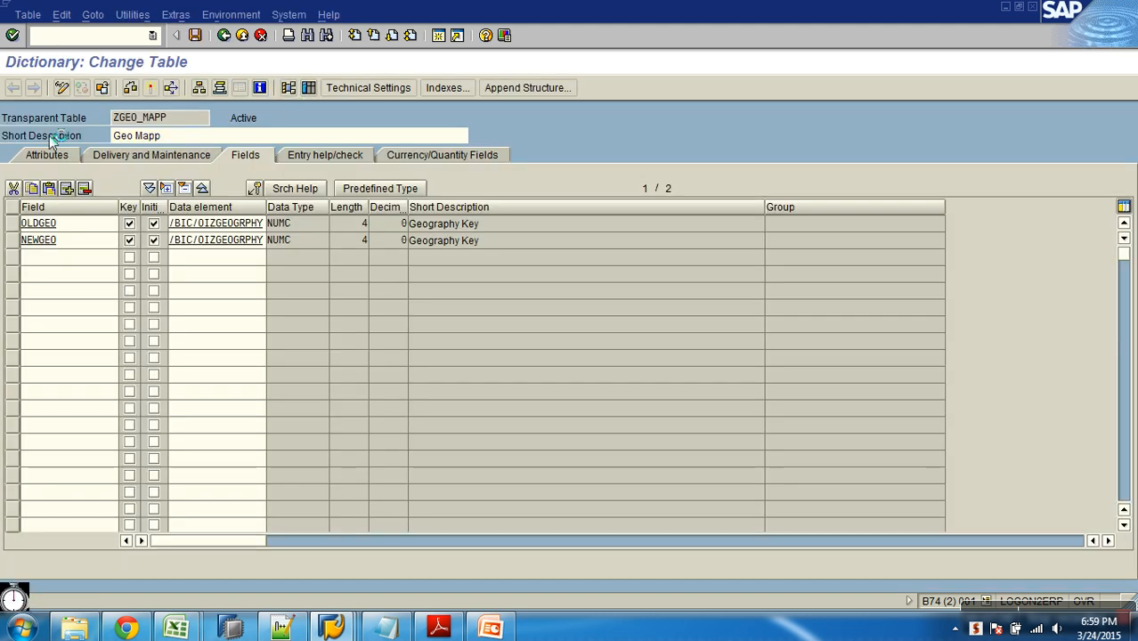
click(15, 87)
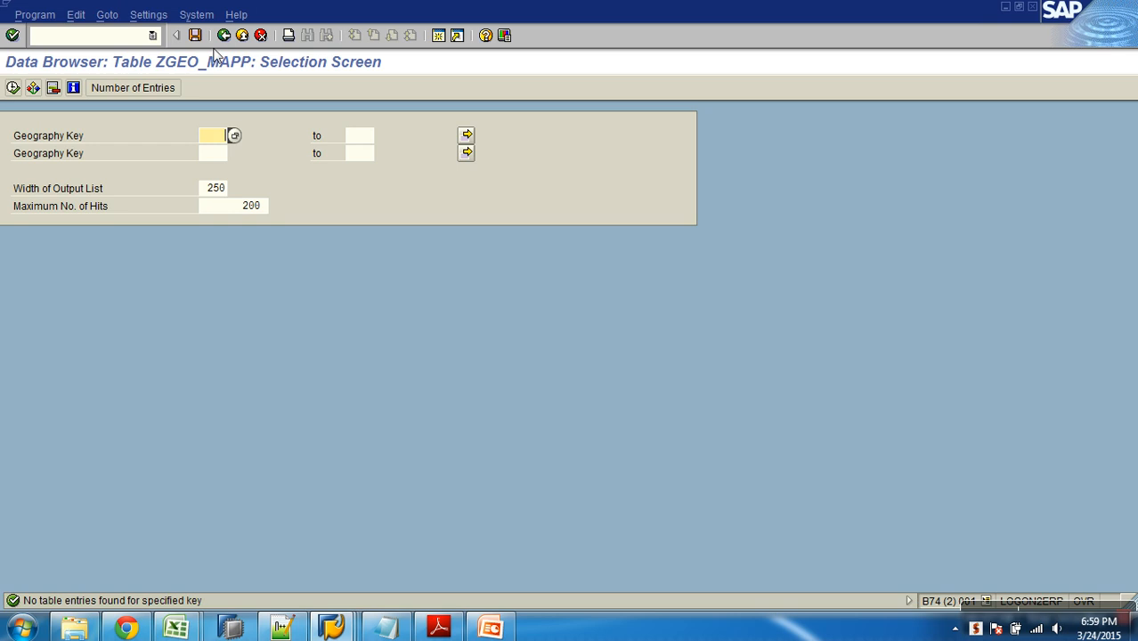
click(224, 36)
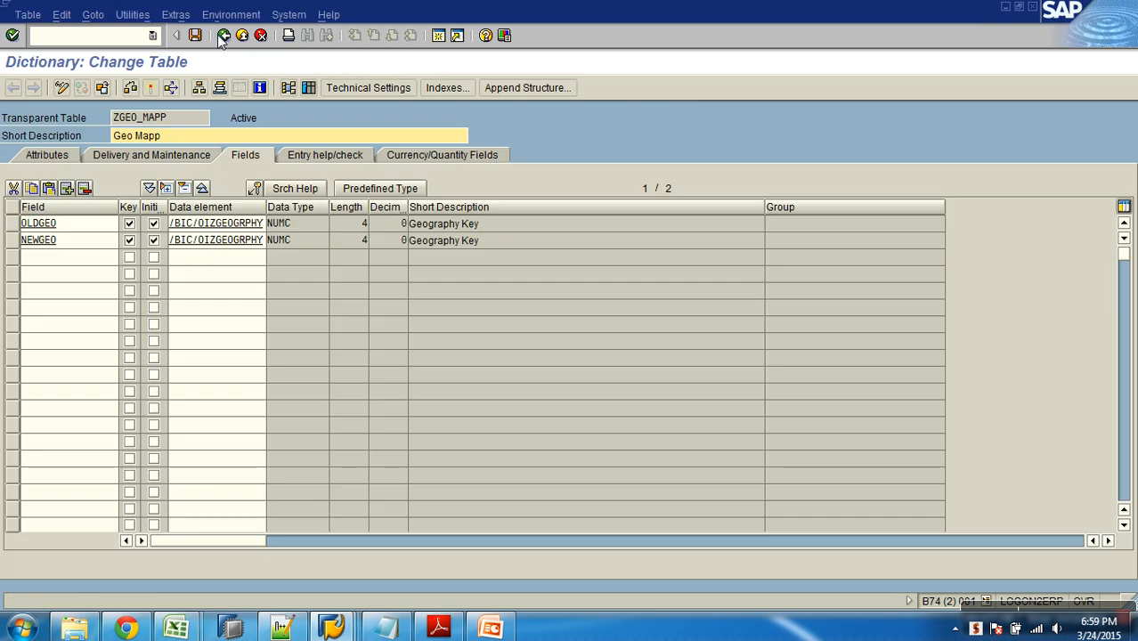
Step: Open the entry creation form for ZGEO_MAPP and check the GeographyKey values in the Sales_transactions_dummy workbook
click(144, 16)
mouse_move(332, 221)
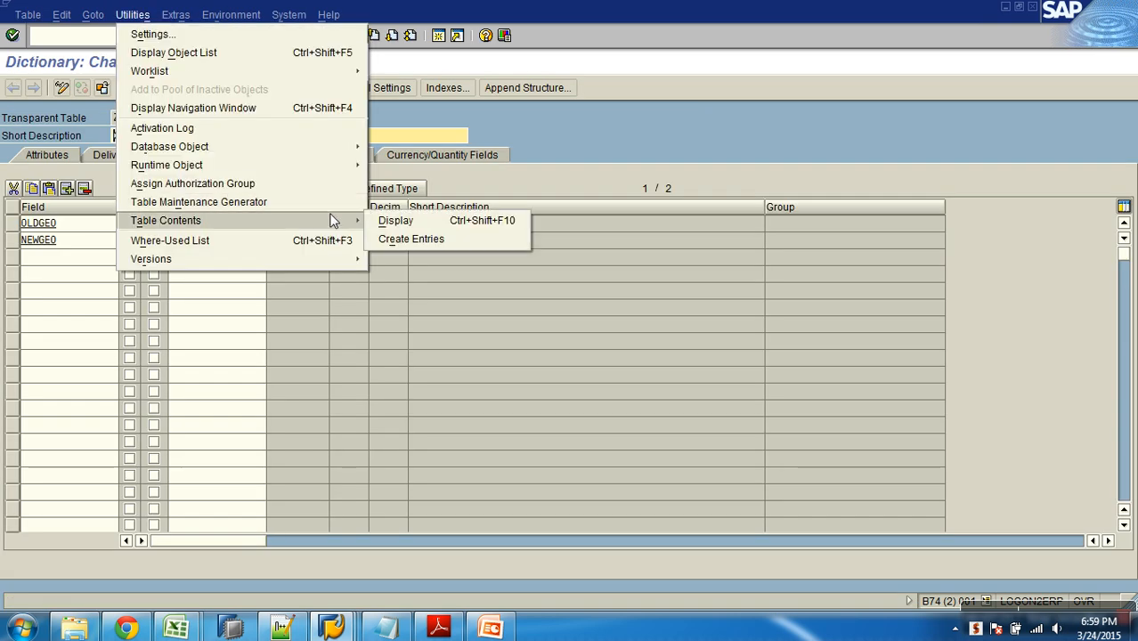
click(404, 242)
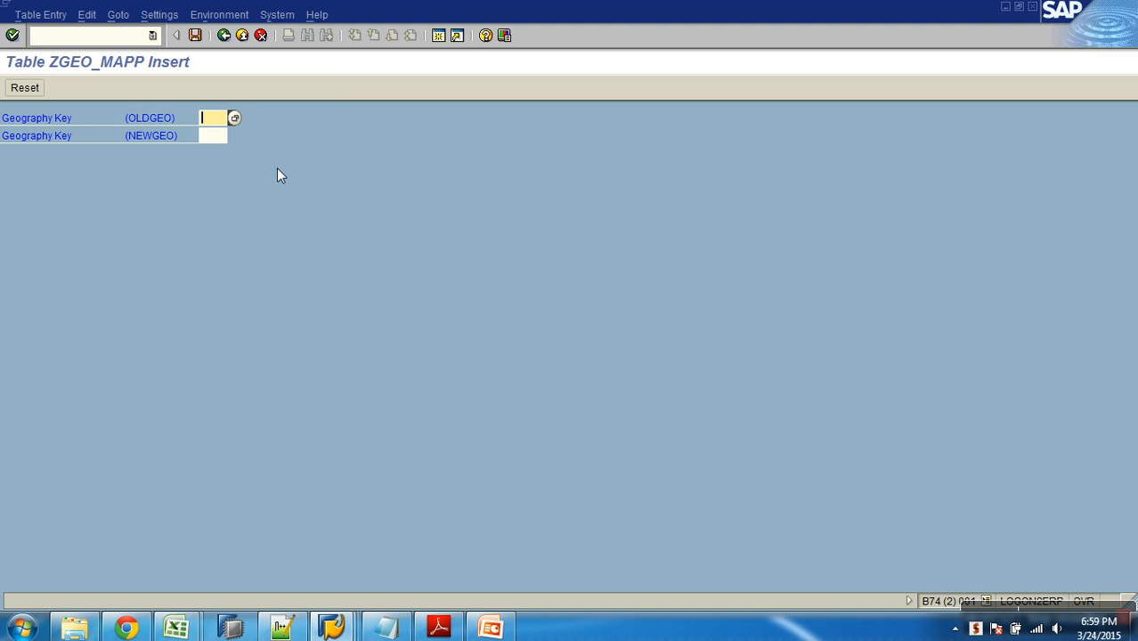
key(Tab)
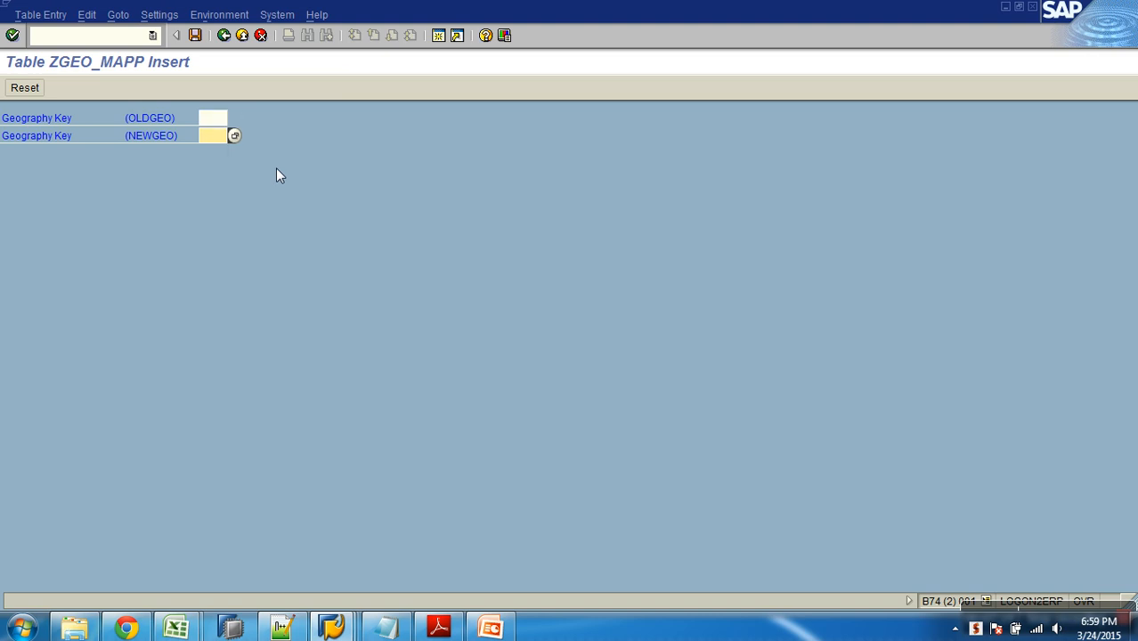
mouse_move(175, 628)
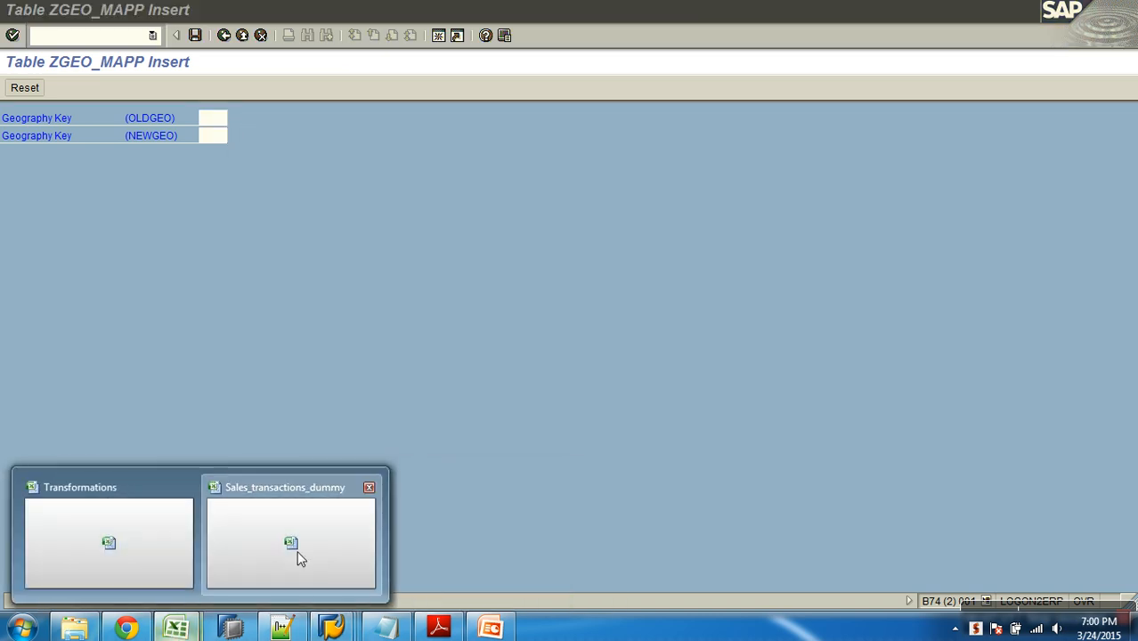
click(298, 554)
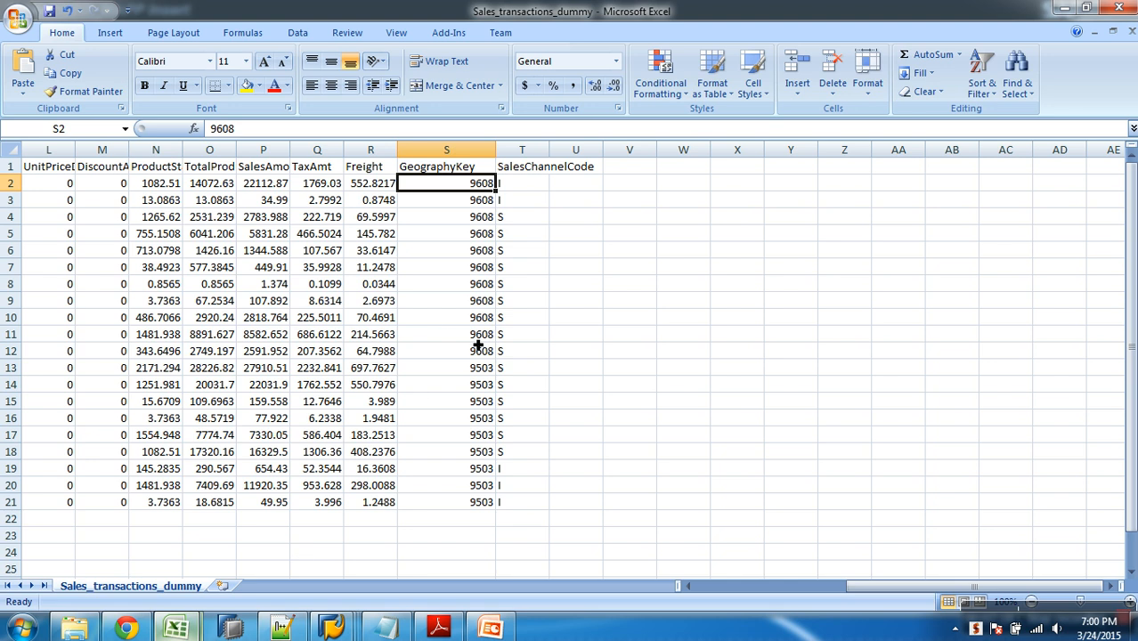
key(alt+Tab)
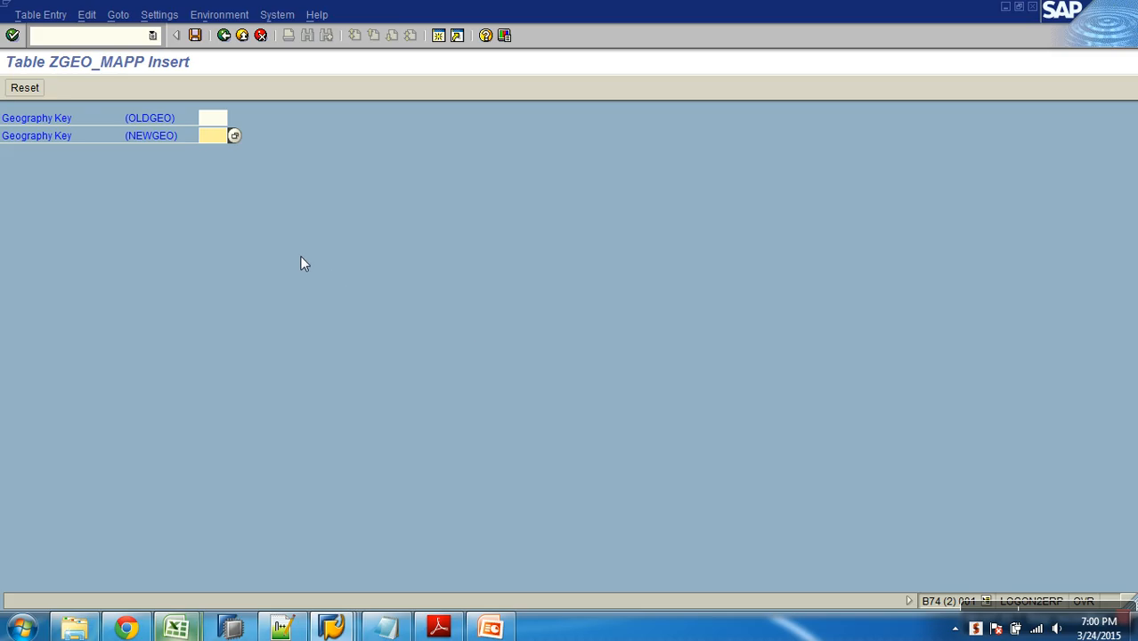
Step: Create and save a ZGEO_MAPP entry with OLDGEO 9608 and NEWGEO 608
click(212, 121)
text(9608)
key(Tab)
text(608)
click(193, 40)
Step: Save another ZGEO_MAPP entry with OLDGEO 9503 and NEWGEO 100, and leave the entry form
double_click(216, 123)
text(9503)
key(Tab)
text(3)
key(BackSpace)
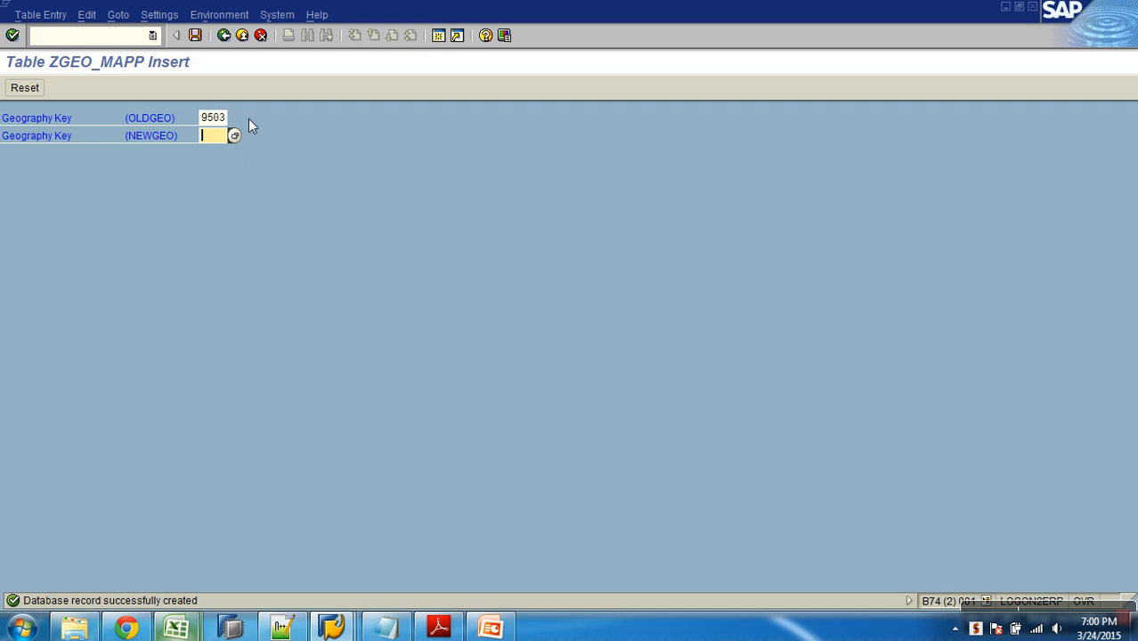
text(100)
click(196, 37)
click(224, 35)
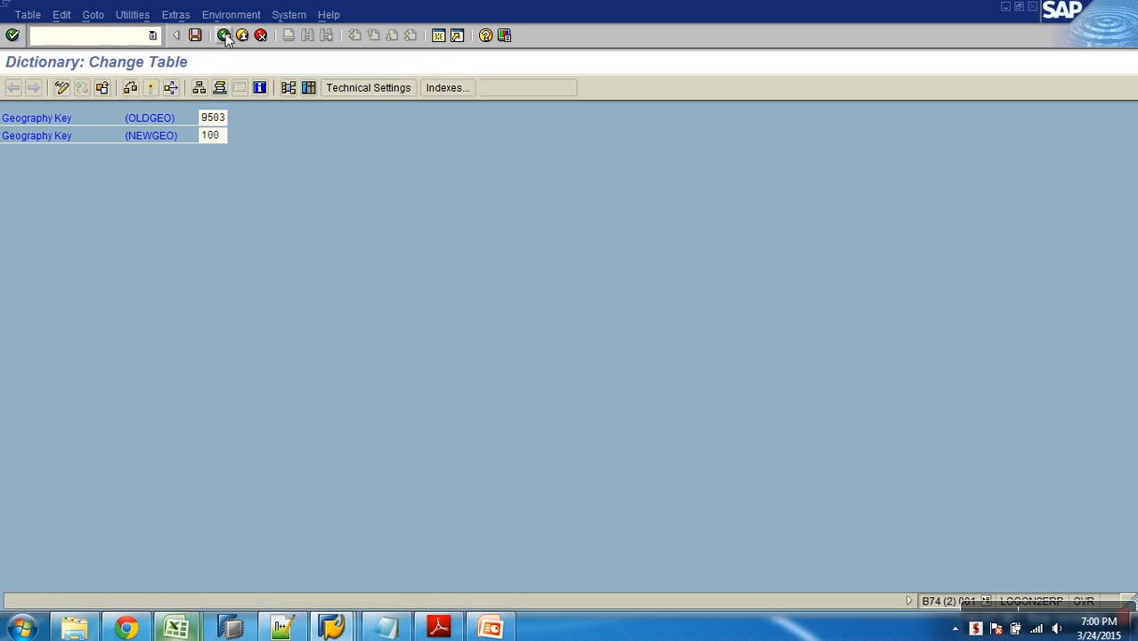
Step: Display the ZGEO_MAPP table's entries in the data browser without any selection filter
click(224, 35)
click(58, 327)
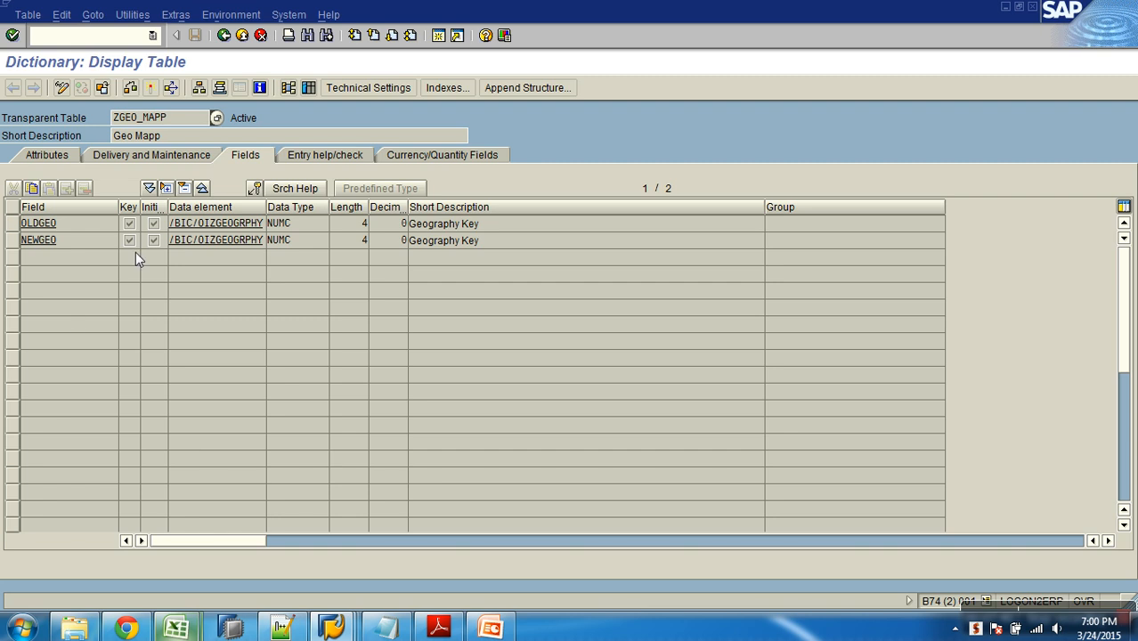
click(304, 89)
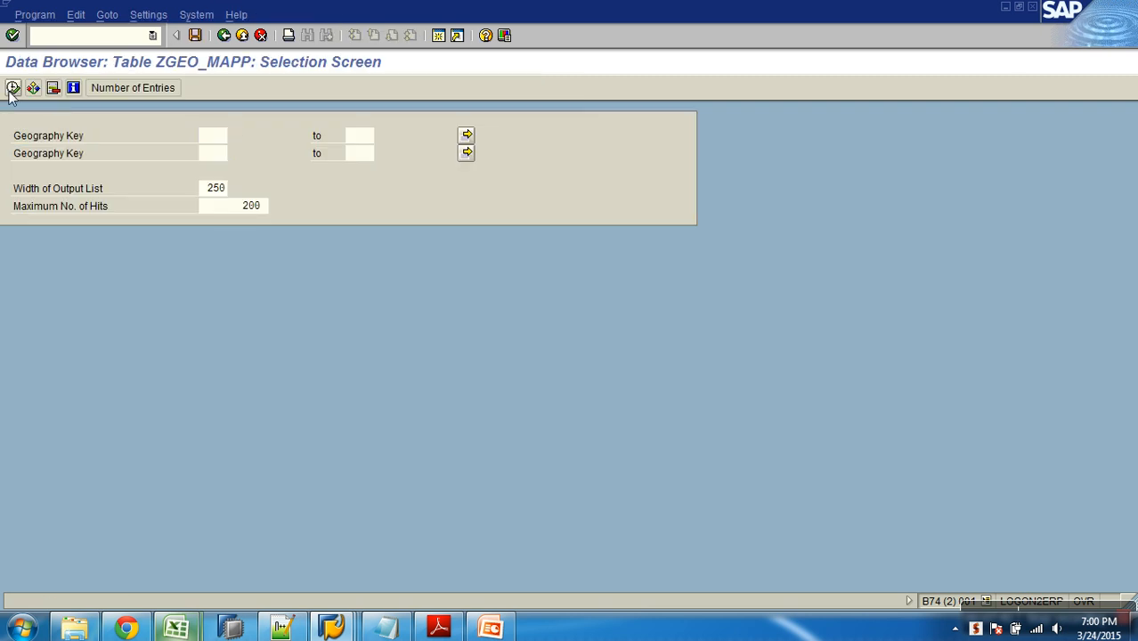
click(12, 88)
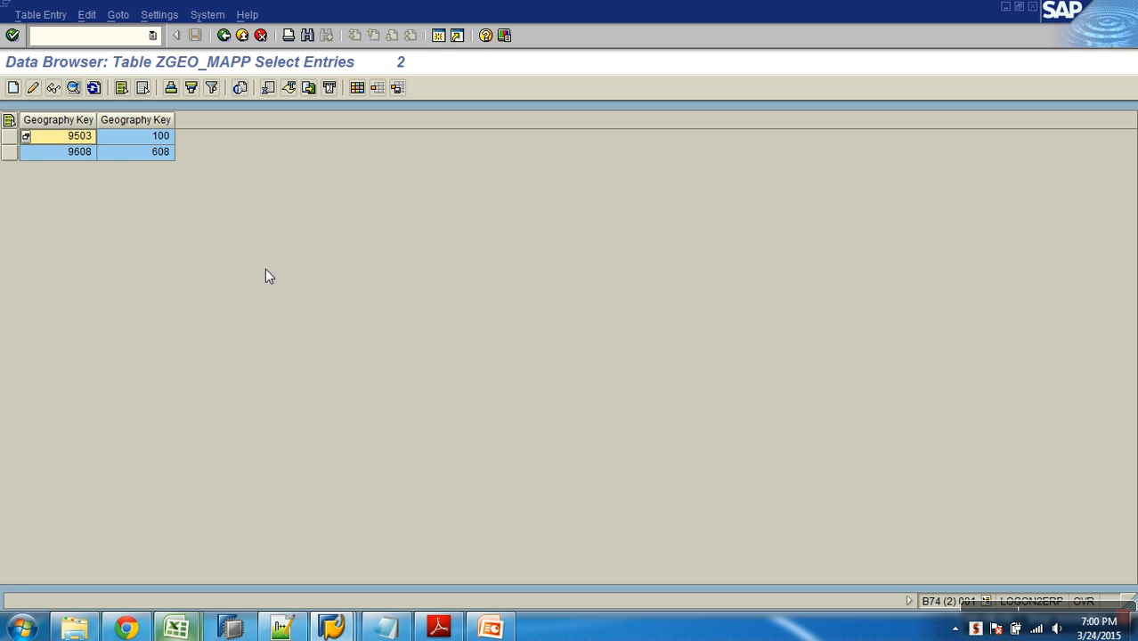
Step: Switch to the BW workbench session and open the ZAWSALES_TRAN to AWCSALES cube transformation for changing, enlarged to full width
mouse_move(331, 628)
click(343, 577)
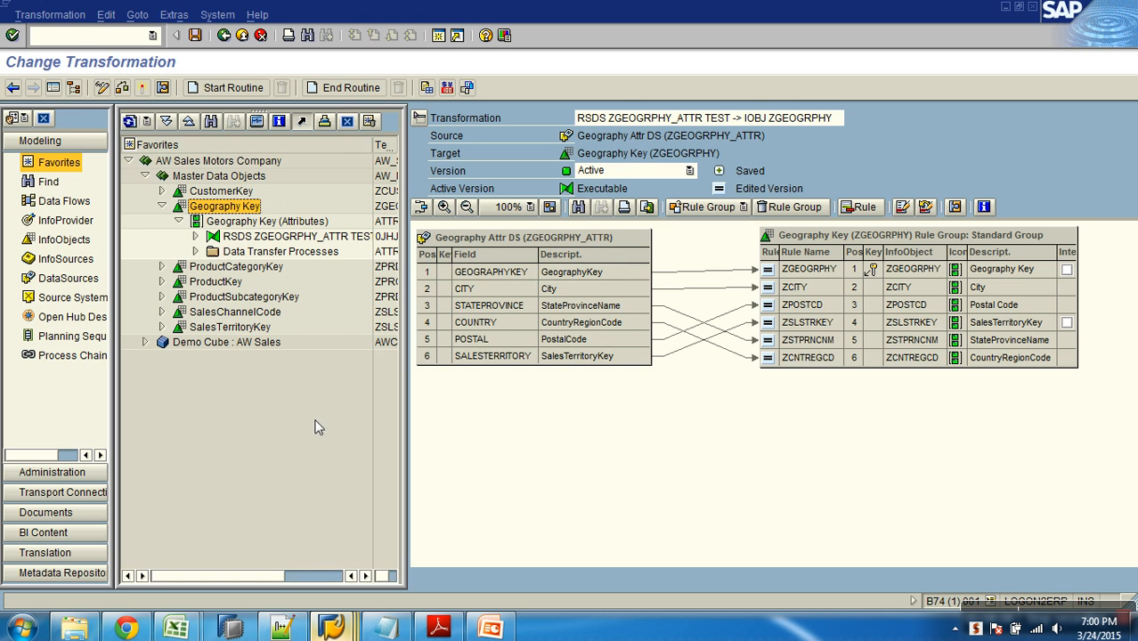
click(241, 35)
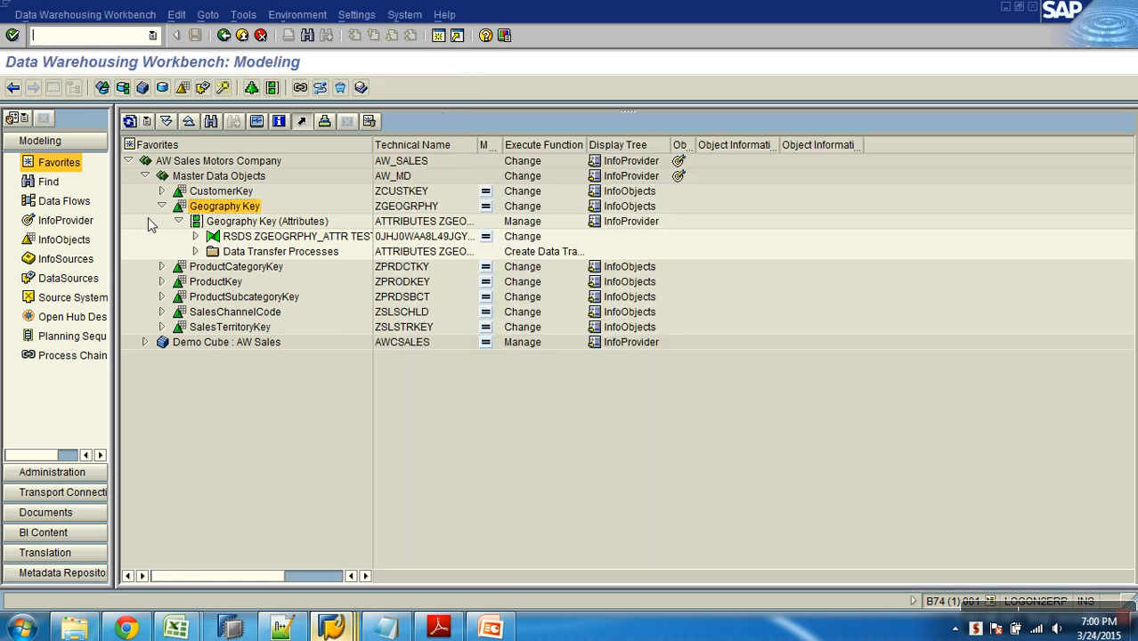
click(161, 206)
click(144, 296)
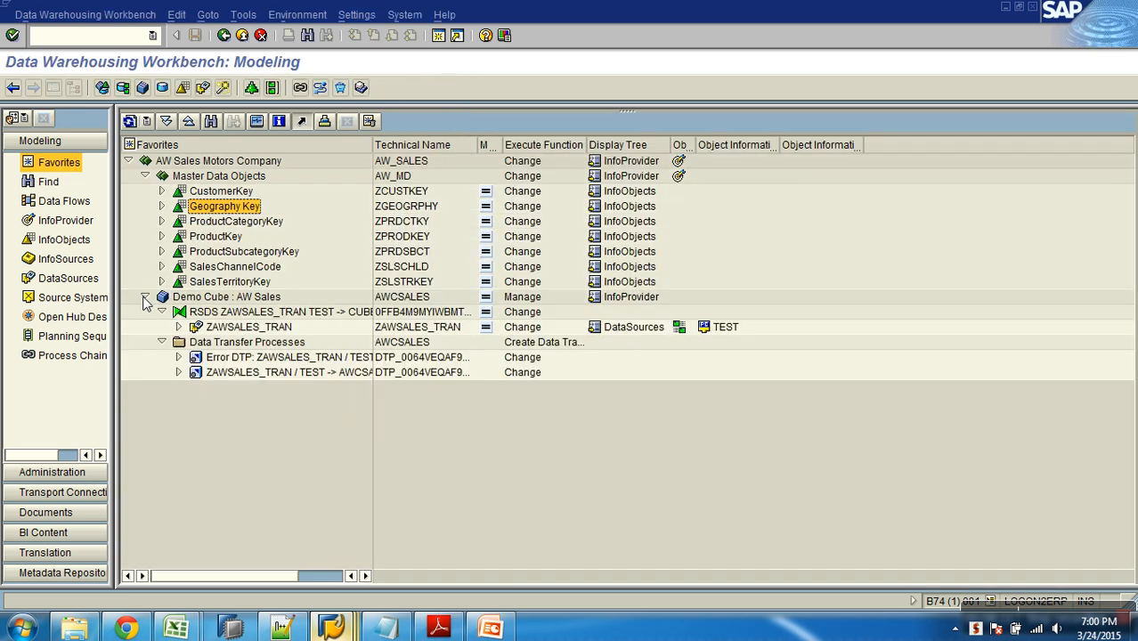
right_click(254, 311)
click(272, 341)
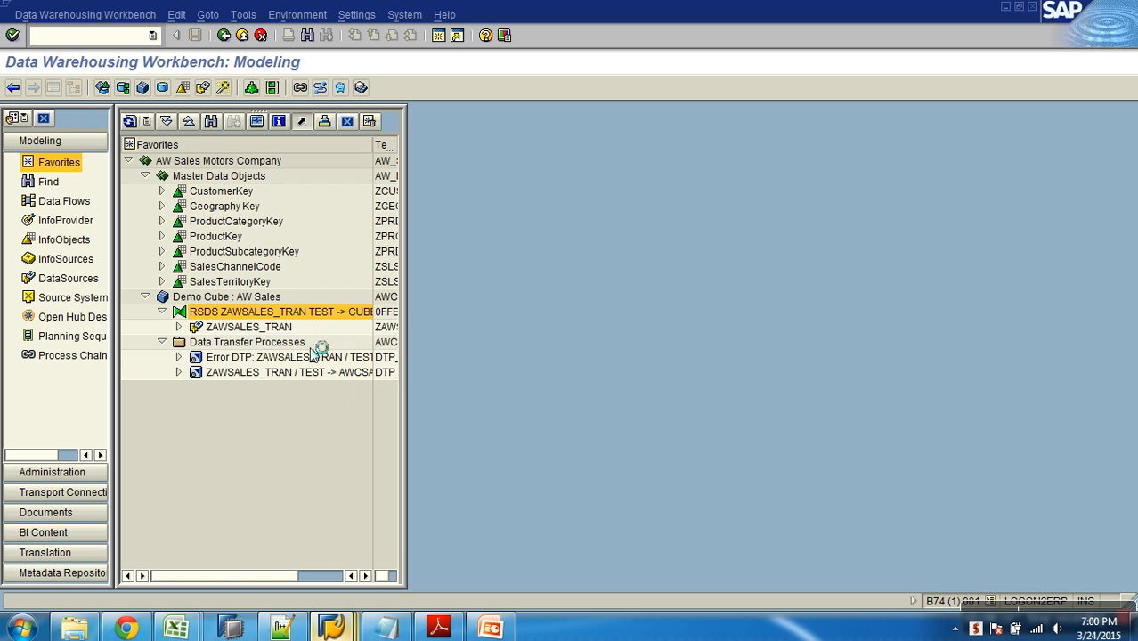
click(53, 87)
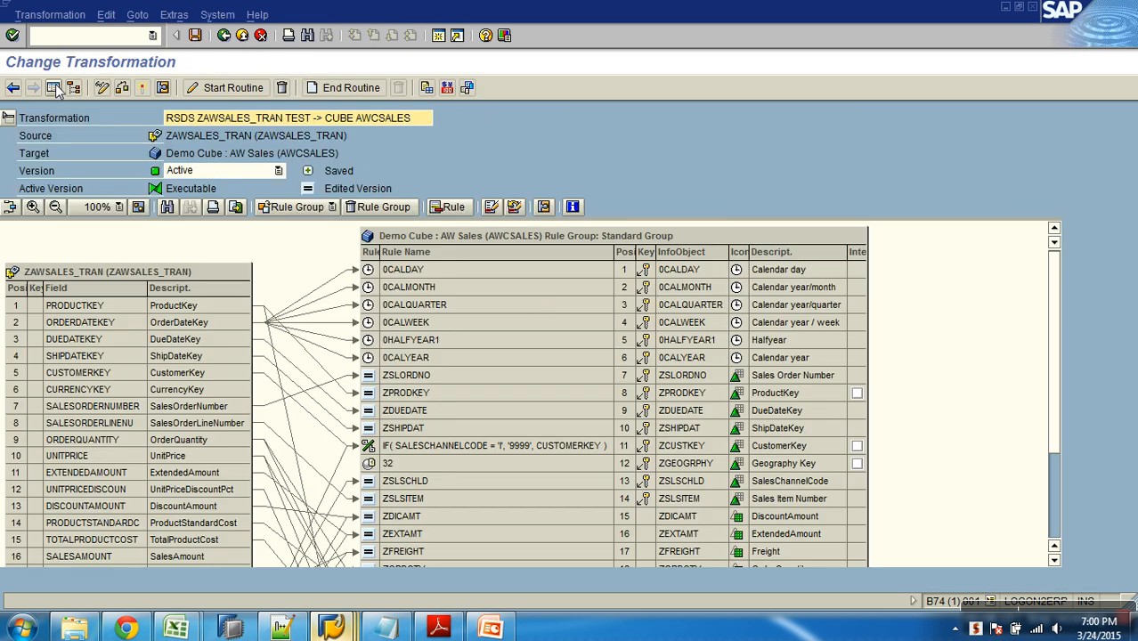
Step: Delete the constant rule assigned to the Geography Key (ZGEOGRPHY) in the transformation
right_click(390, 464)
click(436, 507)
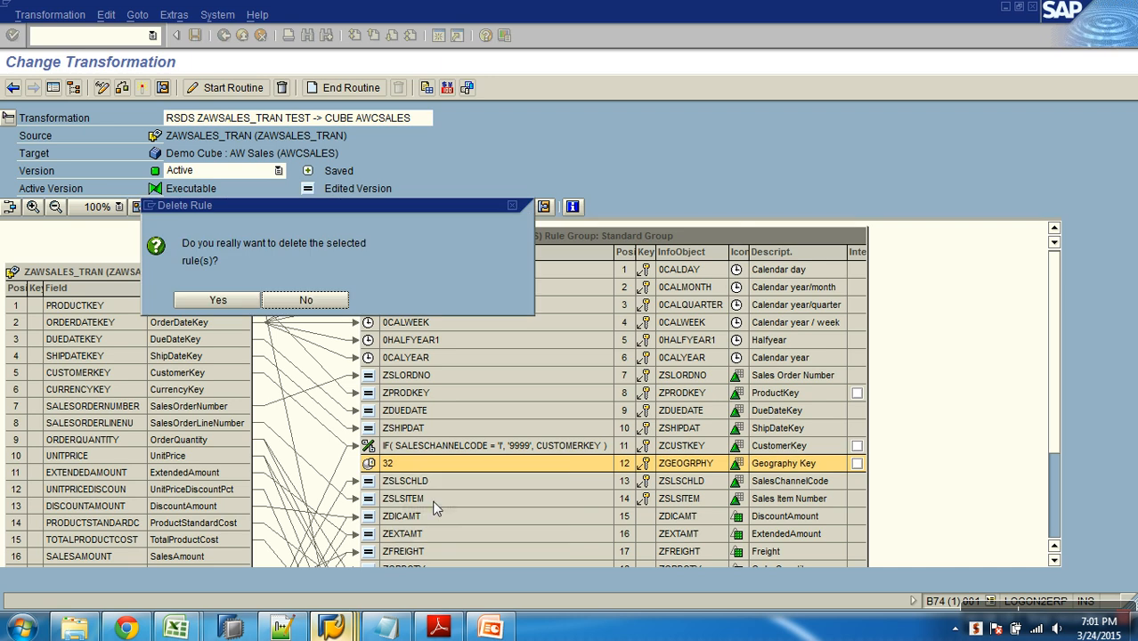
click(231, 299)
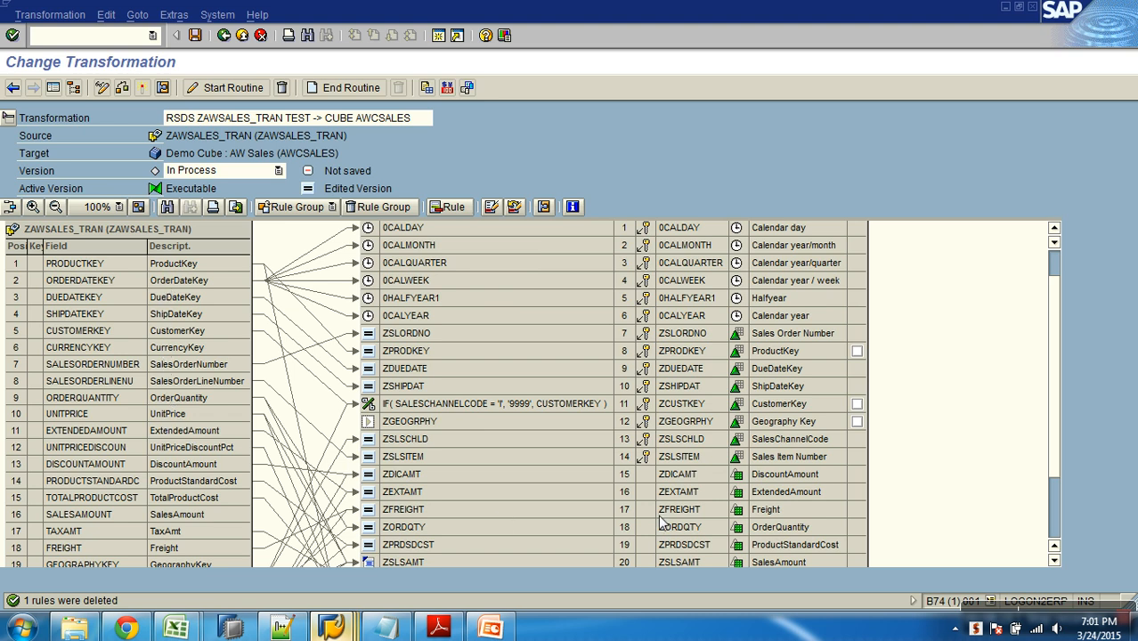
drag(242, 561, 399, 424)
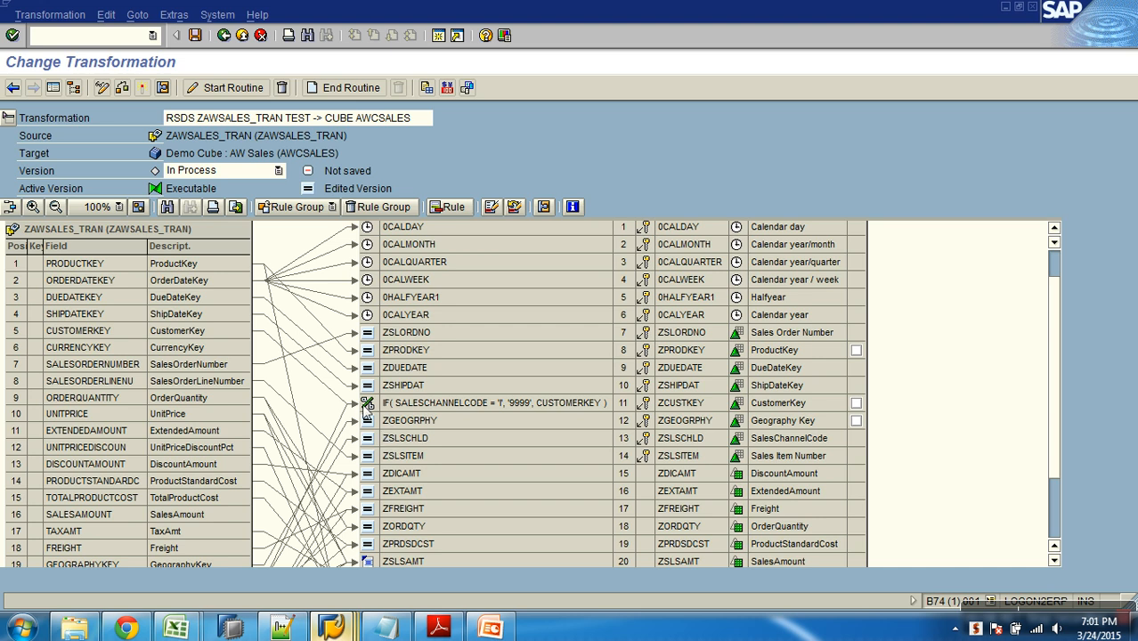
right_click(368, 421)
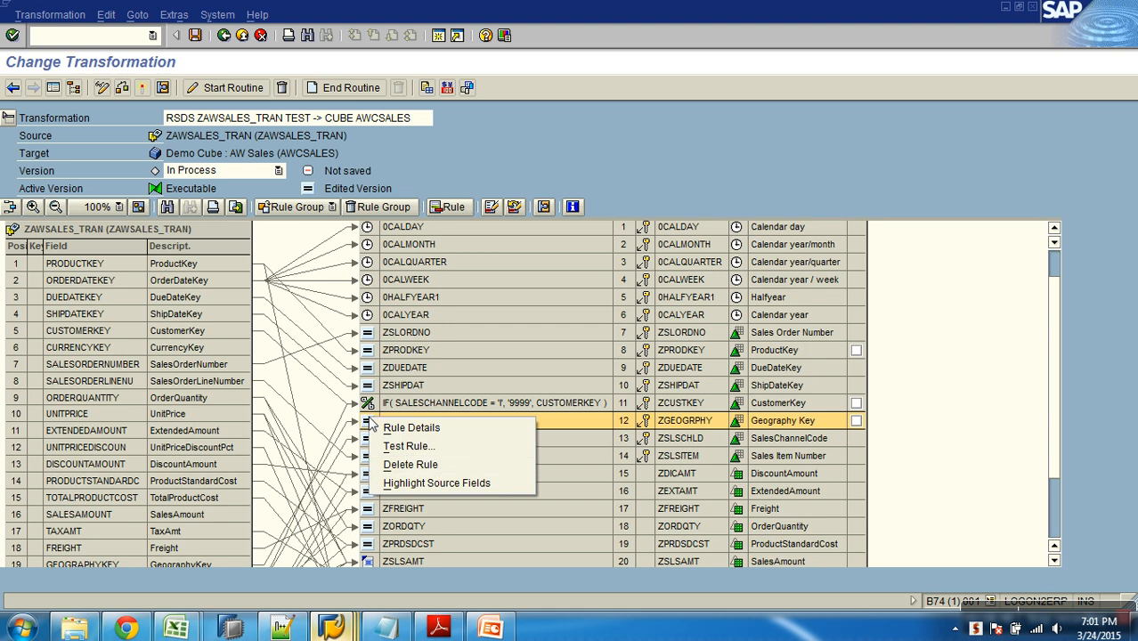
click(408, 464)
click(241, 303)
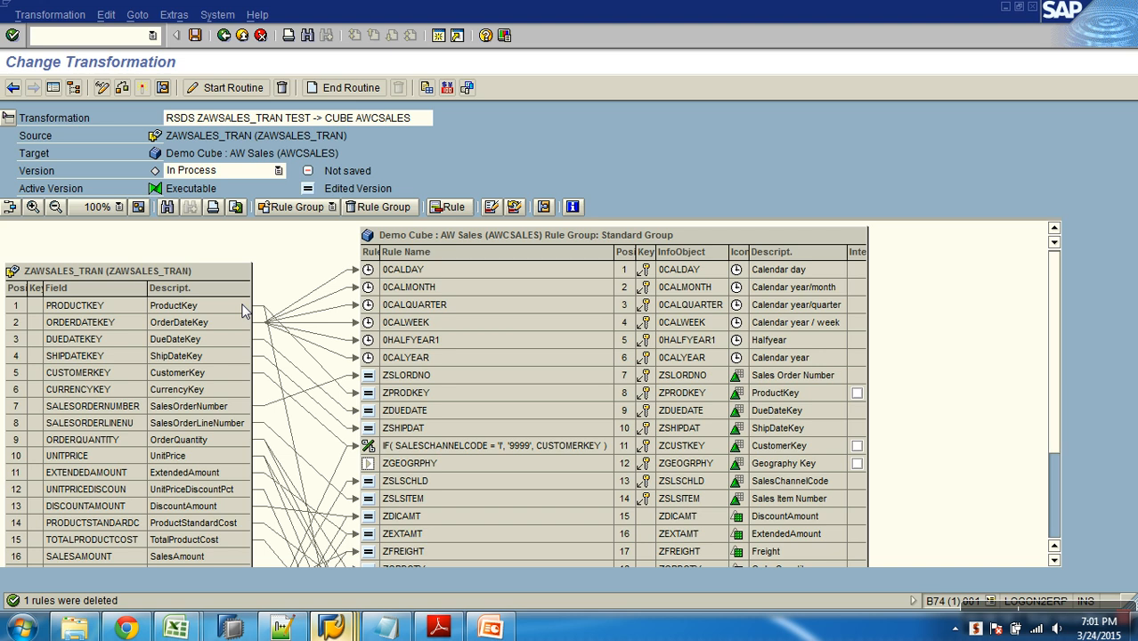
Step: Add GEOGRAPHYKEY as the source field of the ZGEOGRPHY rule and set its rule type to Routine
click(392, 465)
right_click(393, 465)
click(428, 467)
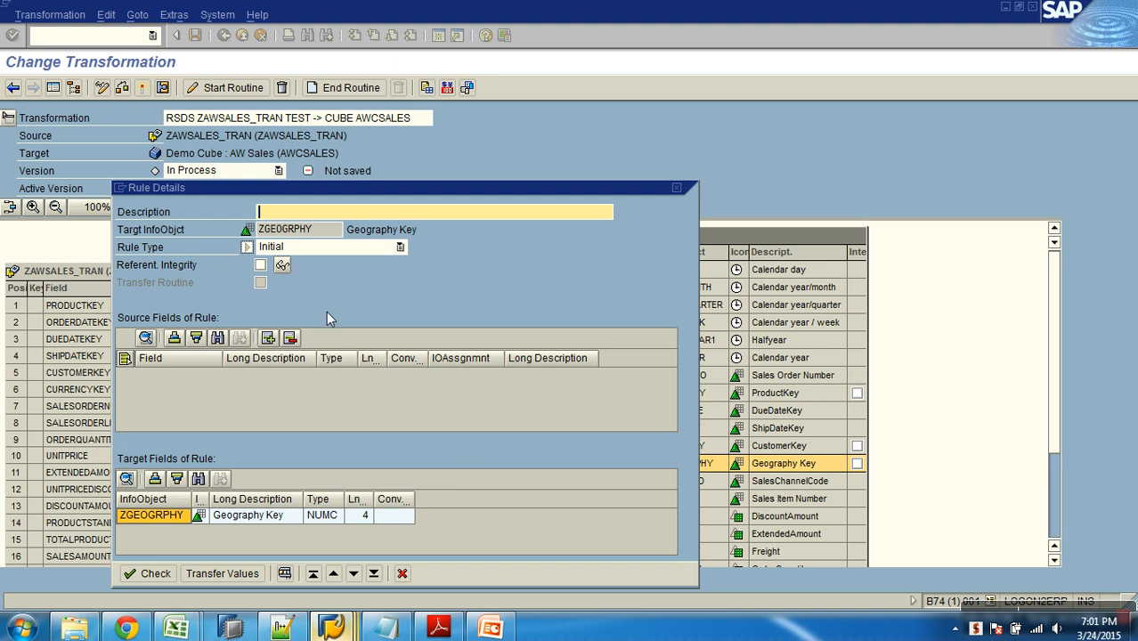
drag(353, 189, 451, 128)
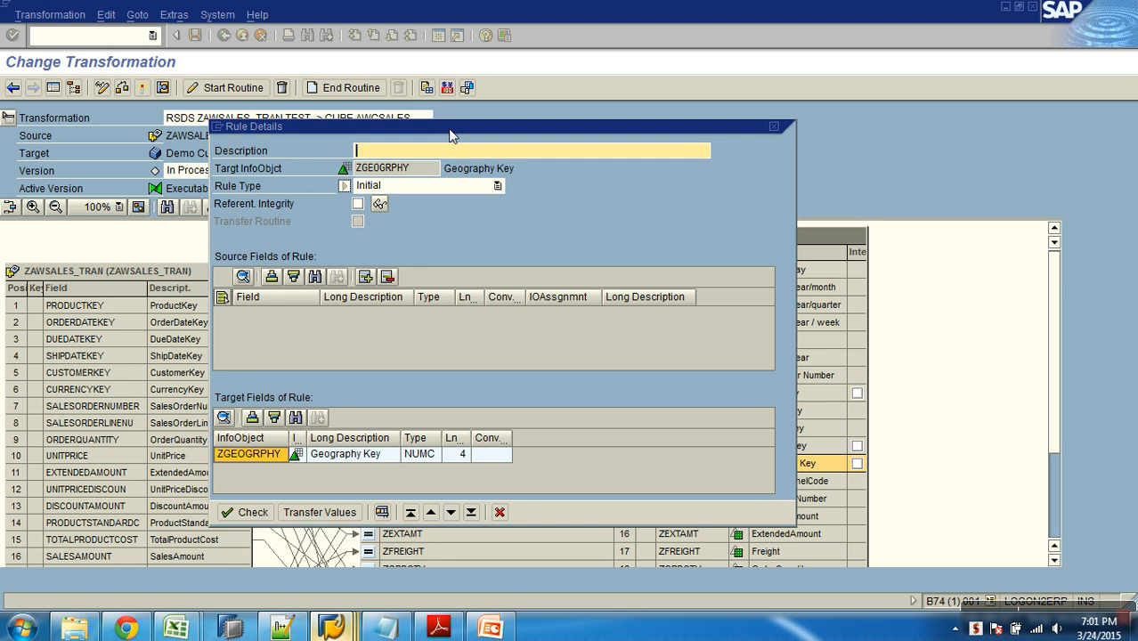
click(365, 277)
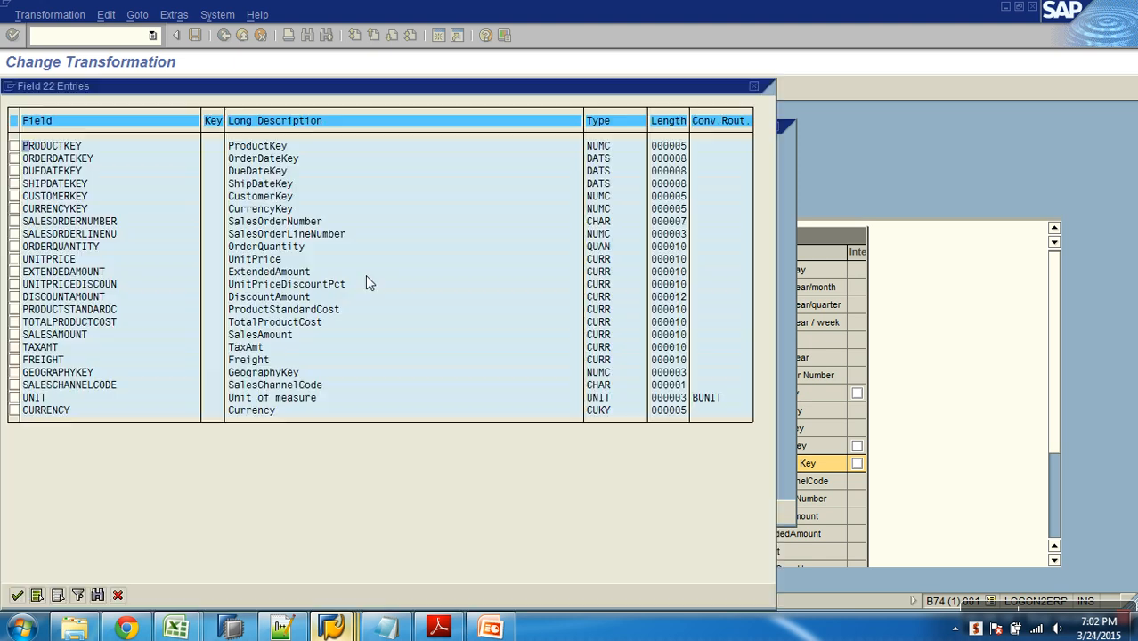
click(13, 373)
click(17, 594)
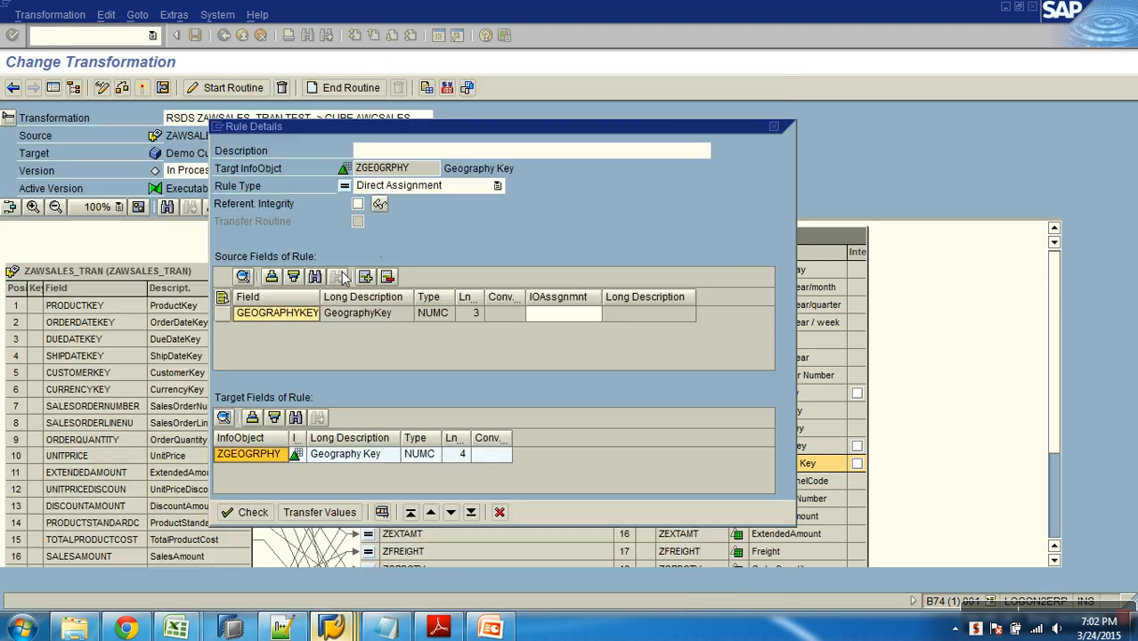
click(430, 186)
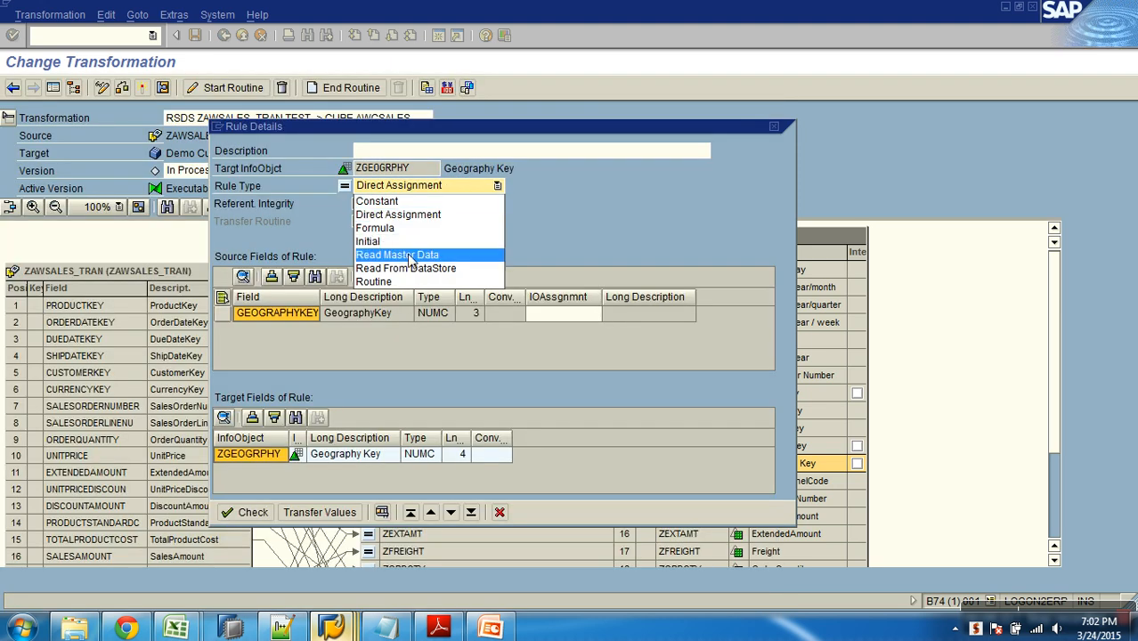
click(403, 283)
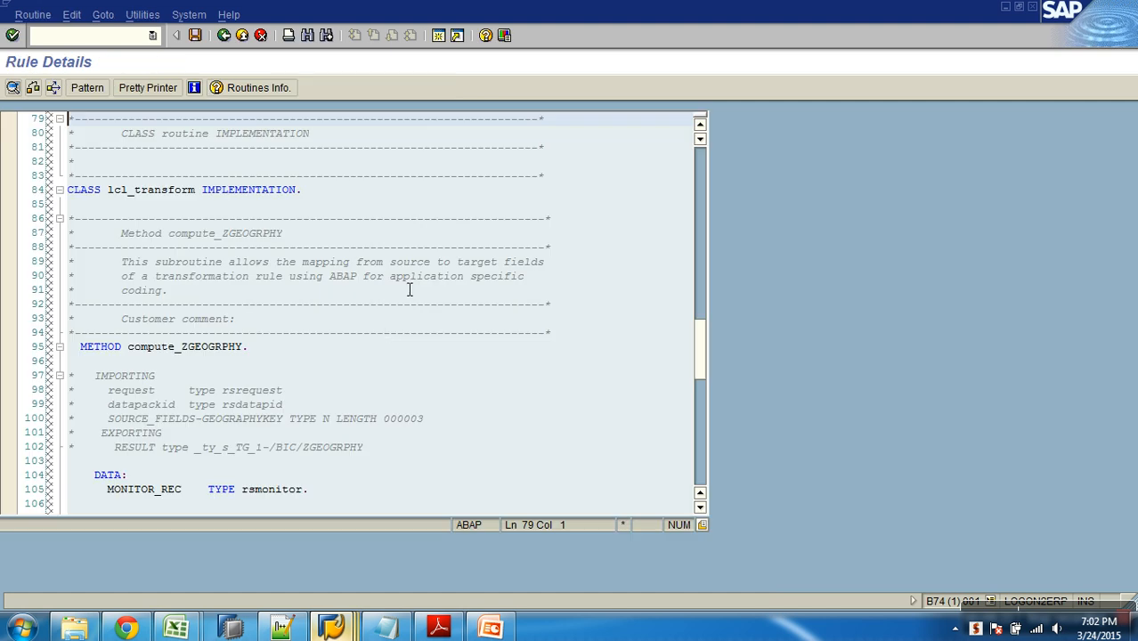
Step: Insert blank lines above the RESULT statement in compute_ZGEOGRPHY and add the comment "* Read new geo from database table"
scroll(355, 397, down, 10)
scroll(355, 397, down, 1)
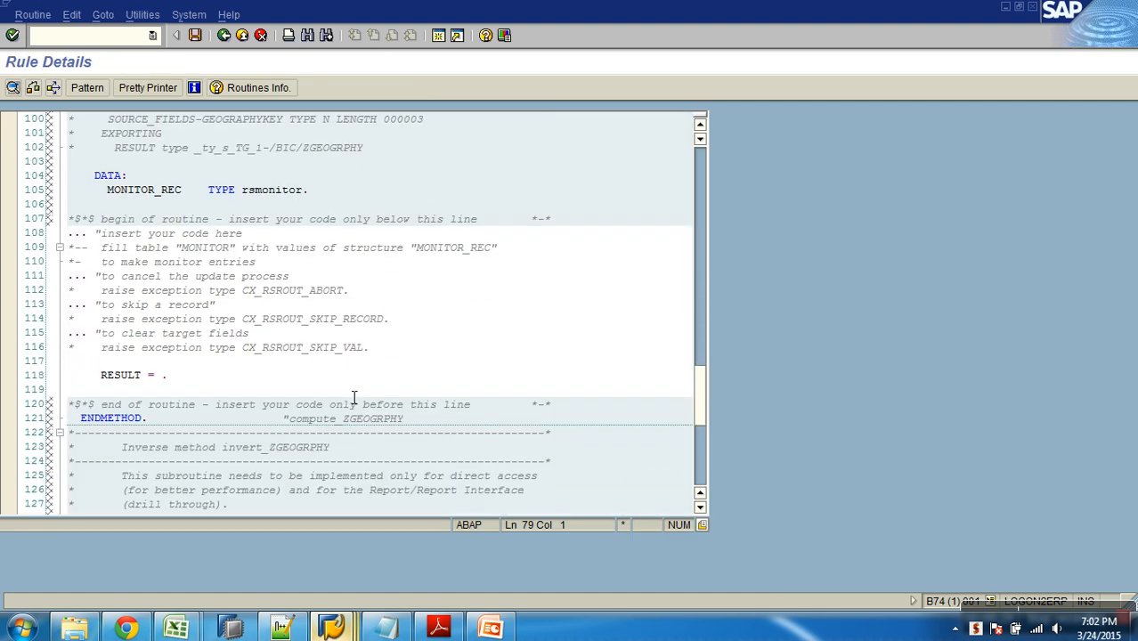
click(207, 361)
key(Return)
key(Return)
key(Return)
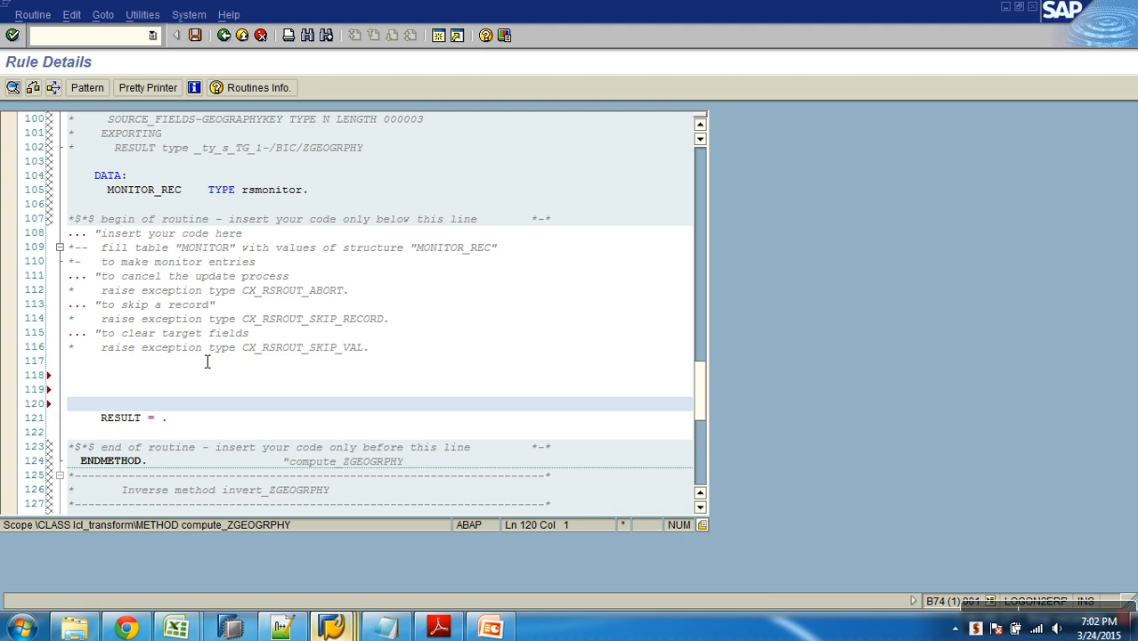
key(Up)
key(Up)
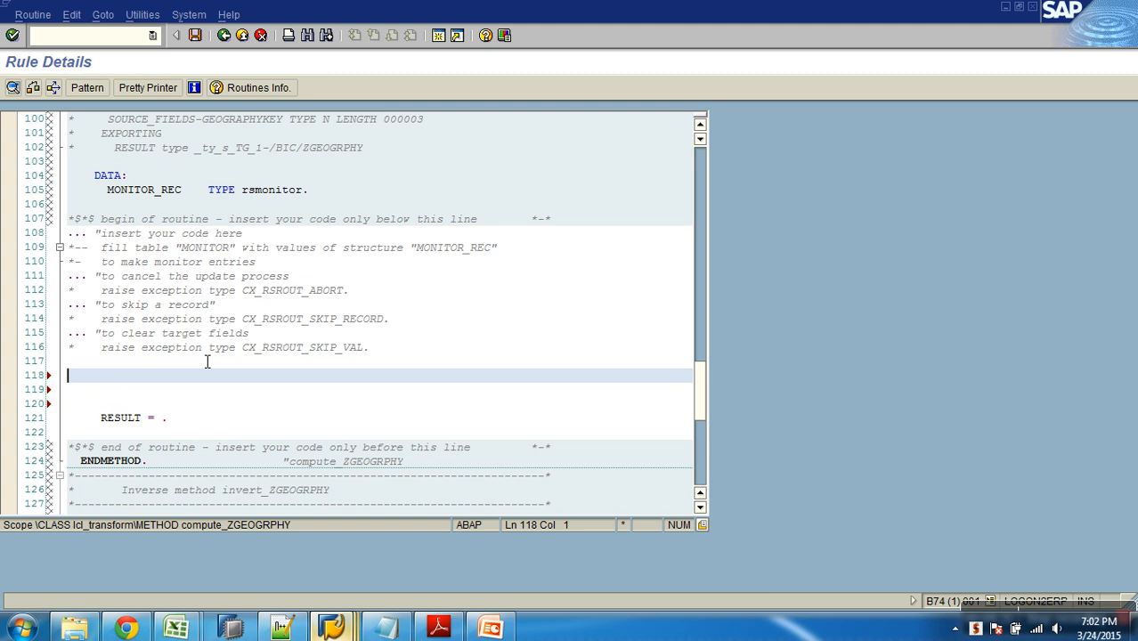
text(* Read r)
text(ew geo from databas)
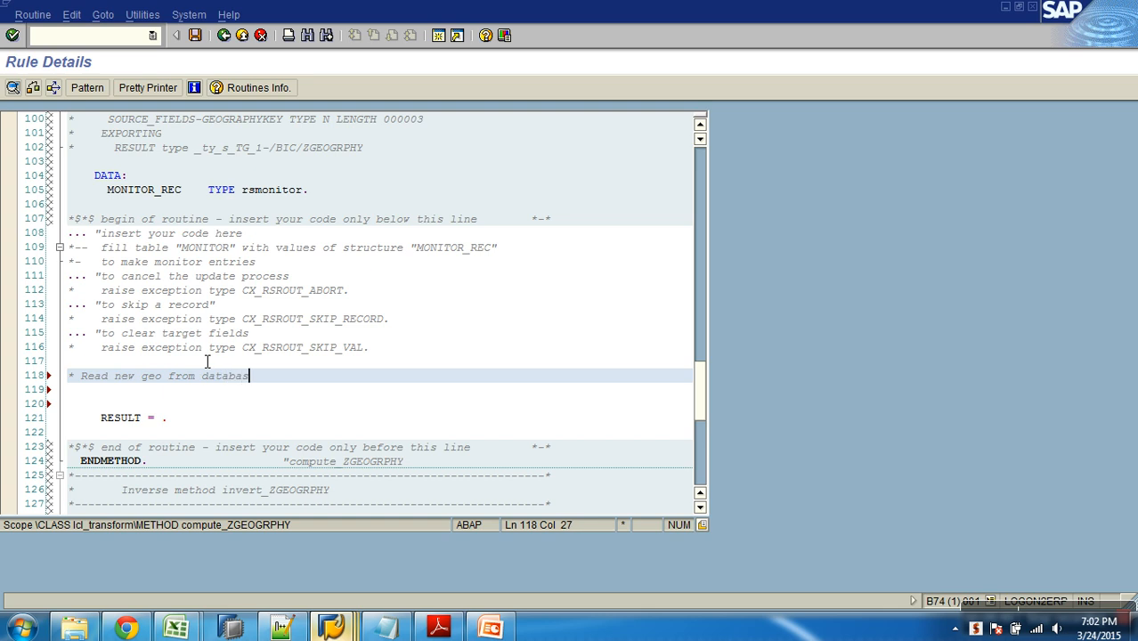
text(e table)
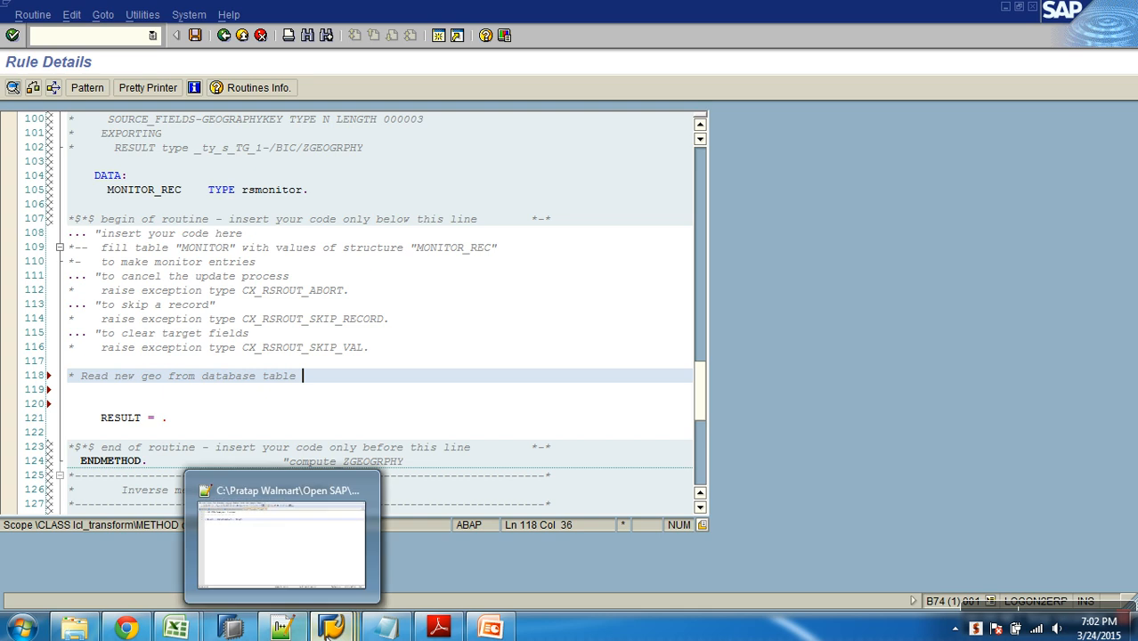
Step: Look up the mapping table's name in the Data Browser session and append ZGEO_MAPP to the comment in the ZGEOGRPHY routine
click(360, 630)
mouse_move(334, 629)
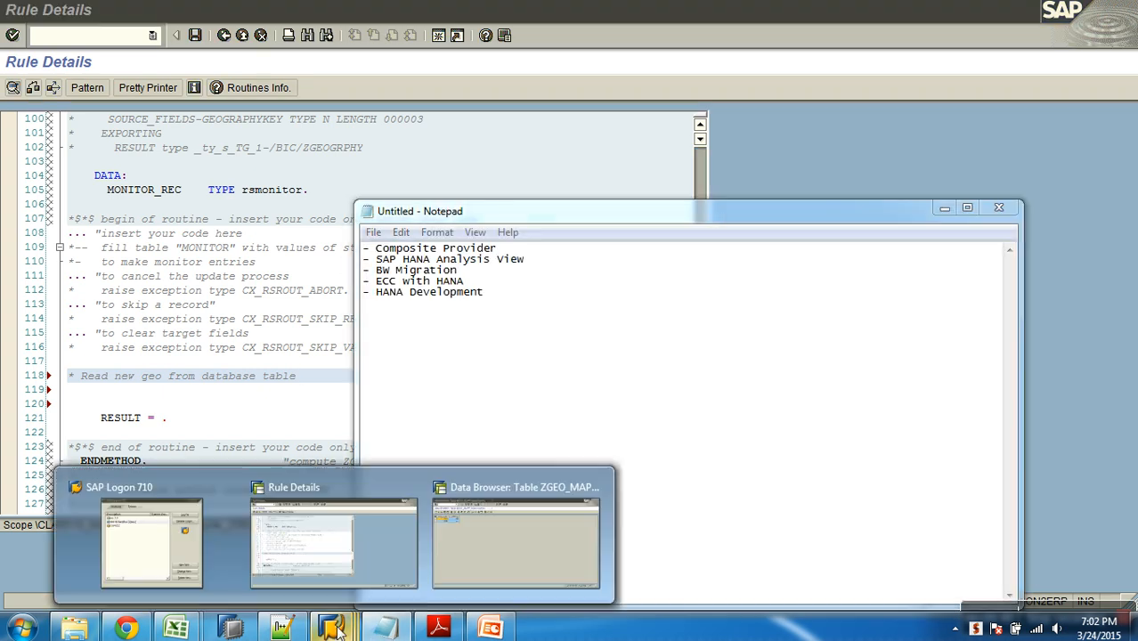
click(502, 564)
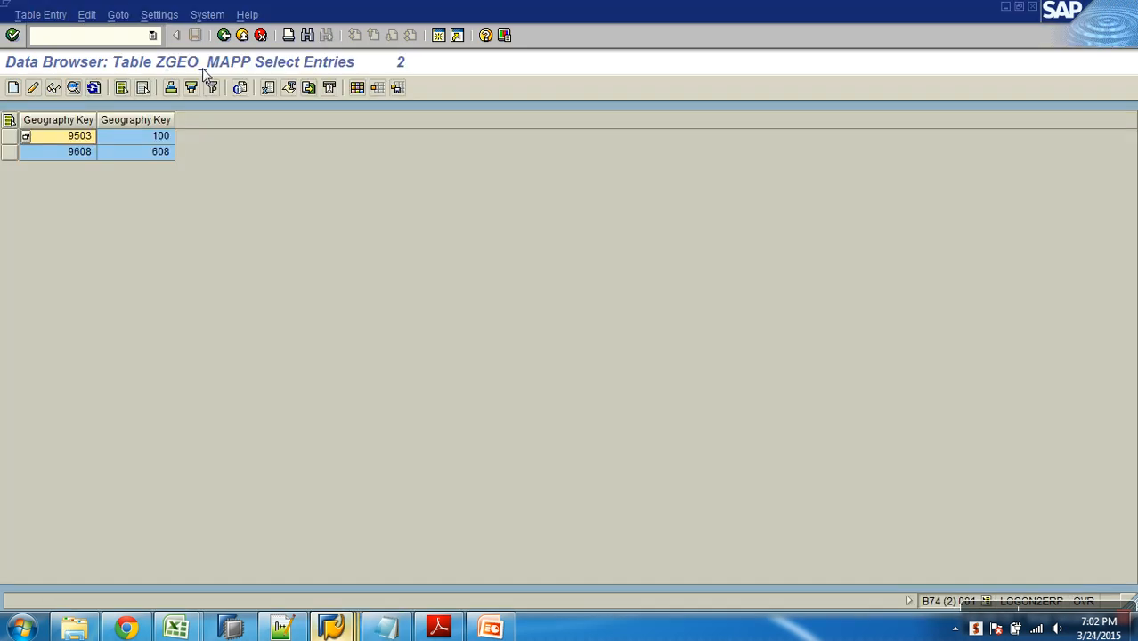
key(alt+Tab)
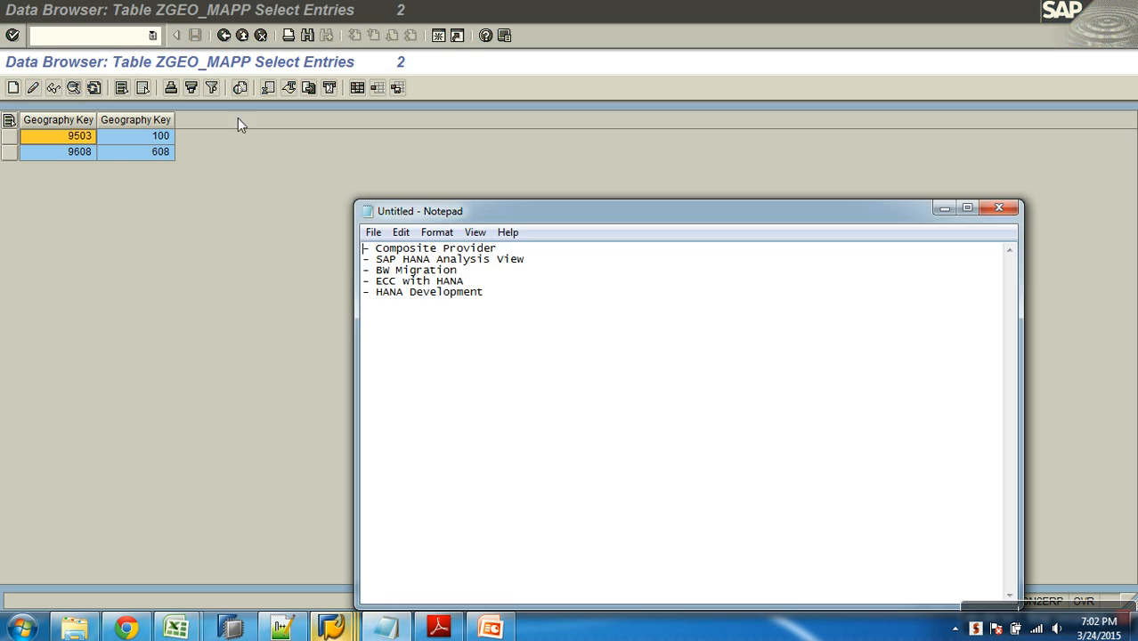
key(alt+Tab)
key(Caps_Lock)
text(ZGEO_MAPP)
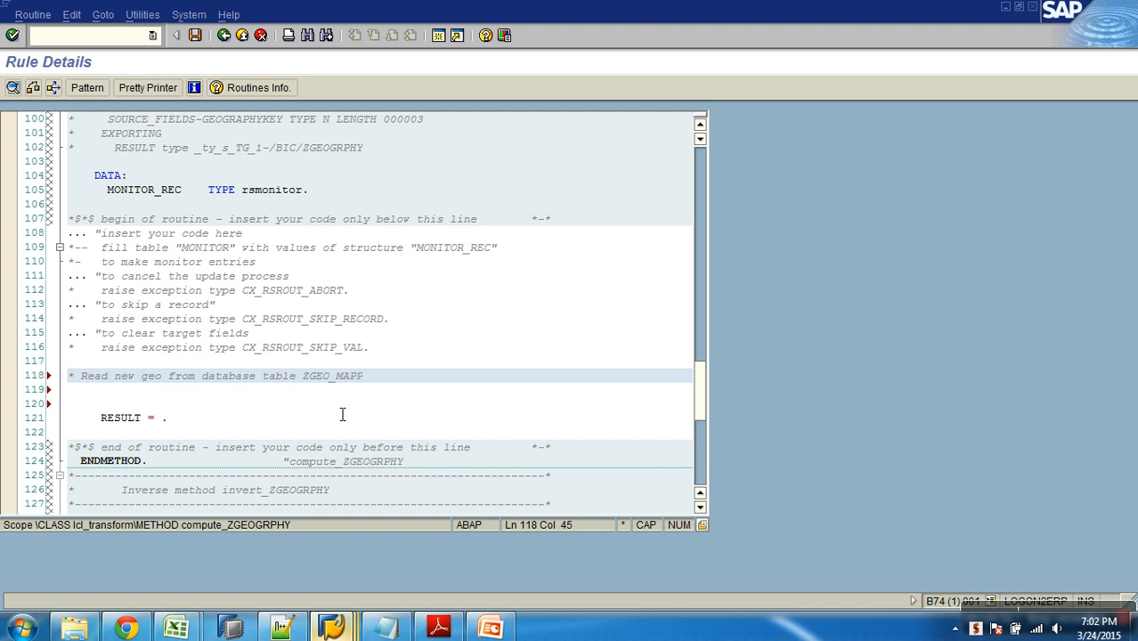
Step: Add a second comment line reading "* based on incoming geo key as old" to the routine
key(Return)
text(* )
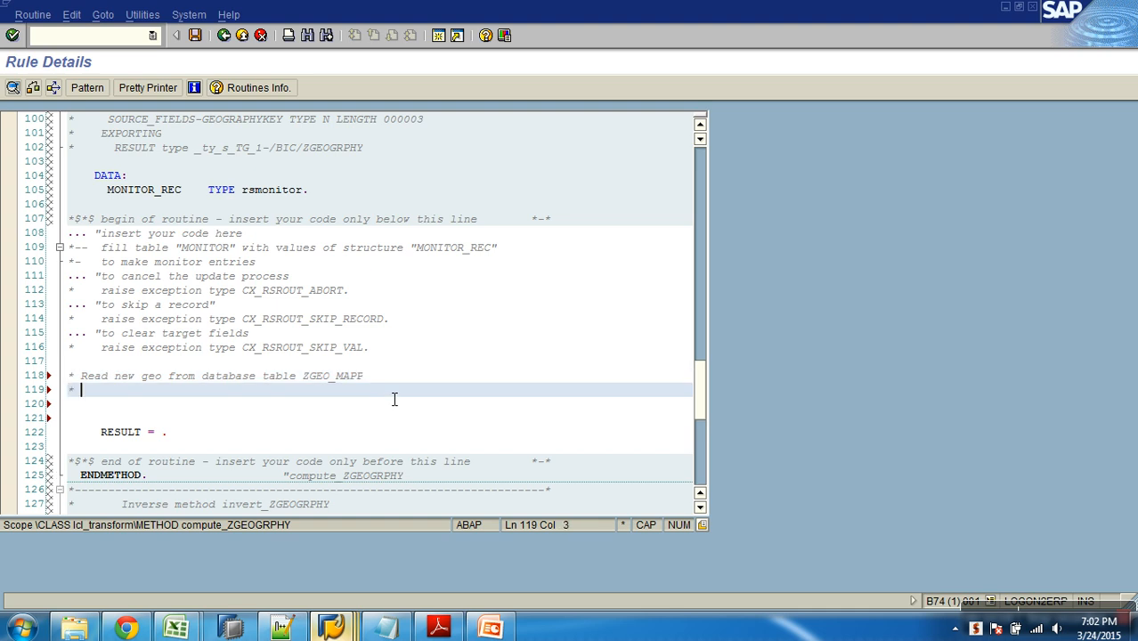
text(based on incoming old g)
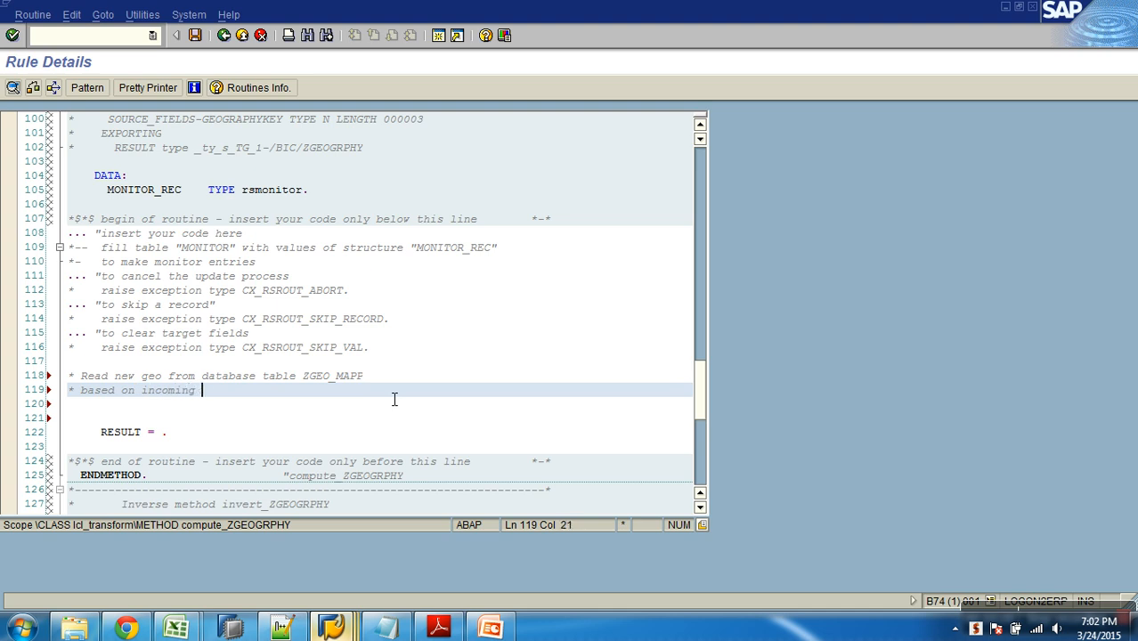
key(BackSpace)
key(BackSpace)
key(BackSpace)
key(BackSpace)
key(BackSpace)
text(geo key as old)
key(Return)
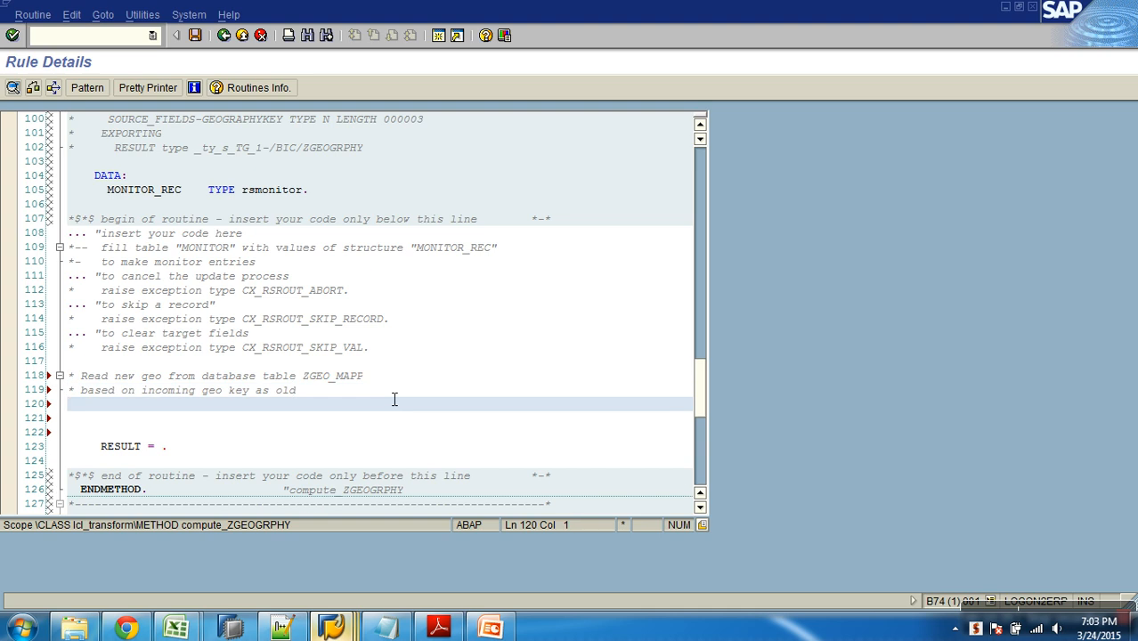
Step: Add a third comment line reading "* and assign the new geo to RESULT"
text(* and assign the new geo )
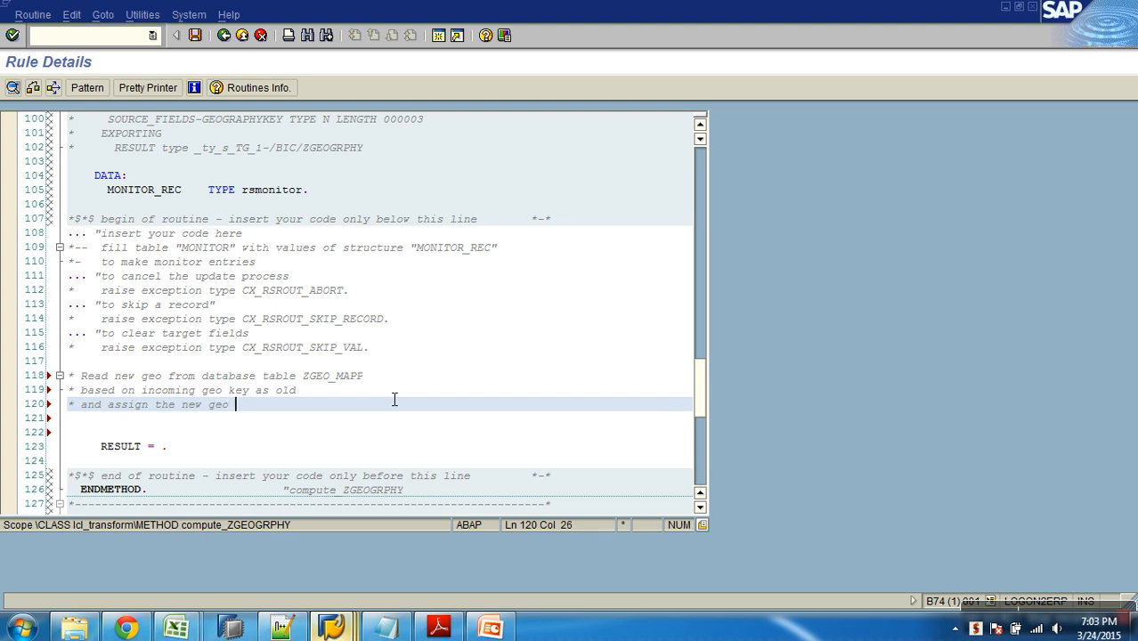
text(to  RESULT)
key(Down)
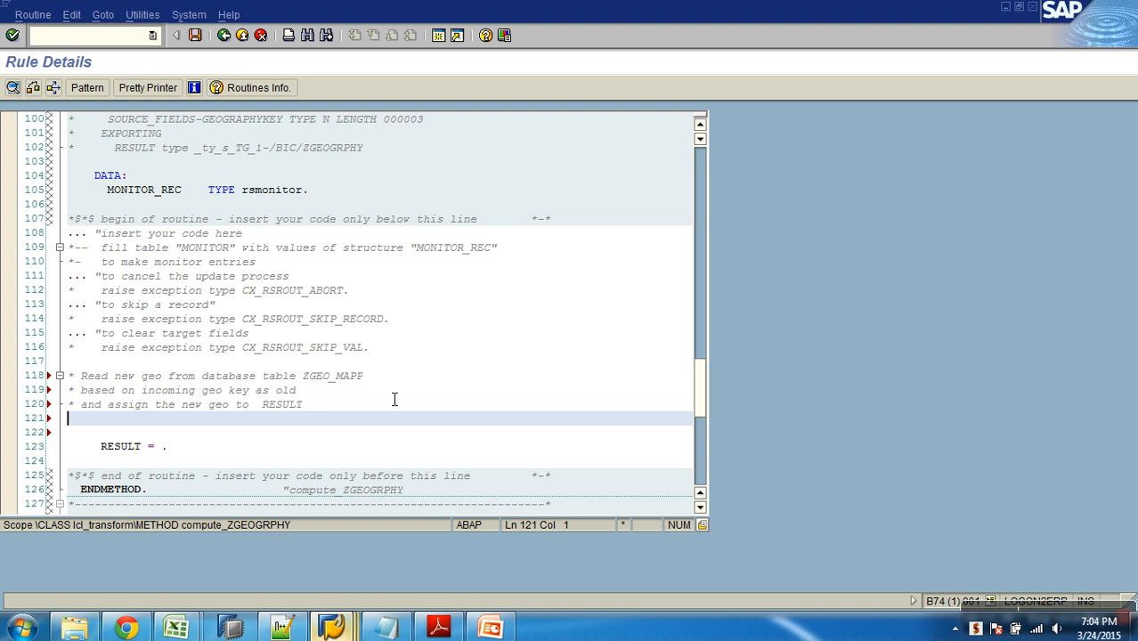
Step: Begin a SELECT statement below the comments, using the field name NEWGEO copied from the ZGEO_MAPP table definition
key(Caps_Lock)
key(Return)
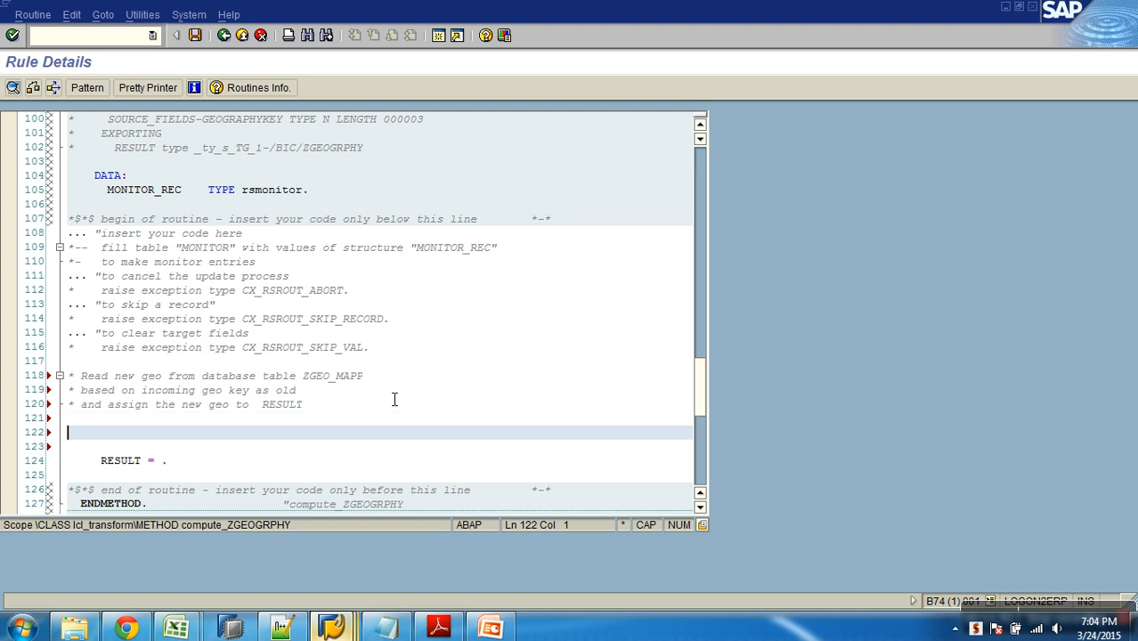
text(SELECT)
mouse_move(331, 628)
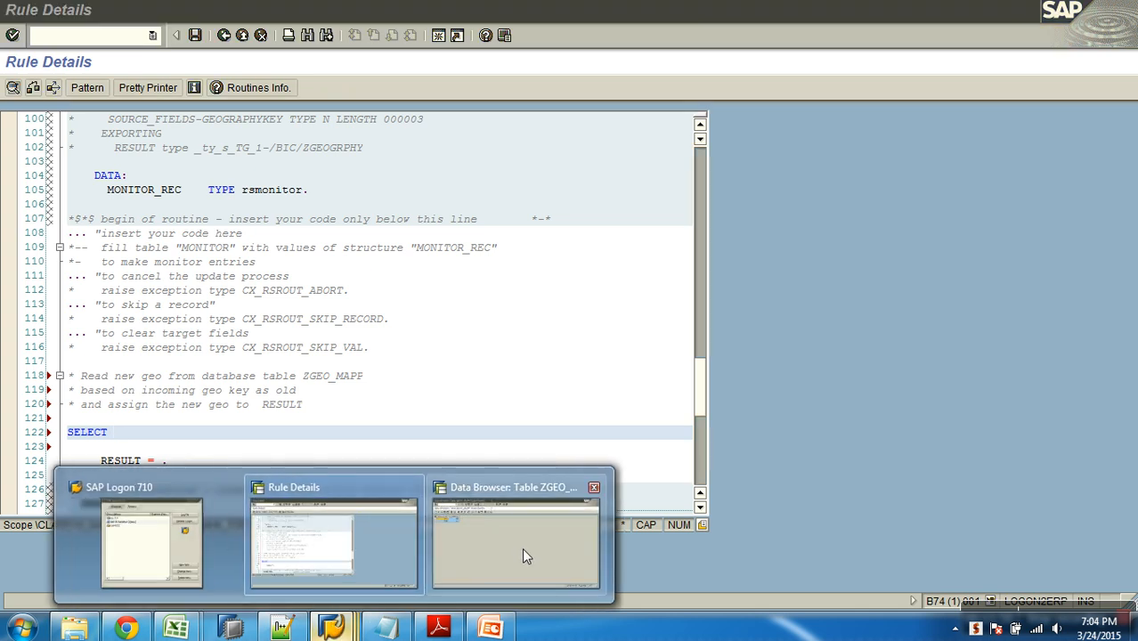
click(512, 557)
click(224, 35)
click(224, 34)
drag(93, 247, 18, 239)
key(ctrl+c)
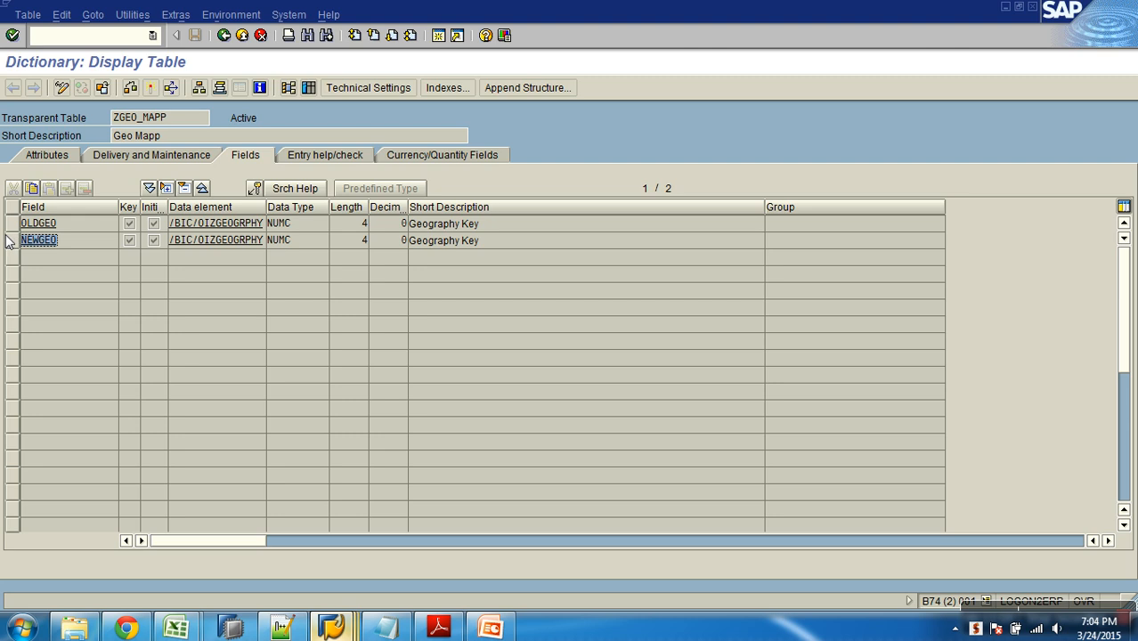
click(7, 236)
key(alt+Tab)
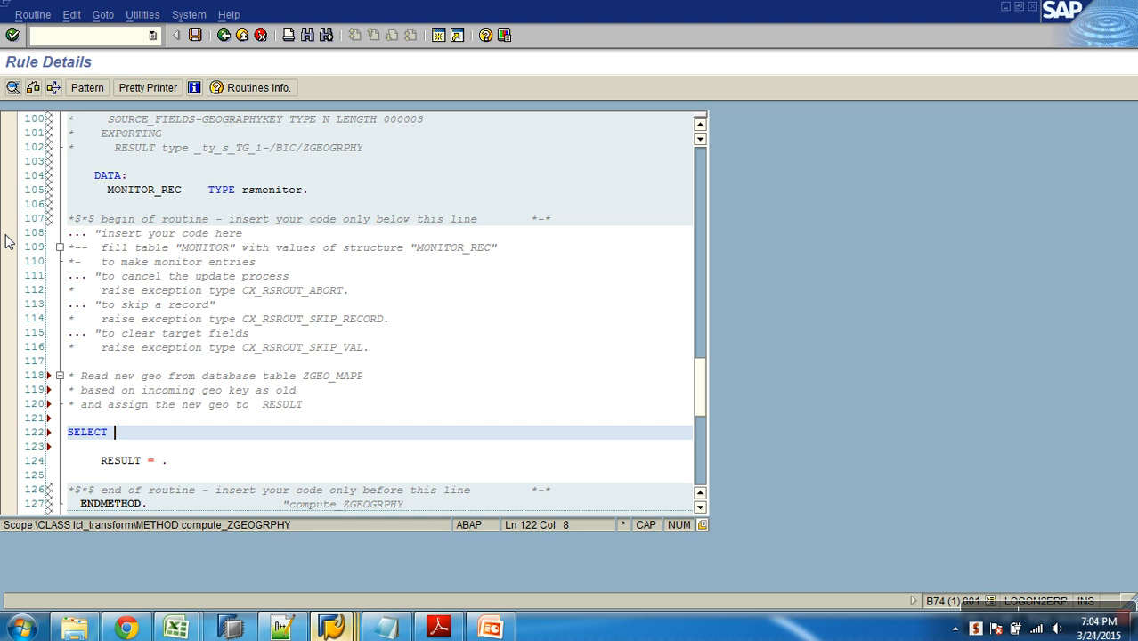
key(ctrl+v)
key(Return)
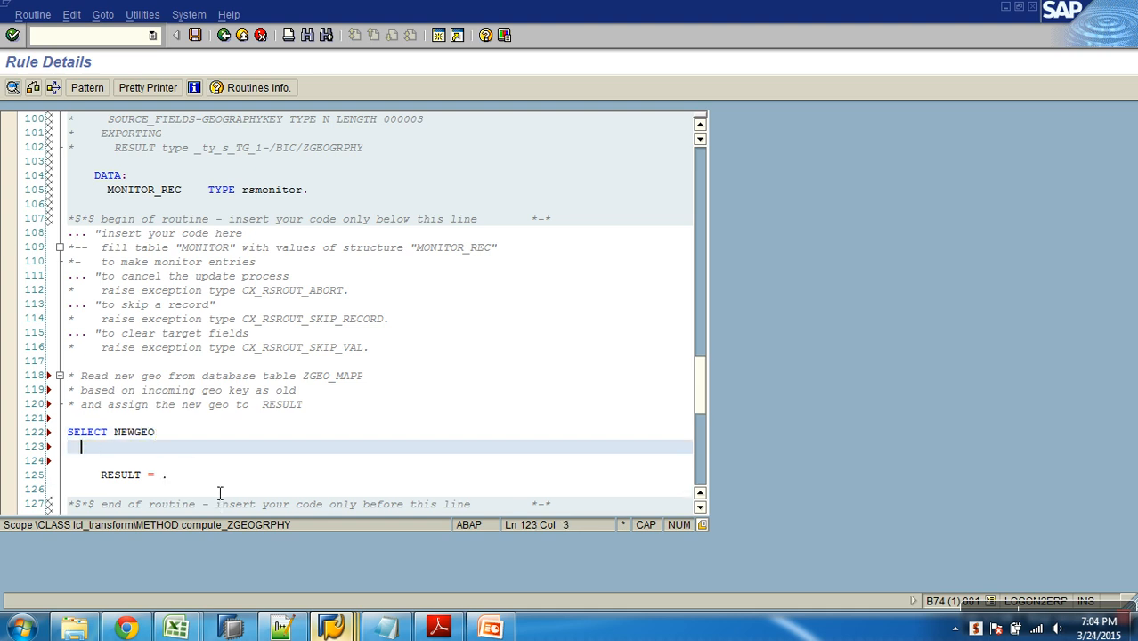
Step: Continue the SELECT statement with the lines "FROM ZGEO_MAPP" and "INTO LV_NEWGEO"
text(FROM)
key(alt+Tab)
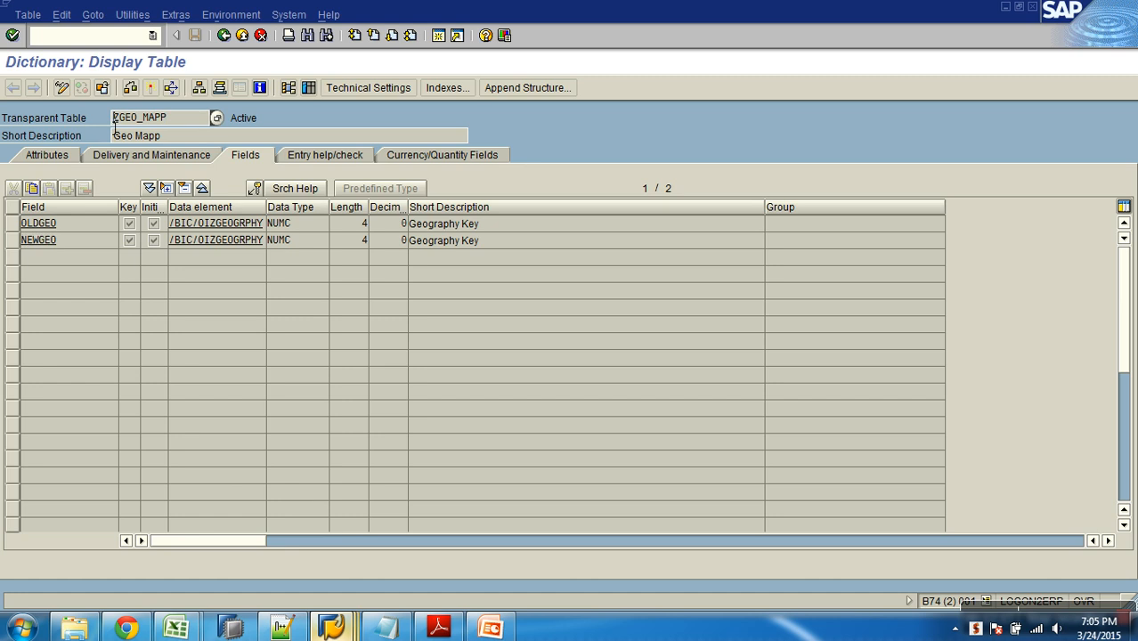
key(alt+Tab)
text(ZGEO_MAPP)
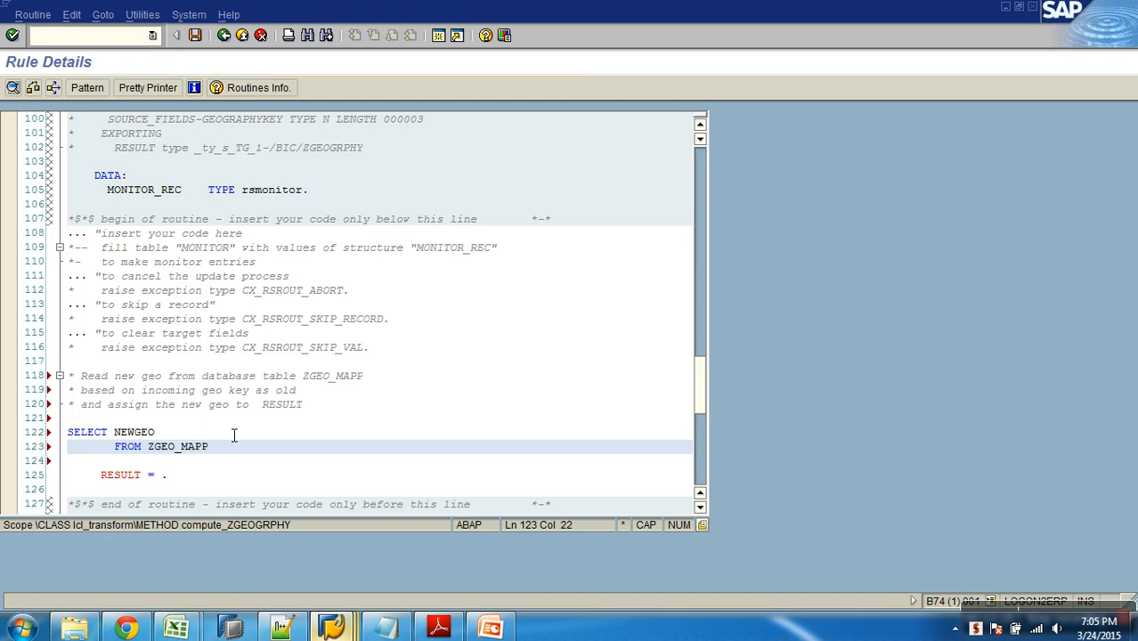
key(Return)
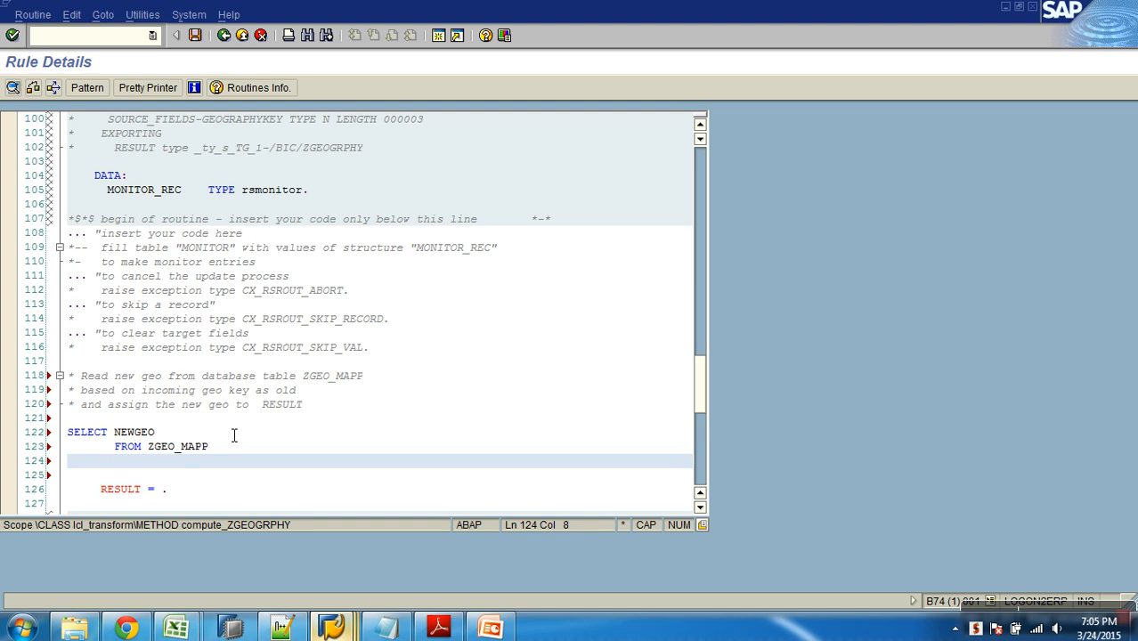
text(INTO LV_NEWGEO)
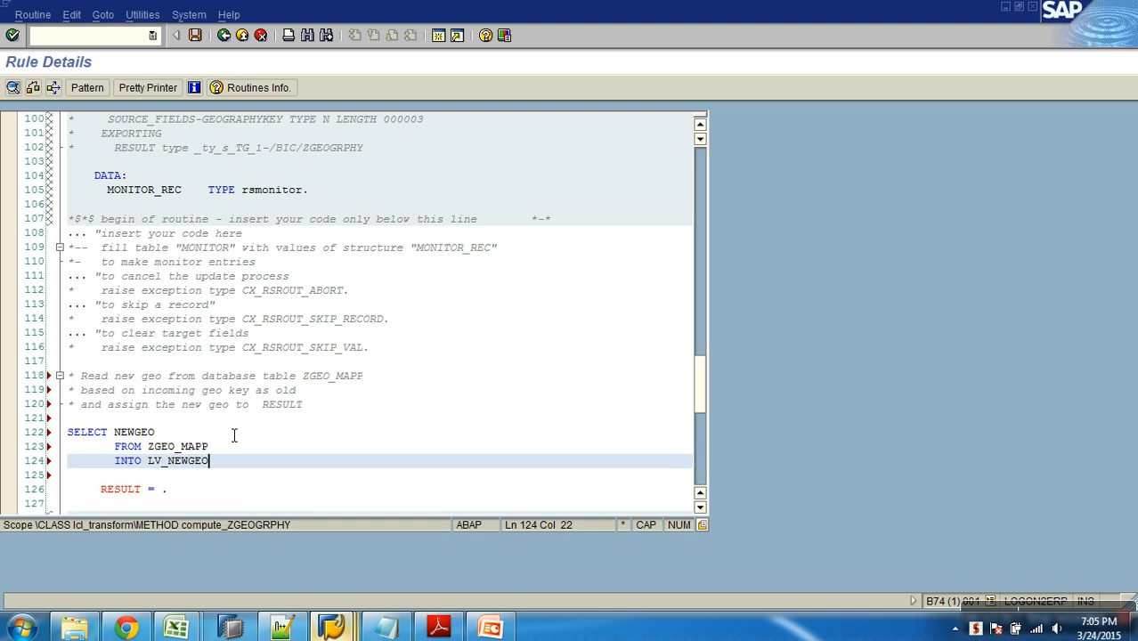
Step: Declare "DATA : LV_NEWGEO TYPE /BIC/OIZGEOGRPHY." above the SELECT, copying the data element from the NEWGEO field of ZGEO_MAPP
drag(115, 433, 148, 462)
click(138, 434)
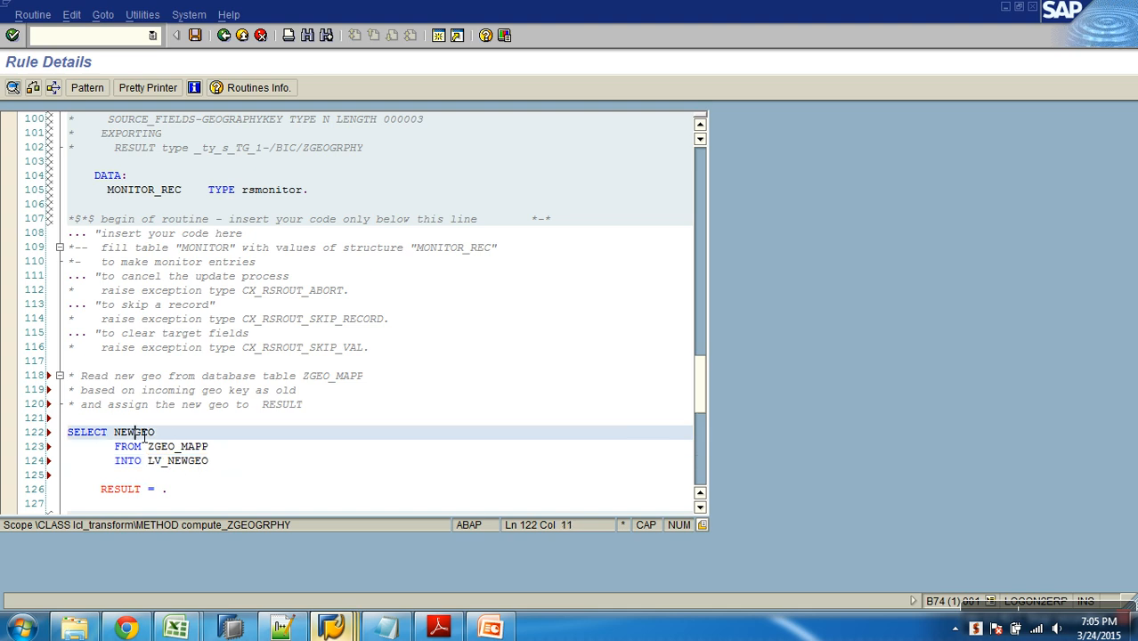
click(101, 420)
text(DAT)
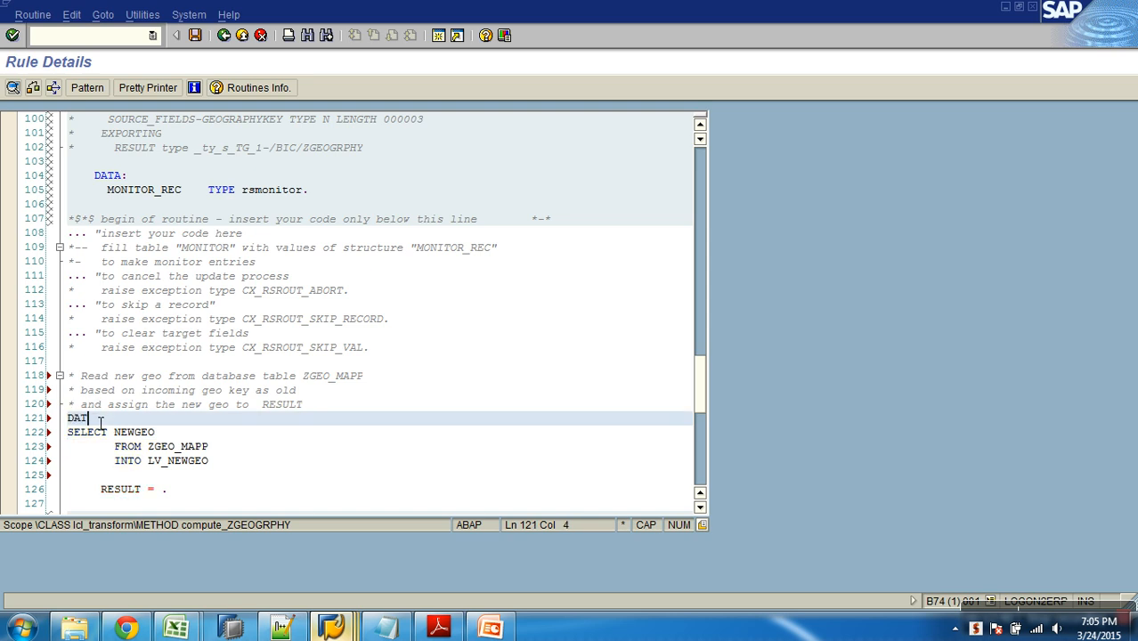
text(A : LV_NEWGEO TYPE)
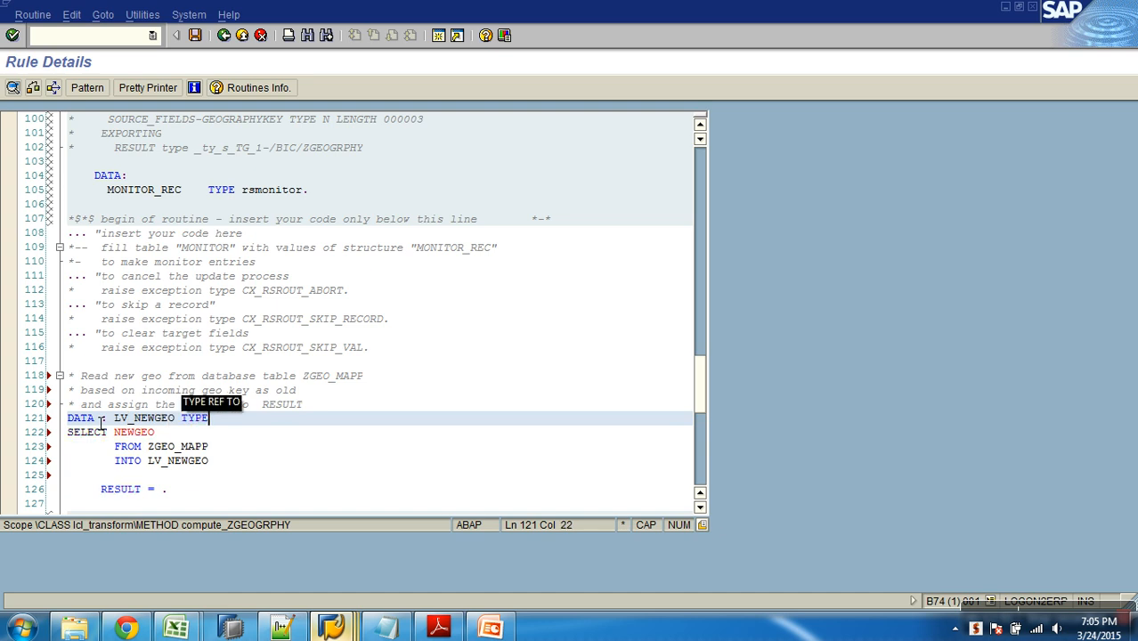
double_click(155, 445)
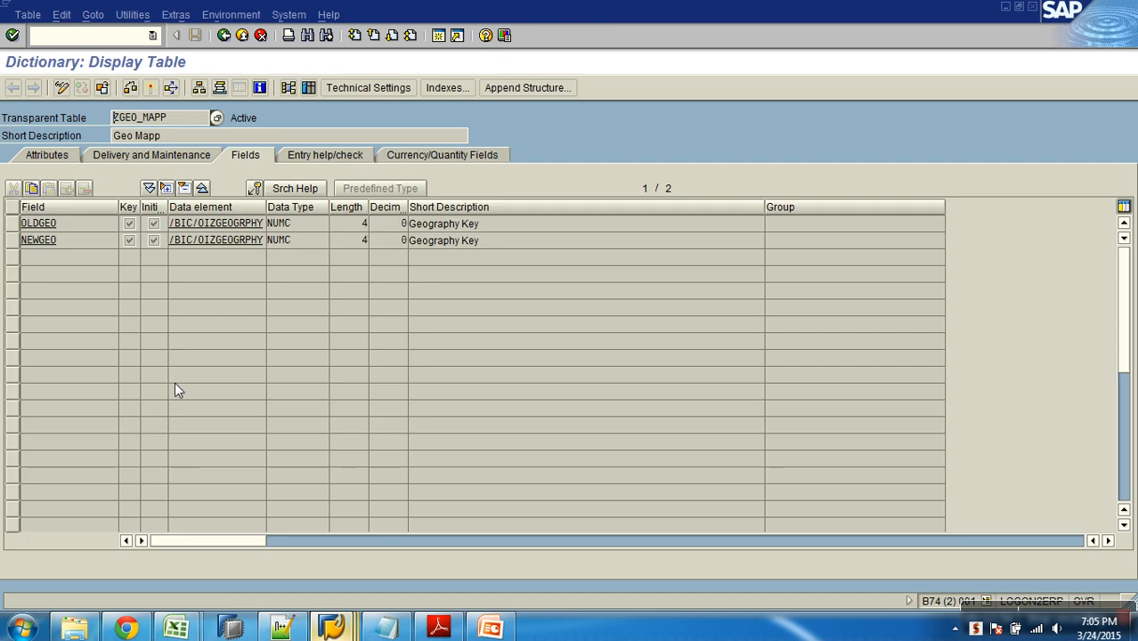
click(75, 253)
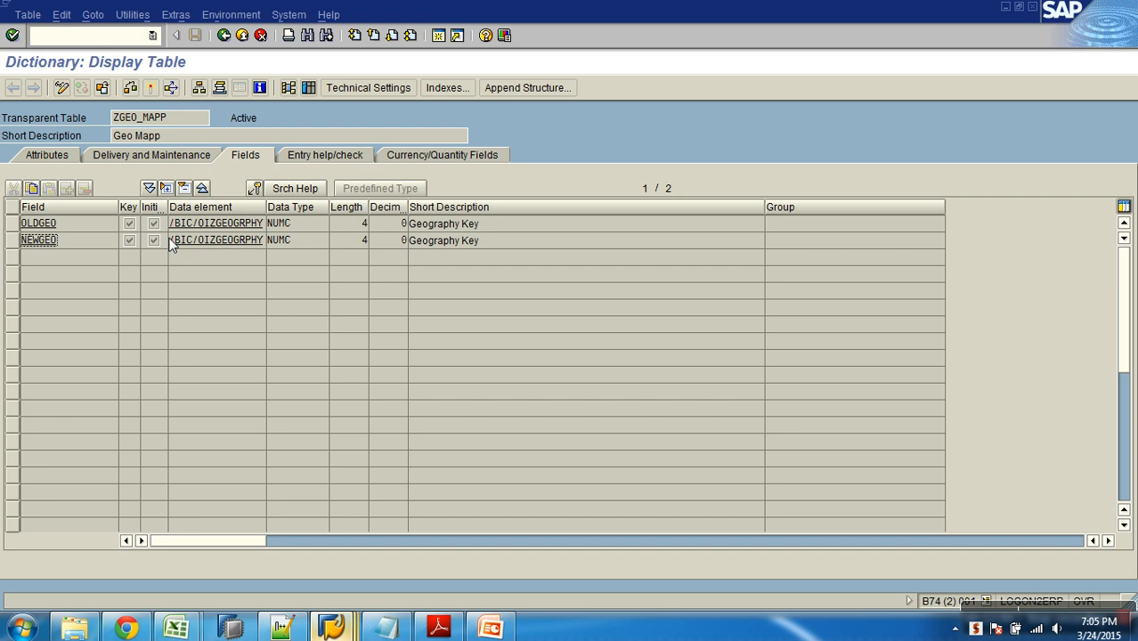
drag(178, 248, 276, 241)
key(ctrl+c)
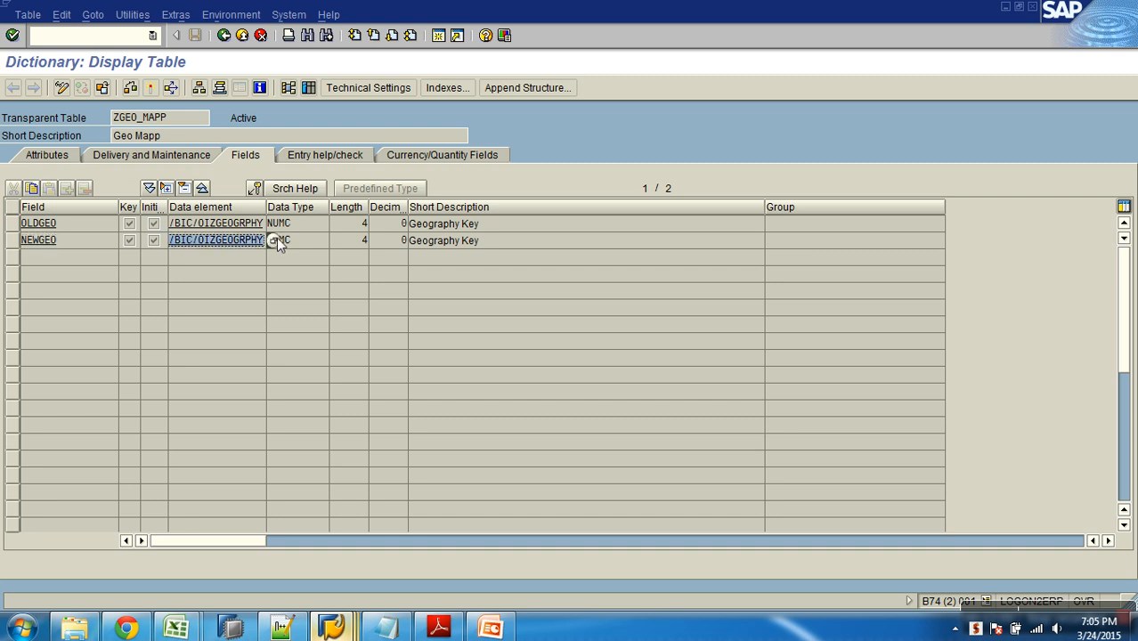
key(alt+Tab)
key(ctrl+v)
text(.)
key(Return)
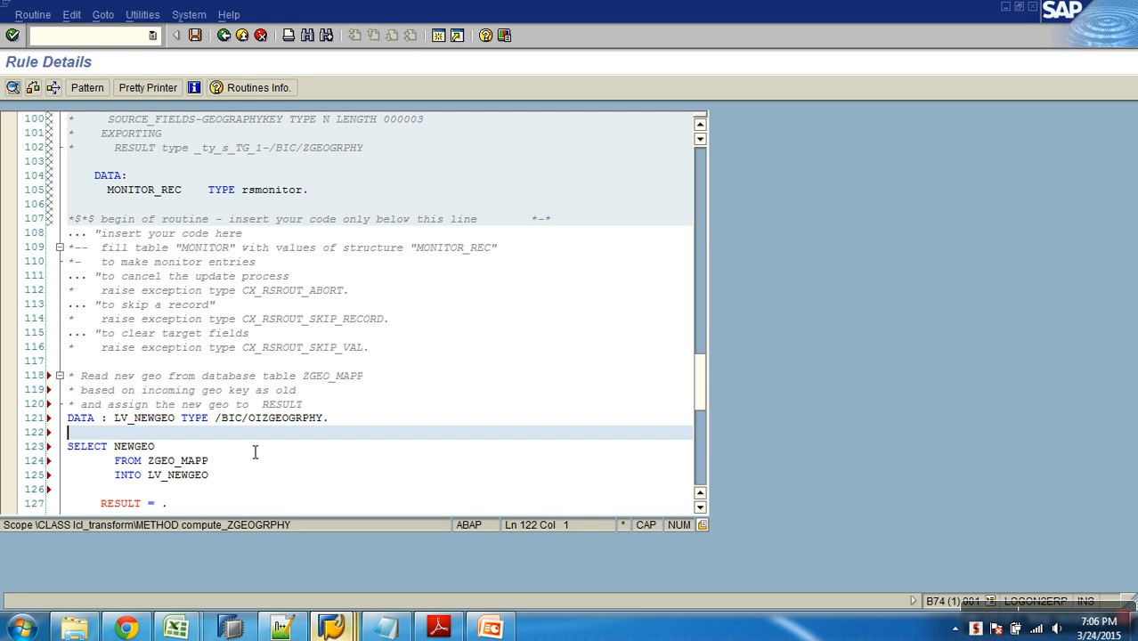
Step: Add the condition "WHERE OLDGEO =" below the INTO line, copying the OLDGEO field name from the ZGEO_MAPP definition
scroll(255, 453, down, 1)
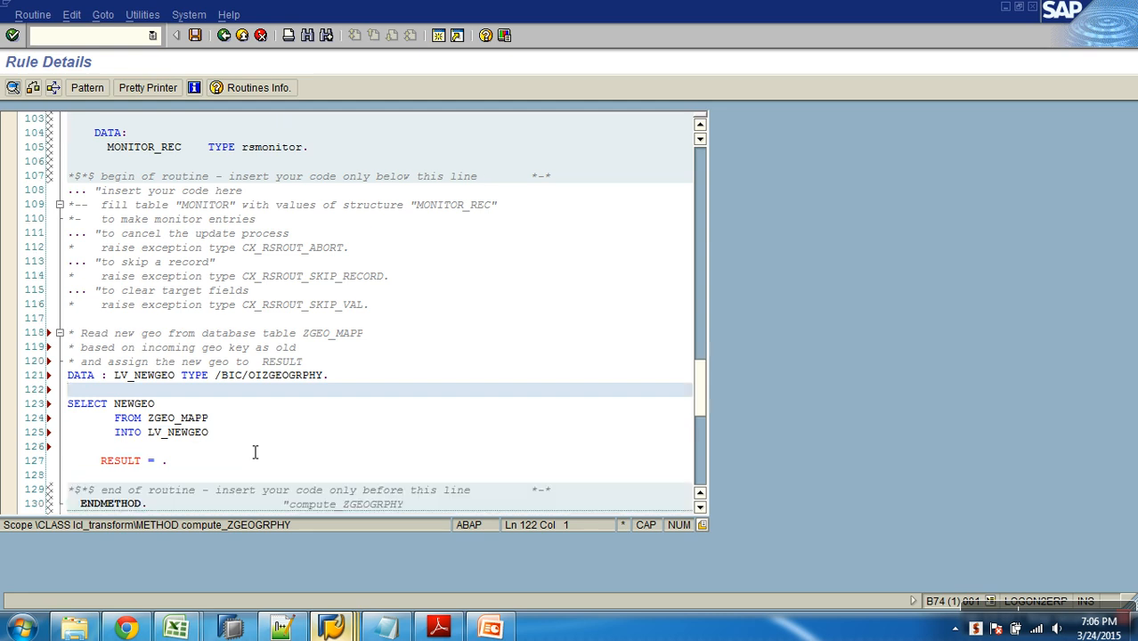
click(139, 406)
click(137, 419)
click(178, 420)
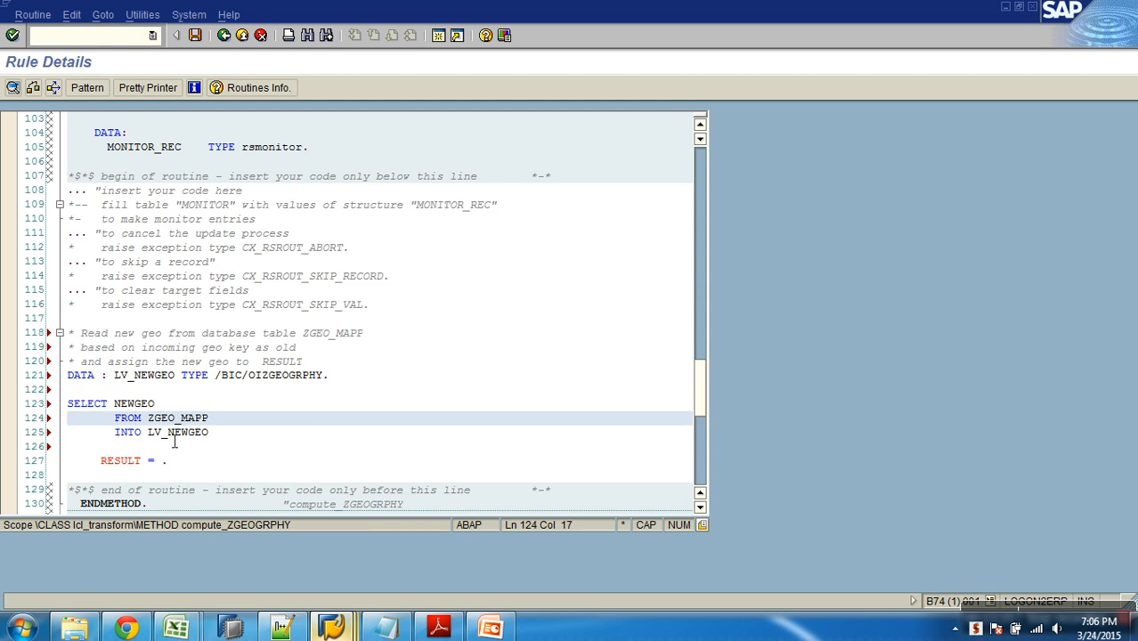
click(245, 438)
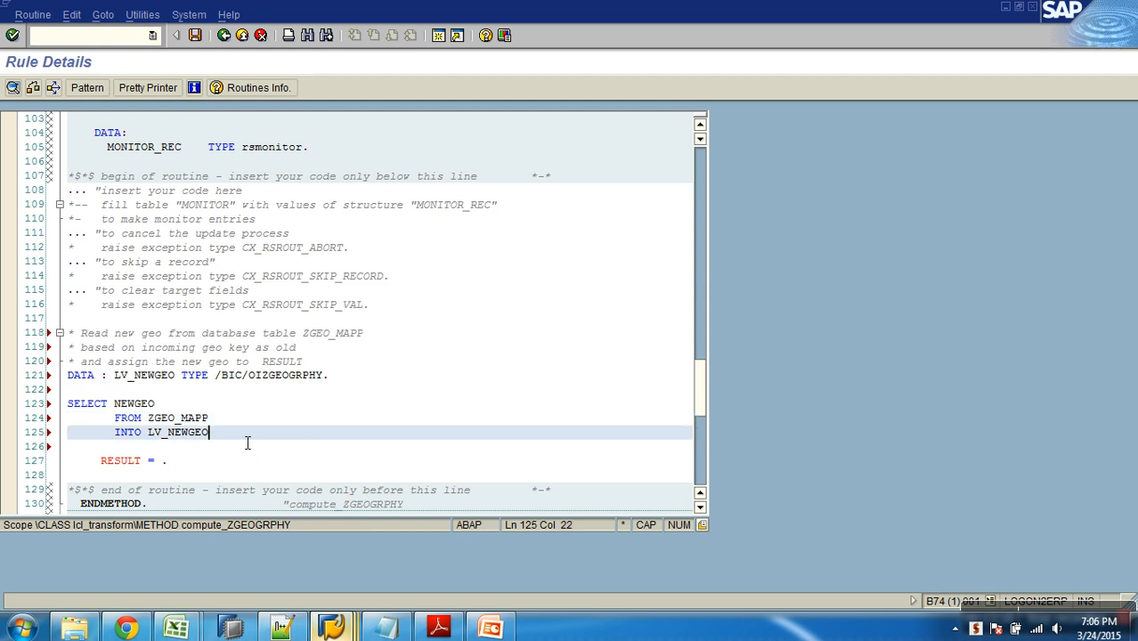
key(Return)
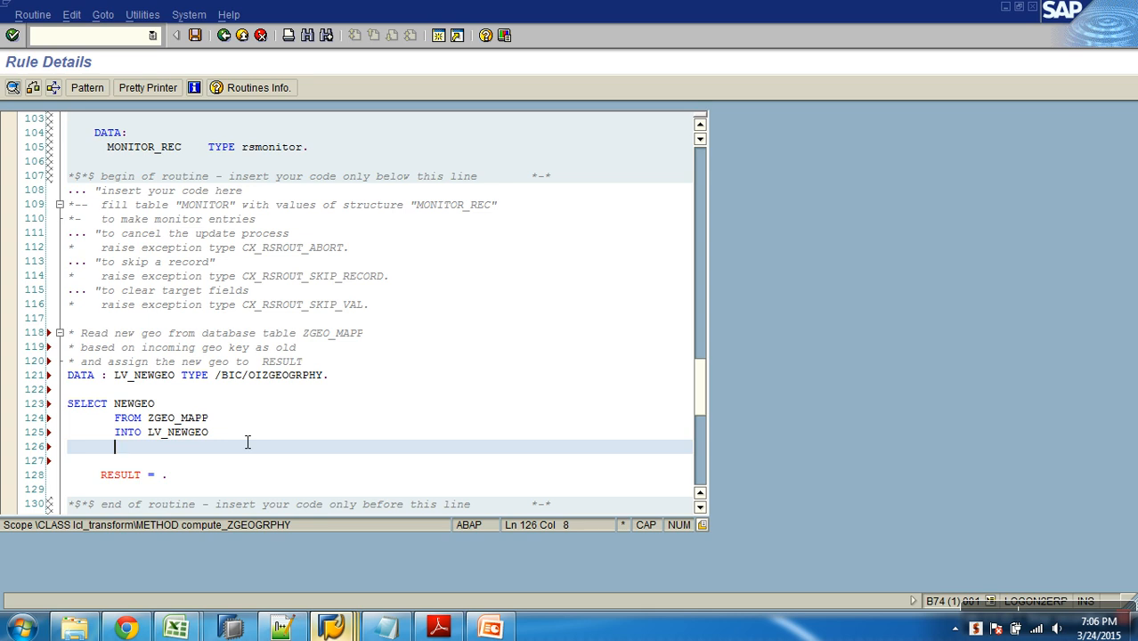
text(WHERE)
key(alt+Tab)
drag(75, 229, 4, 225)
key(ctrl+c)
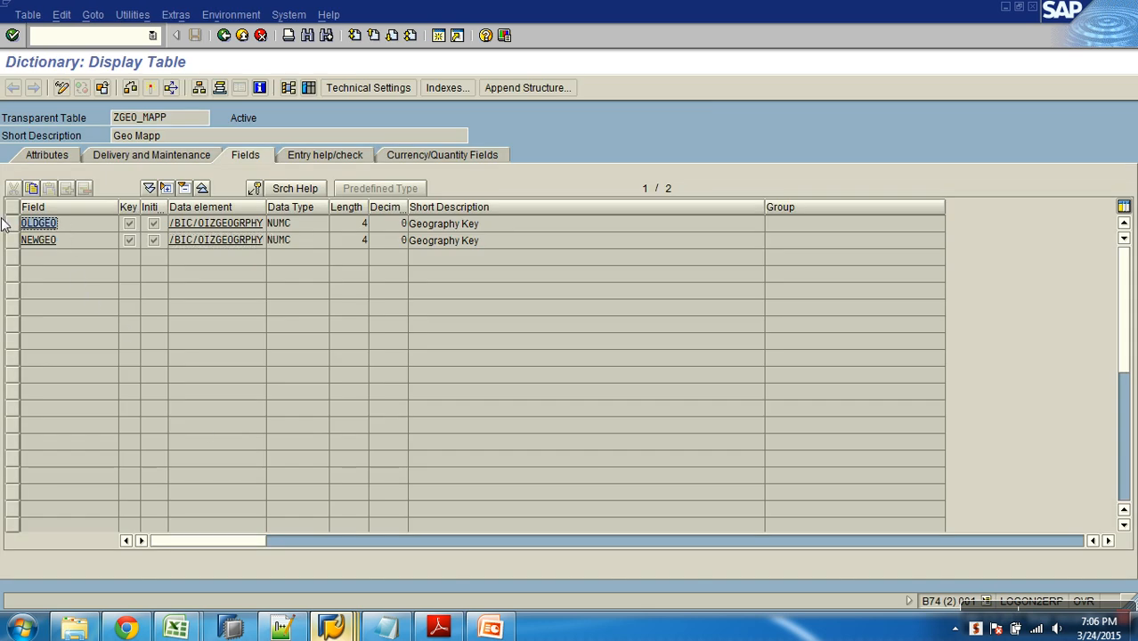
key(alt+Tab)
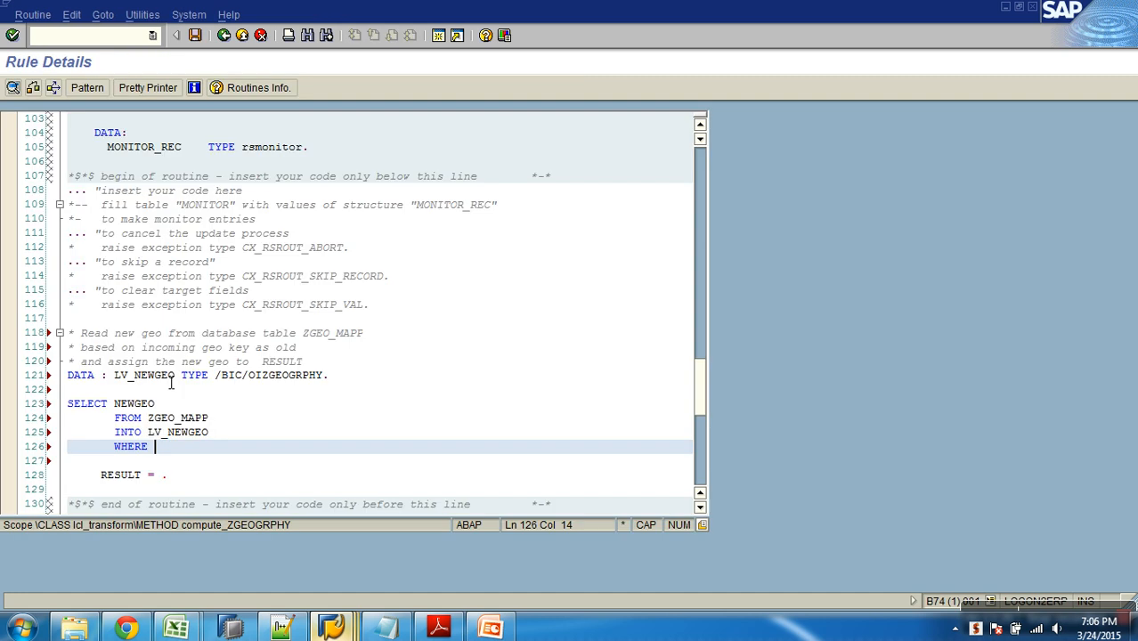
key(ctrl+v)
text(=)
Step: Complete the WHERE condition with SOURCE_FIELDS-GEOGRAPHYKEY copied from the method's importing parameters, and end the statement with a period
scroll(218, 497, up, 3)
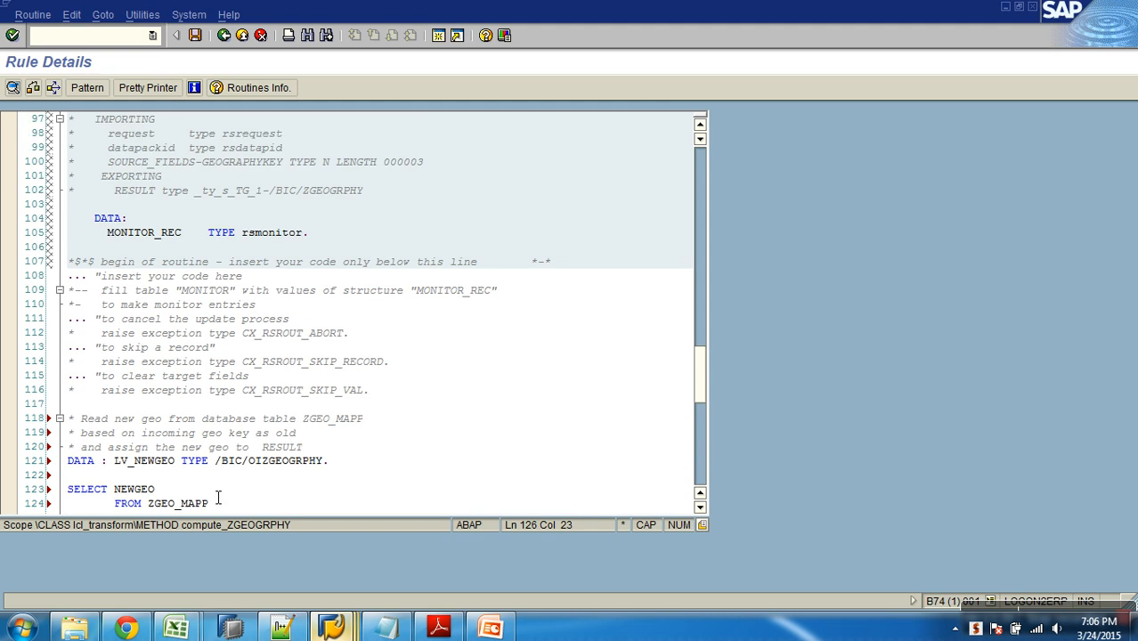
drag(108, 204, 289, 217)
key(ctrl+c)
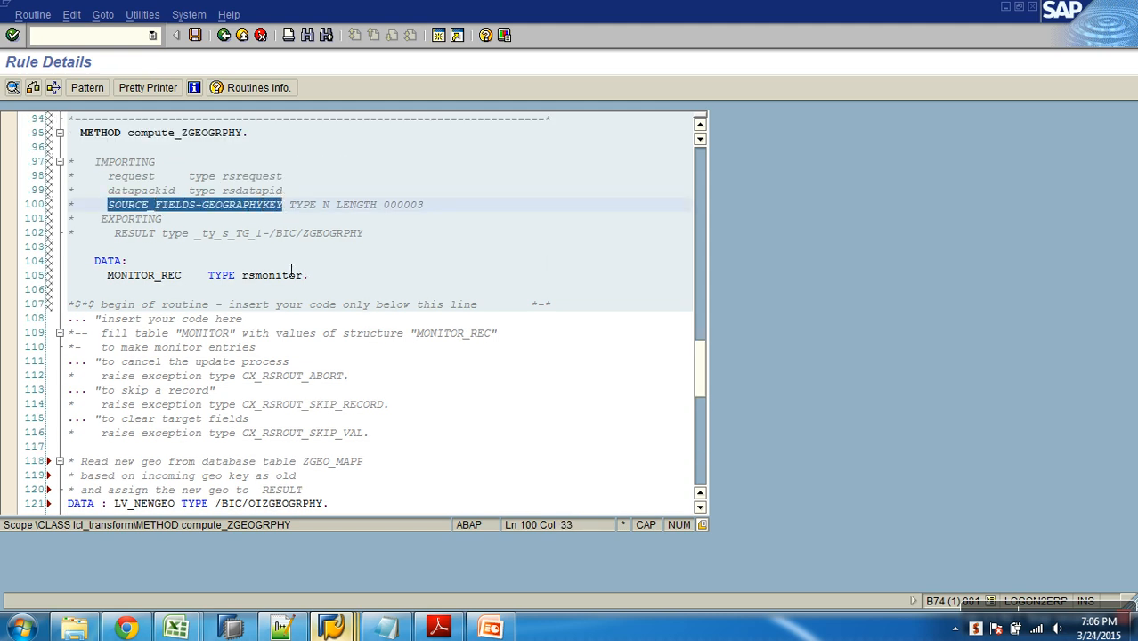
scroll(296, 274, down, 3)
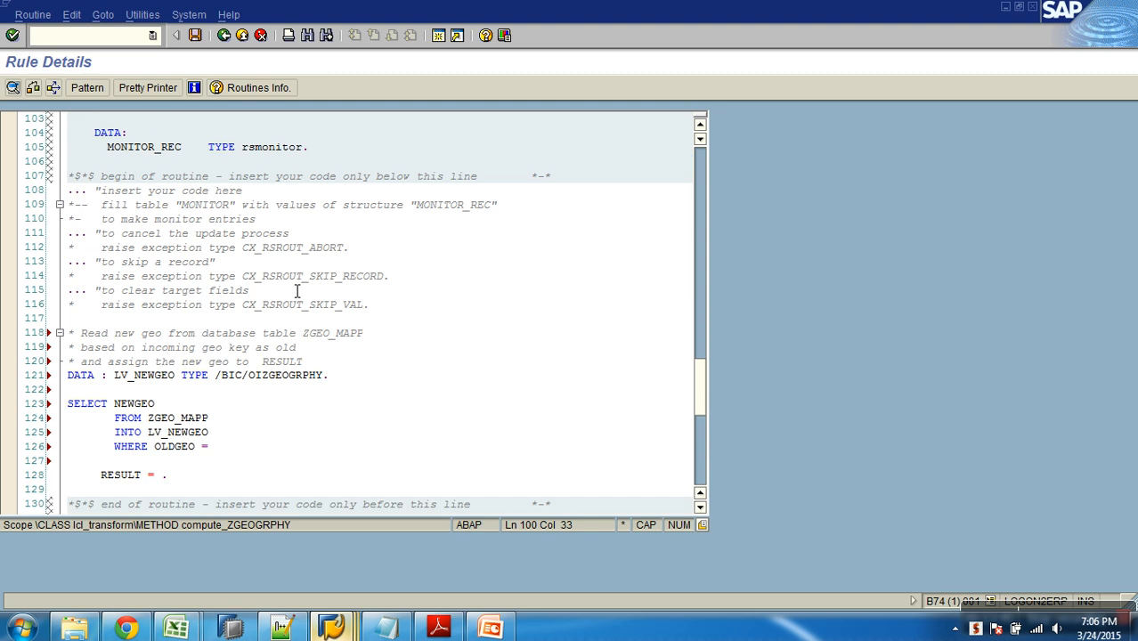
click(251, 446)
key(ctrl+v)
text(.)
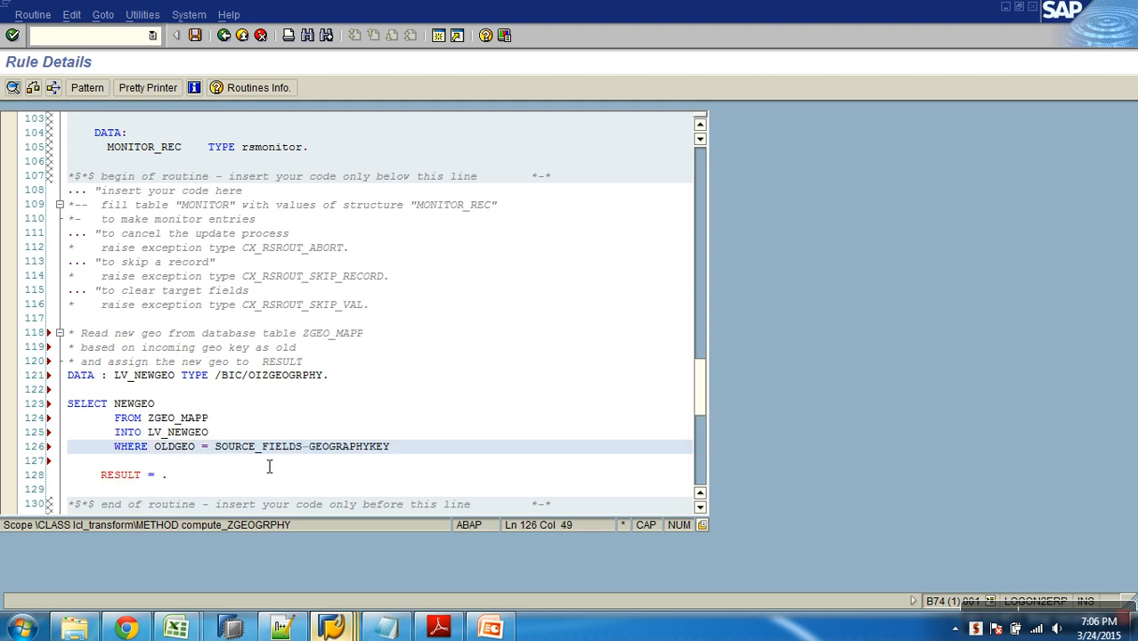
Step: Look up entries in ZGEO_MAPP's table contents for geography key 9605 and for key 9603
key(alt+Tab)
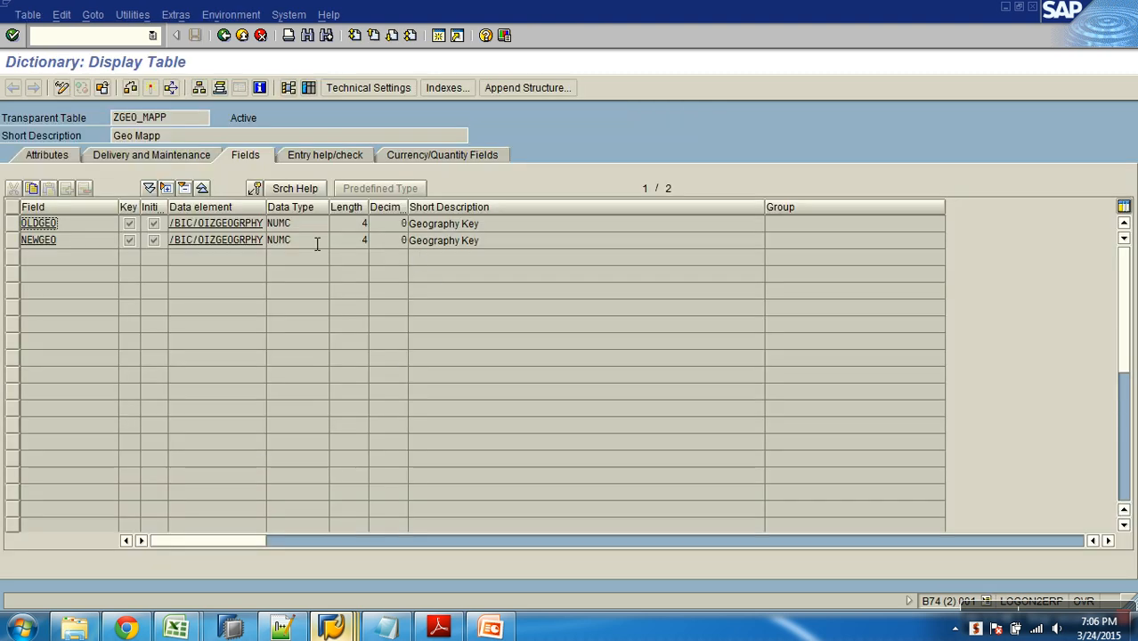
click(309, 88)
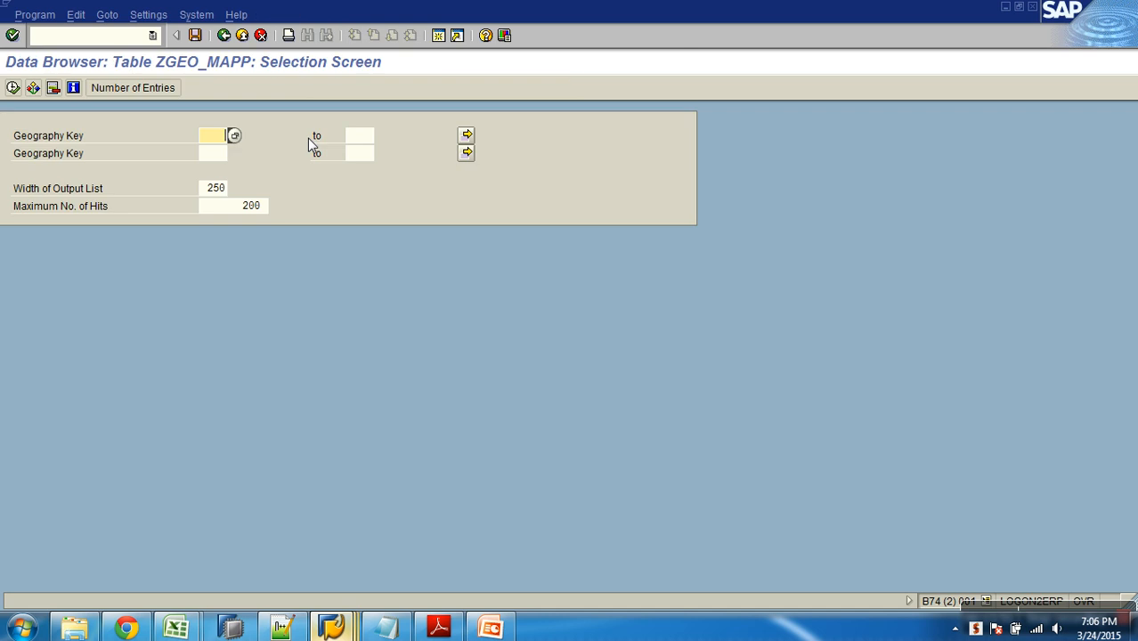
text(9605)
key(F8)
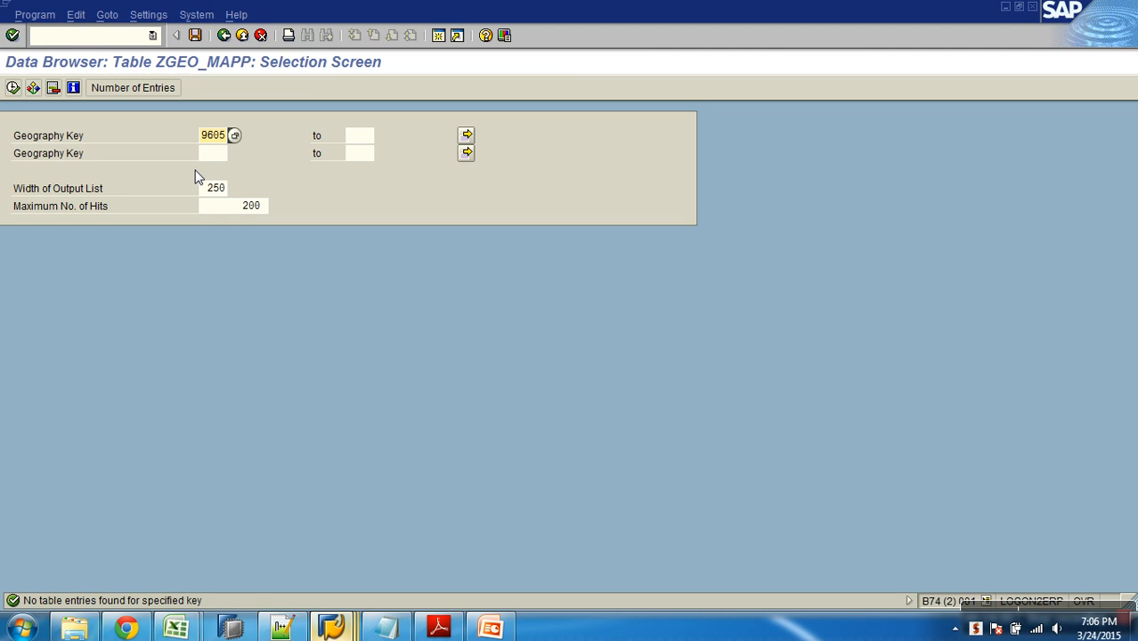
key(BackSpace)
text(3)
key(F8)
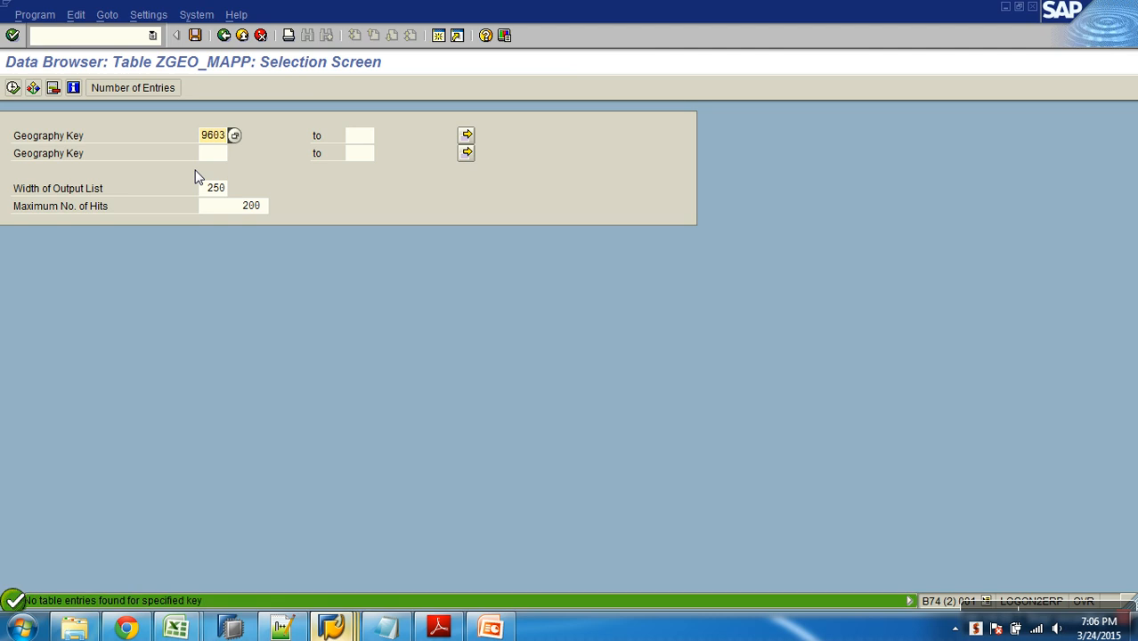
Step: Clear the geography key filter and list all entries of ZGEO_MAPP
key(BackSpace)
key(BackSpace)
key(BackSpace)
key(BackSpace)
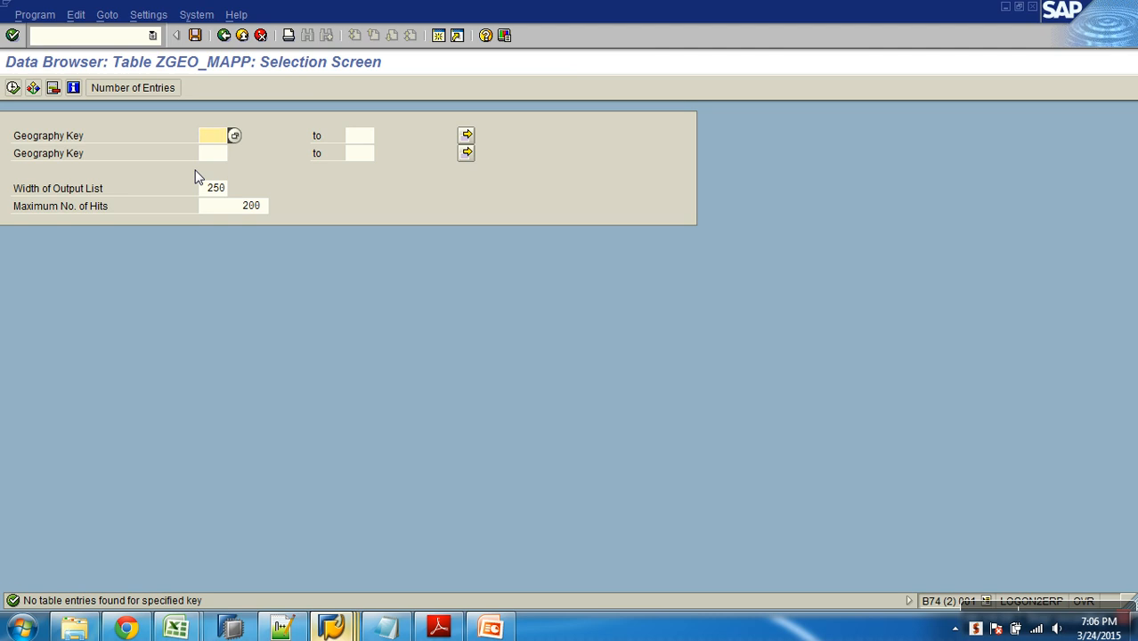
key(F8)
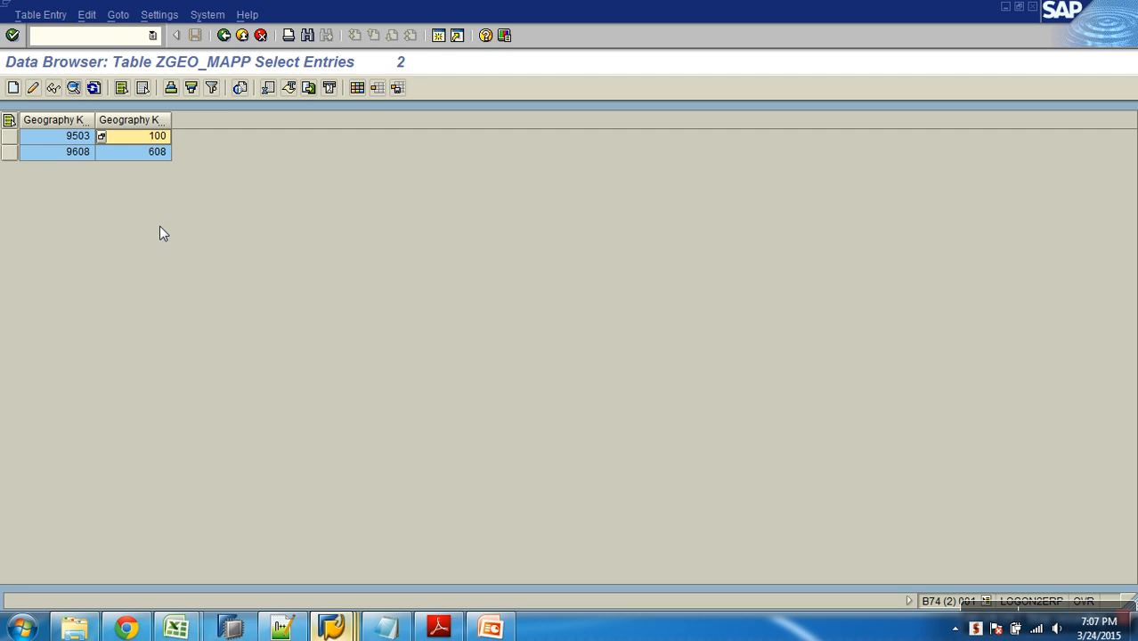
Step: Return to the routine and complete the RESULT assignment with LV_NEWGEO, copied from the INTO line
key(alt+Tab)
scroll(246, 406, down, 1)
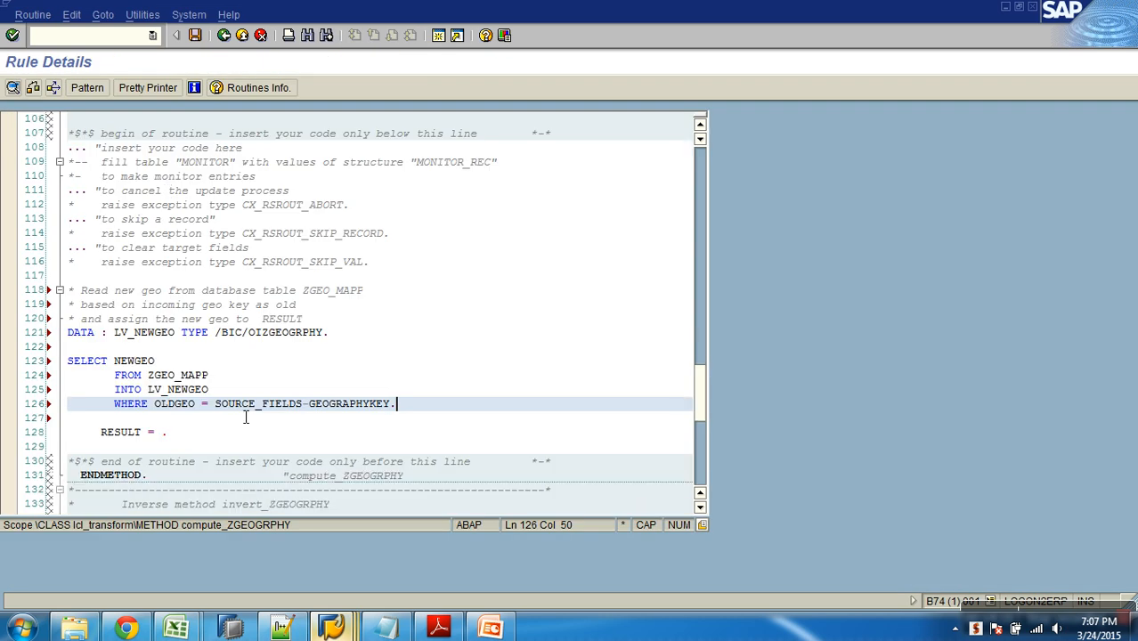
click(149, 390)
drag(163, 397, 210, 393)
key(ctrl+c)
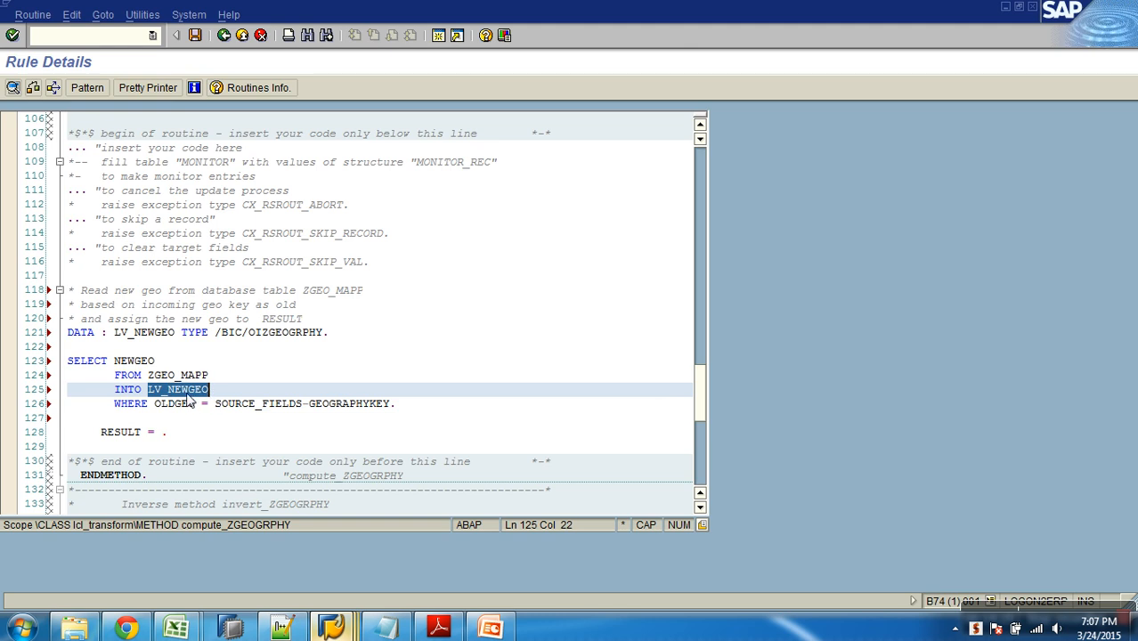
click(163, 434)
key(ctrl+v)
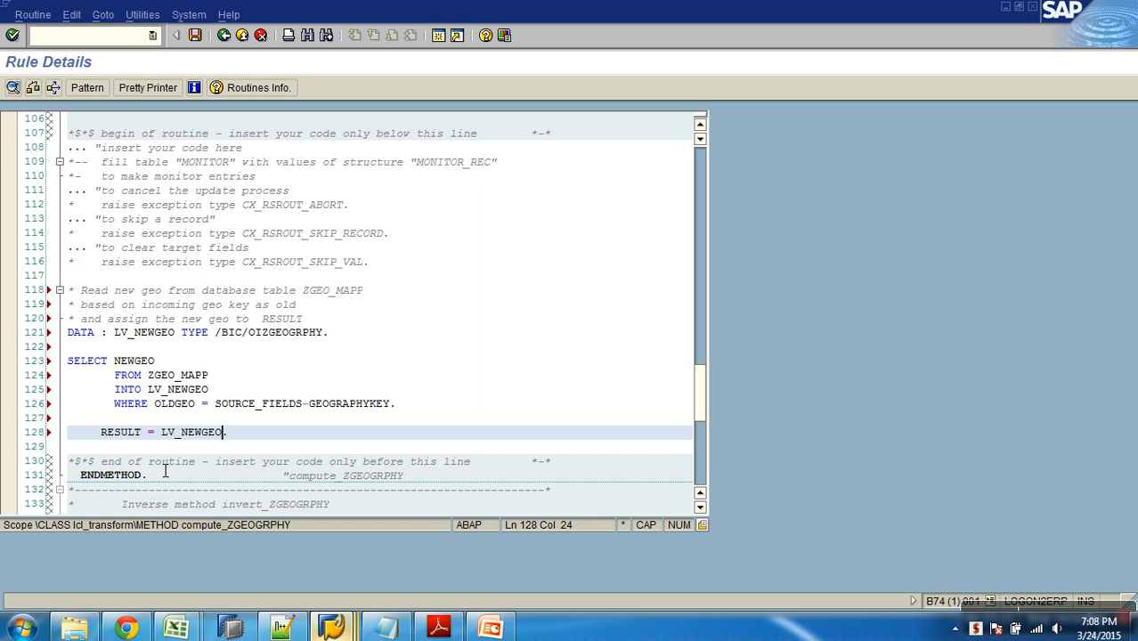
Step: Insert an empty line above the RESULT assignment and highlight the whole SELECT statement
click(159, 427)
key(Return)
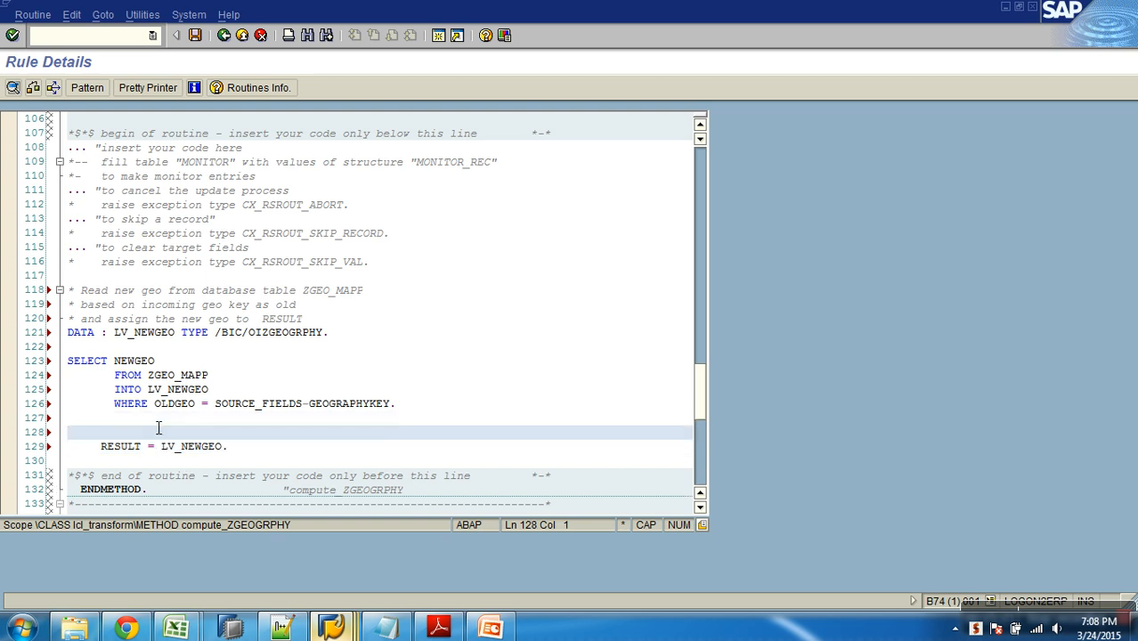
drag(148, 390, 206, 392)
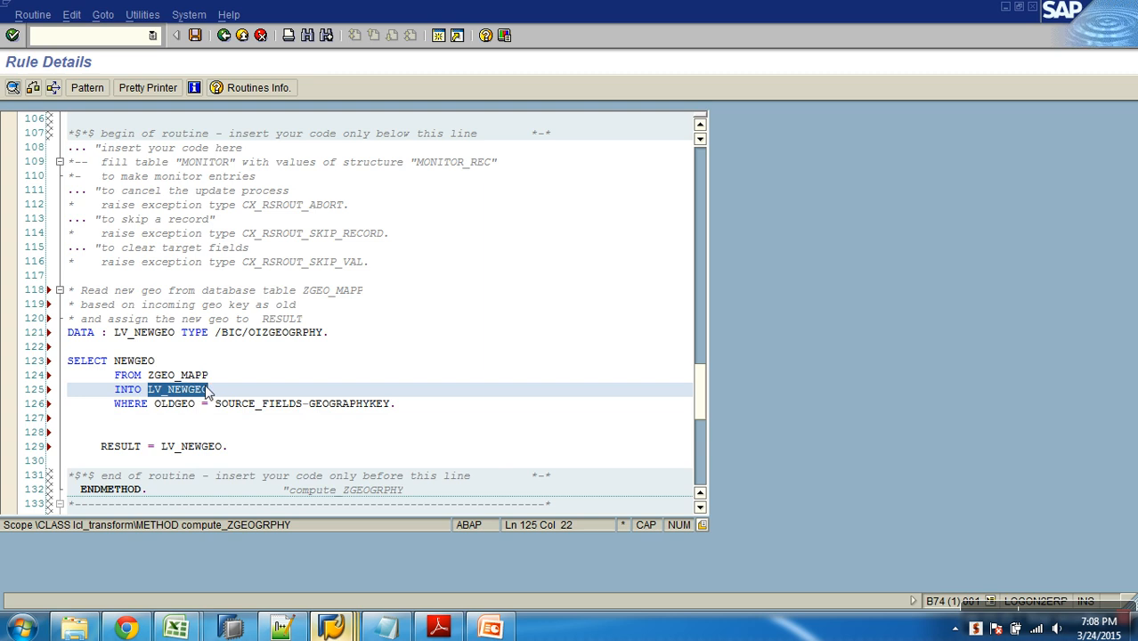
drag(435, 406, 54, 367)
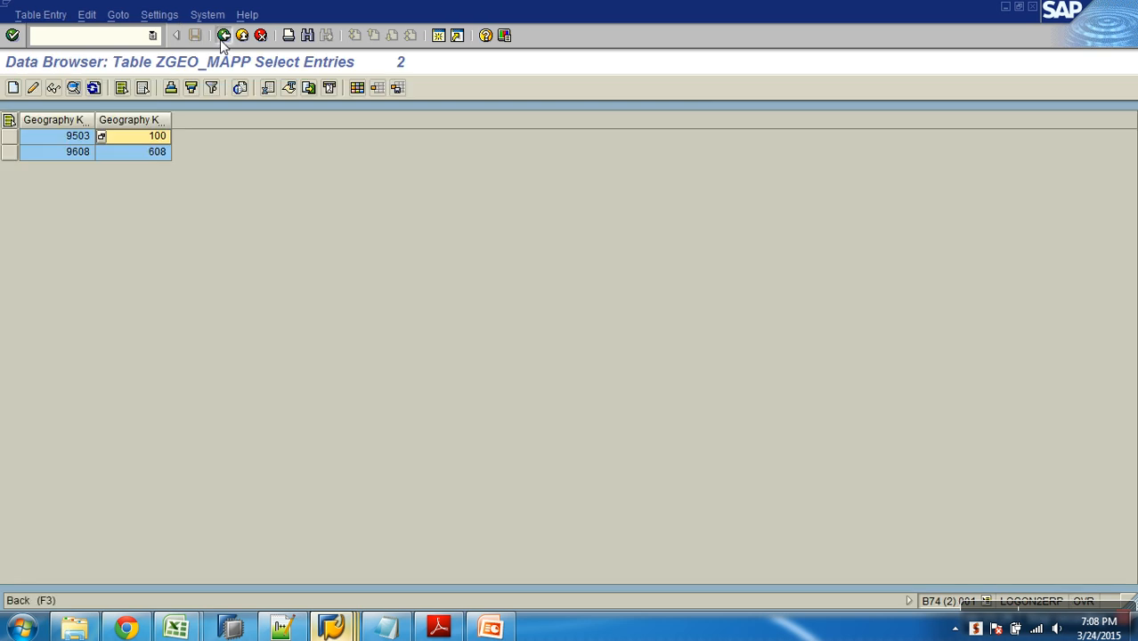
Step: Look up ZGEO_MAPP entries for geography key 1000, then return to the routine
click(223, 35)
text(1000)
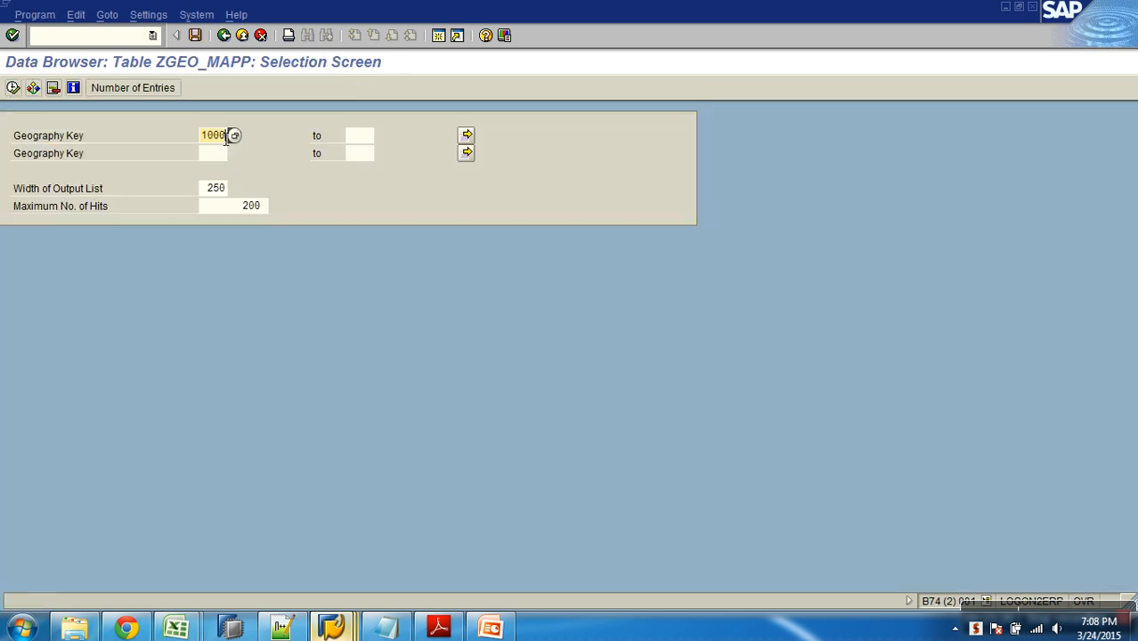
key(F8)
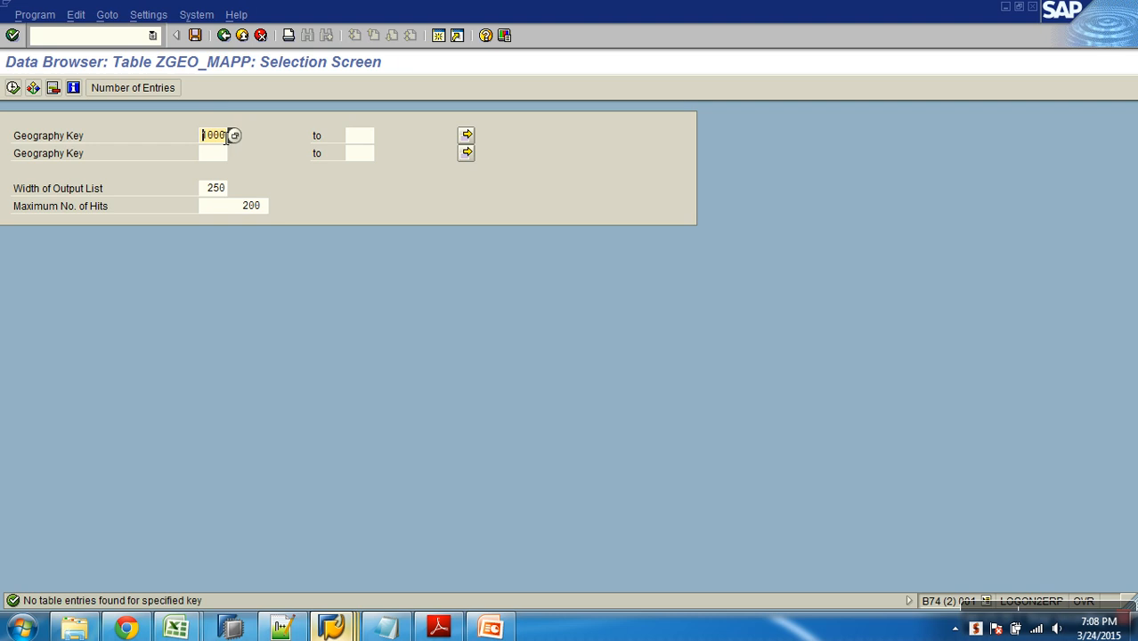
key(alt+Tab)
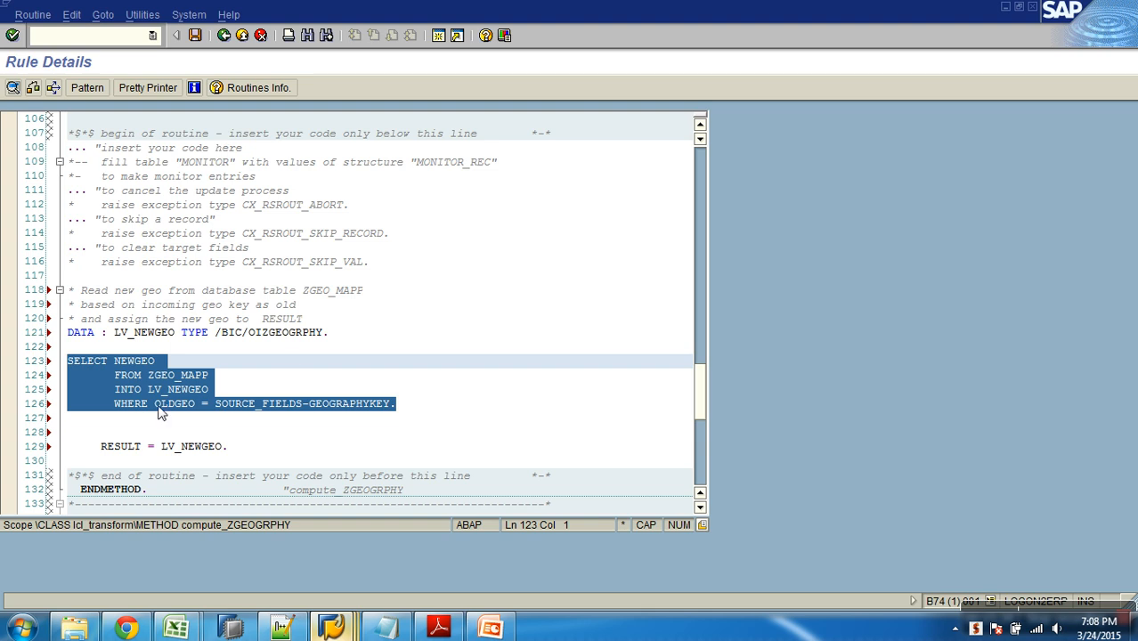
Step: Wrap the RESULT assignment in a condition, with "IF SY-SUBRC = 0." above it and "ENDIF." below it
click(142, 426)
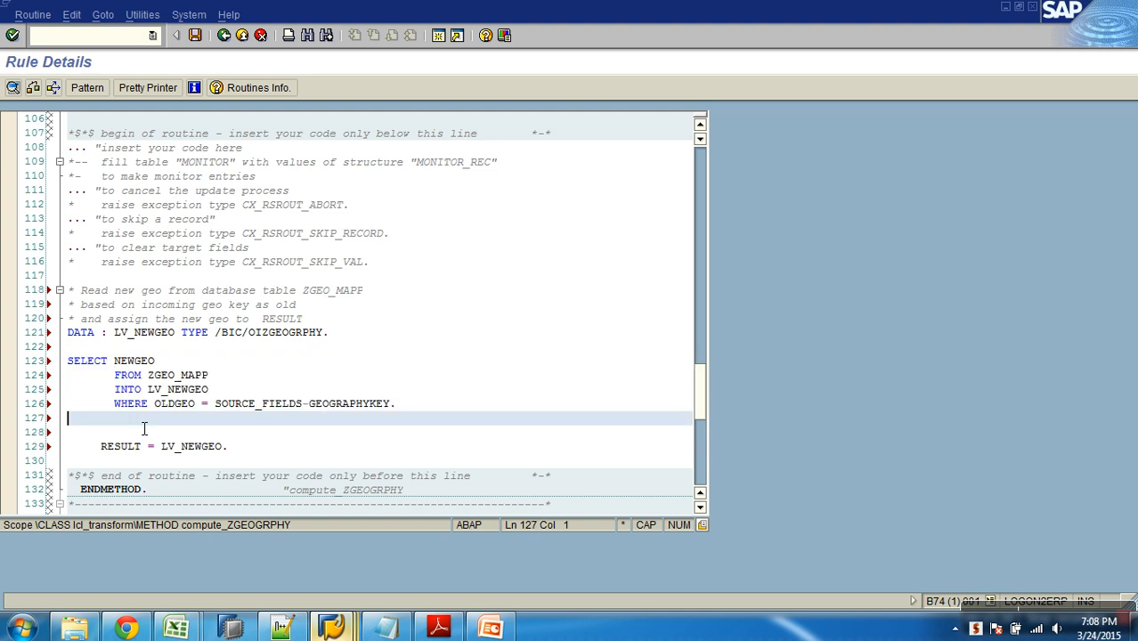
key(Return)
text(IF SY-SUBRC = 0.)
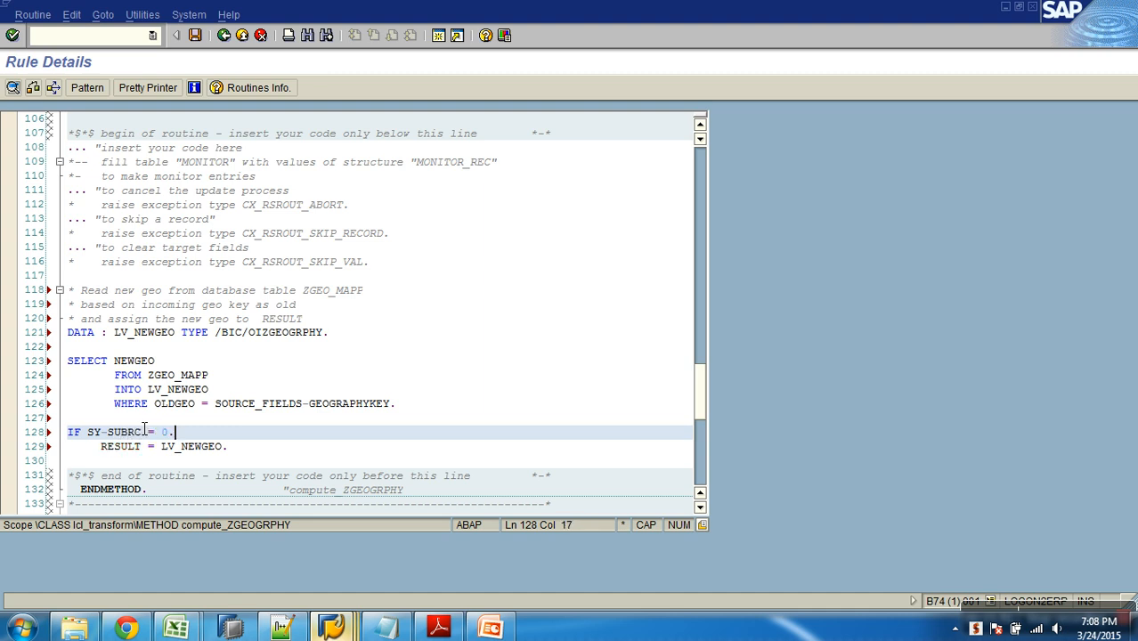
key(Down)
key(Down)
text(ENDIF.)
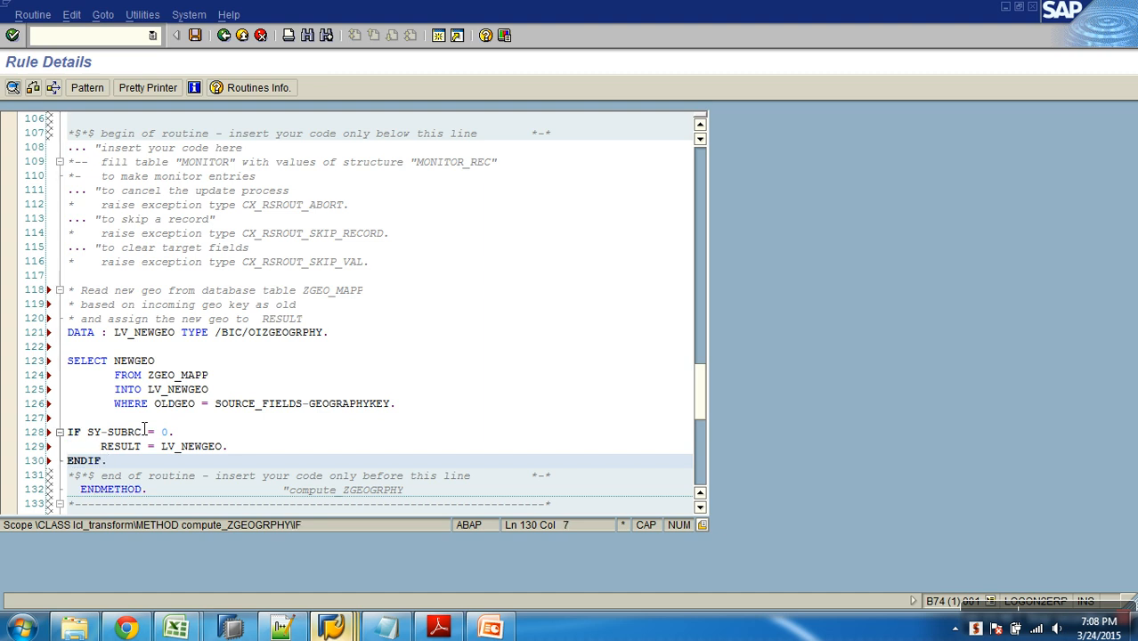
drag(92, 432, 132, 433)
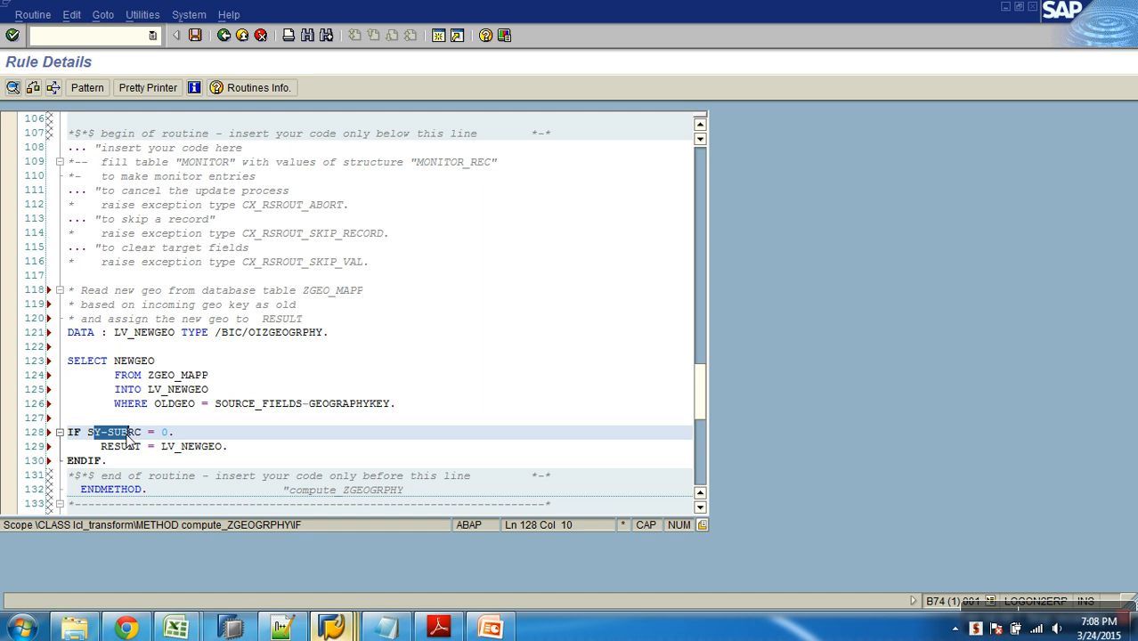
Step: Insert an extra empty line between the DATA declaration and the SELECT statement
drag(148, 392, 185, 393)
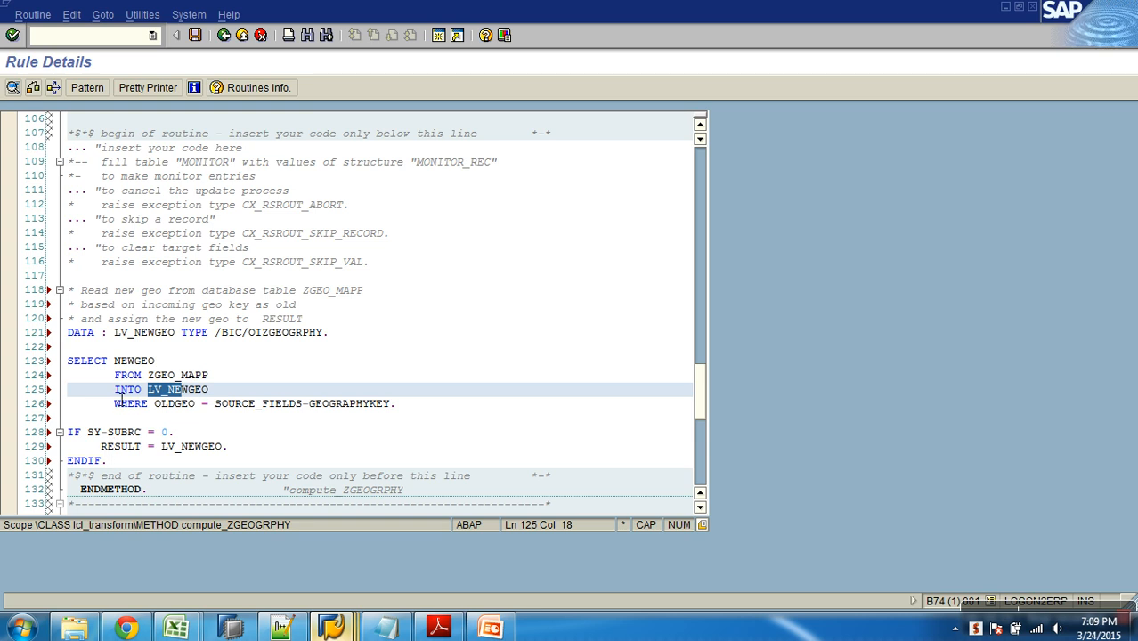
click(152, 350)
key(Return)
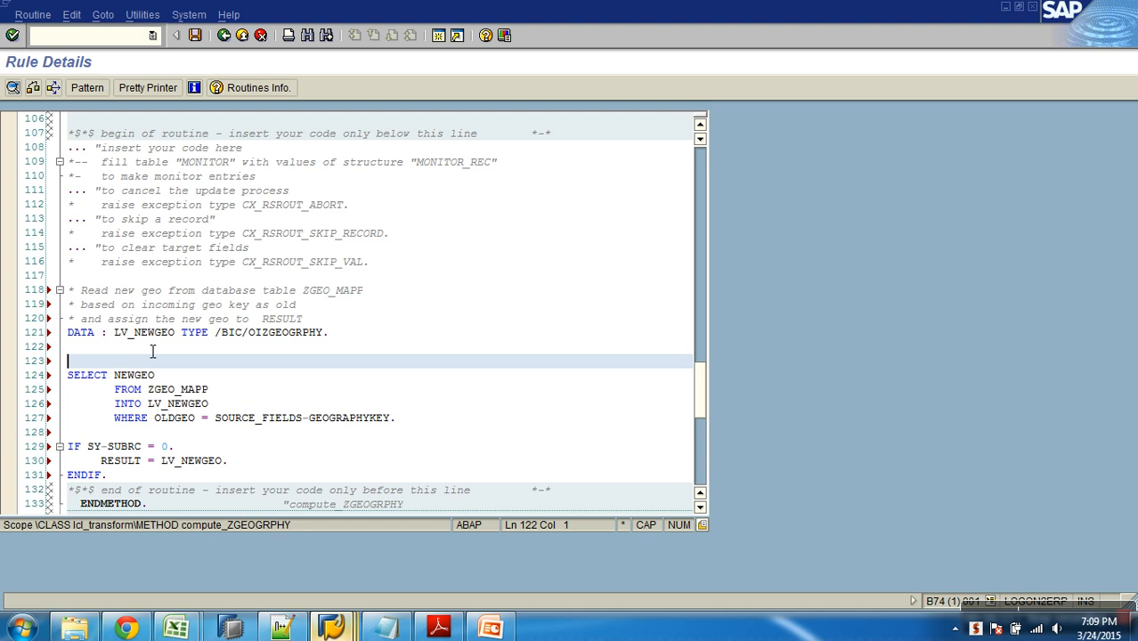
click(153, 350)
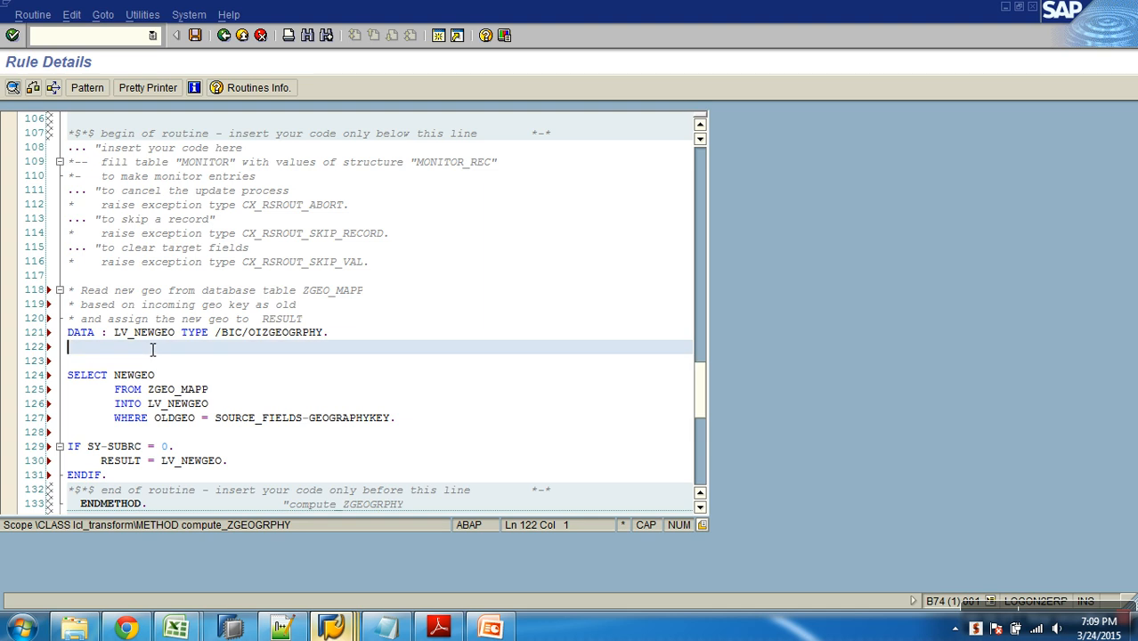
click(88, 363)
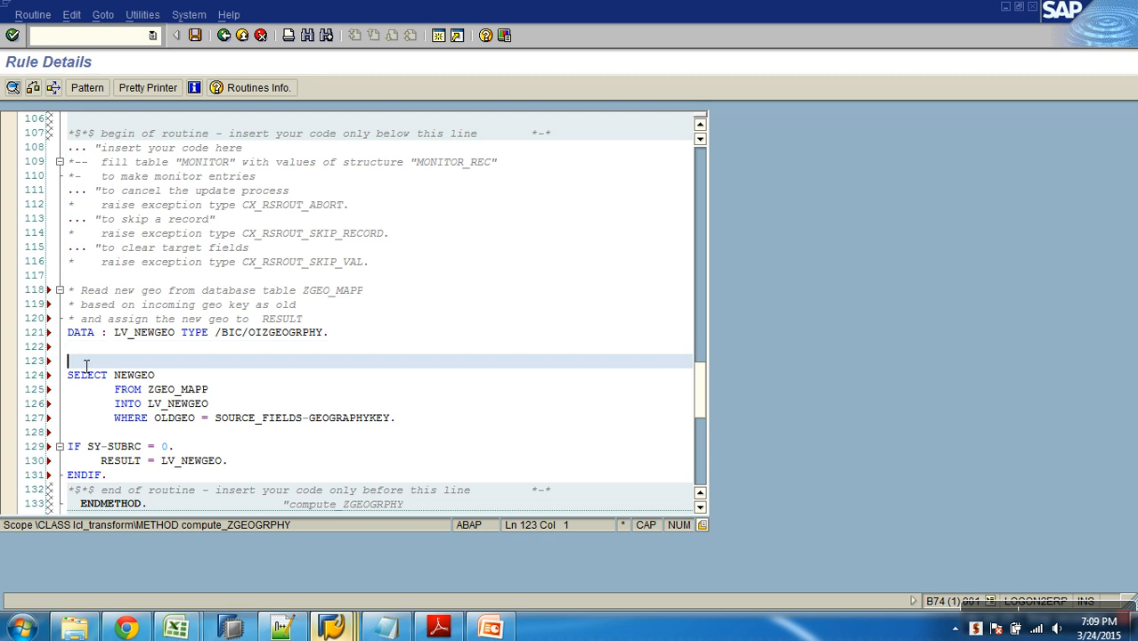
drag(148, 403, 209, 405)
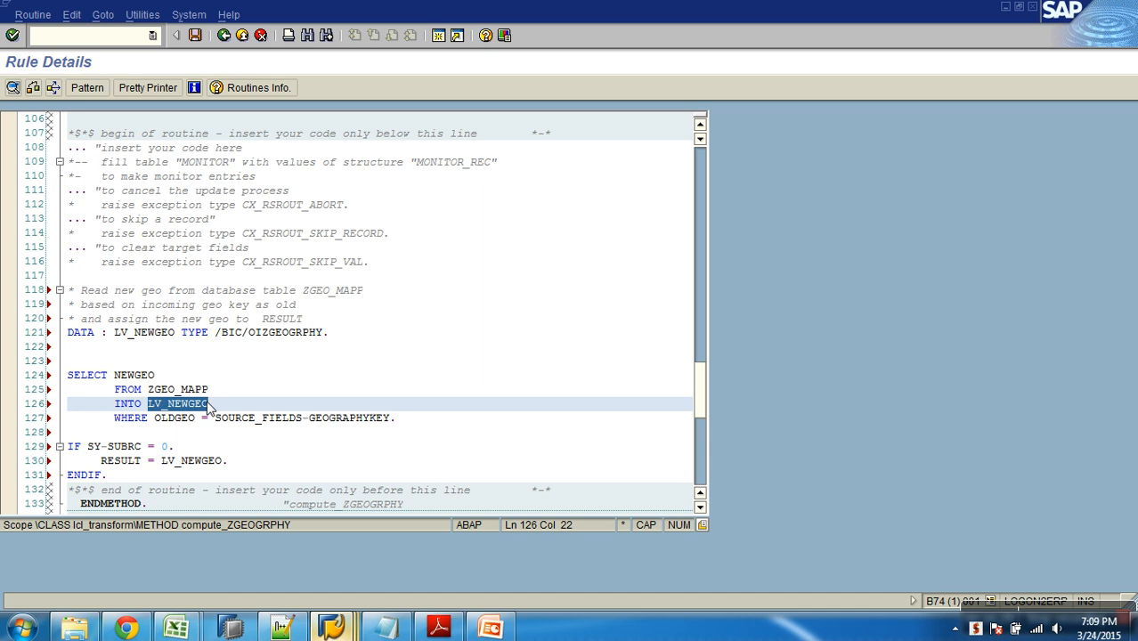
click(102, 367)
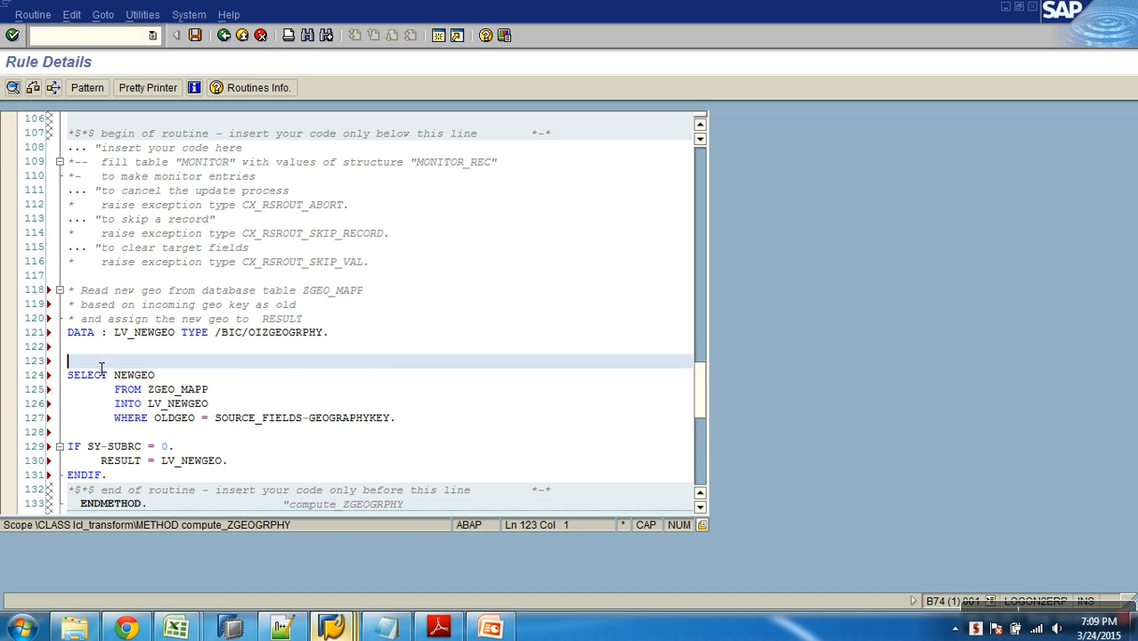
Step: Write "CLEAR : LV_NEWGEO." directly below the DATA declaration, copying the variable name from the INTO line
key(Up)
text(CLEAR)
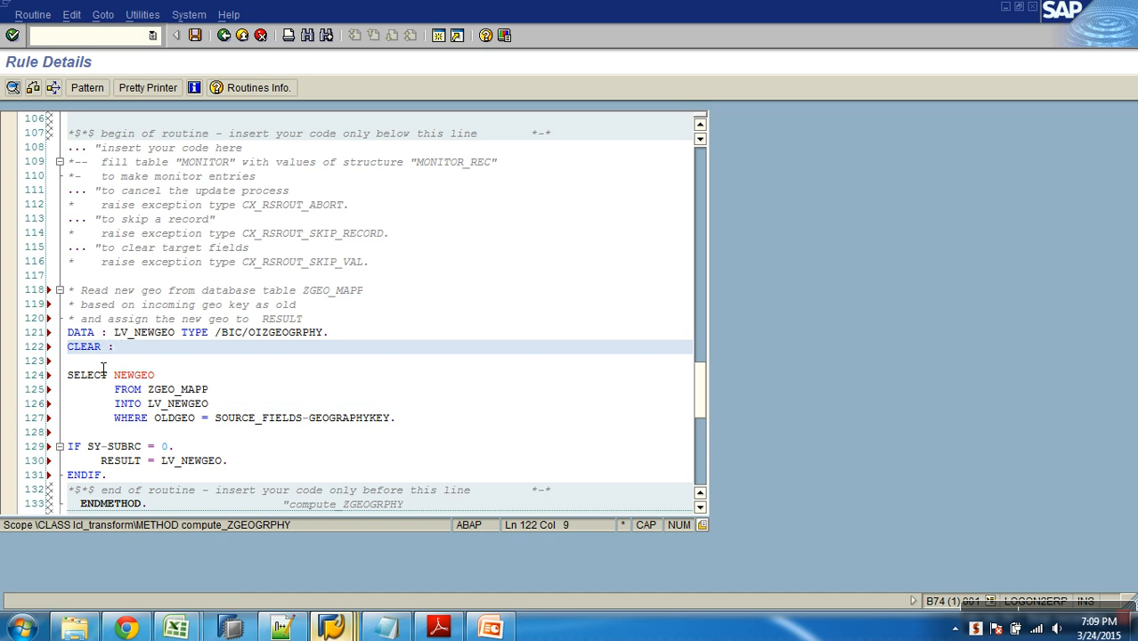
drag(148, 404, 213, 405)
key(ctrl+c)
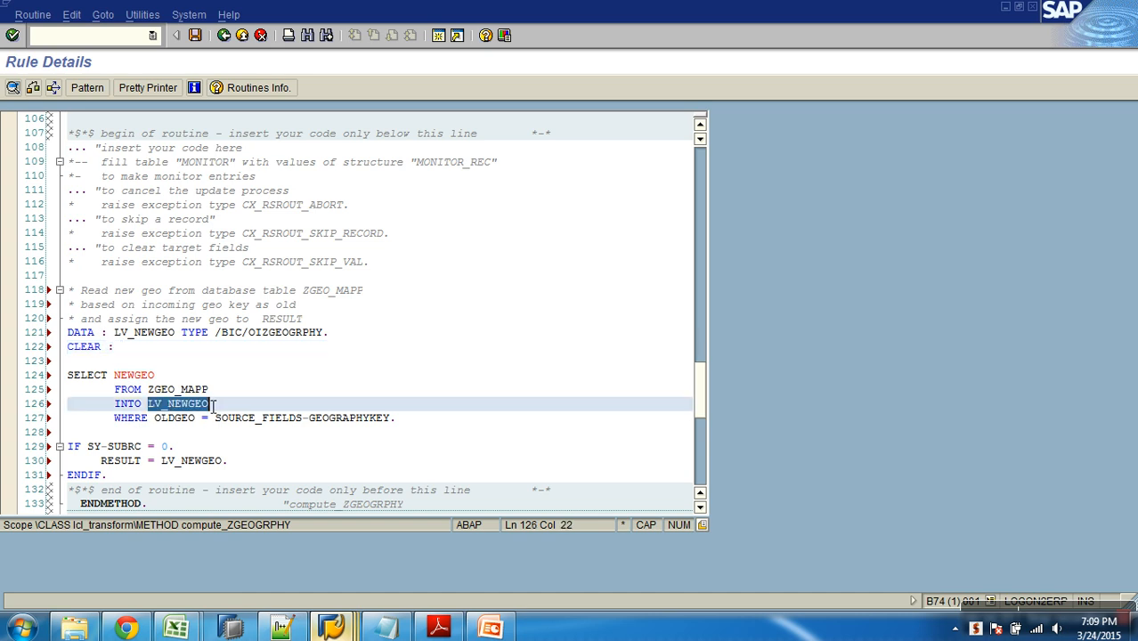
click(141, 355)
key(ctrl+v)
text(.)
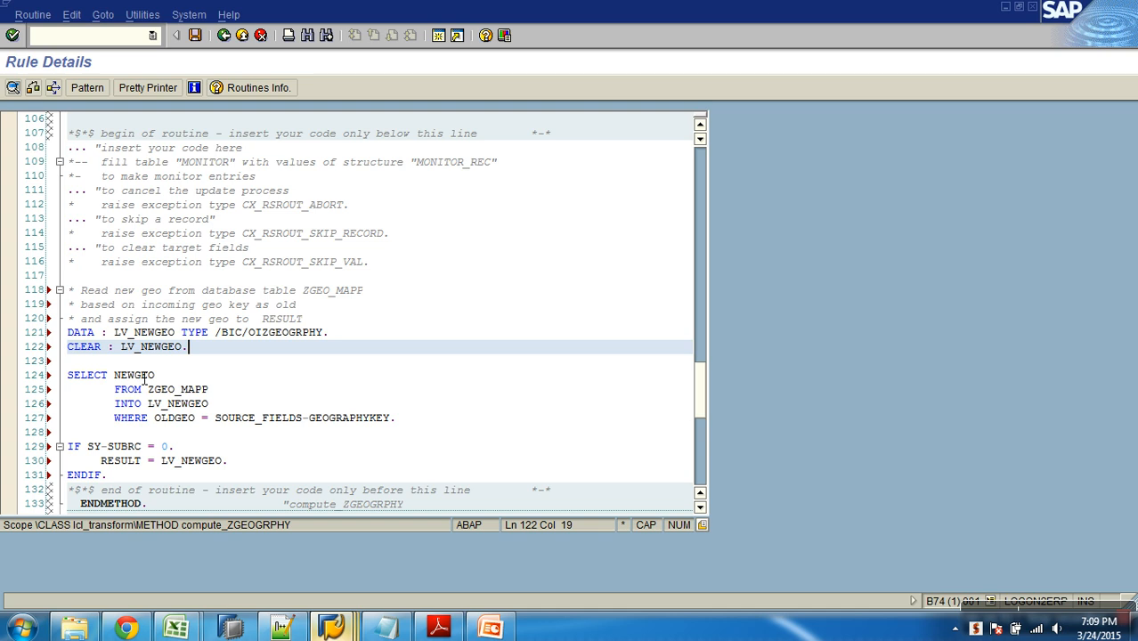
Step: Check the routine's syntax, select the resulting message and go to the SELECT statement
click(33, 87)
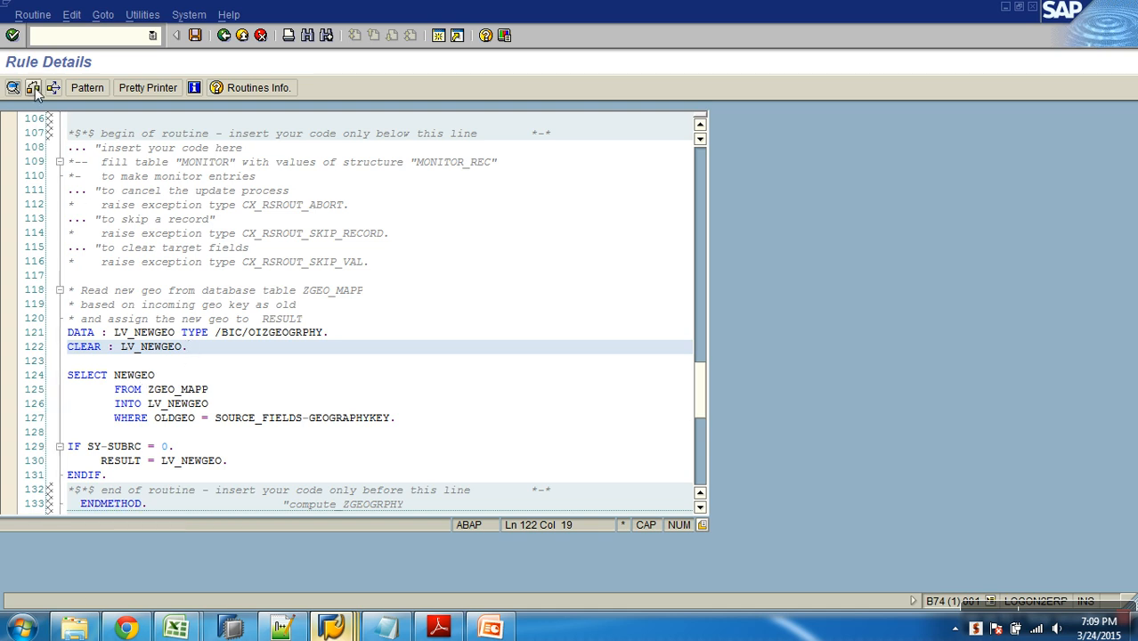
click(190, 561)
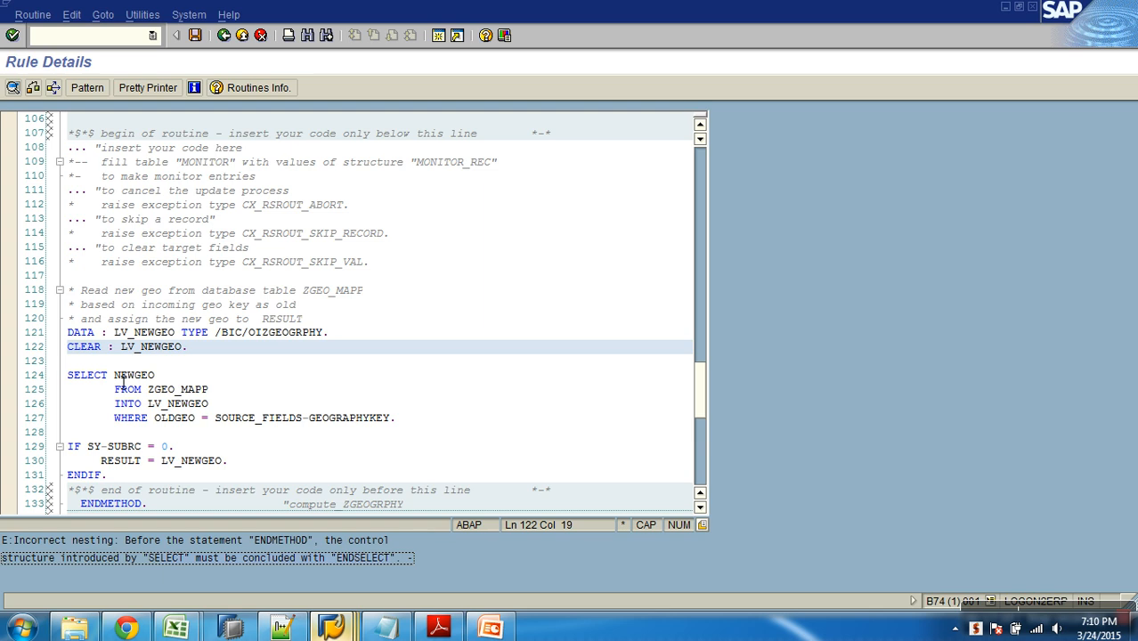
click(118, 376)
Step: Compare OLDGEO in the WHERE condition with the field in the ZGEO_MAPP definition, then return to the routine
drag(155, 418, 196, 419)
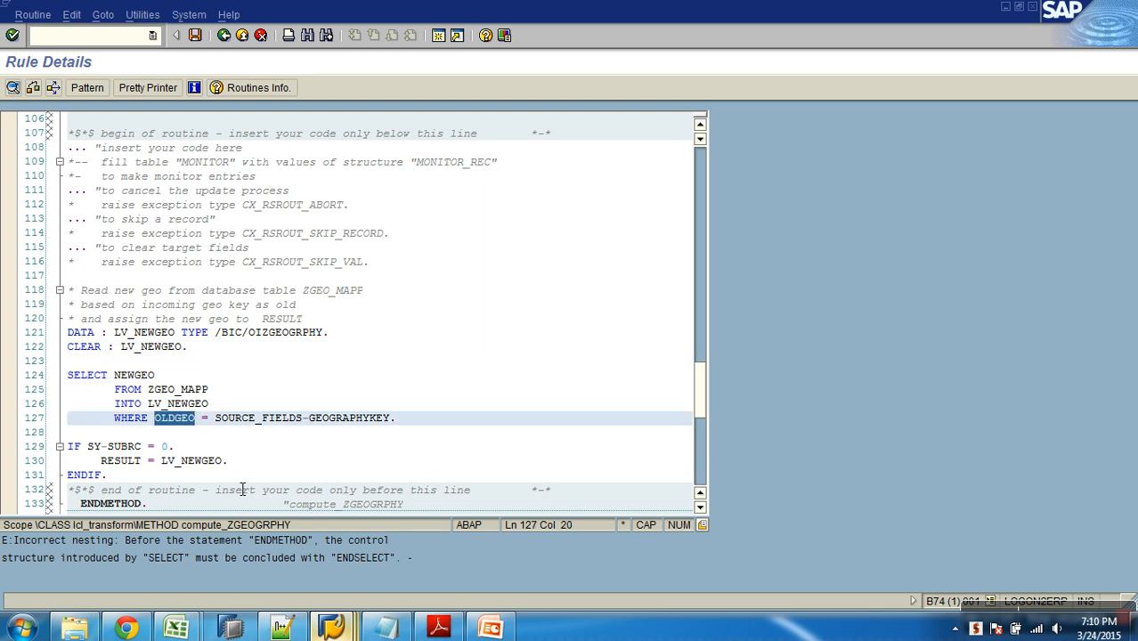
mouse_move(329, 629)
click(542, 563)
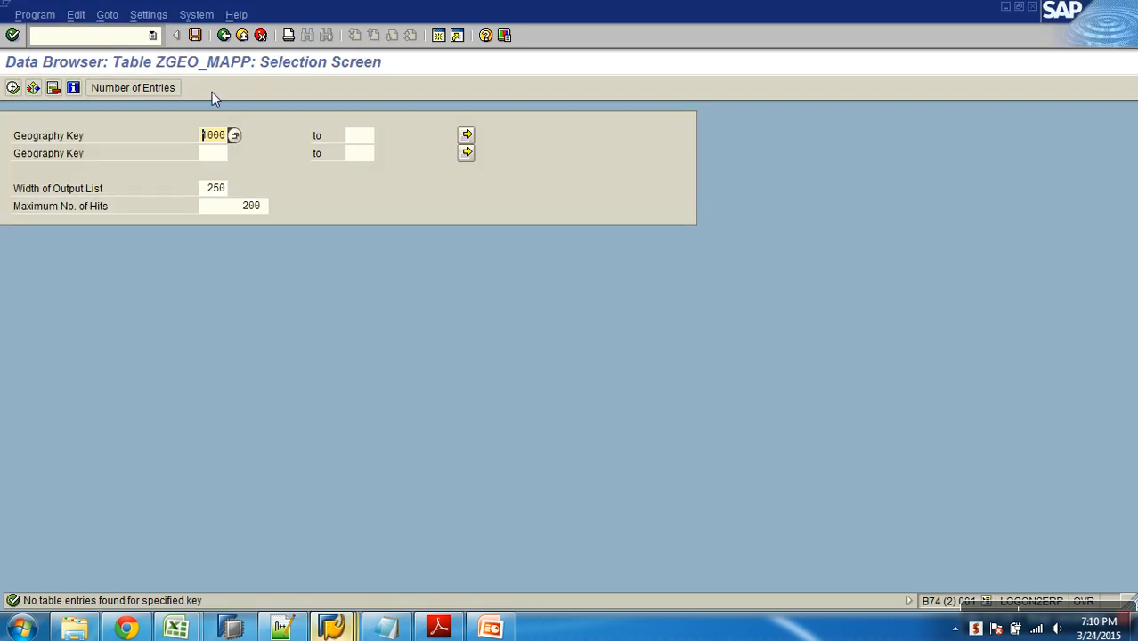
click(223, 35)
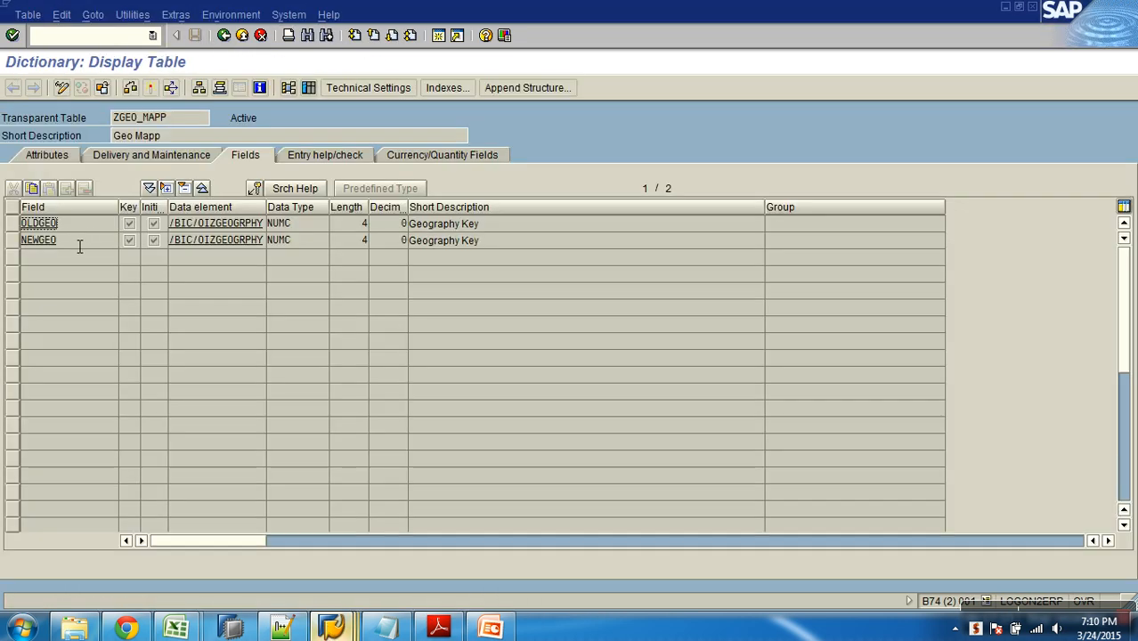
double_click(42, 225)
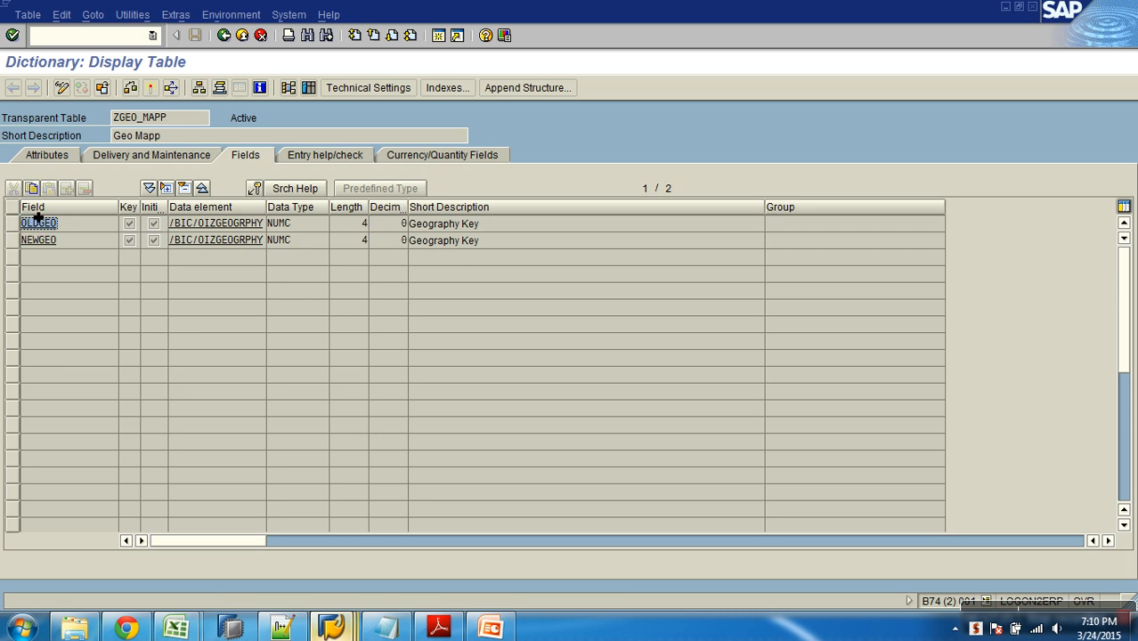
key(alt+Tab)
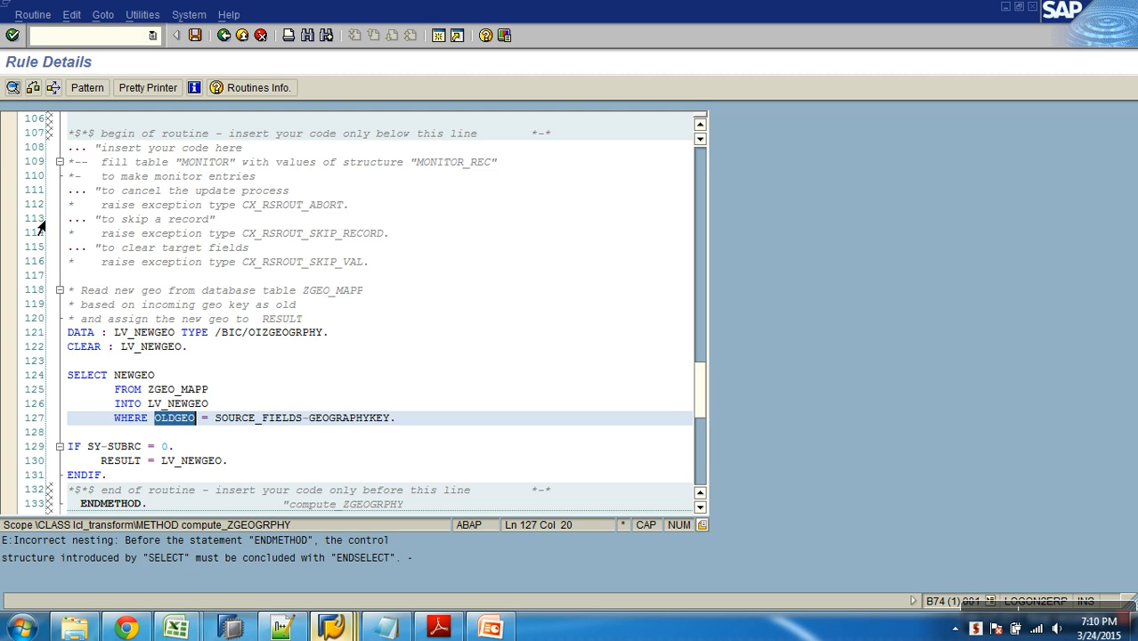
Step: Change the query to SELECT SINGLE NEWGEO with the FROM, INTO and WHERE clauses aligned under NEWGEO, and check the syntax
click(116, 376)
text(SINGLE)
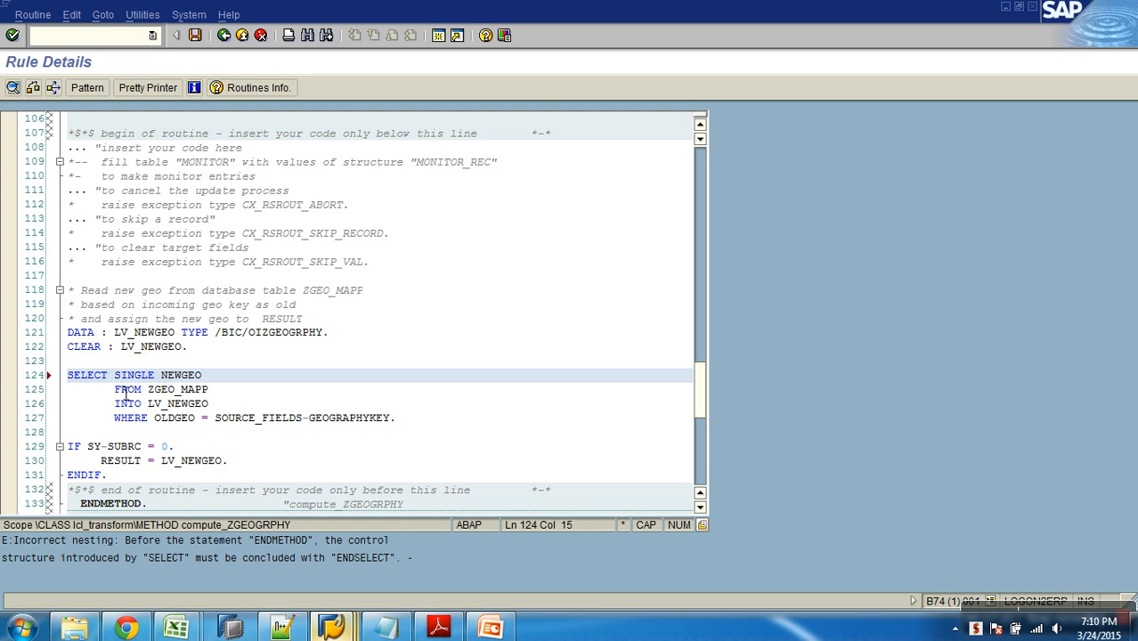
click(115, 391)
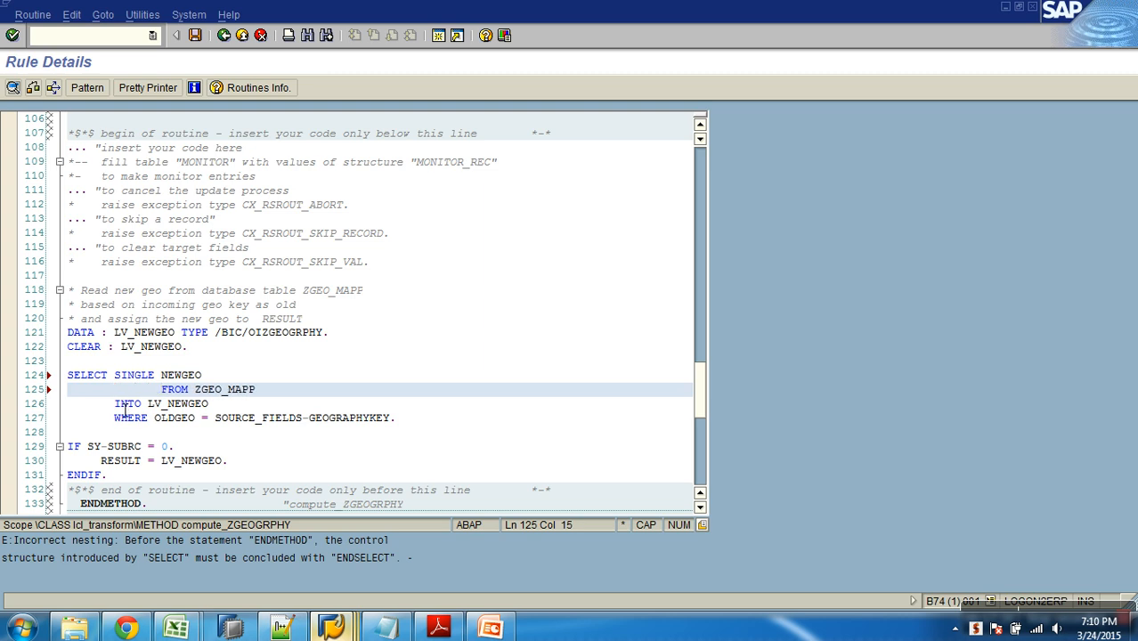
click(125, 407)
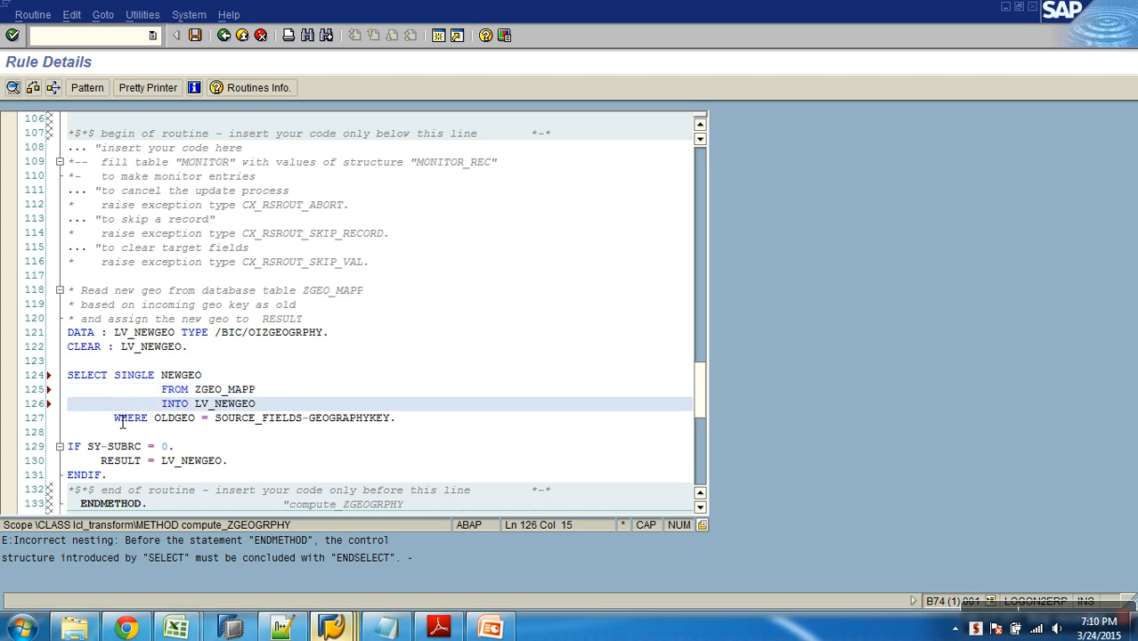
click(118, 418)
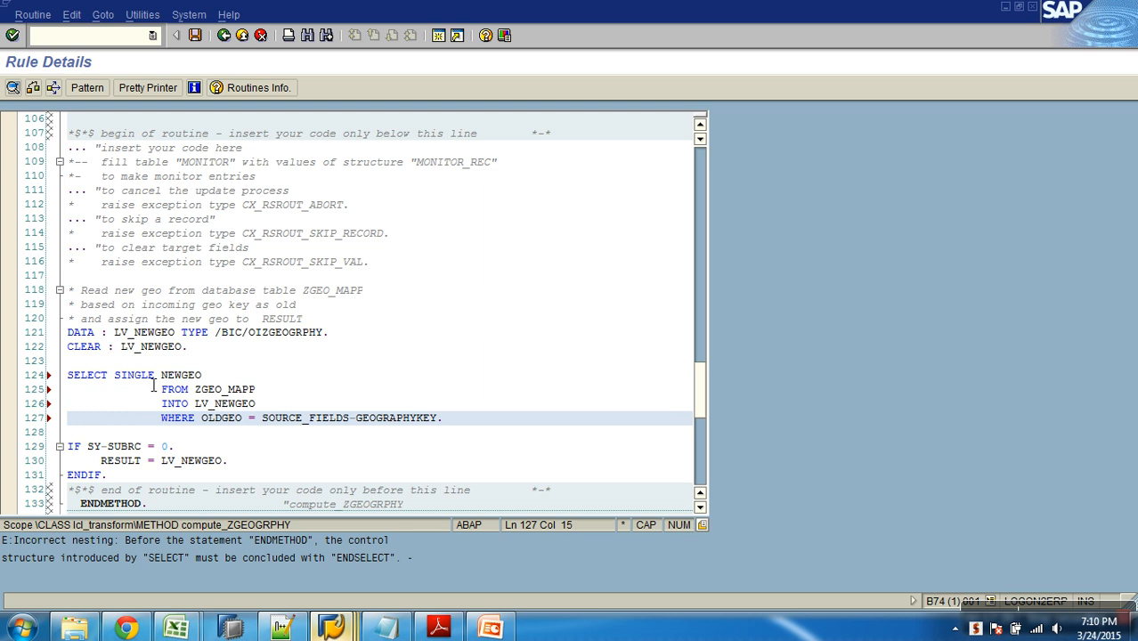
click(30, 91)
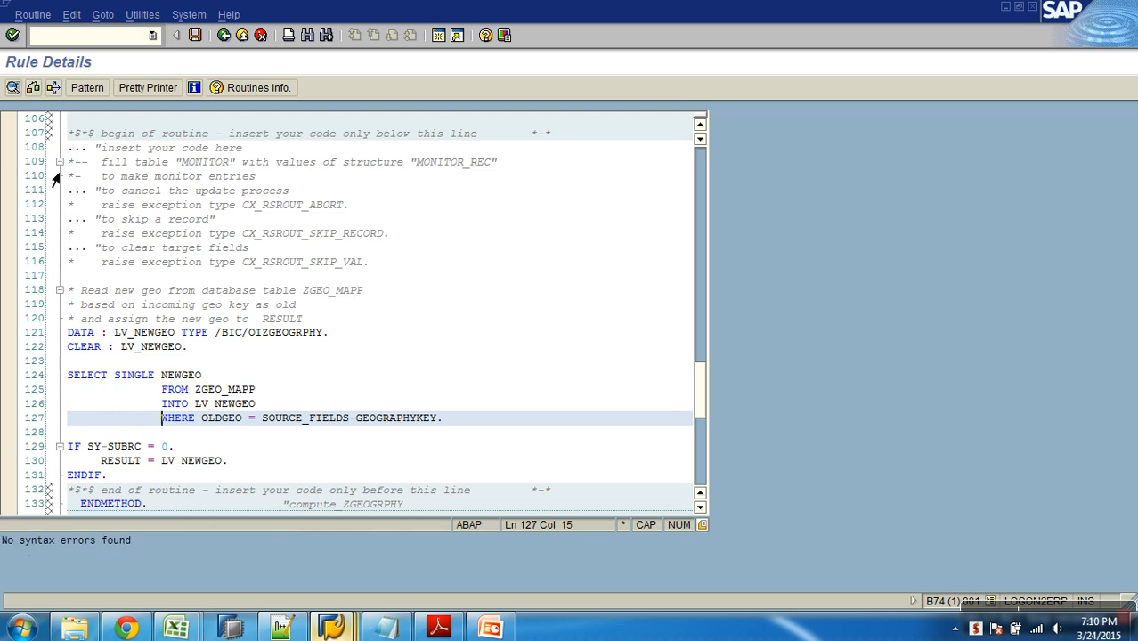
Step: Save the routine, transfer the ZGEOGRPHY rule's values and activate the AWCSALES transformation
scroll(328, 436, down, 1)
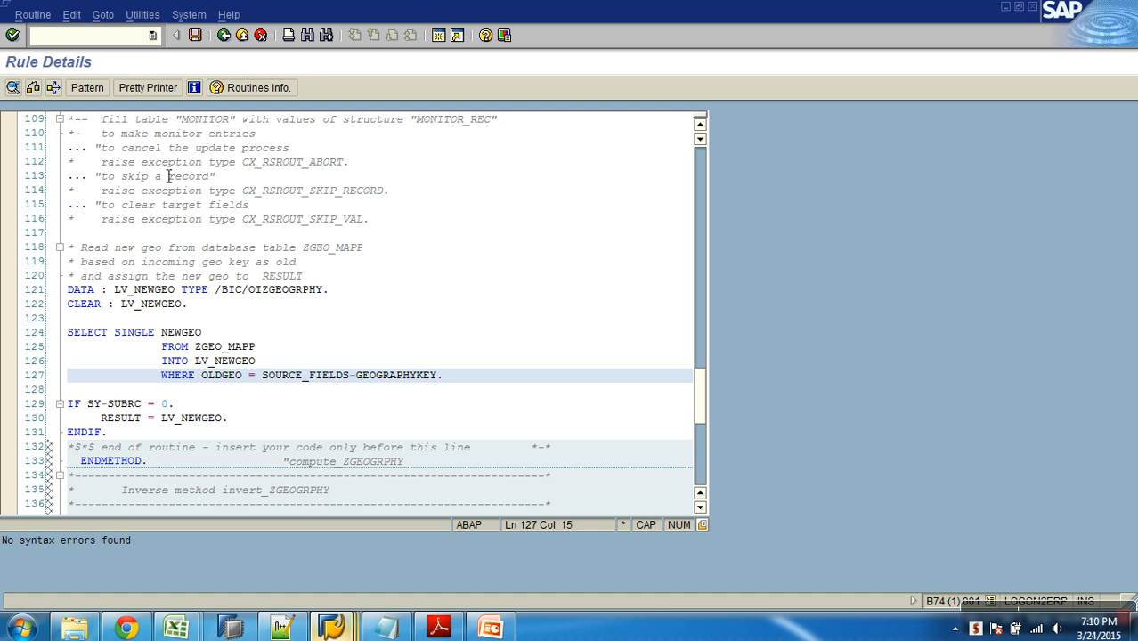
click(195, 35)
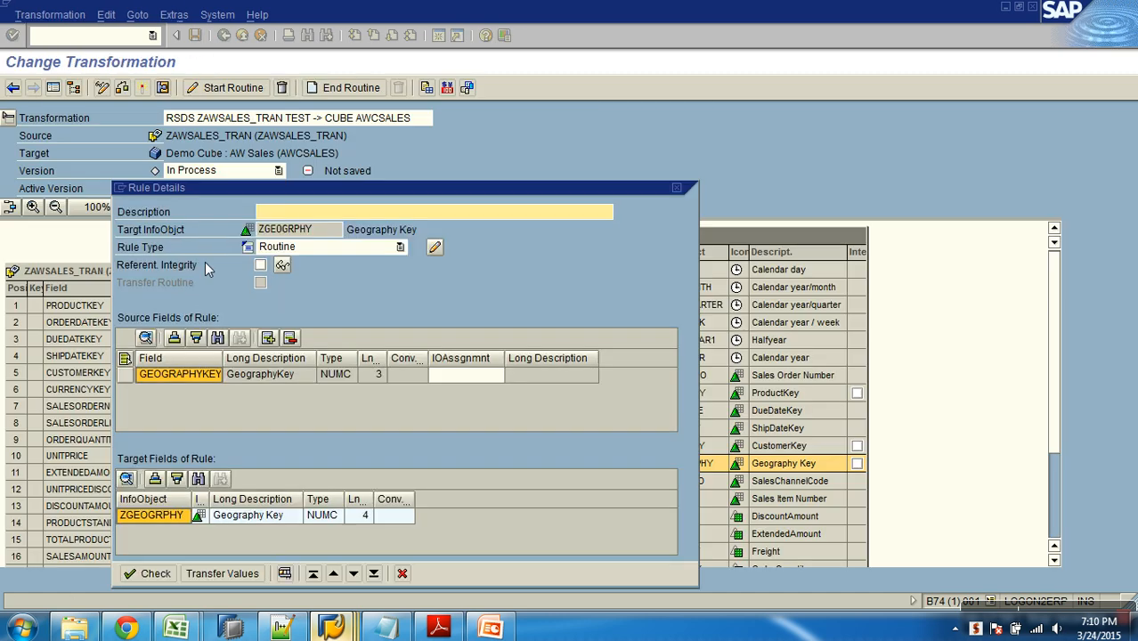
click(224, 577)
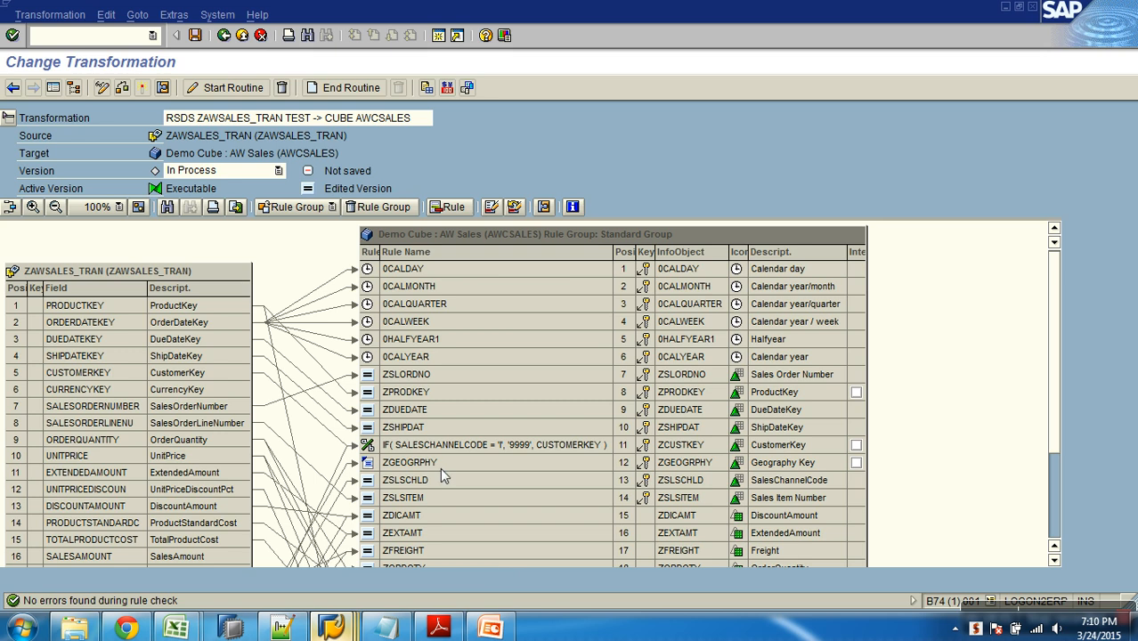
click(141, 88)
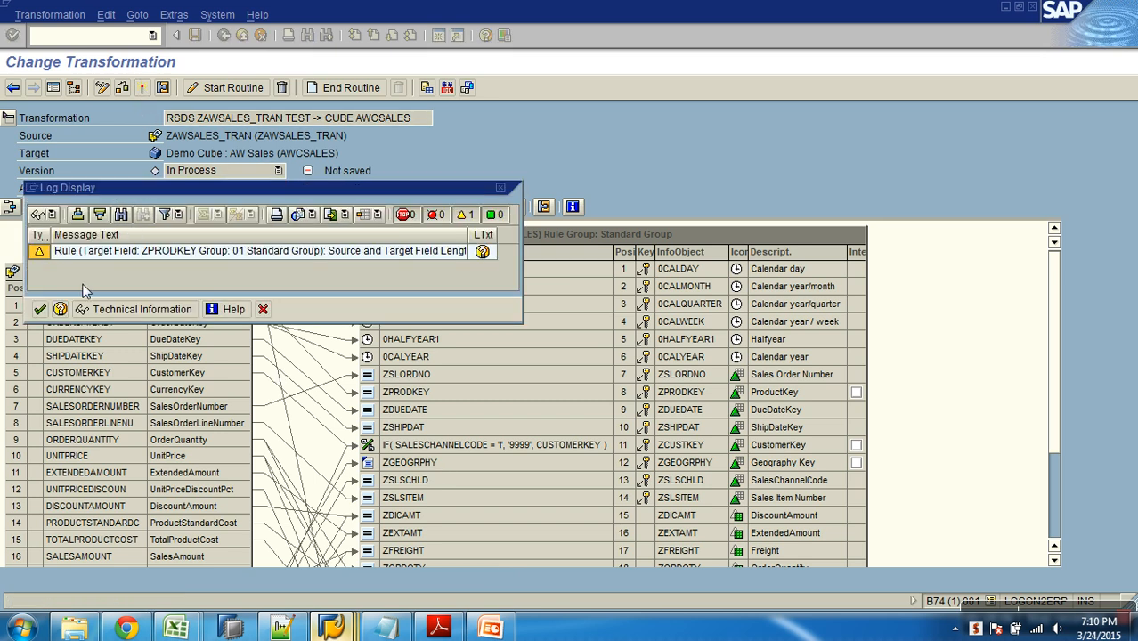
mouse_move(176, 628)
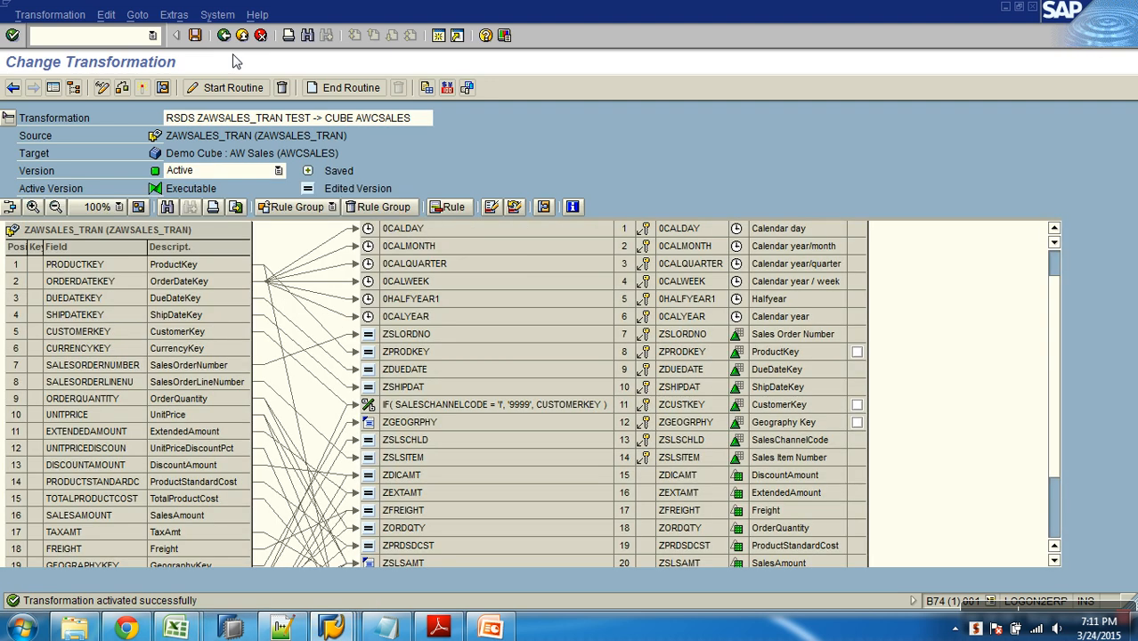
Step: Return to the modeling tree and delete the contents of the Demo Cube : AW Sales data target, closing the deletion log
click(223, 36)
click(207, 297)
right_click(208, 297)
click(267, 482)
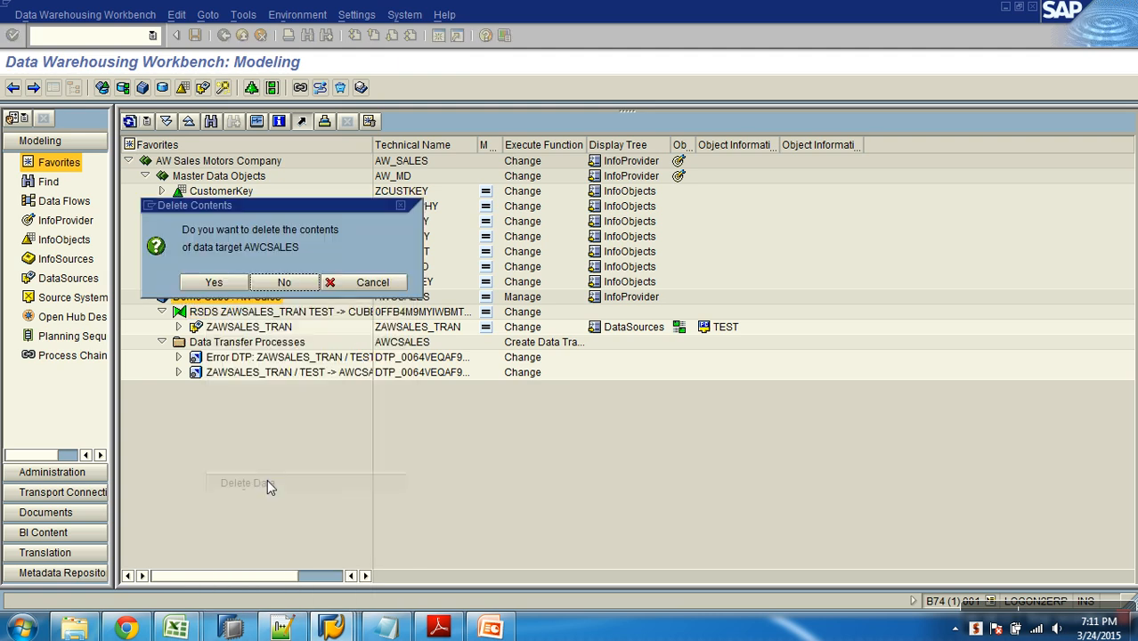
click(218, 286)
click(310, 301)
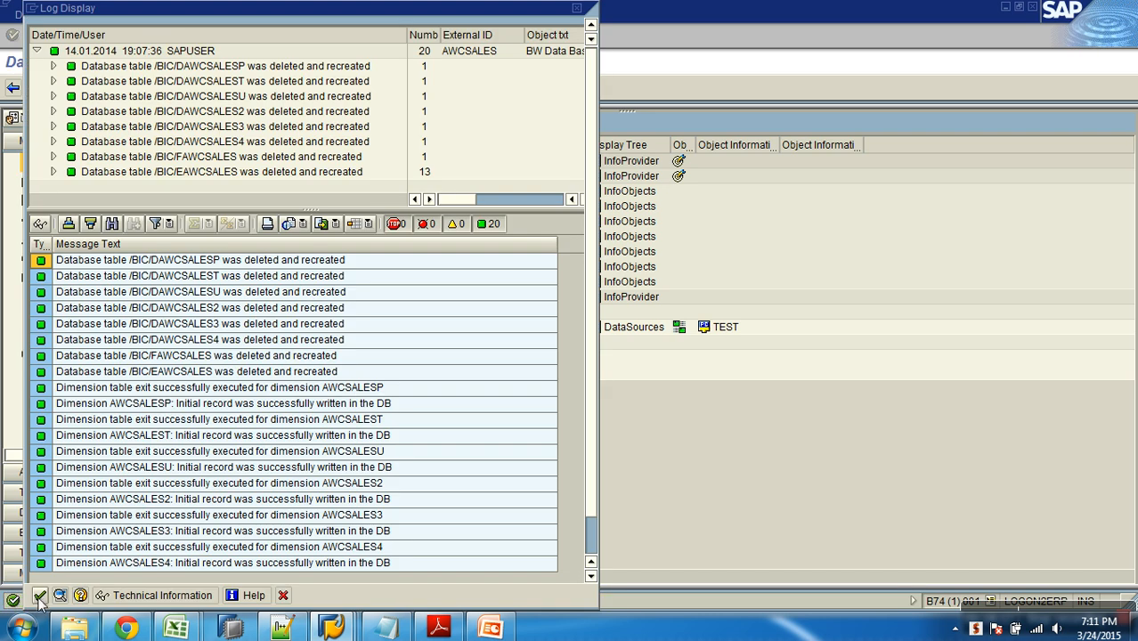
click(43, 600)
Step: Delete the existing LOAD ZAWSALES_TRAN request from the PSA of the ZAWSALES_TRAN DataSource
right_click(212, 330)
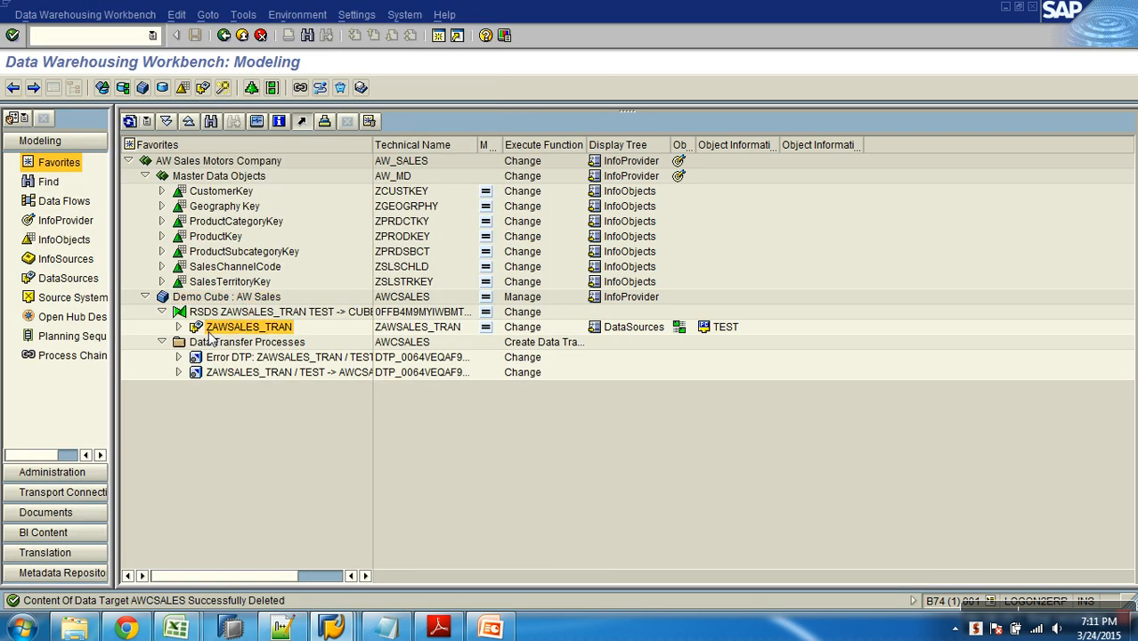
click(237, 494)
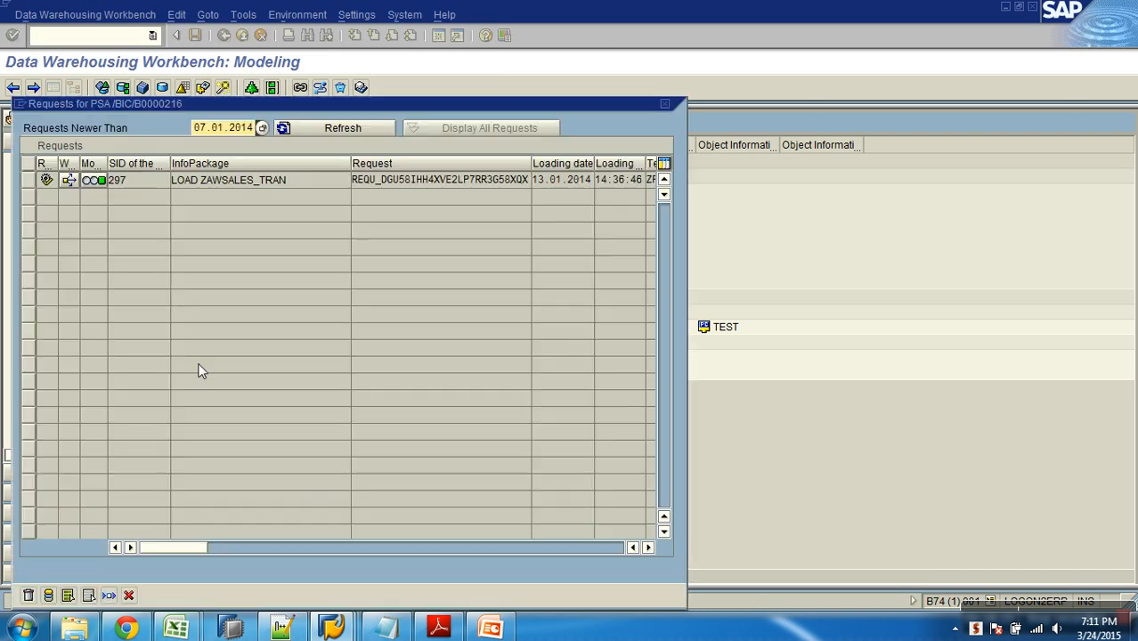
click(29, 182)
click(28, 596)
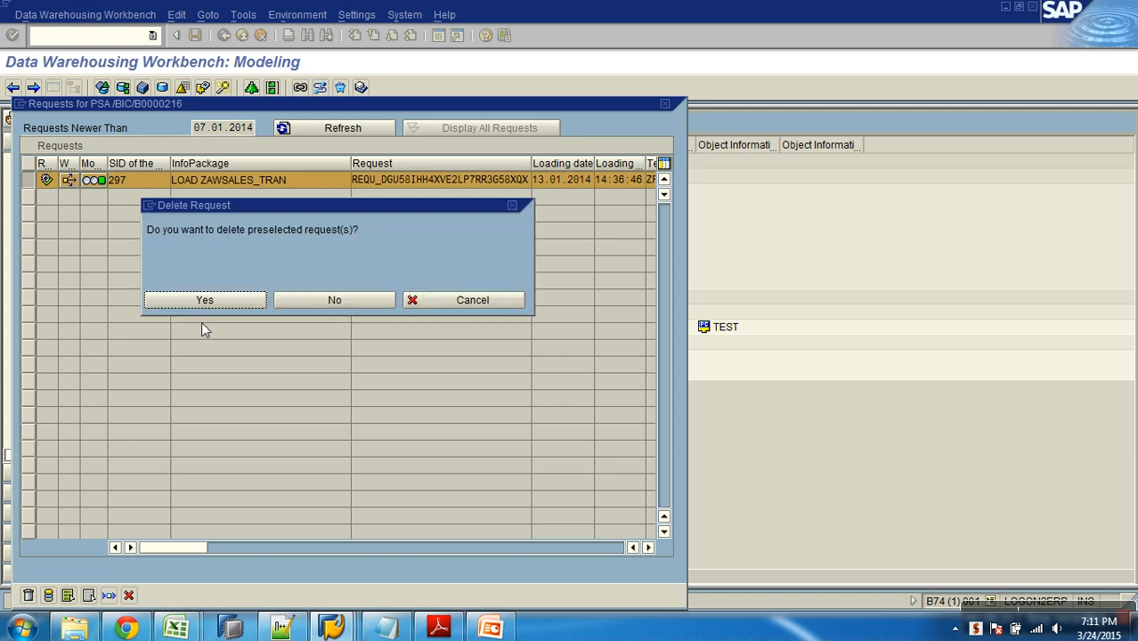
click(206, 306)
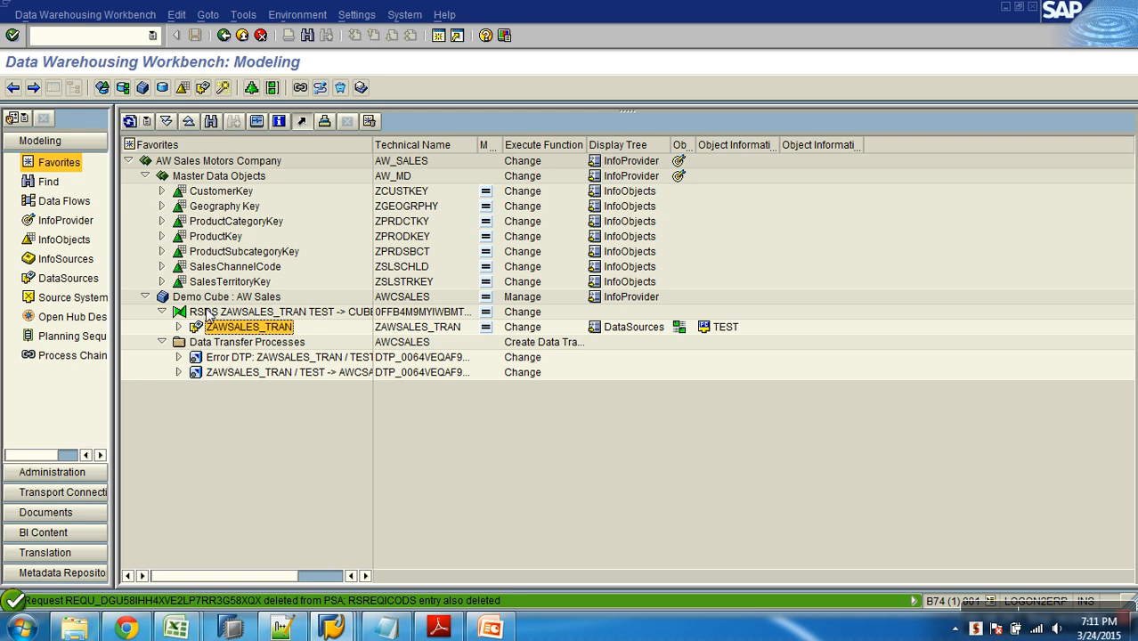
Step: Review the extraction, update and execution settings of the ZAWSALES_TRAN / TEST -> AWCSALES data transfer process
double_click(259, 372)
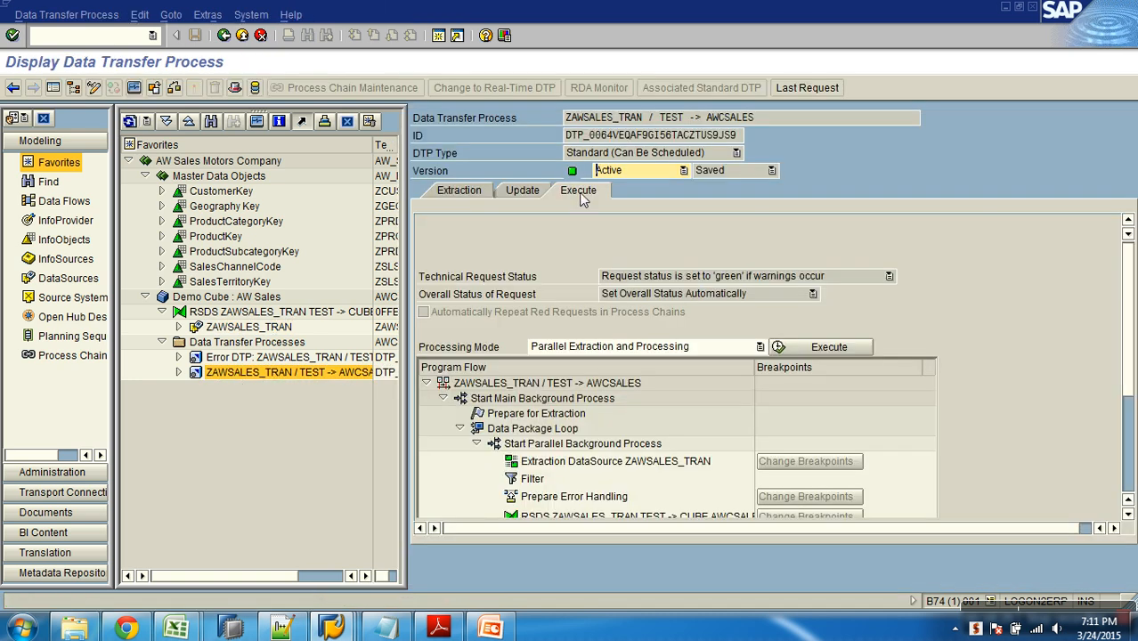
click(481, 192)
click(525, 192)
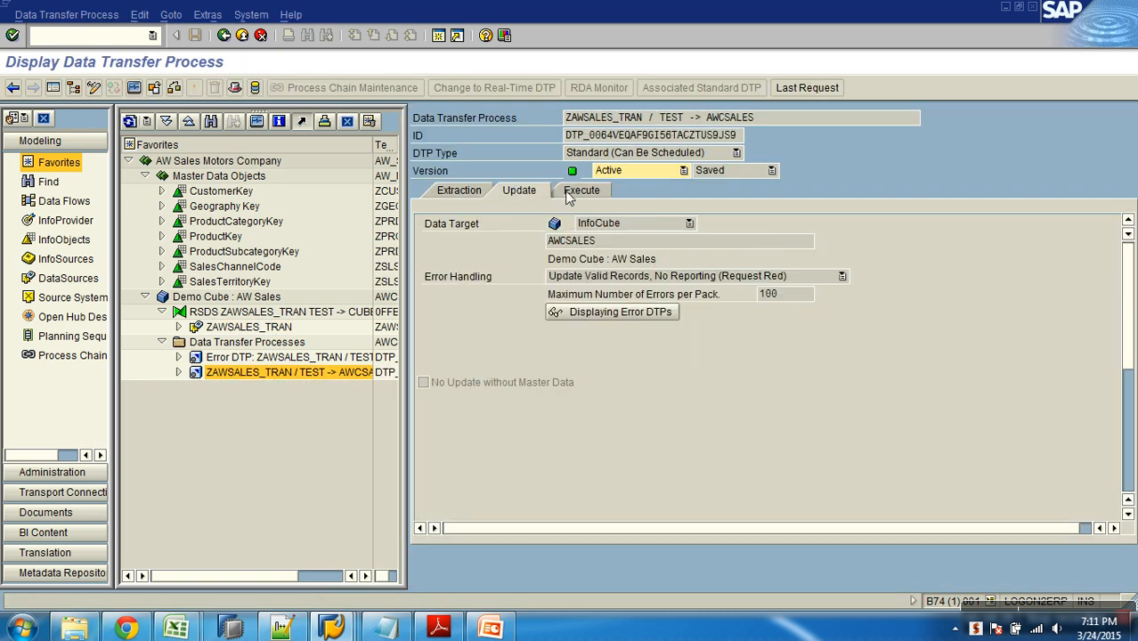
click(570, 193)
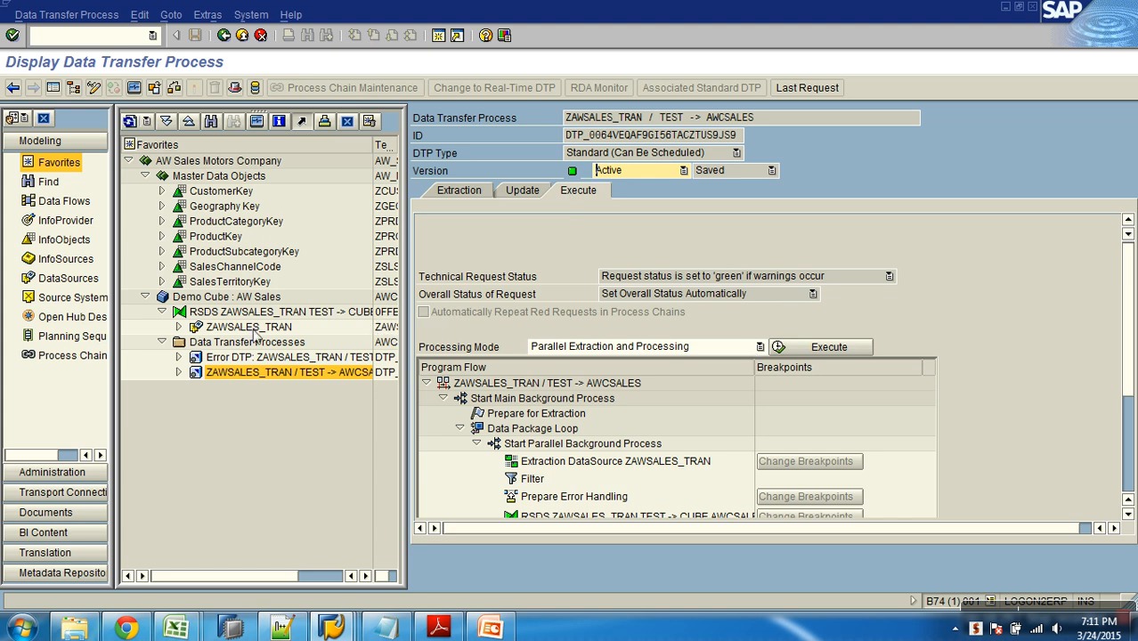
Step: Open the LOAD ZAWSALES_TRAN InfoPackage under the ZAWSALES_TRAN DataSource and check the source file name in its extraction settings
click(180, 328)
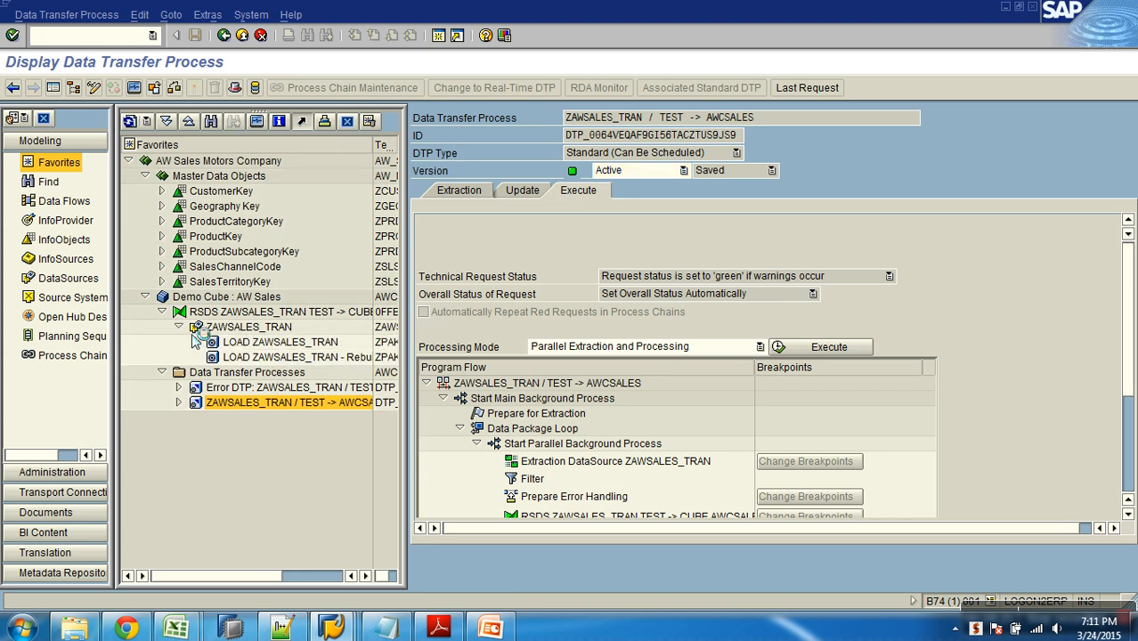
click(281, 345)
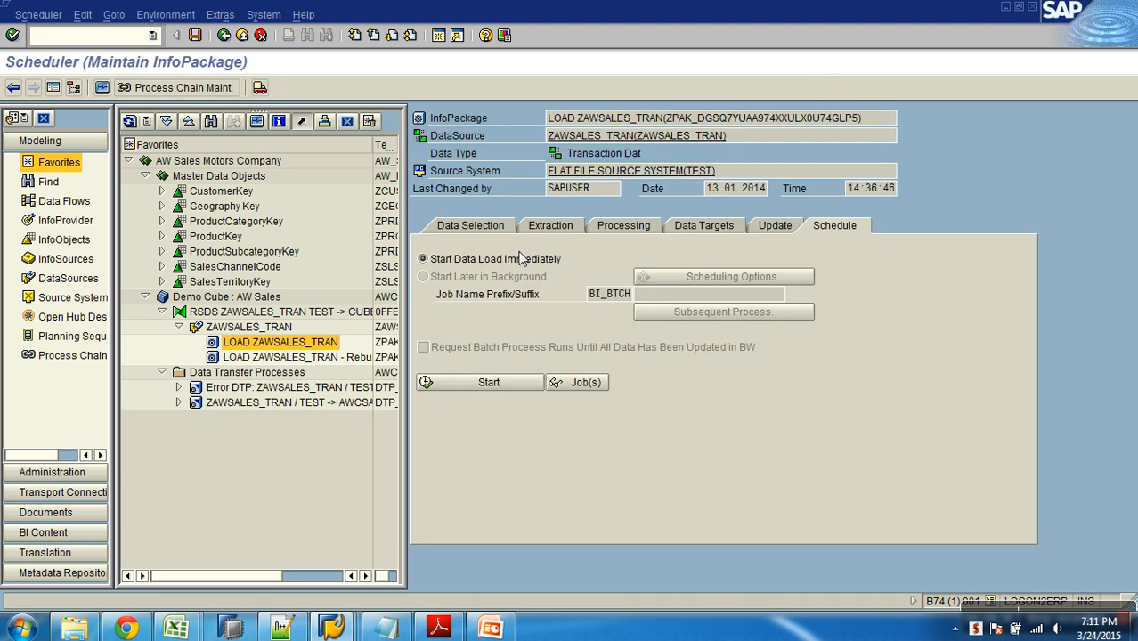
click(551, 225)
drag(735, 277, 850, 279)
Step: Switch to Excel, close Sales_transactions_dummy.csv with its changes saved, and return to the InfoPackage in SAP
mouse_move(190, 630)
click(262, 583)
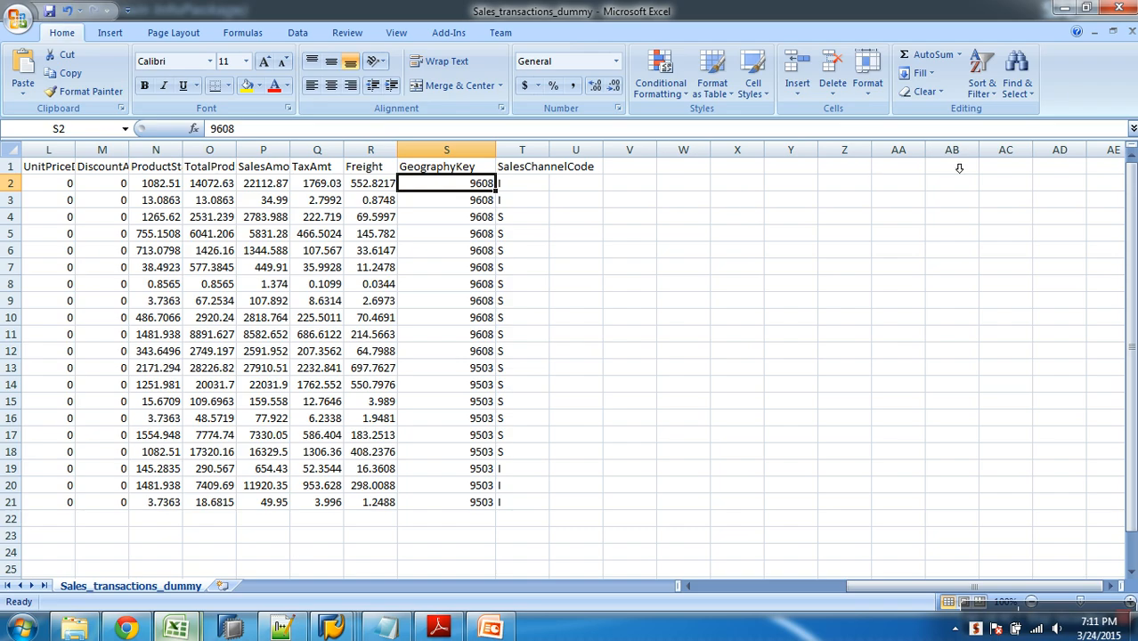
click(1131, 32)
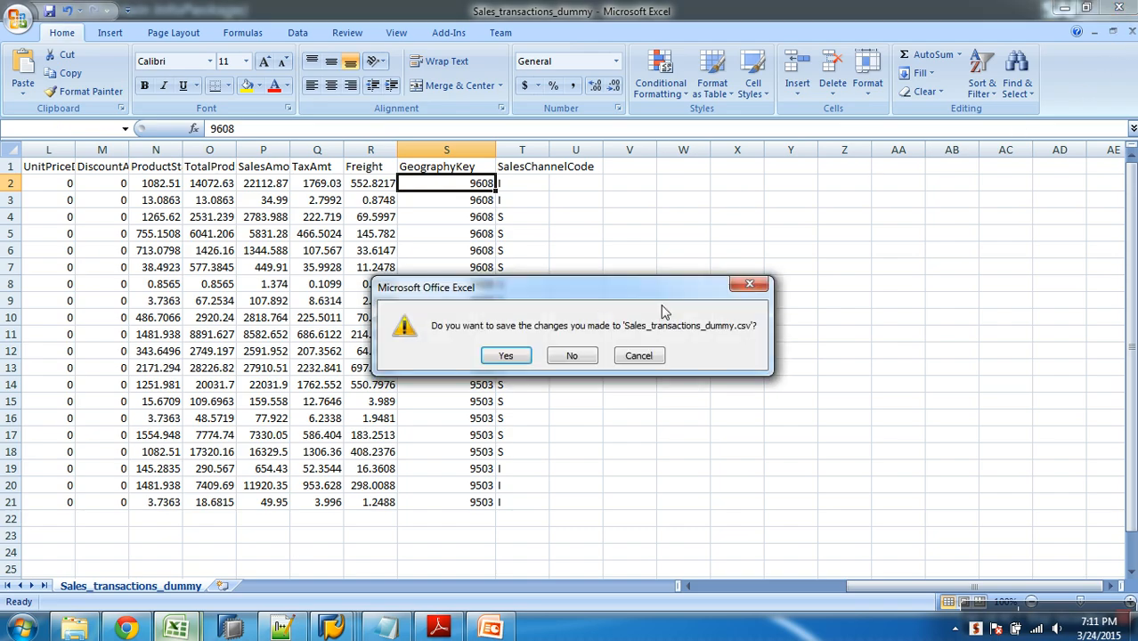
click(507, 356)
click(505, 369)
mouse_move(331, 629)
click(333, 568)
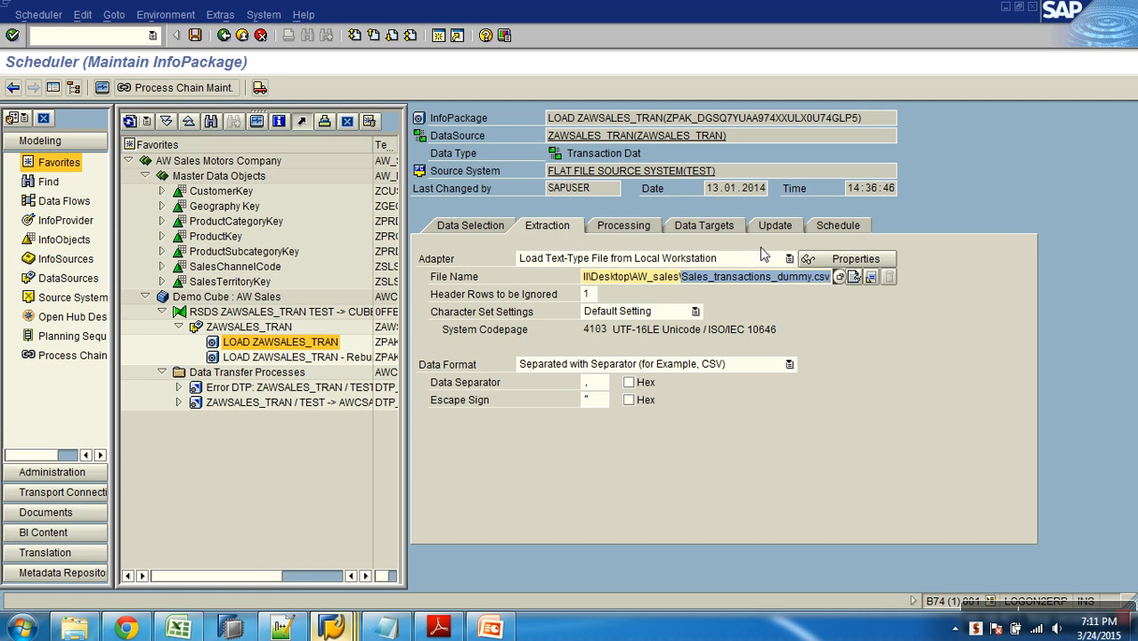
Step: Start the LOAD ZAWSALES_TRAN data load immediately and check its request in the DataSource's PSA
click(841, 225)
click(491, 383)
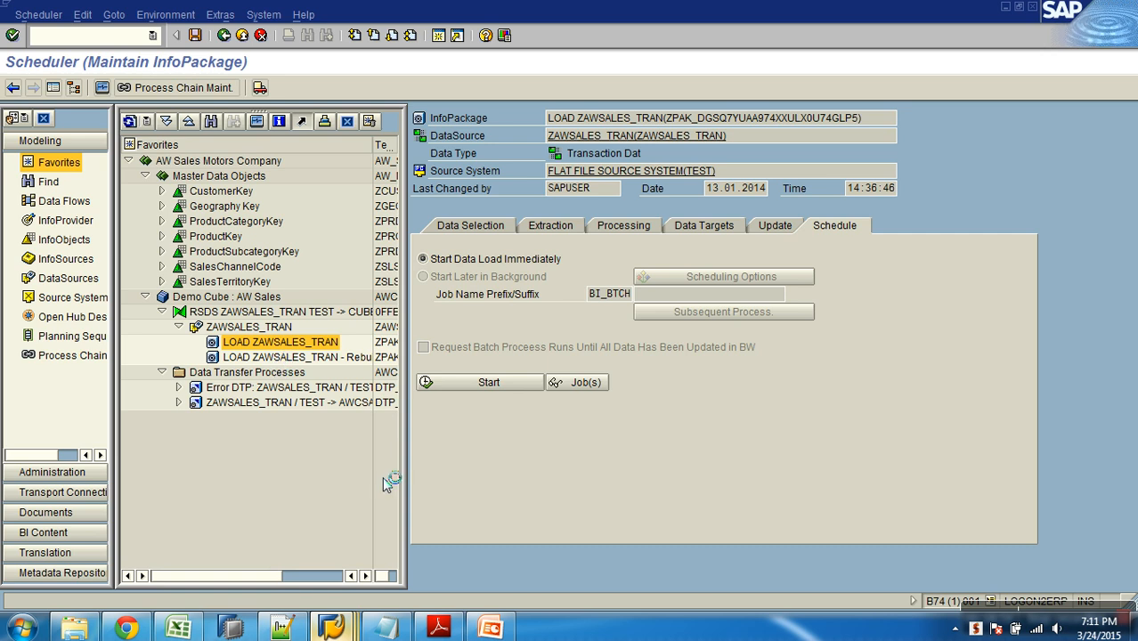
click(264, 328)
right_click(265, 327)
click(295, 481)
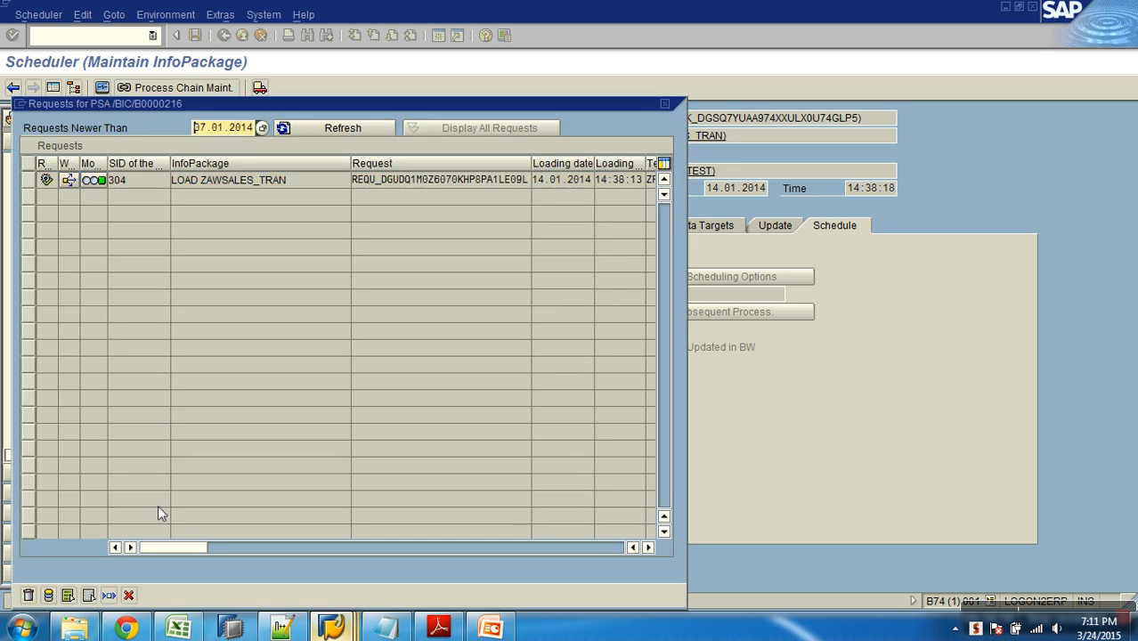
click(128, 596)
Step: Execute the ZAWSALES_TRAN / TEST -> AWCSALES data transfer process, open its request monitor and refresh the status
double_click(229, 402)
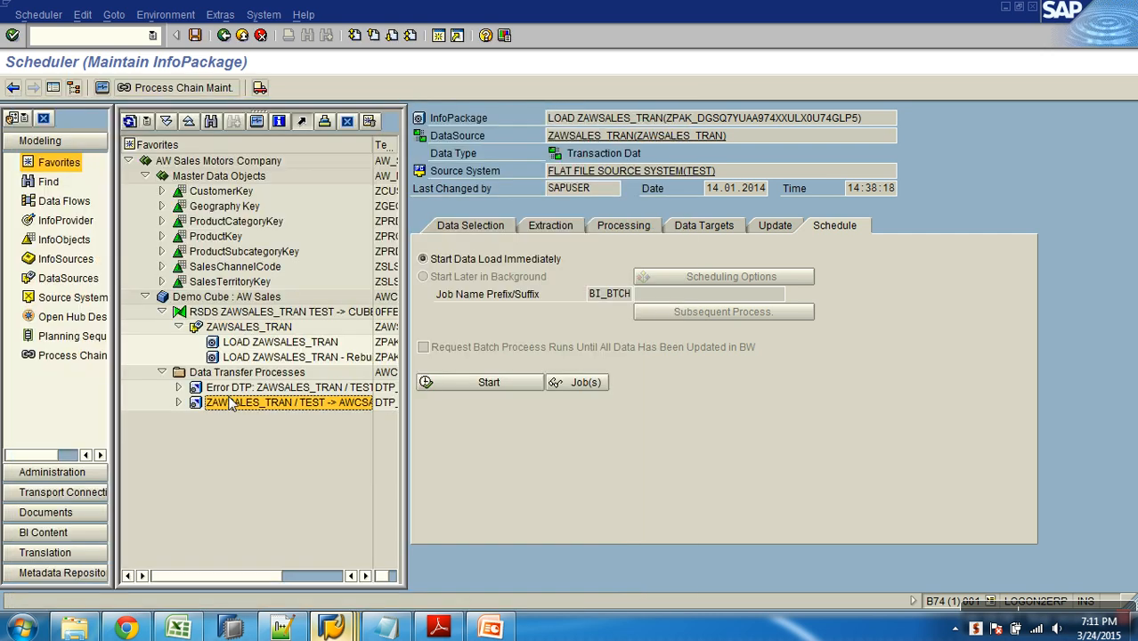
click(817, 347)
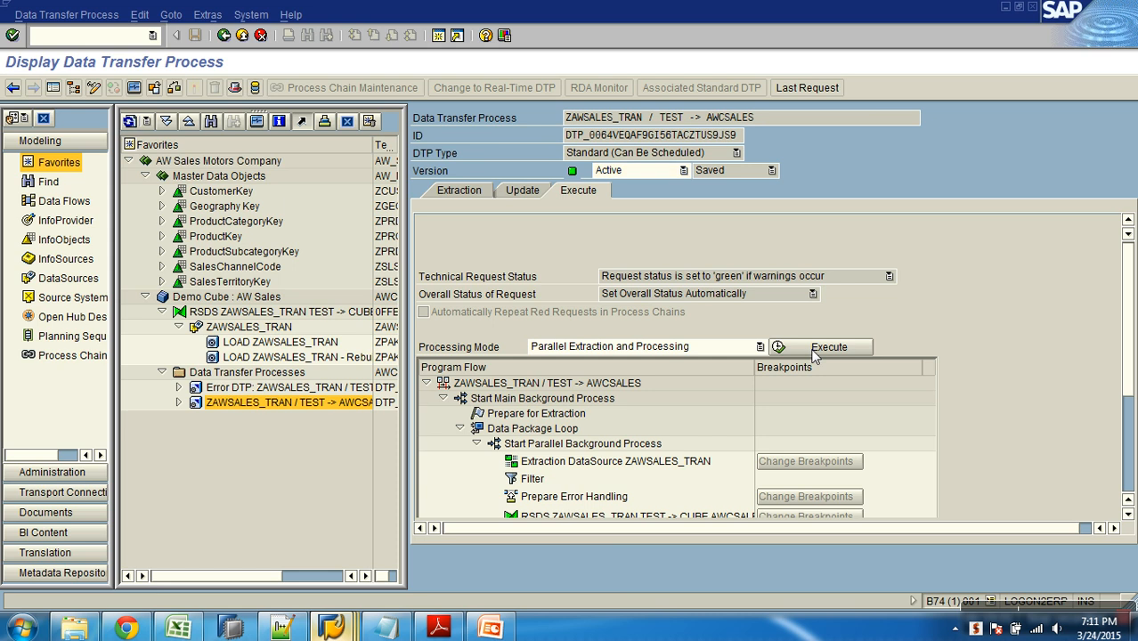
click(254, 321)
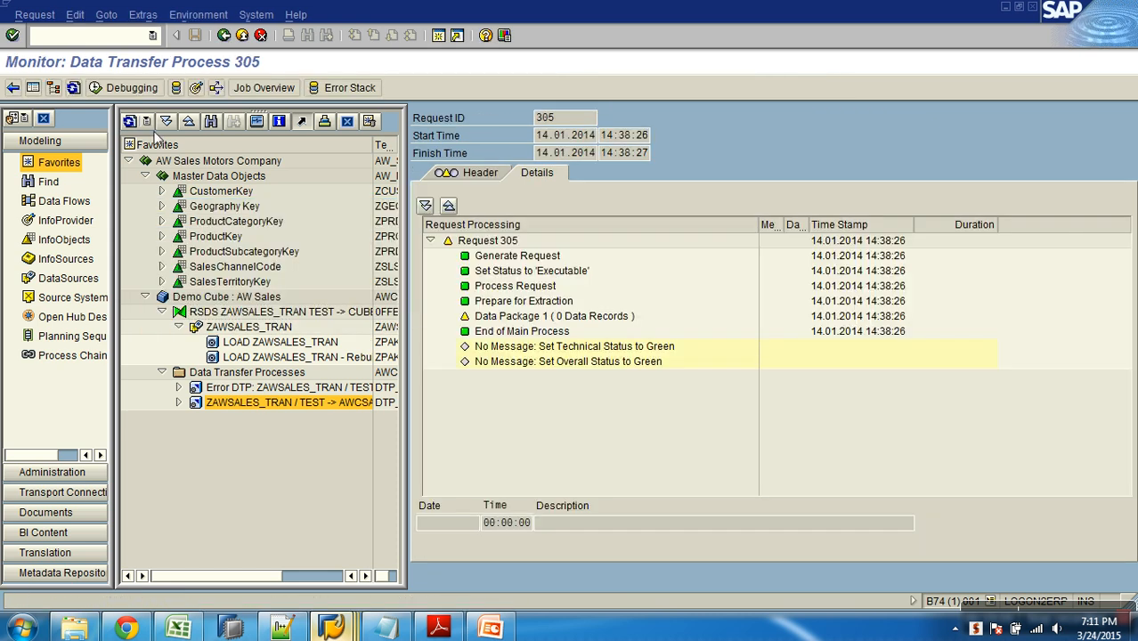
click(73, 87)
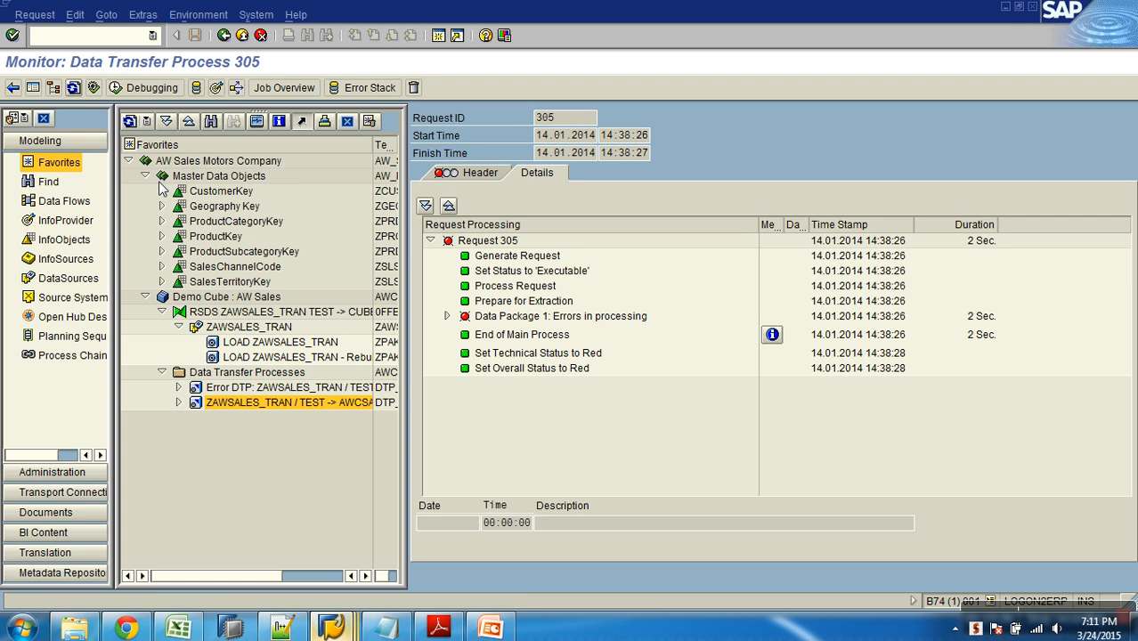
Step: Examine Data Package 1 in the monitor, including the InfoCube update's termination message and the transformation's processing steps
click(447, 317)
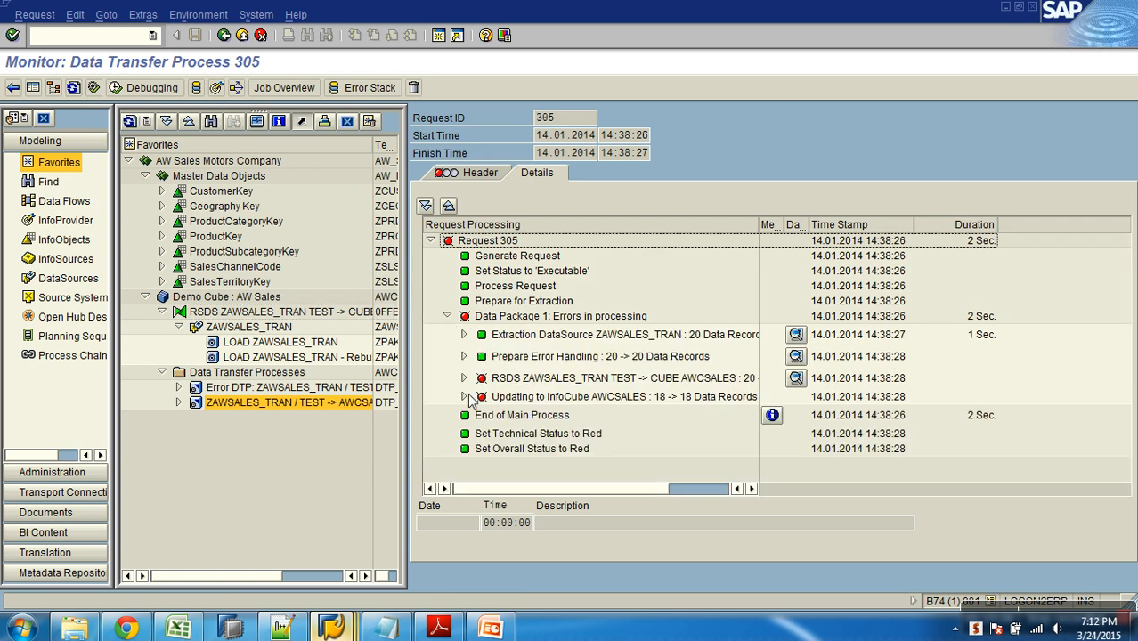
click(464, 396)
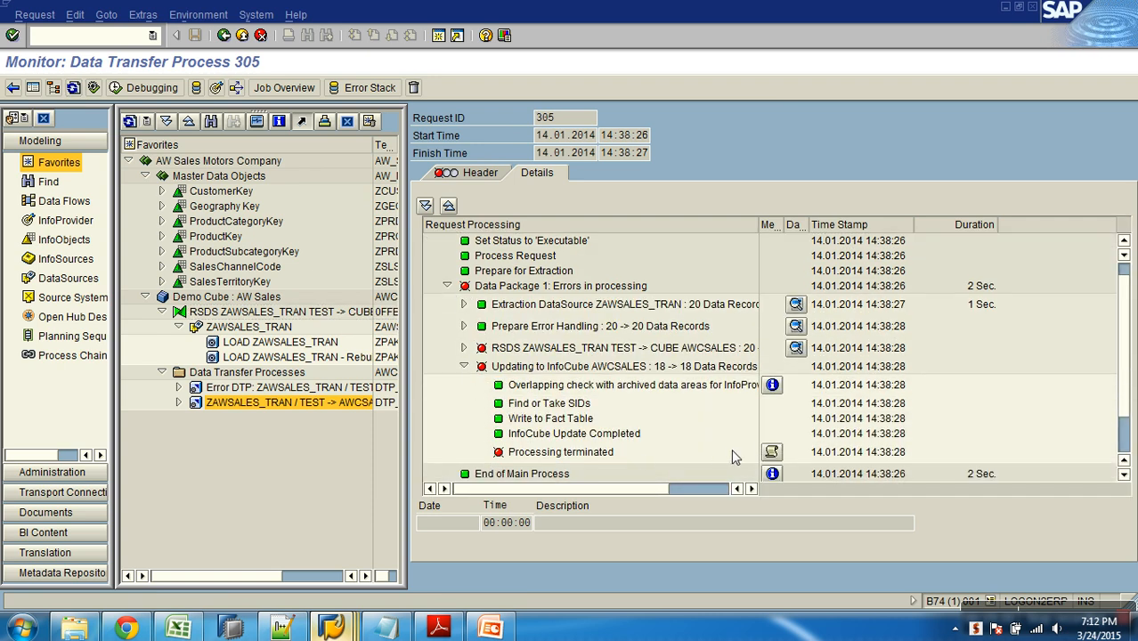
click(773, 452)
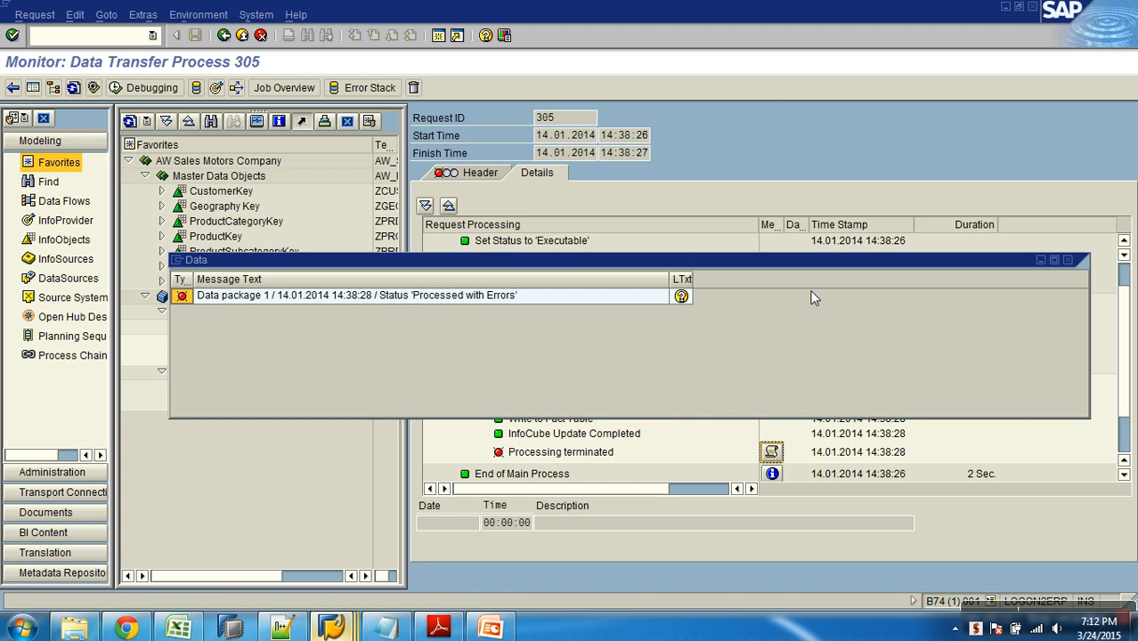
click(1068, 259)
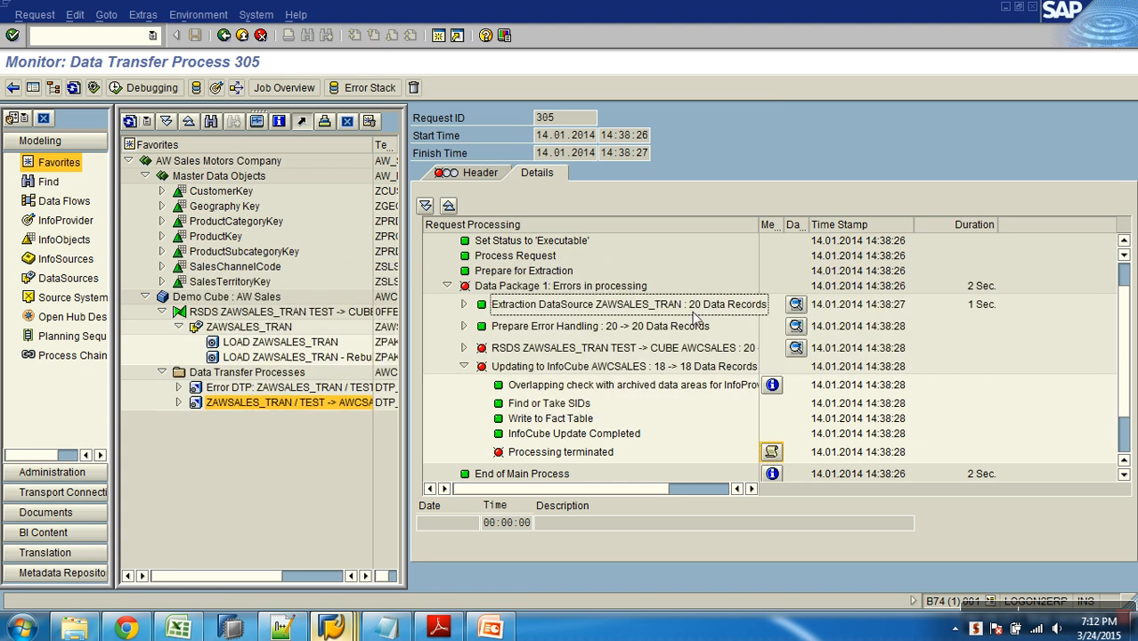
click(463, 348)
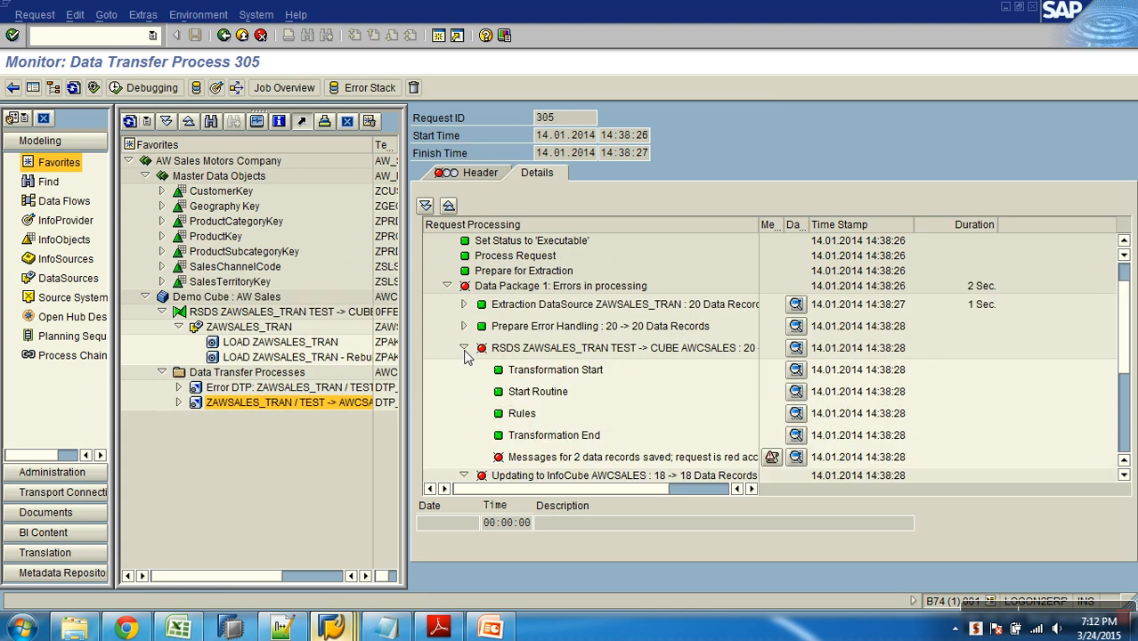
Step: Review the error handler messages for the rejected records in the transformation and display Data Package 1's records in the error stack
click(773, 457)
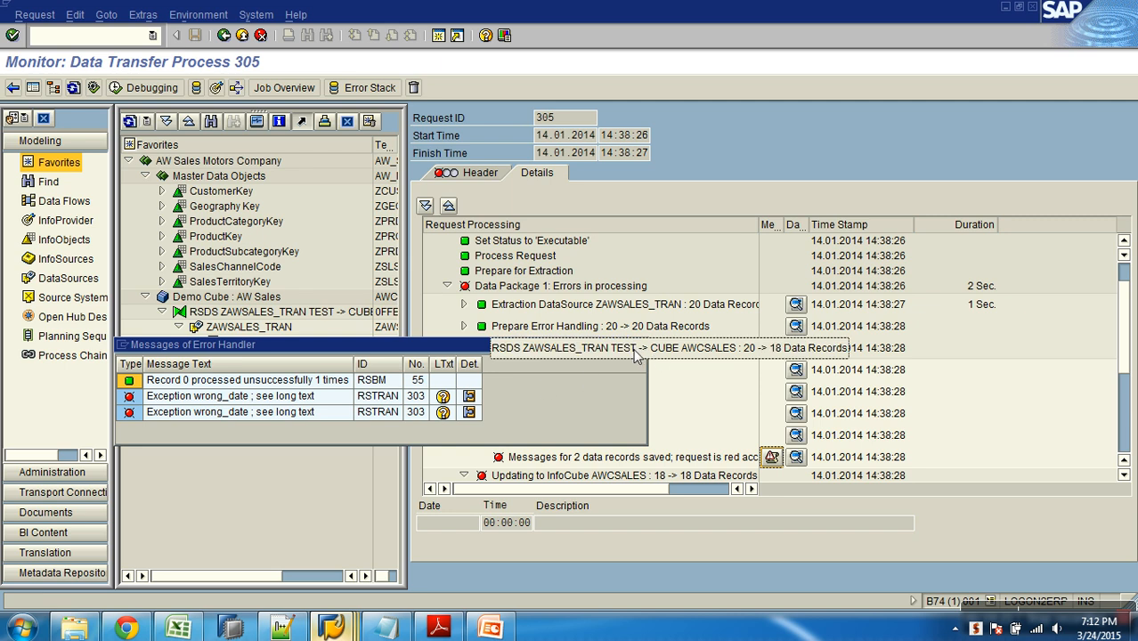
click(626, 345)
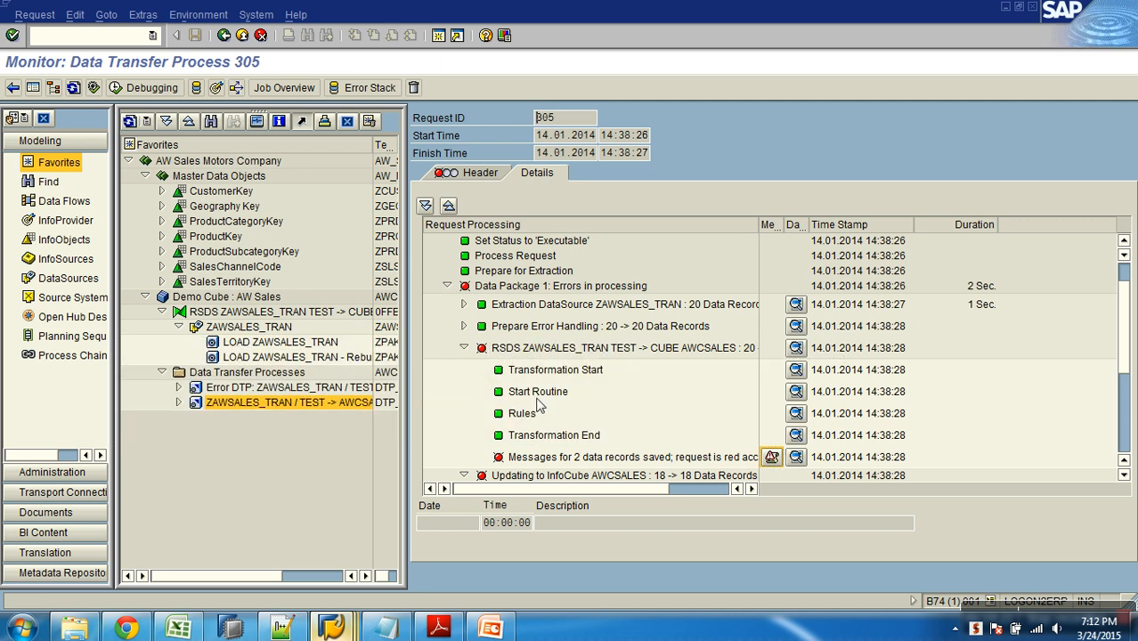
click(381, 91)
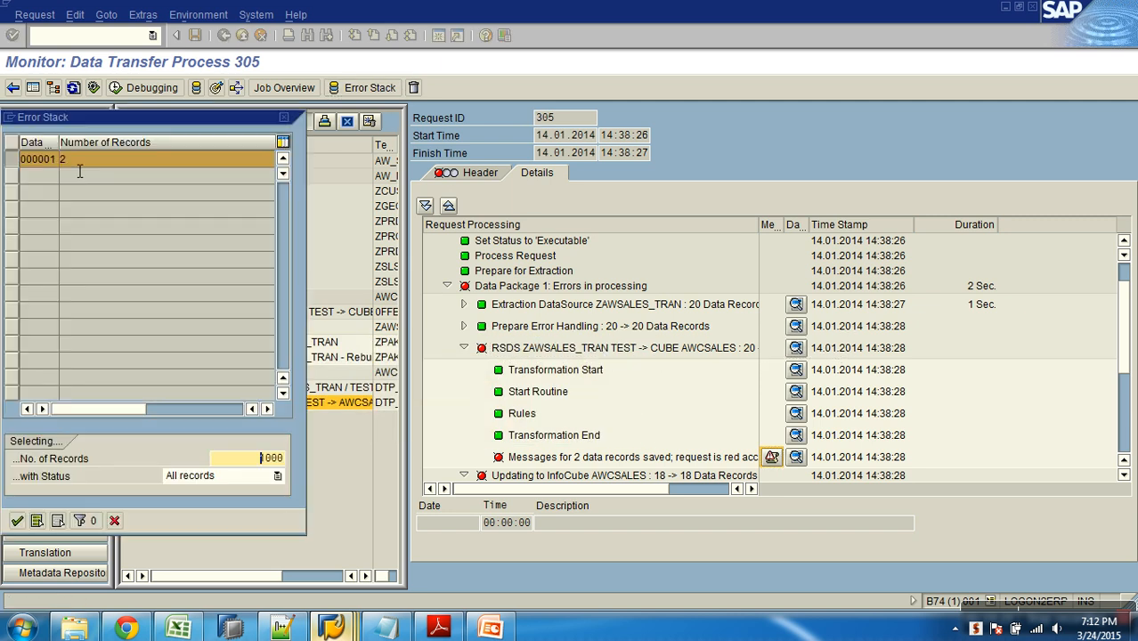
key(Return)
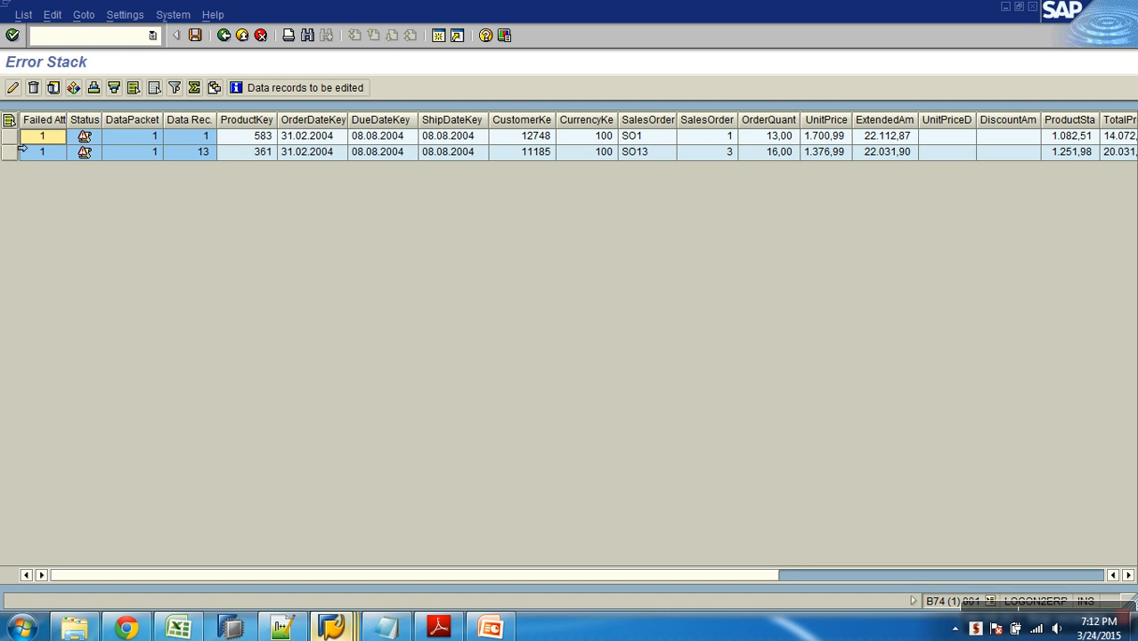
Step: Change OrderDateKey to 31.03.2004 for both error stack records, save the correction and return to the monitor
drag(9, 136, 11, 152)
click(14, 87)
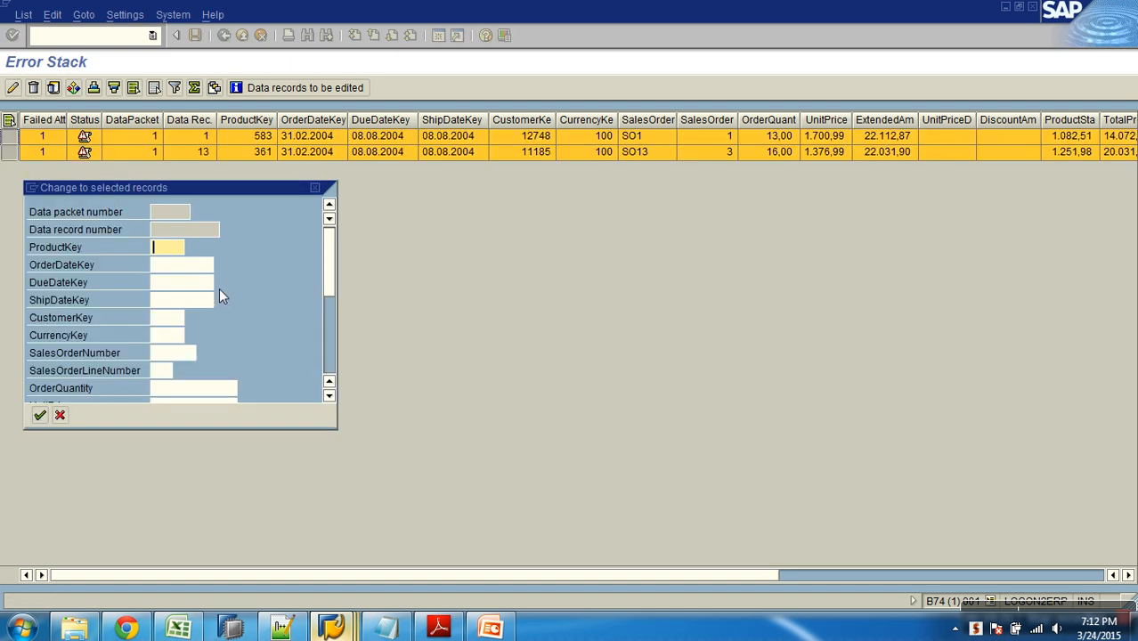
click(187, 267)
click(182, 280)
click(39, 415)
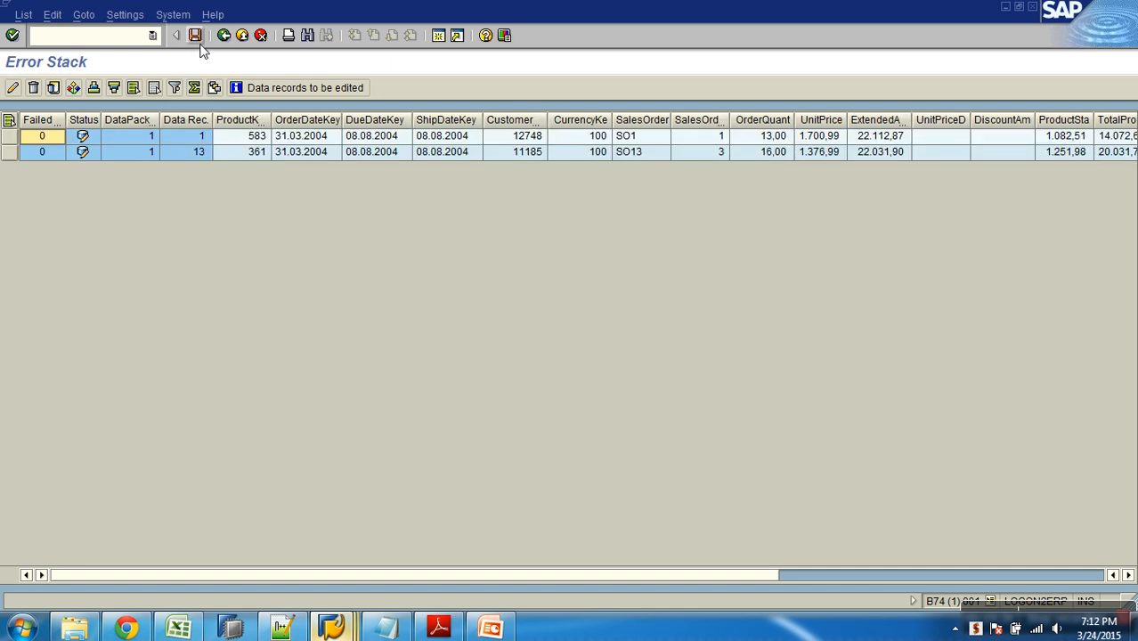
click(195, 35)
click(223, 35)
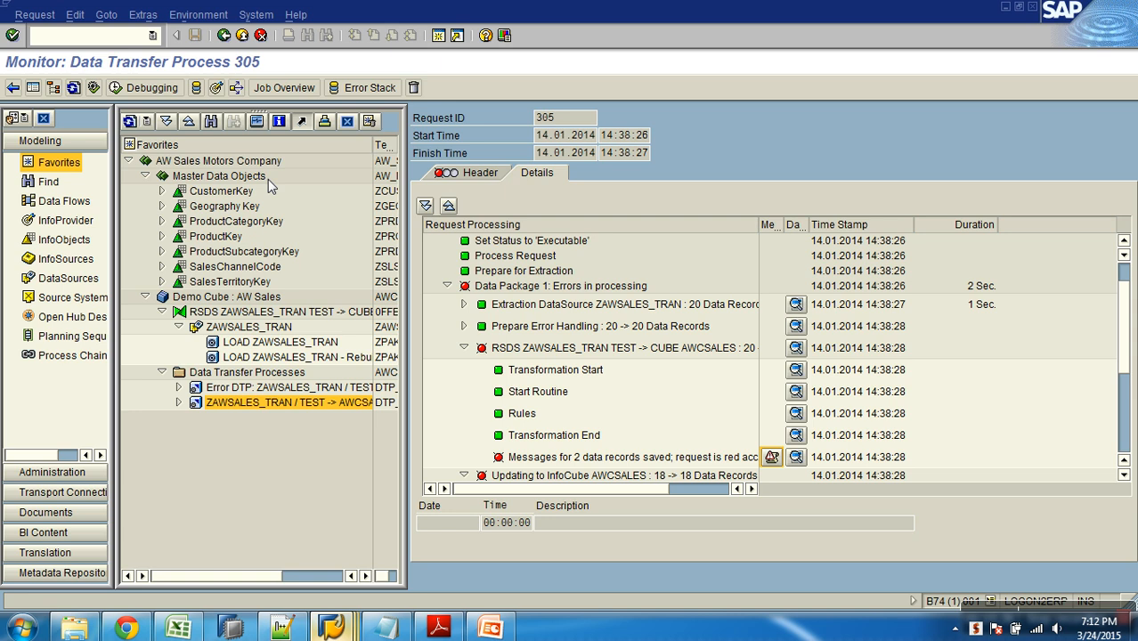
Step: Execute the error DTP for ZAWSALES_TRAN / TEST -> AWCSALES and display its request monitor
click(242, 35)
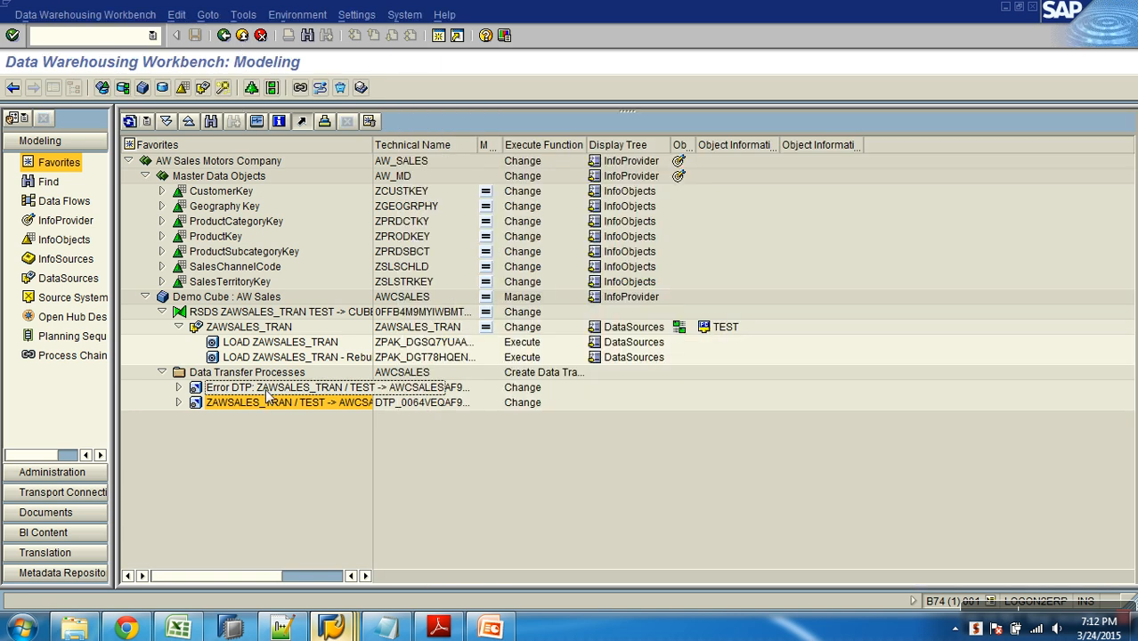
double_click(260, 388)
click(818, 347)
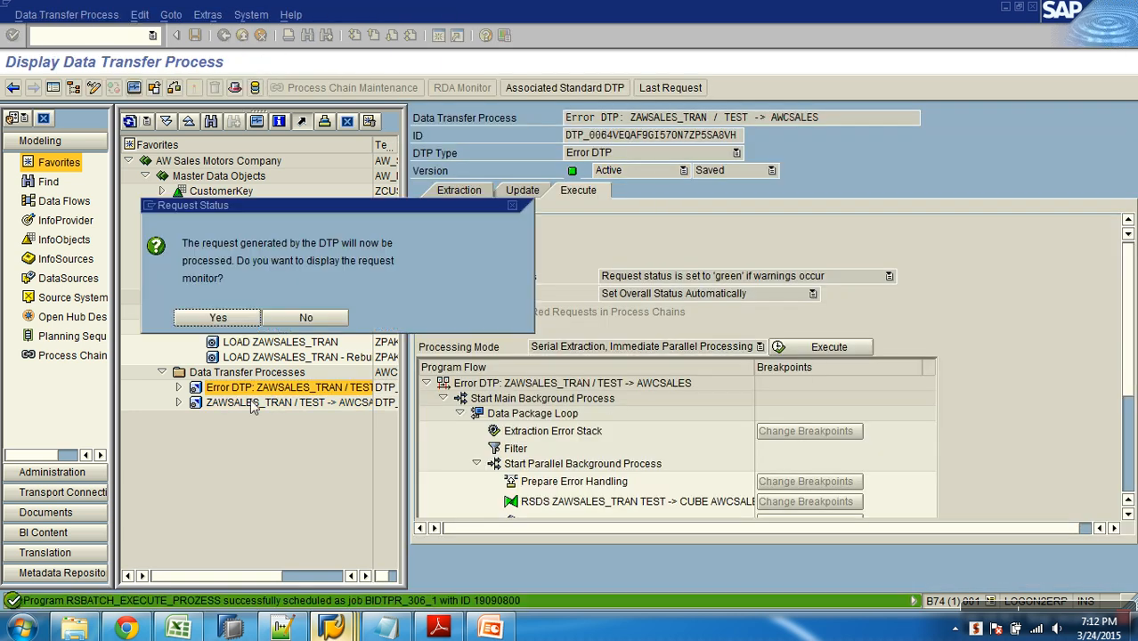
click(218, 318)
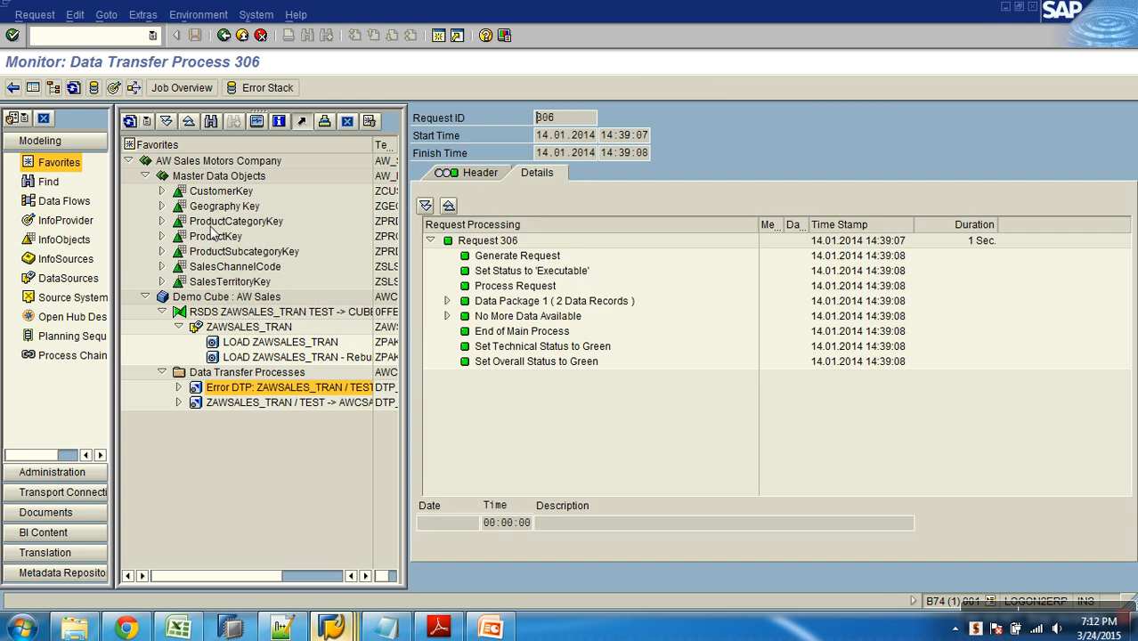
Step: Manage the AWCSALES InfoCube, set request 305's status to green and check the transferred and added records
right_click(247, 299)
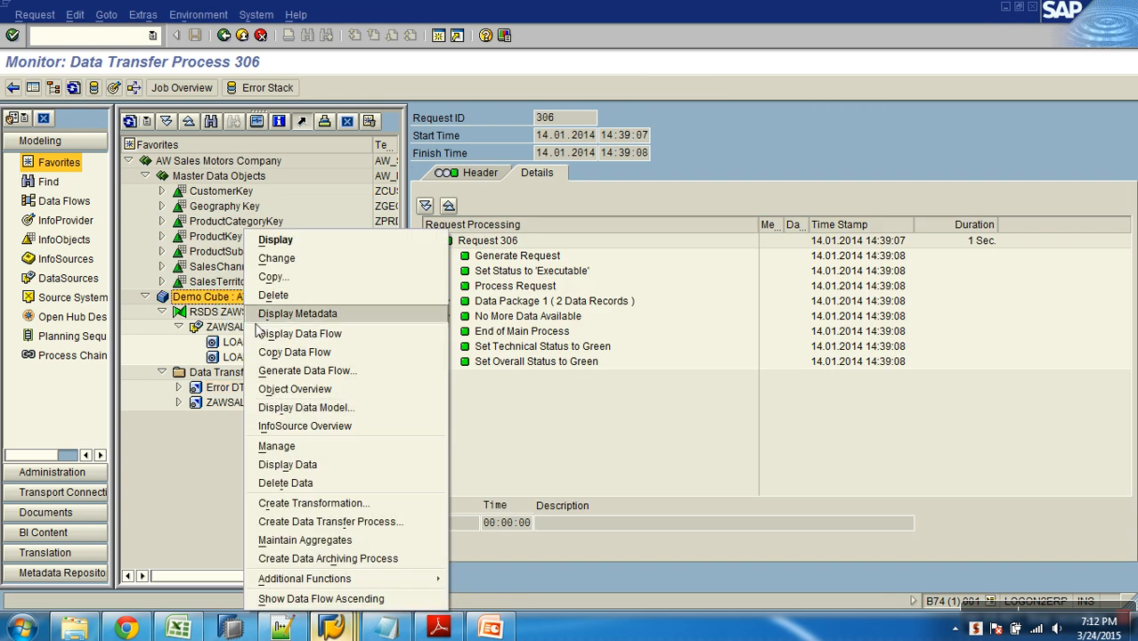
click(318, 445)
click(617, 345)
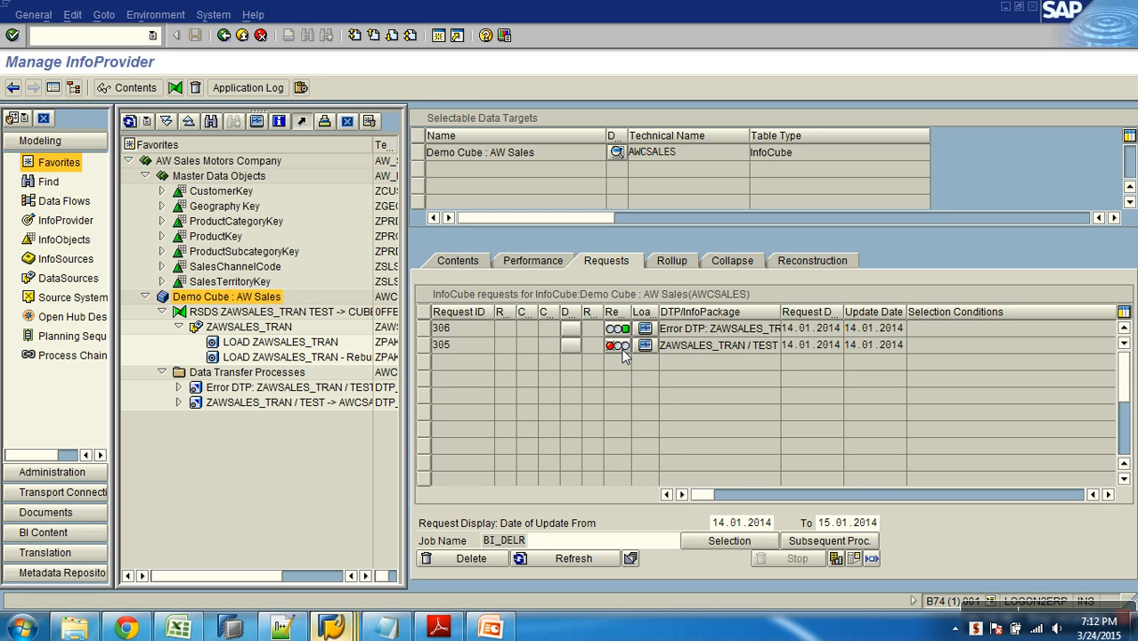
click(40, 275)
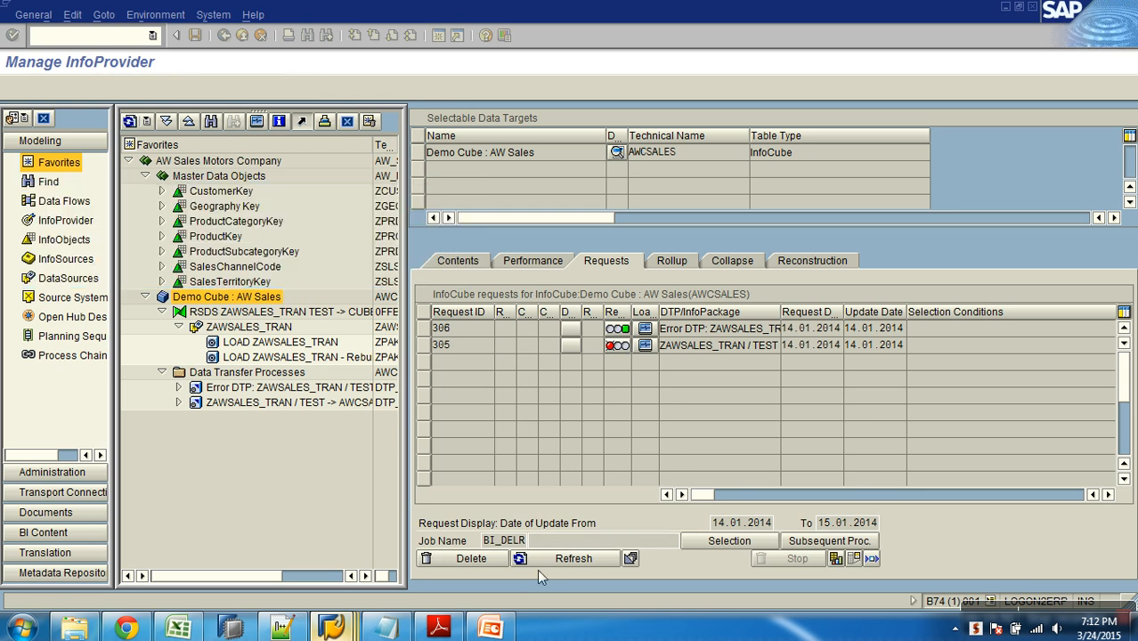
click(1109, 495)
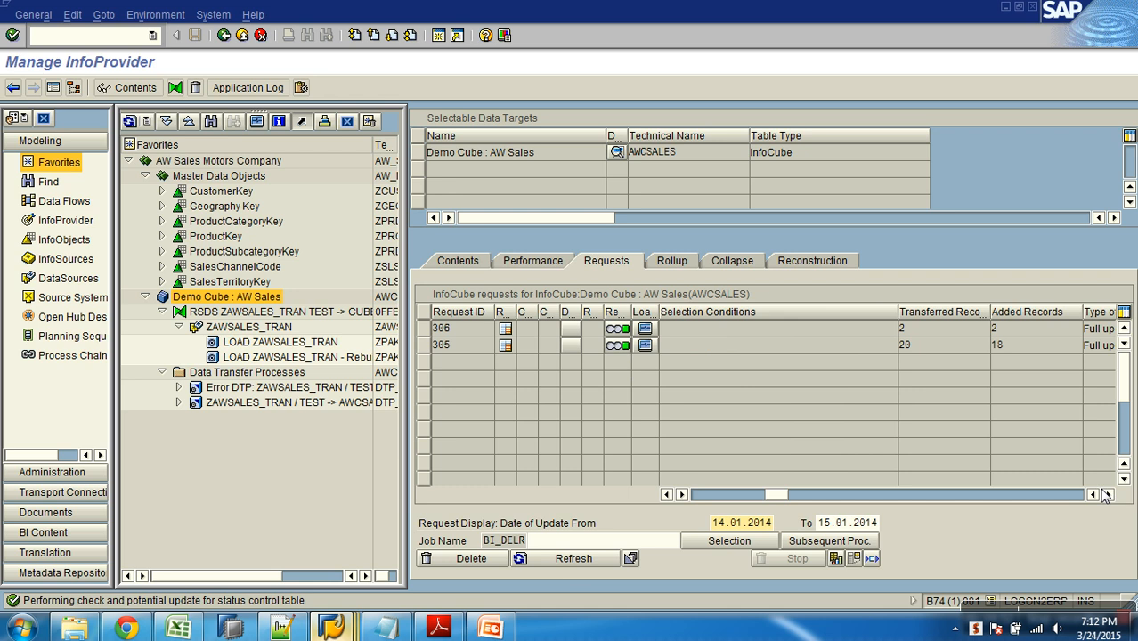
Step: Display the AWCSALES InfoCube content with all characteristics selected for output
click(459, 261)
click(485, 526)
click(105, 89)
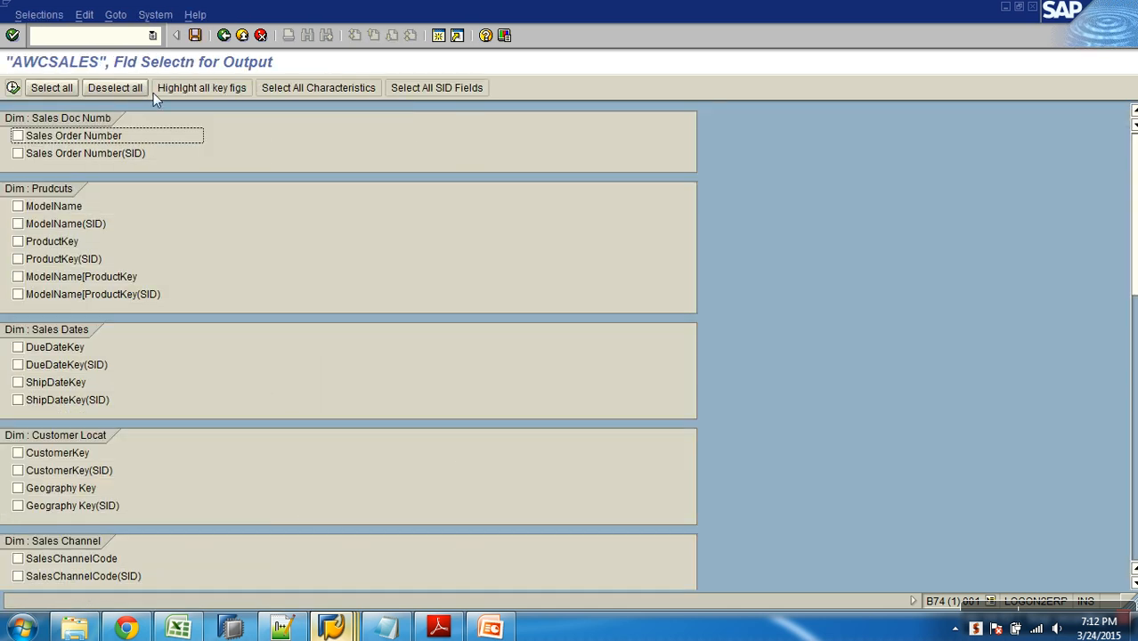
click(307, 86)
click(13, 87)
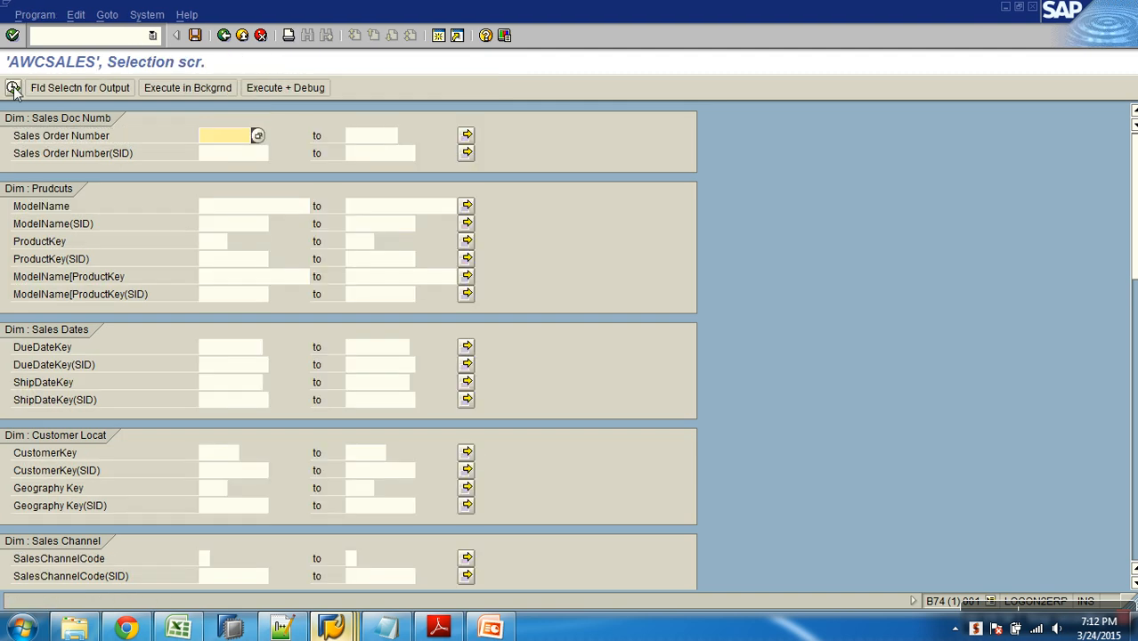
click(13, 88)
click(564, 123)
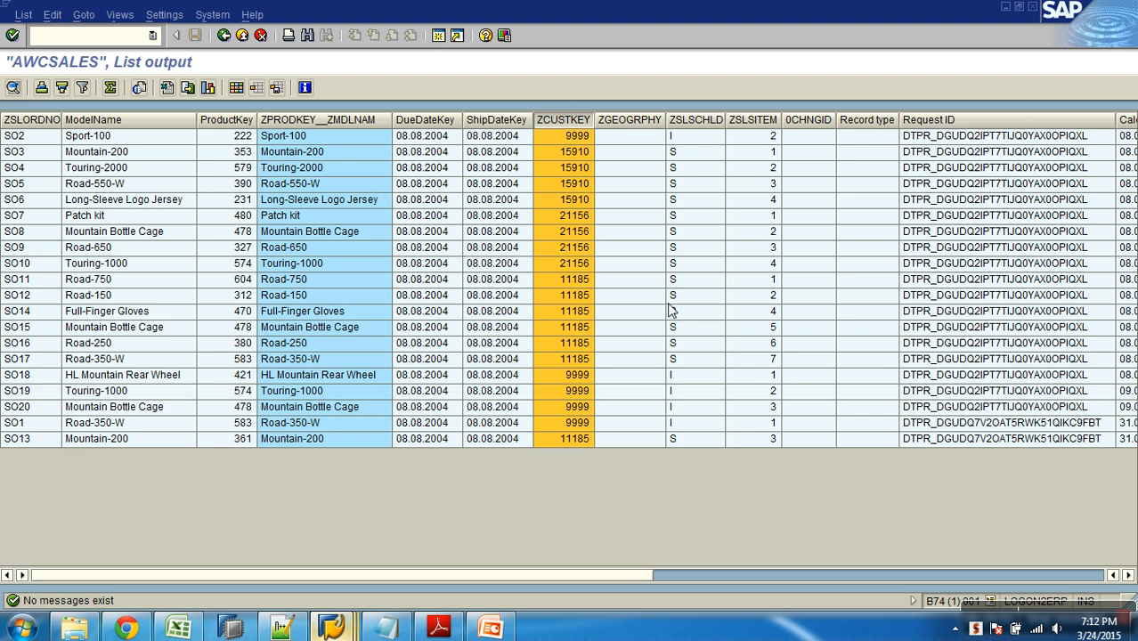
Step: Examine the ZGEOGRPHY values of the loaded records across the list output and return to the InfoCube's management
click(640, 139)
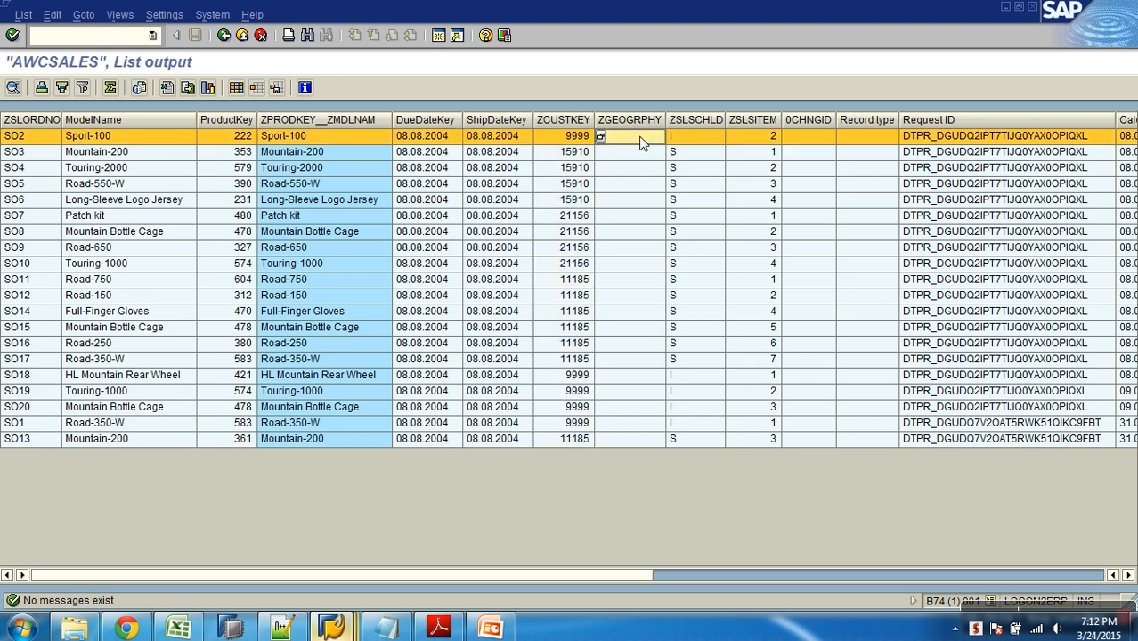
click(637, 153)
click(635, 172)
click(633, 233)
click(633, 281)
click(632, 347)
click(629, 393)
click(627, 409)
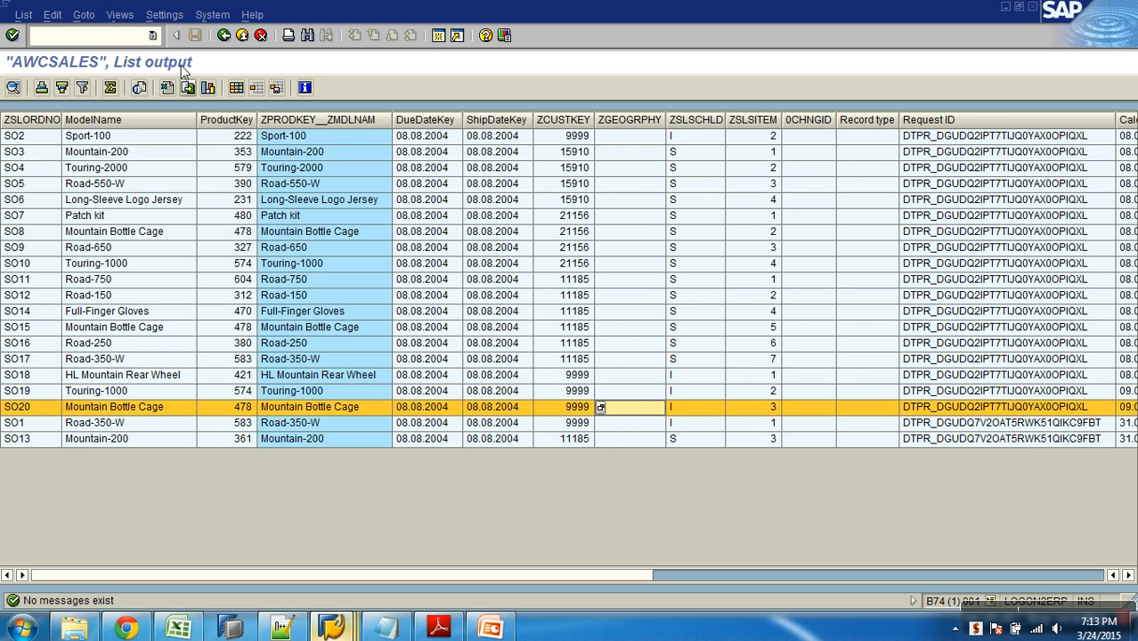
click(224, 36)
click(241, 37)
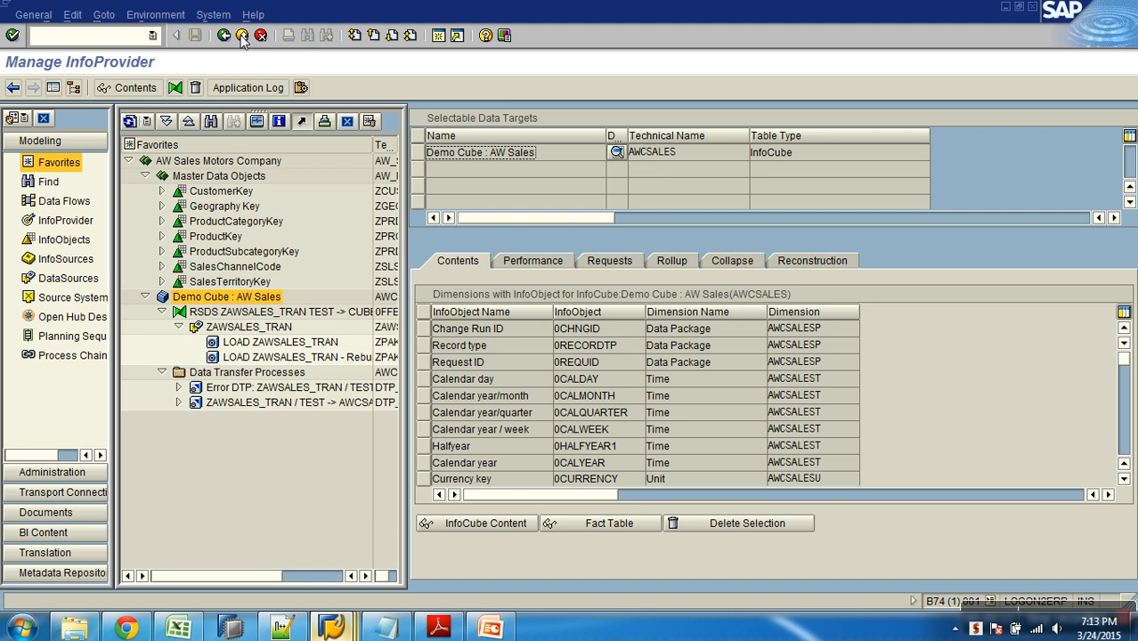
Step: Switch to Excel and open Sales_transactions_dummy to check the geography keys in the source data
right_click(294, 312)
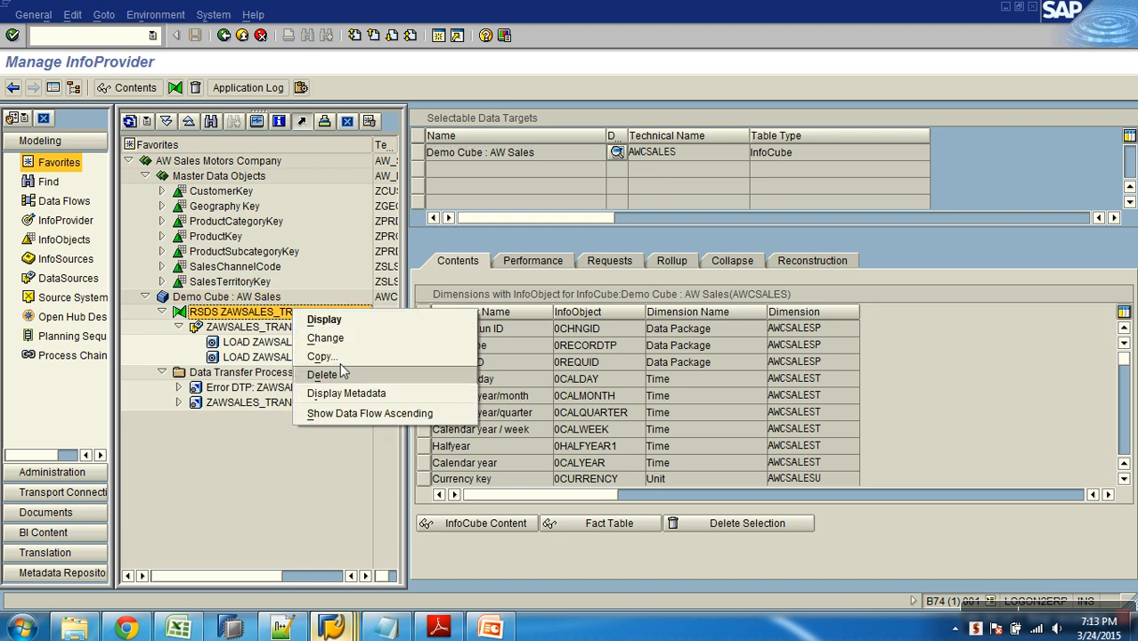
click(178, 629)
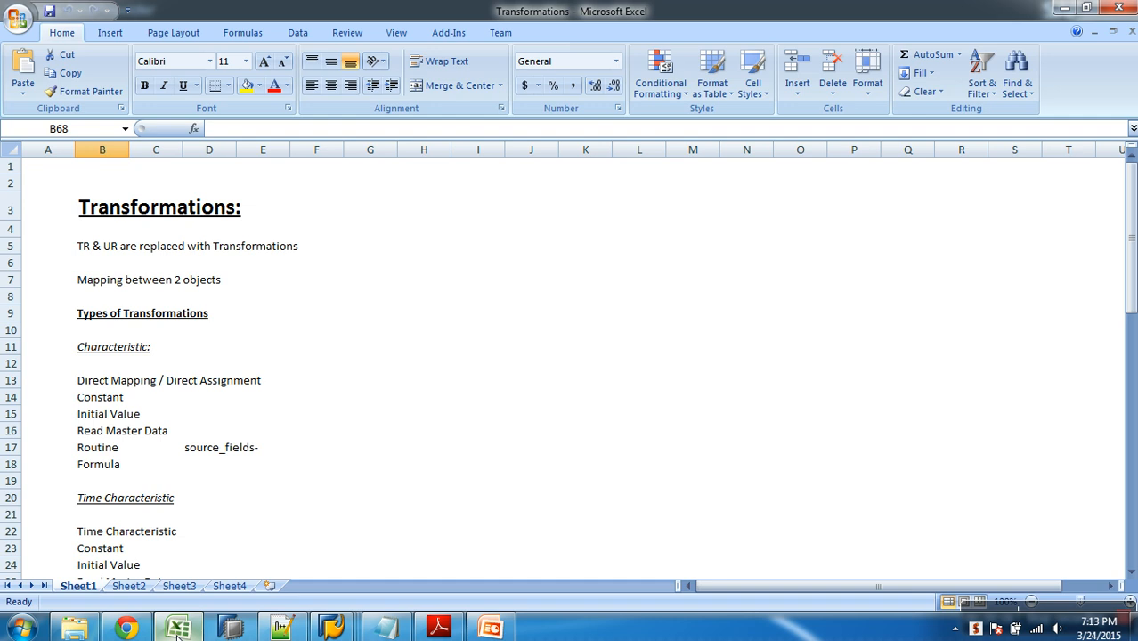
click(18, 18)
click(178, 71)
click(1077, 586)
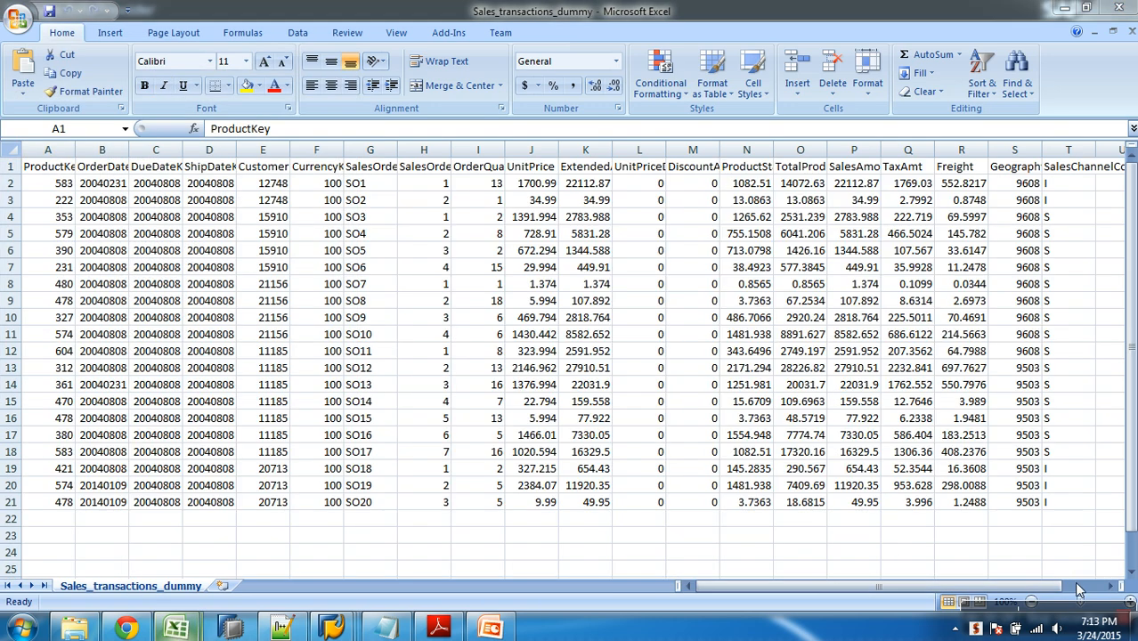
click(1029, 186)
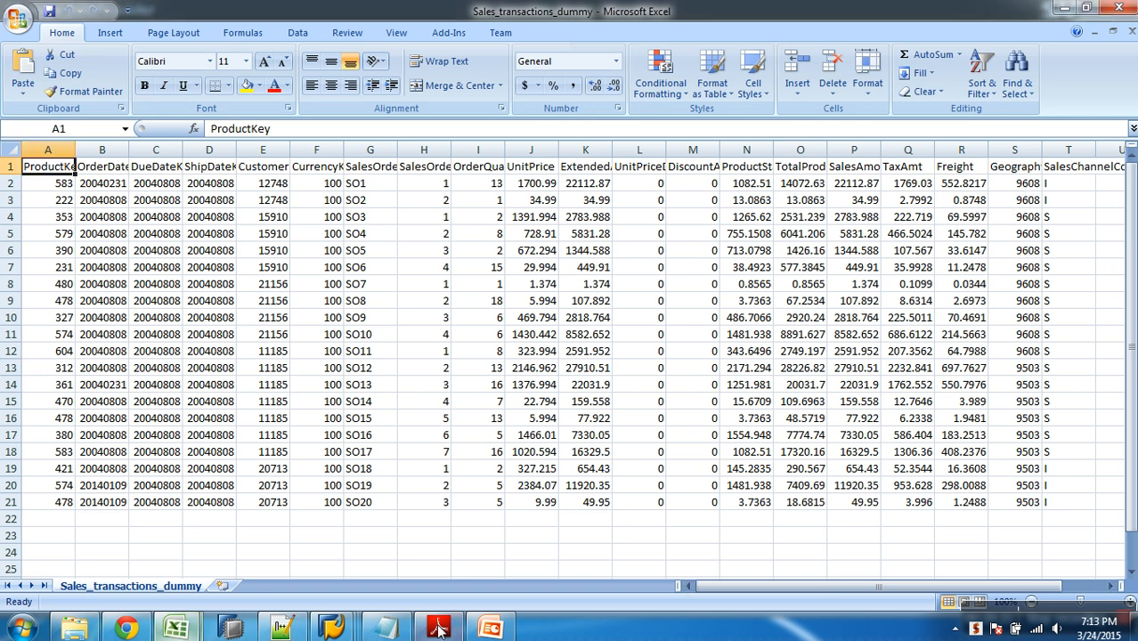
Step: Switch to the SAP table display and list the ZGEO_MAPP entries to check the old and new geography keys
mouse_move(493, 629)
click(479, 544)
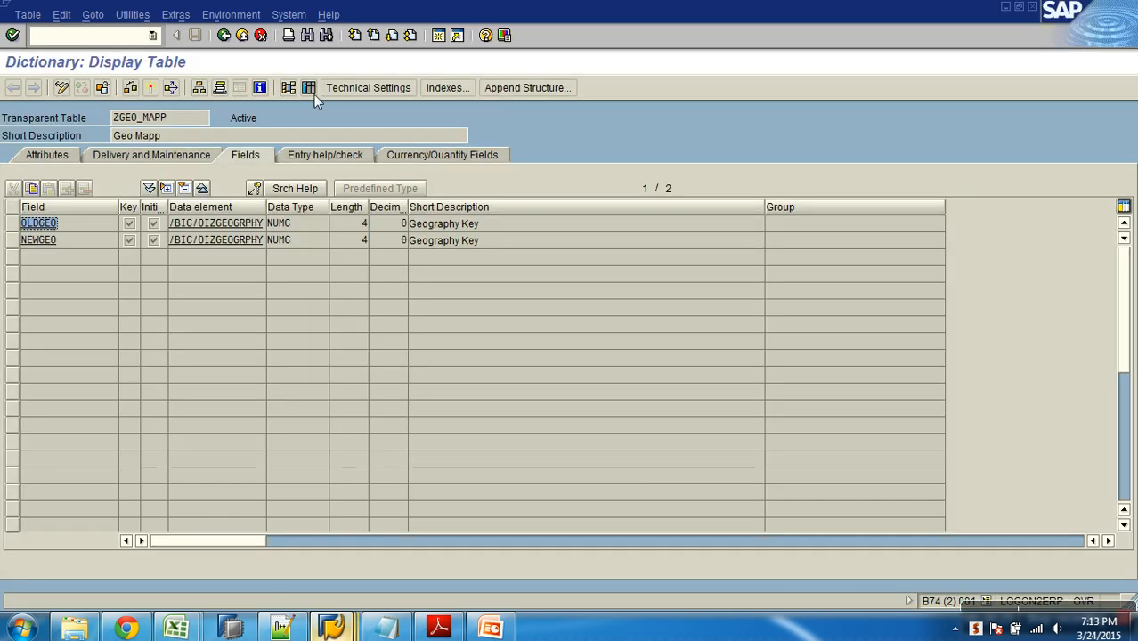
click(308, 87)
key(F8)
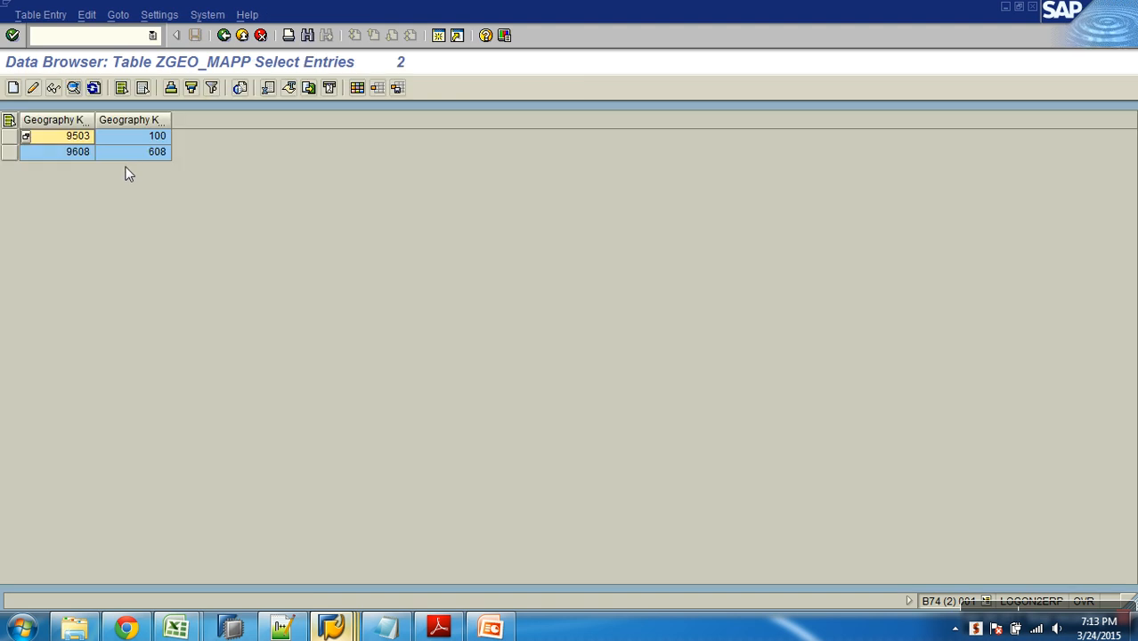
click(71, 157)
click(80, 139)
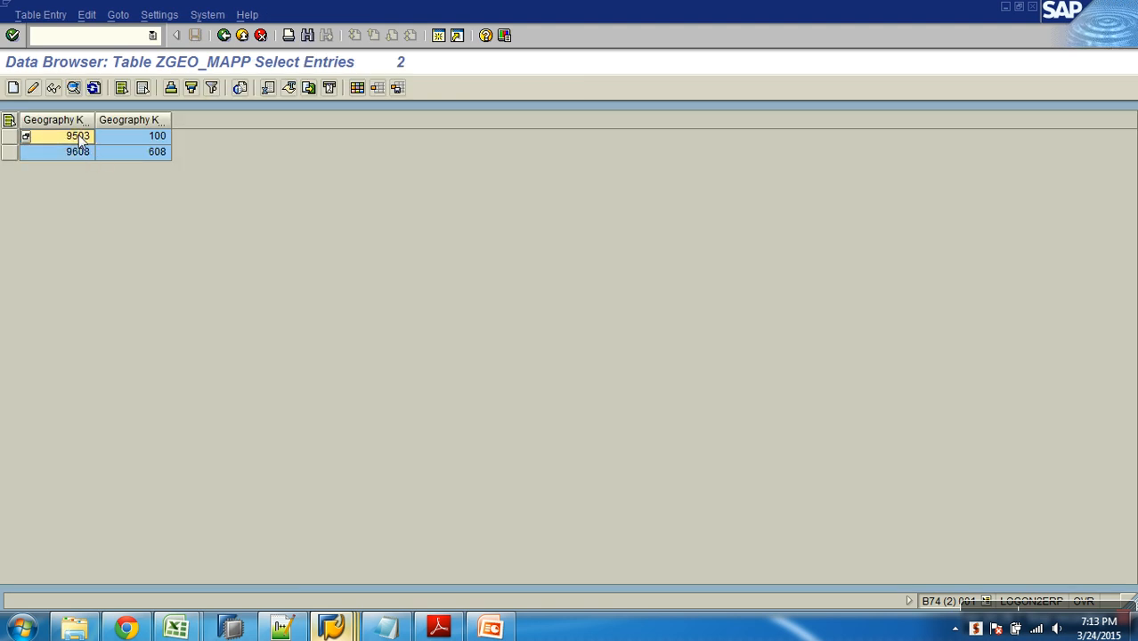
Step: Return to the InfoProvider management session and select the LOAD ZAWSALES_TRAN request in the ZAWSALES_TRAN DataSource's PSA
mouse_move(331, 629)
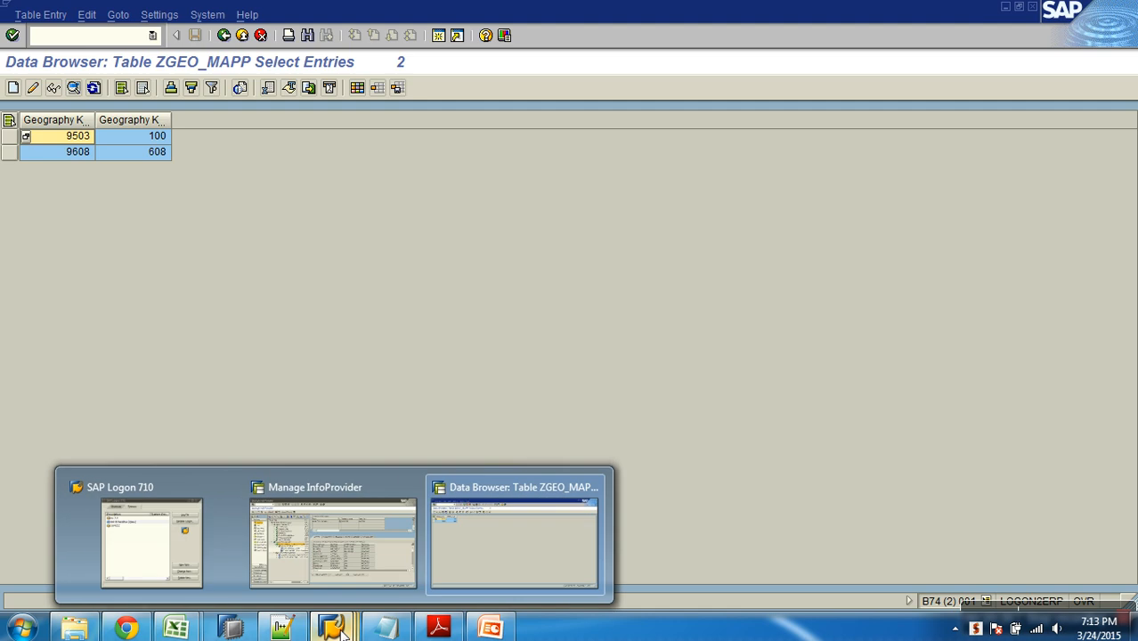
click(337, 575)
right_click(252, 327)
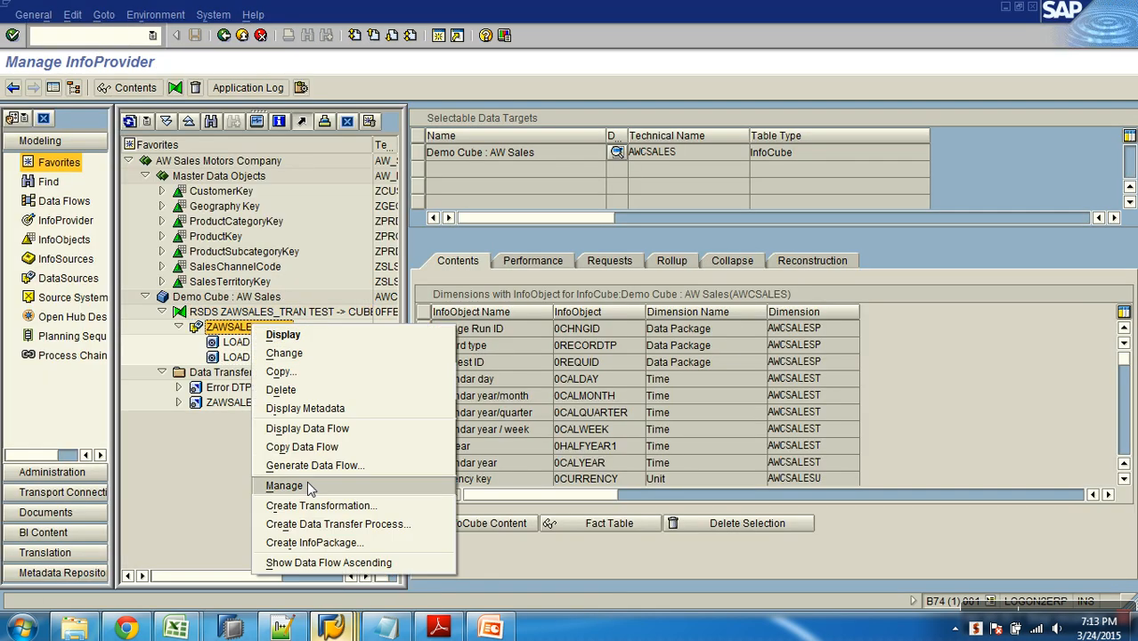
click(307, 482)
click(29, 180)
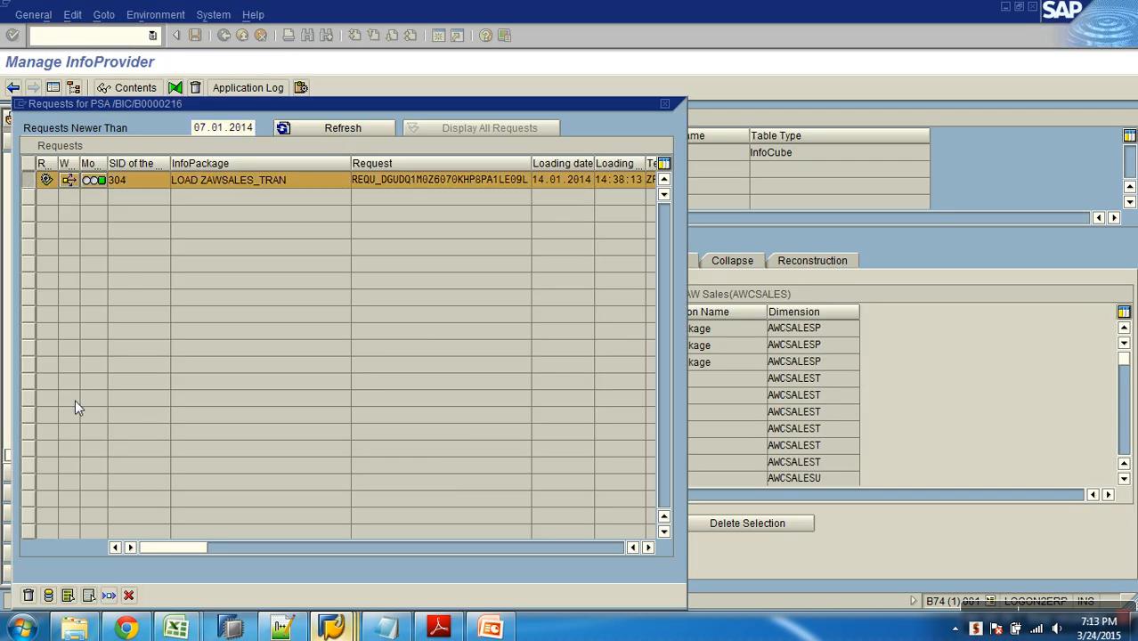
Step: Display the PSA records of the selected request, inspect the GeographyKey column and go back to the request list
click(49, 595)
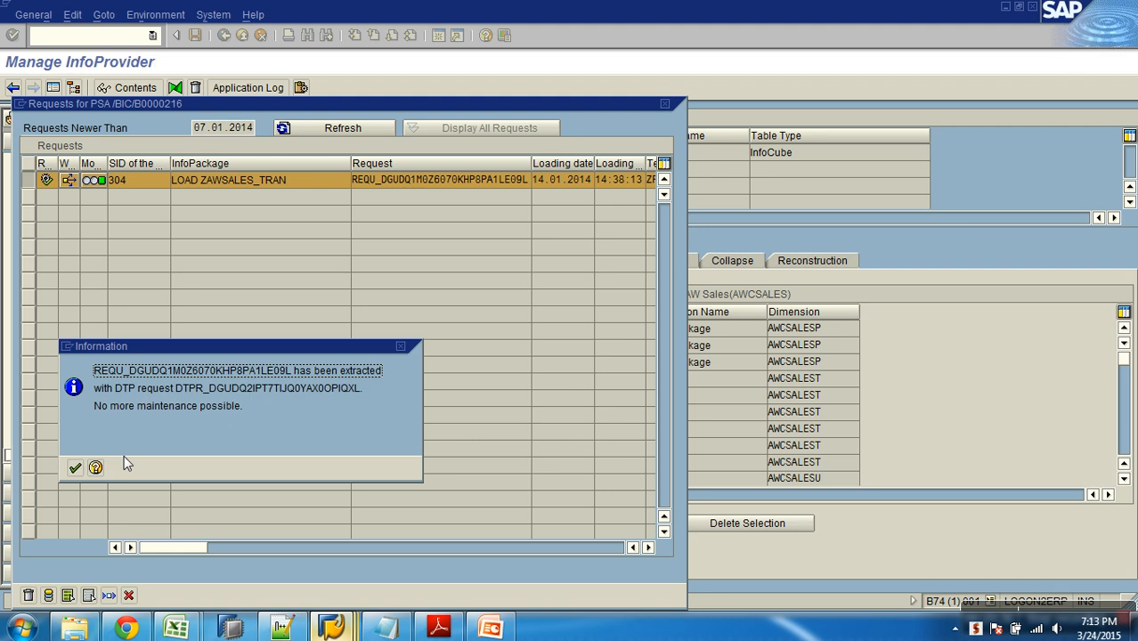
click(78, 464)
key(Return)
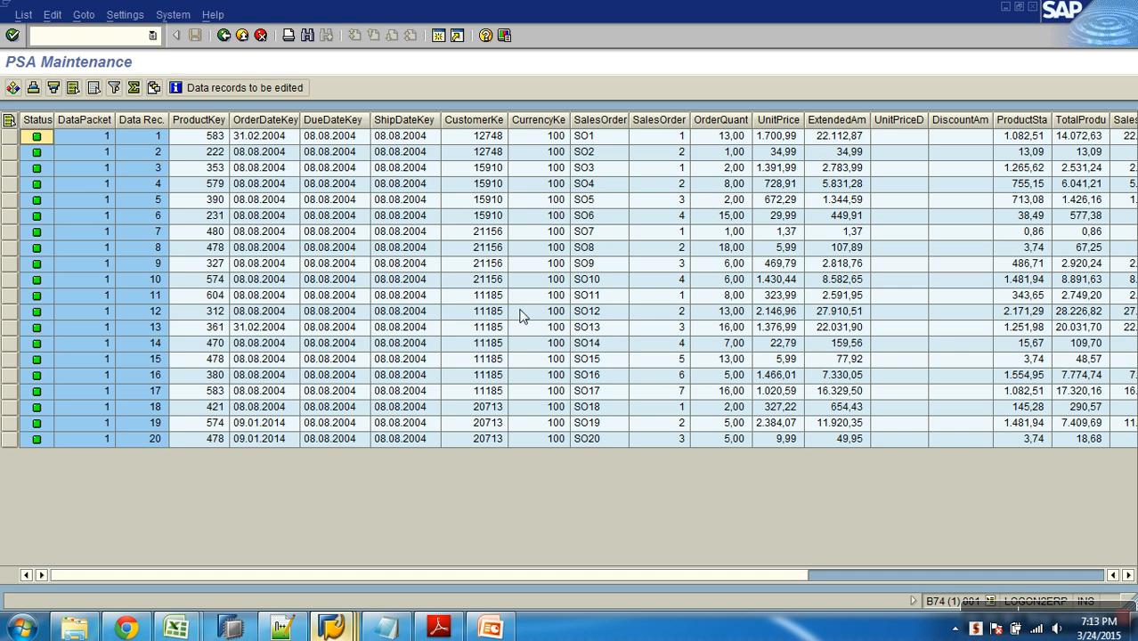
click(1029, 577)
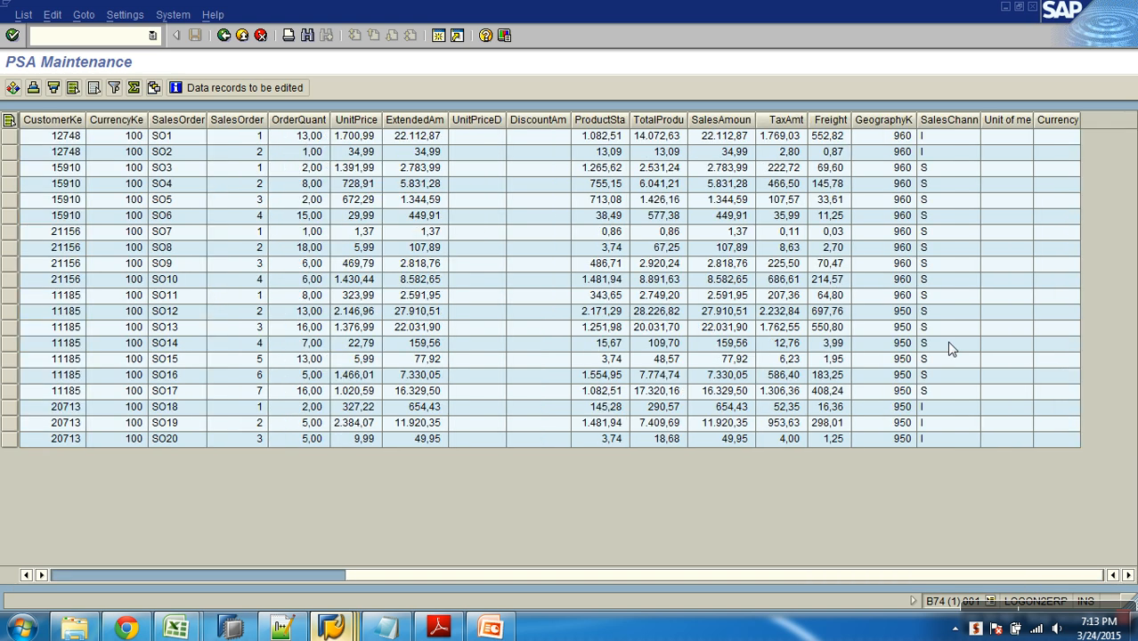
click(905, 123)
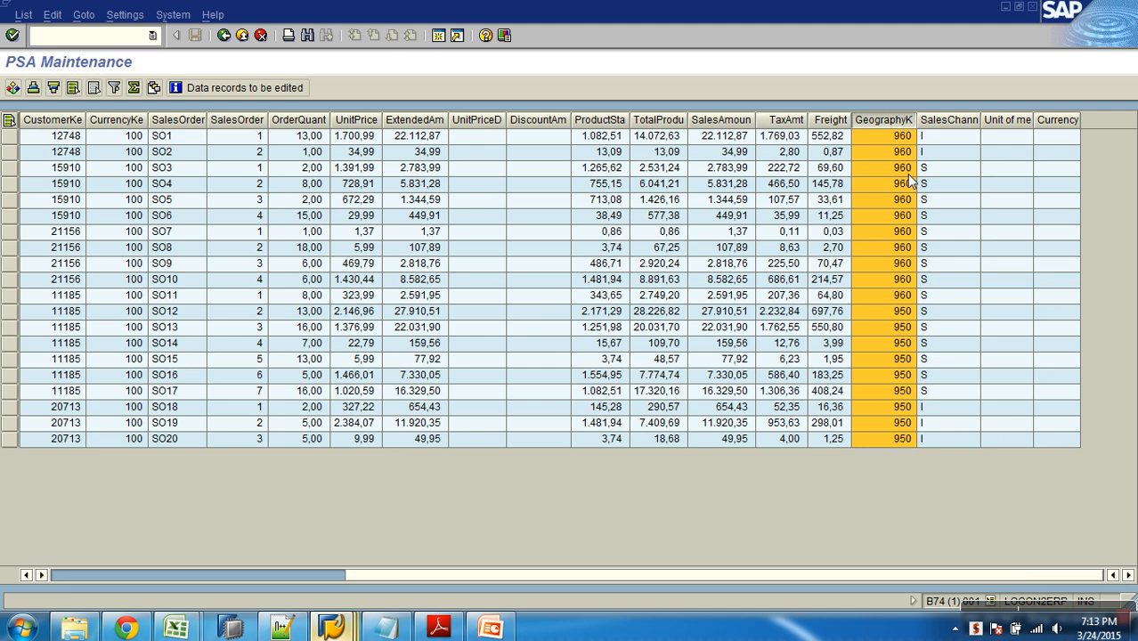
click(246, 37)
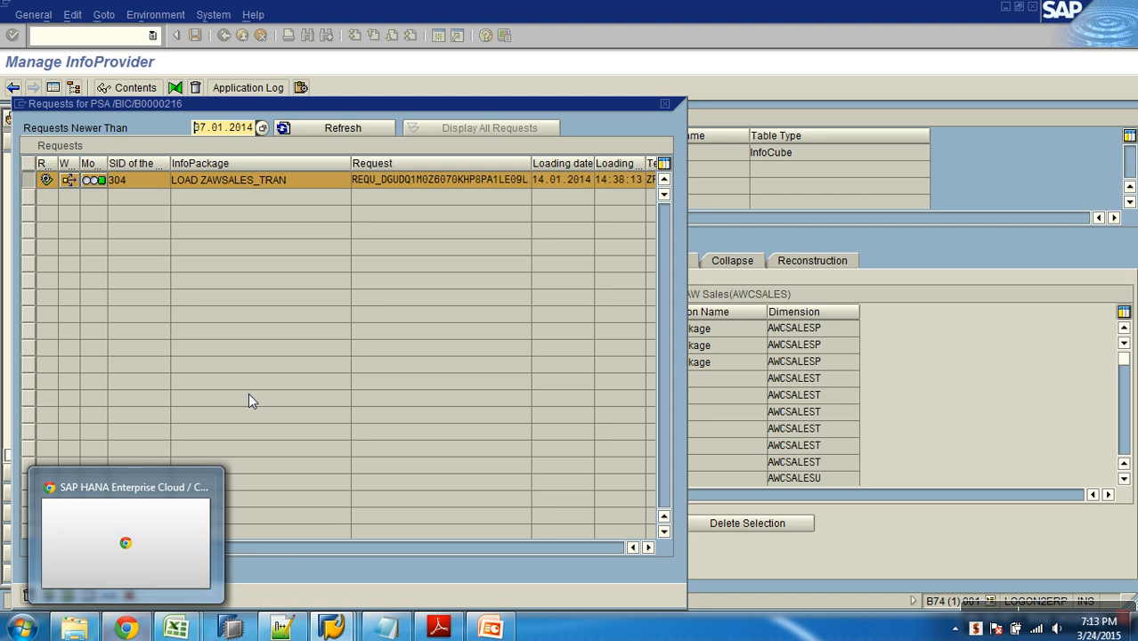
Step: Set the GEOGRAPHYKEY field length to 4 in the ZAWSALES_TRAN DataSource and activate the DataSource
click(665, 104)
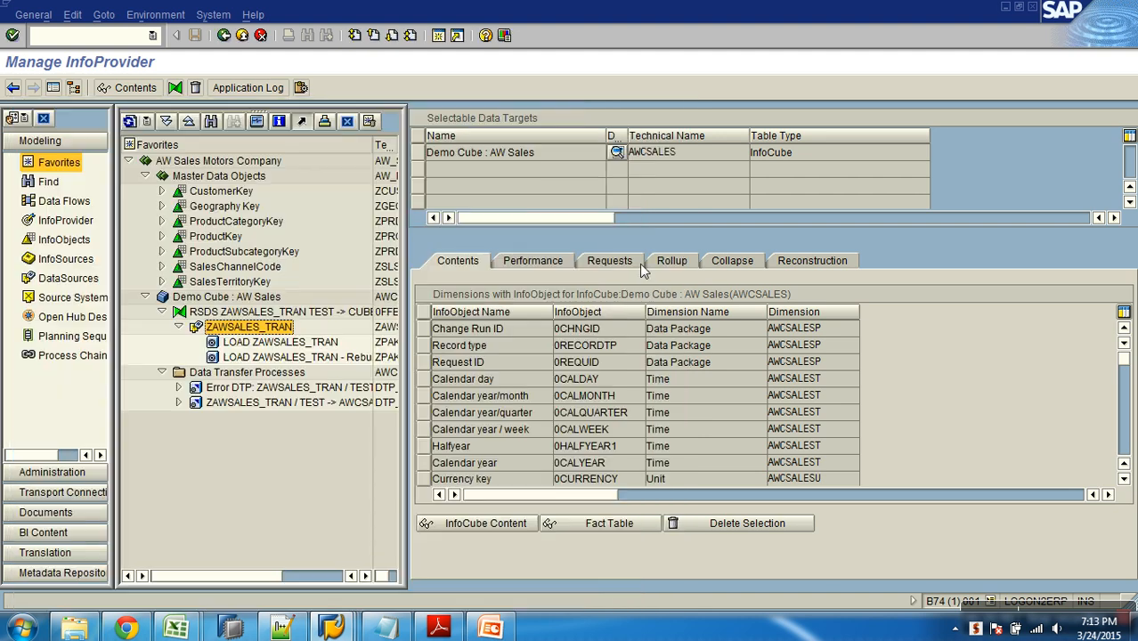
double_click(268, 330)
click(666, 191)
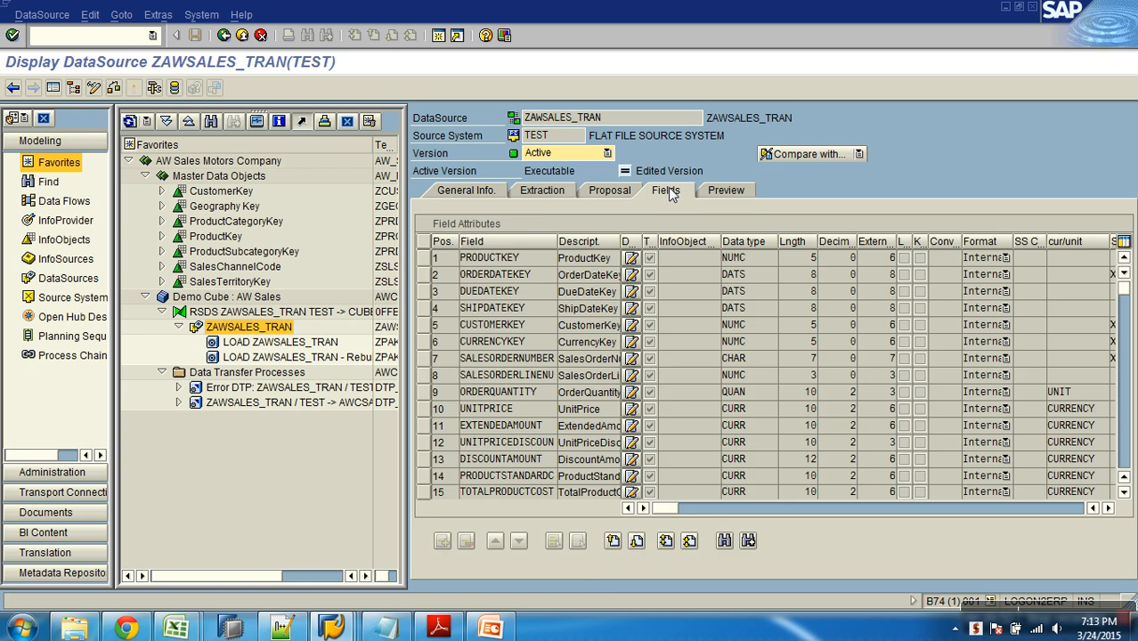
click(93, 88)
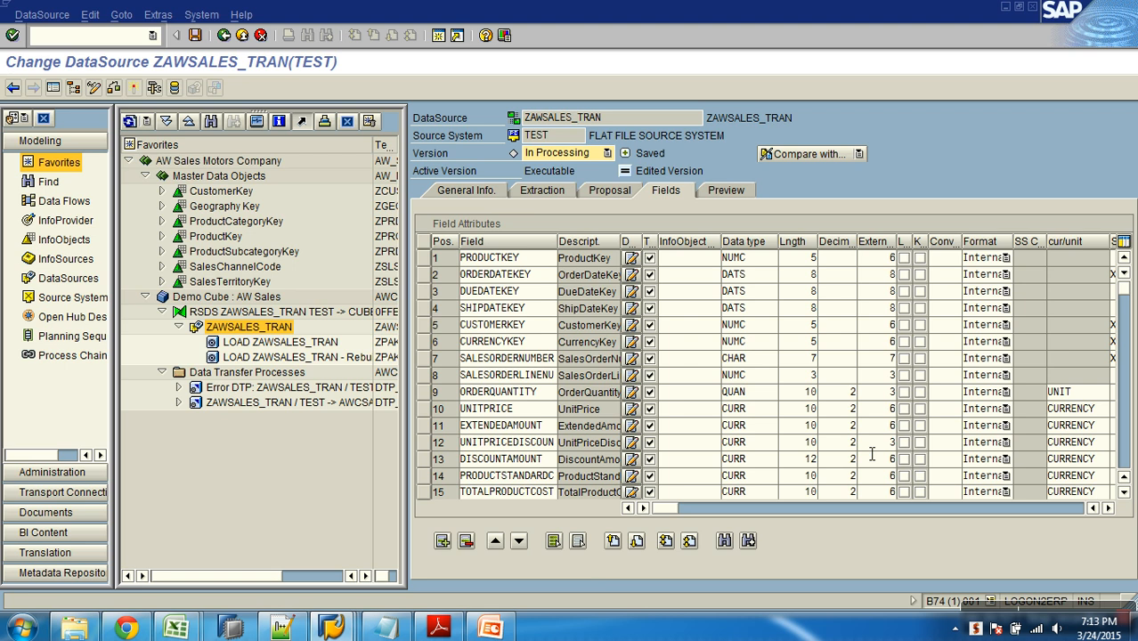
click(1124, 454)
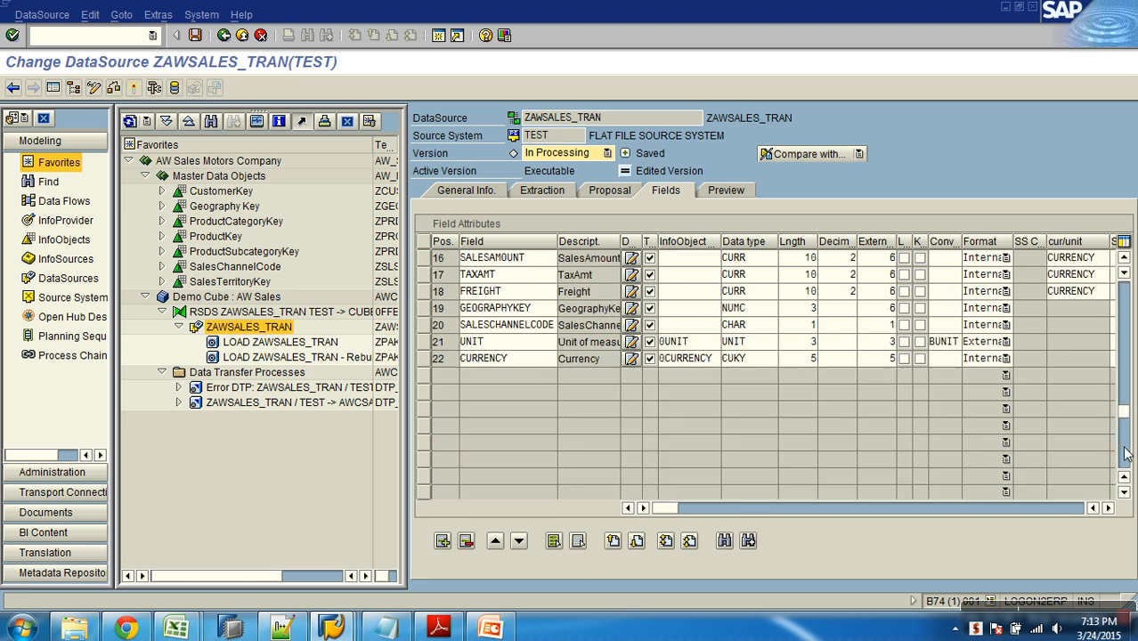
click(806, 310)
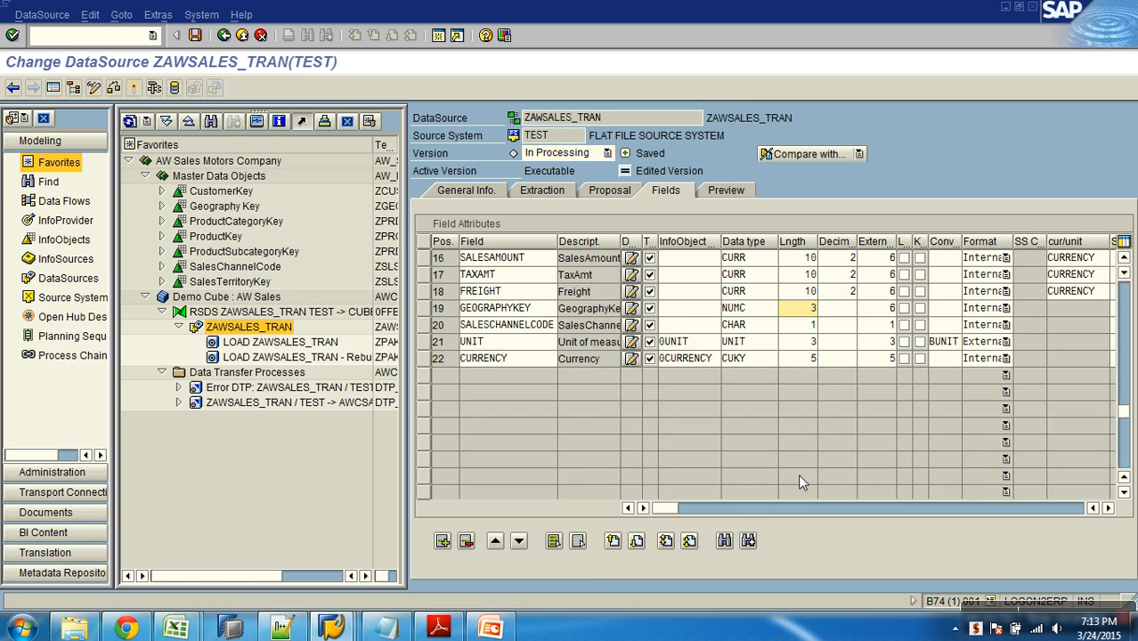
key(Delete)
text(4)
key(Return)
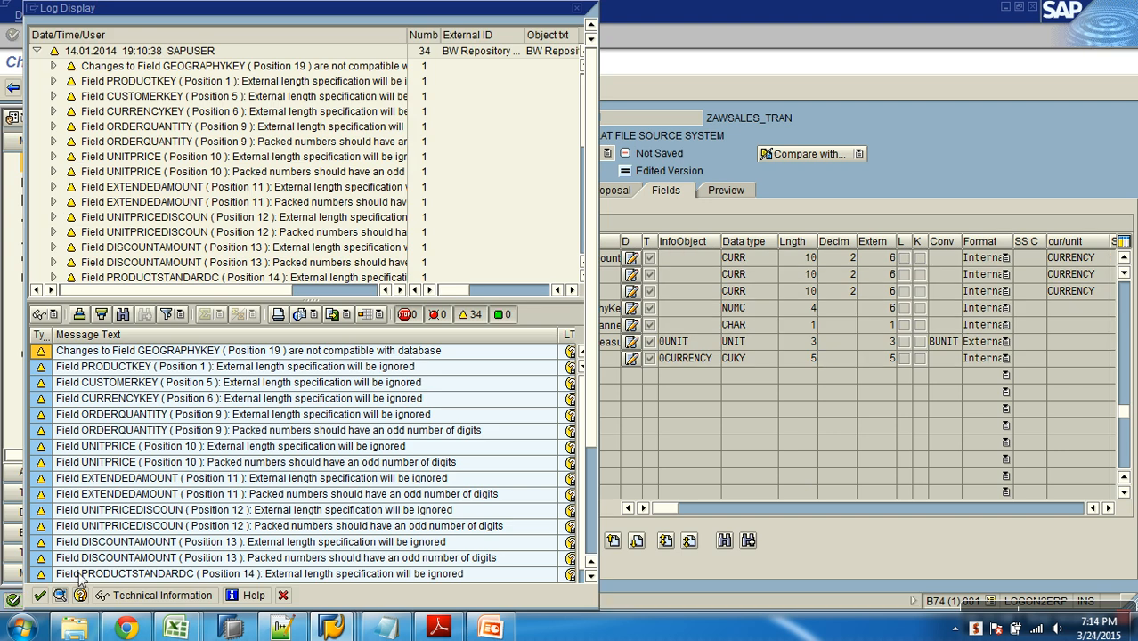
click(42, 600)
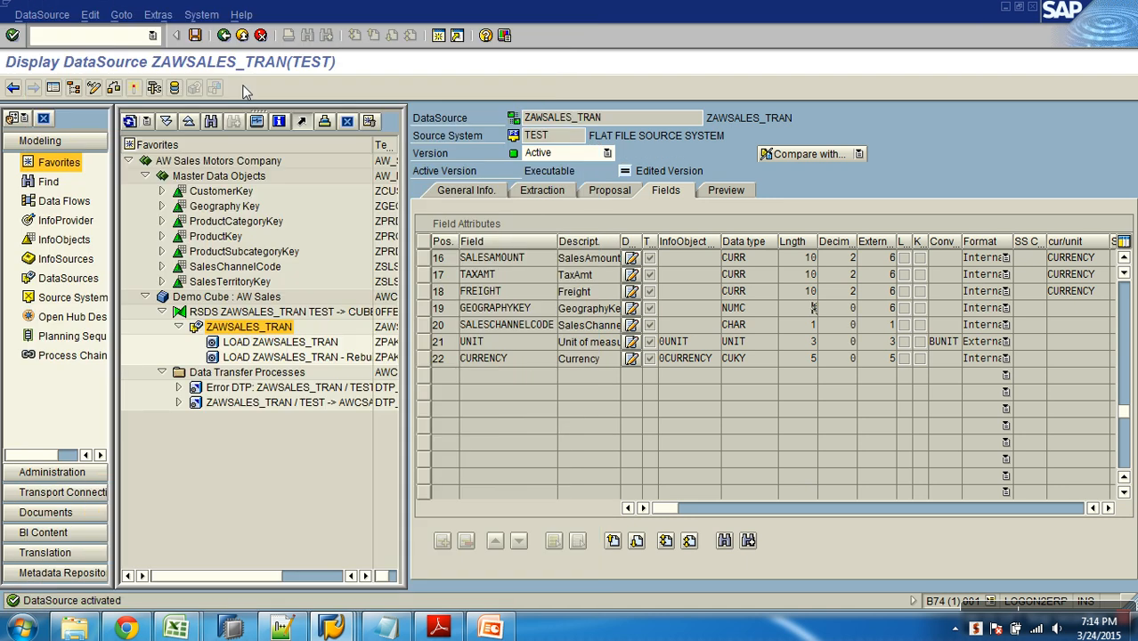
Step: Open the transformation from ZAWSALES_TRAN to the AWCSALES cube for editing and reactivate it
click(248, 35)
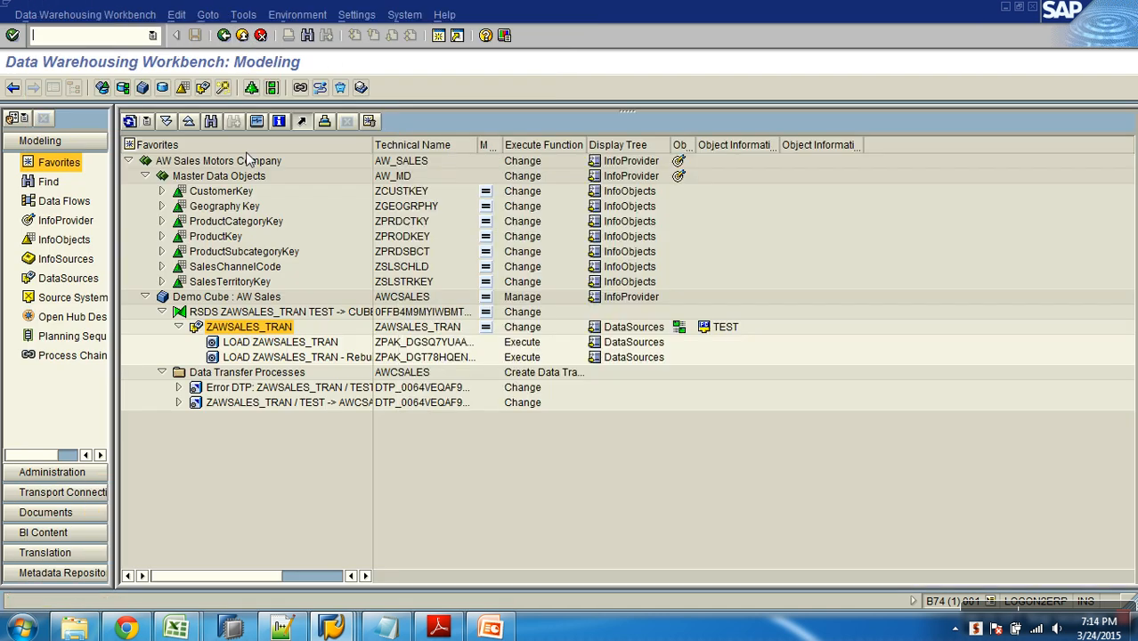
right_click(281, 303)
click(272, 311)
right_click(272, 313)
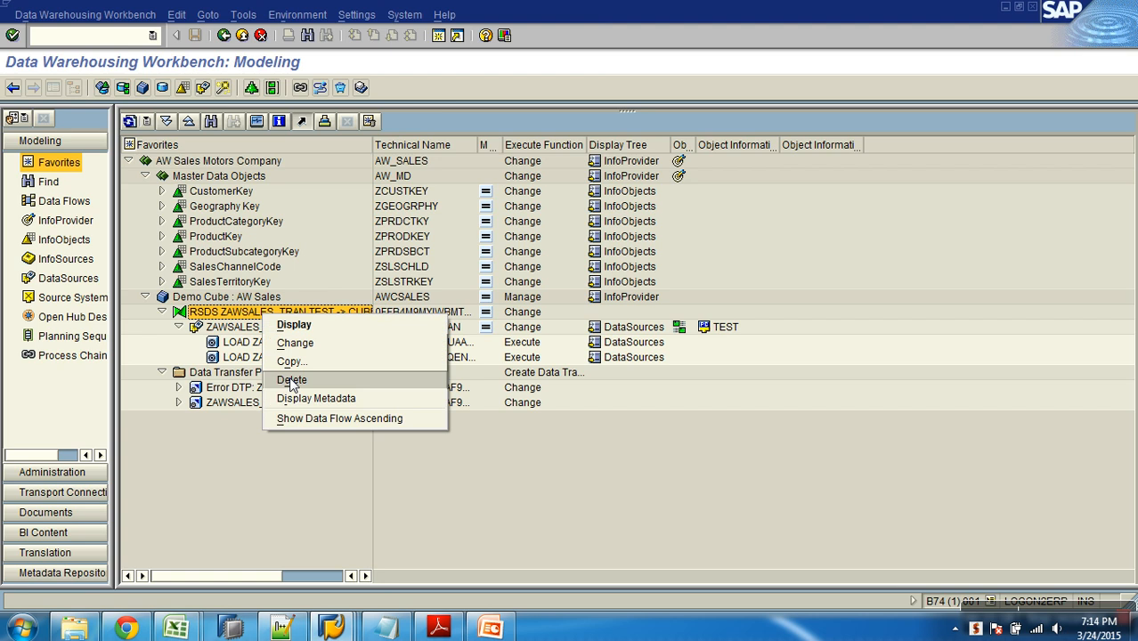
click(313, 342)
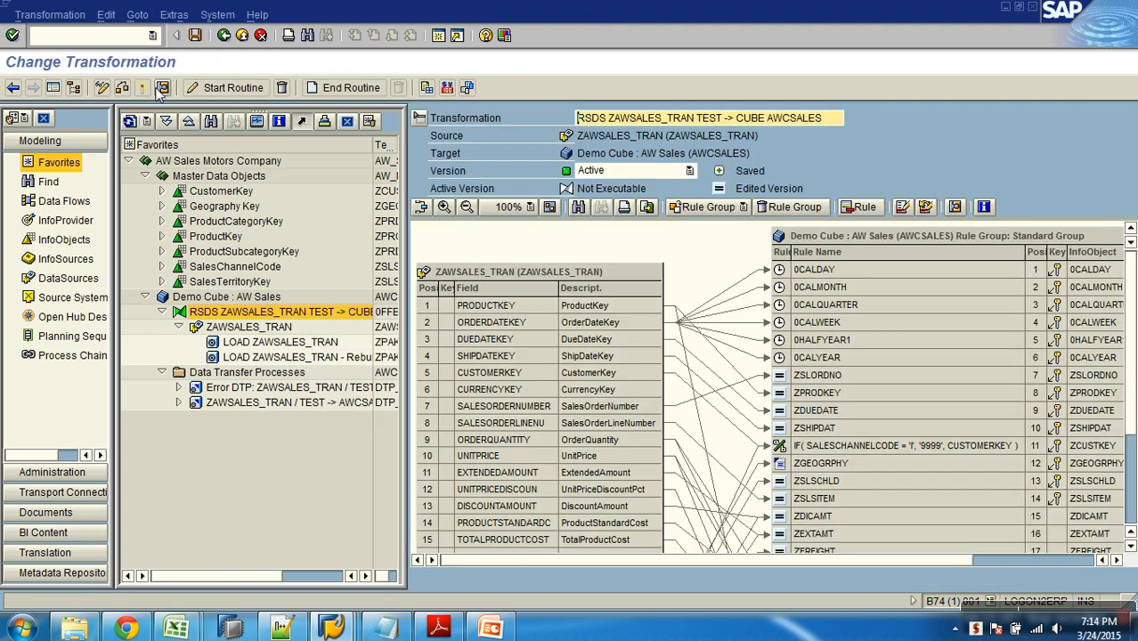
click(142, 88)
click(40, 309)
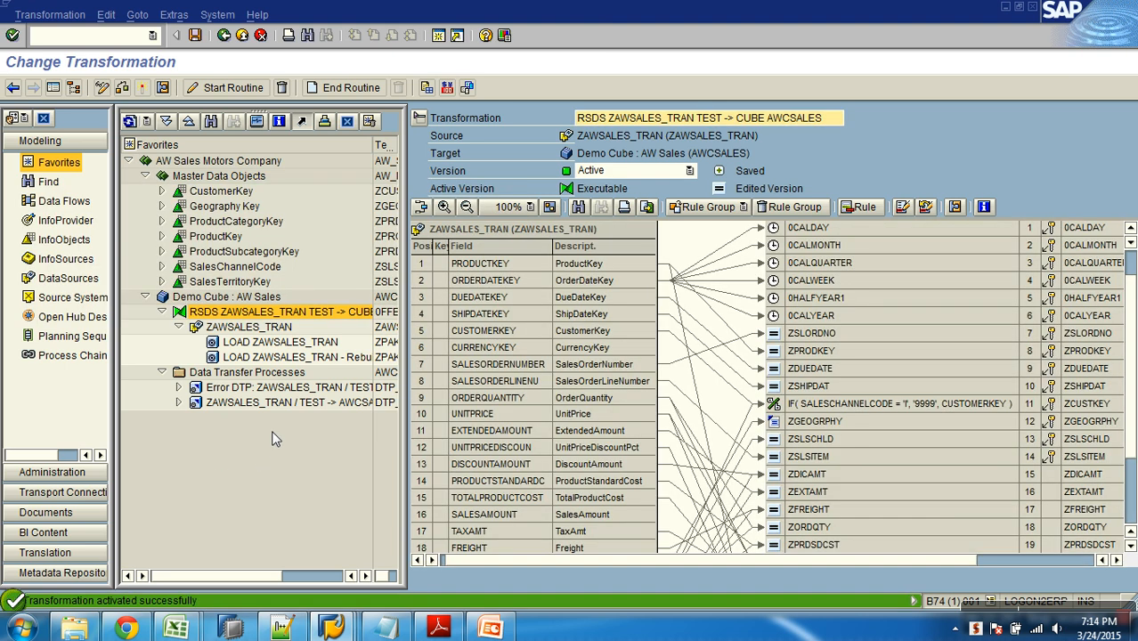
Step: Open the ZAWSALES_TRAN / TEST -> AWCSALES data transfer process for editing and activate it
click(290, 405)
right_click(290, 406)
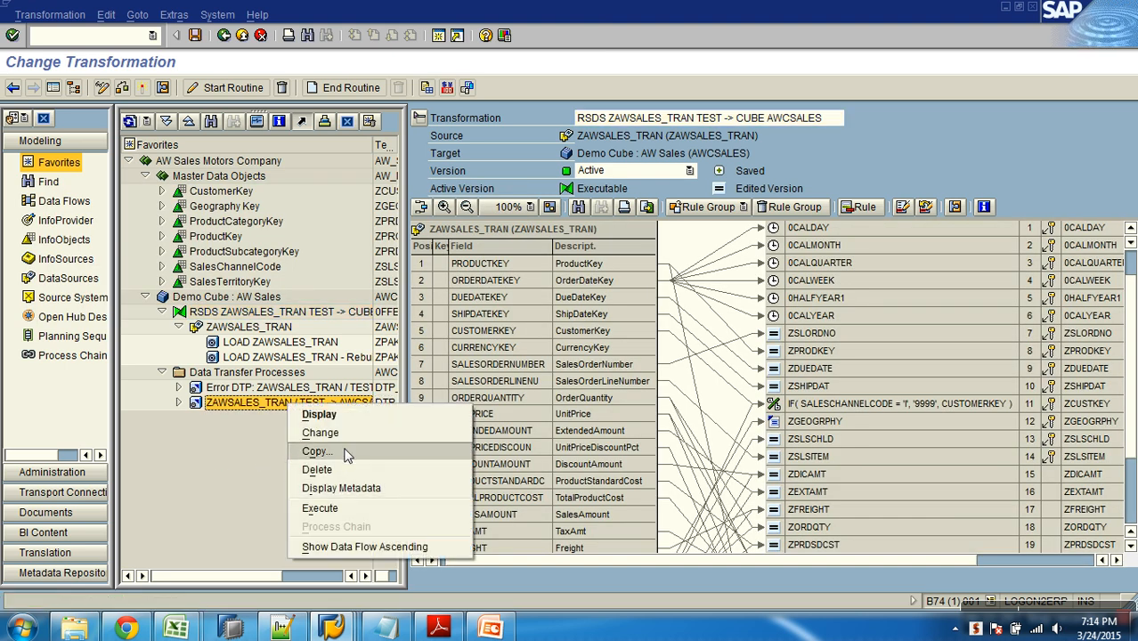
click(307, 432)
click(174, 87)
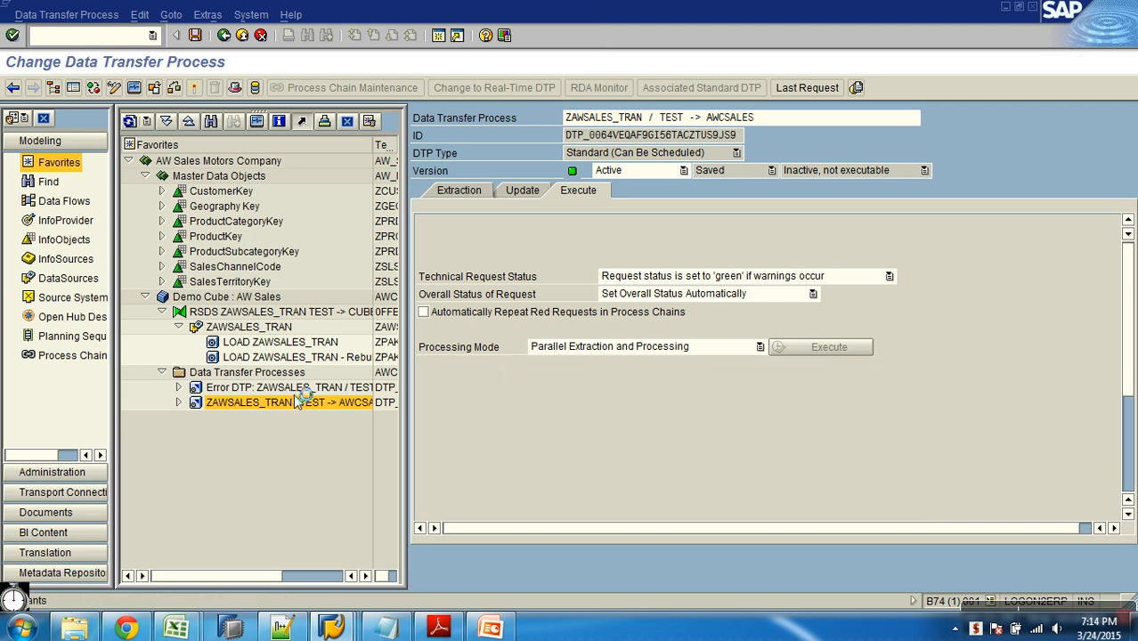
Step: Delete all data from the AWCSALES cube without keeping the dimension table contents
right_click(229, 300)
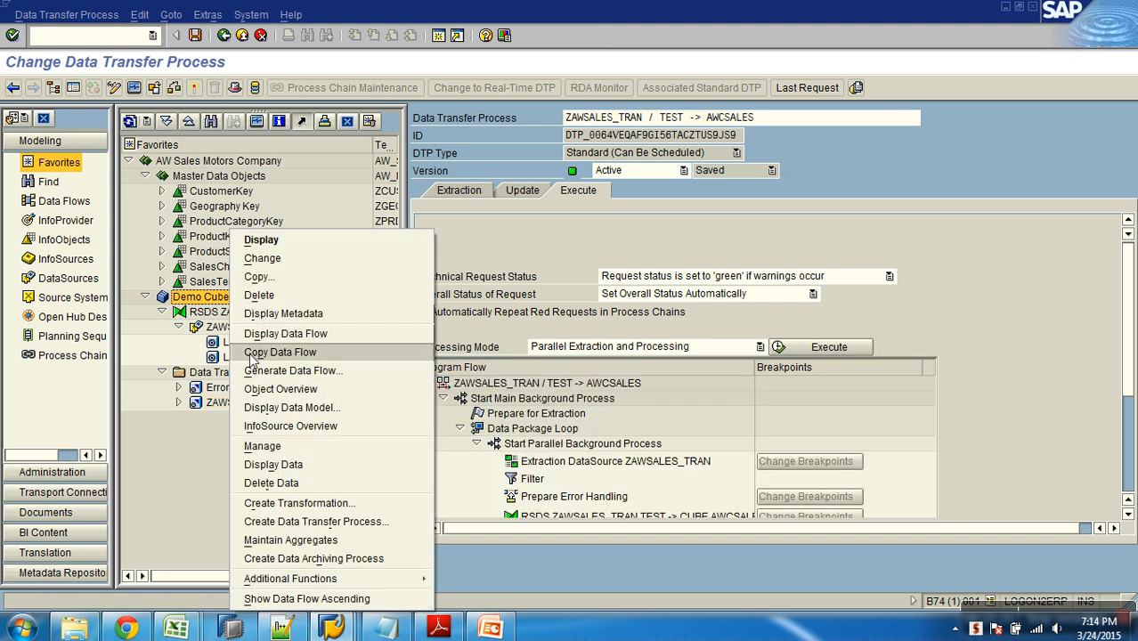
click(254, 481)
click(214, 282)
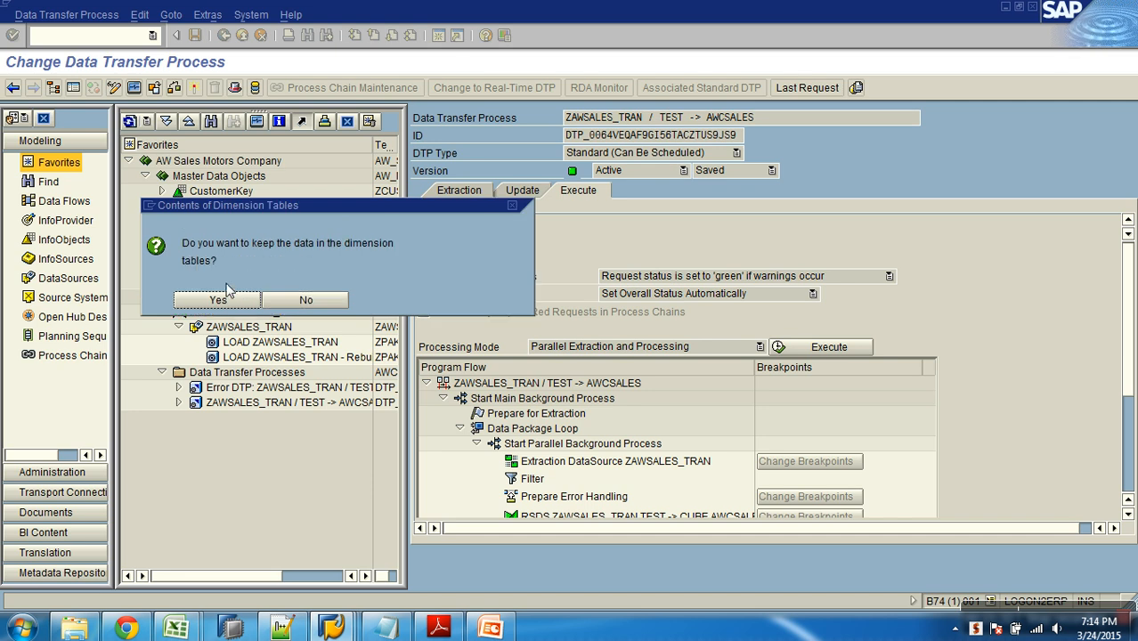
click(305, 301)
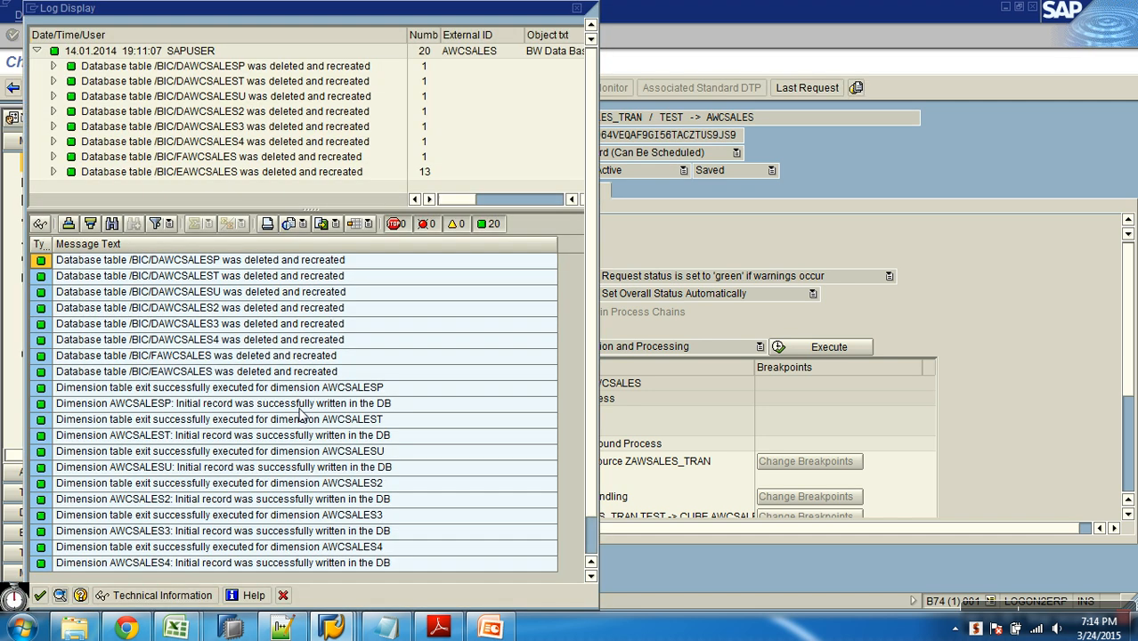
click(40, 595)
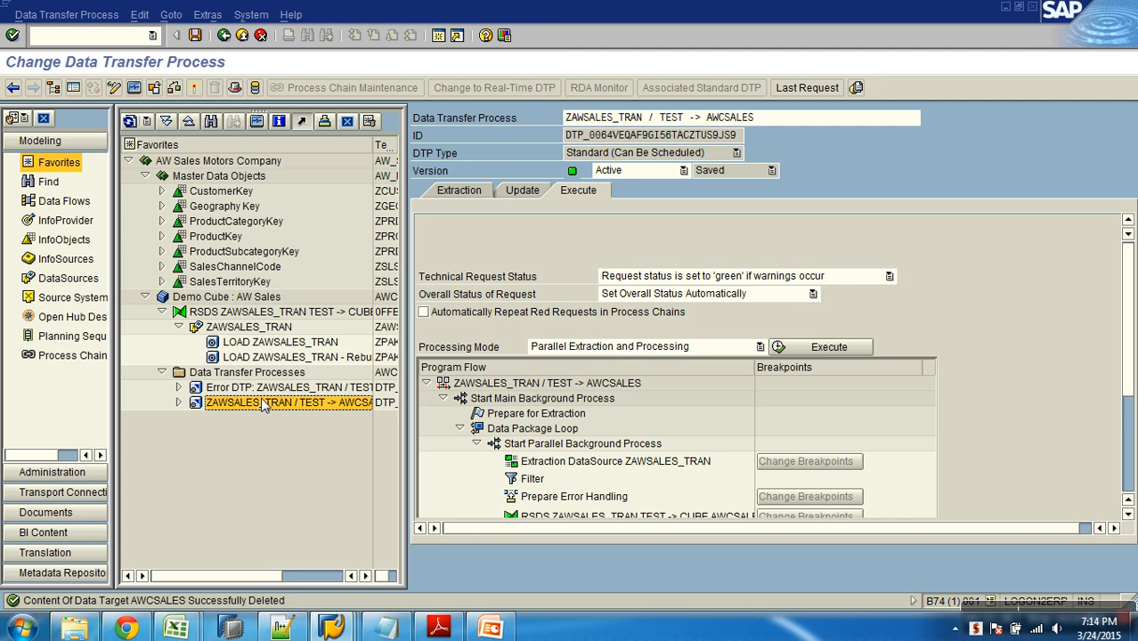
Step: Try to execute the data transfer process and delete request 307 from the AWCSALES cube
click(820, 348)
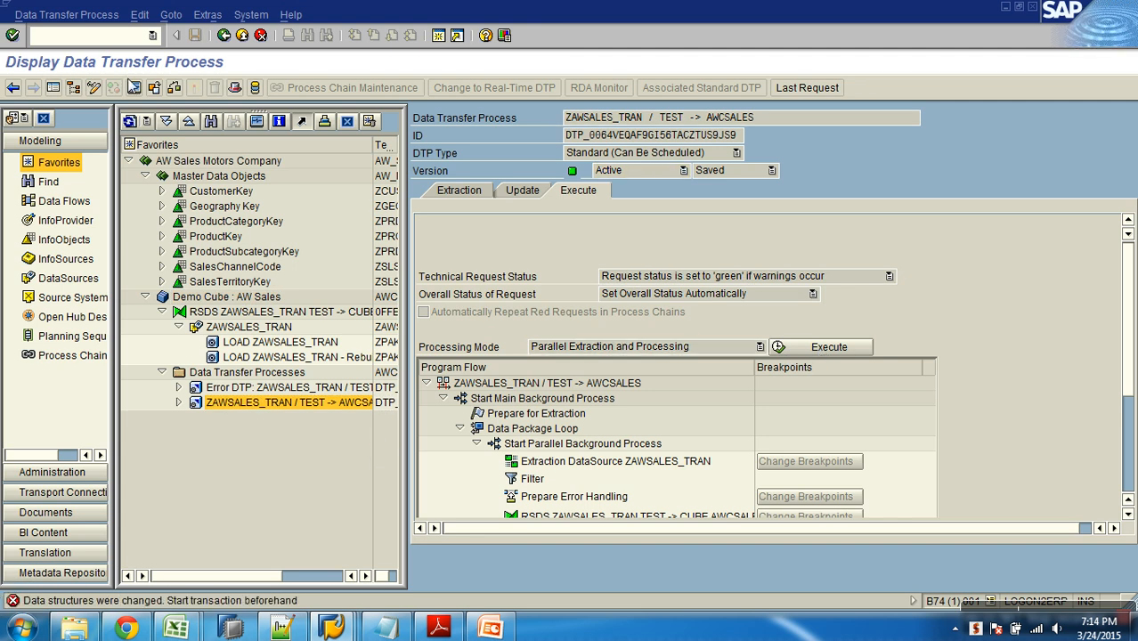
right_click(250, 296)
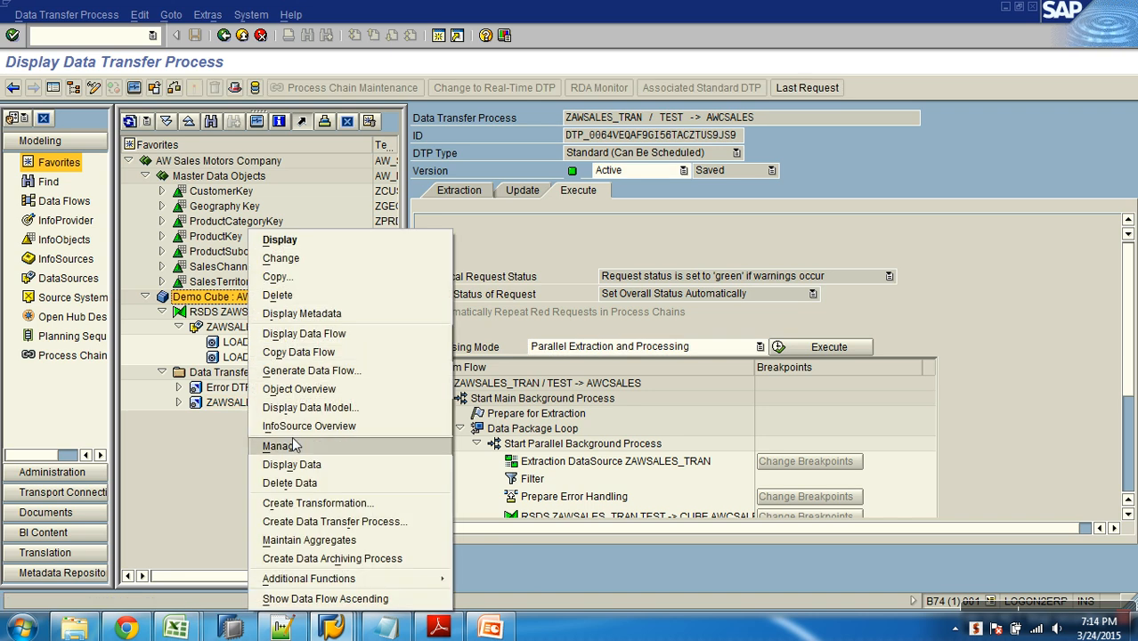
click(294, 442)
click(424, 329)
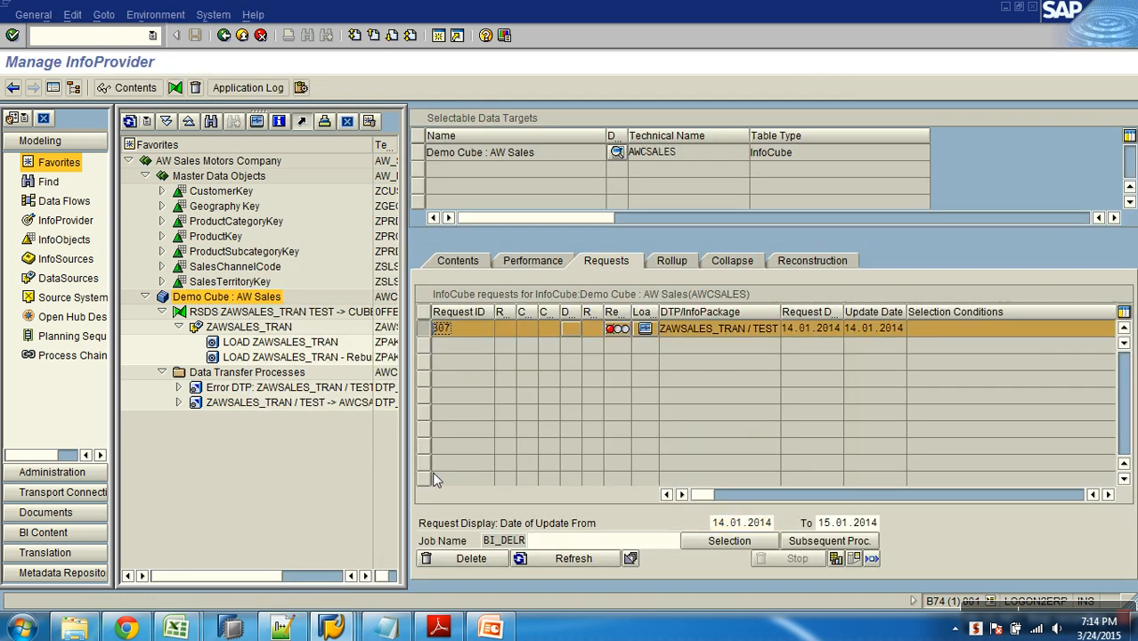
click(468, 558)
click(218, 300)
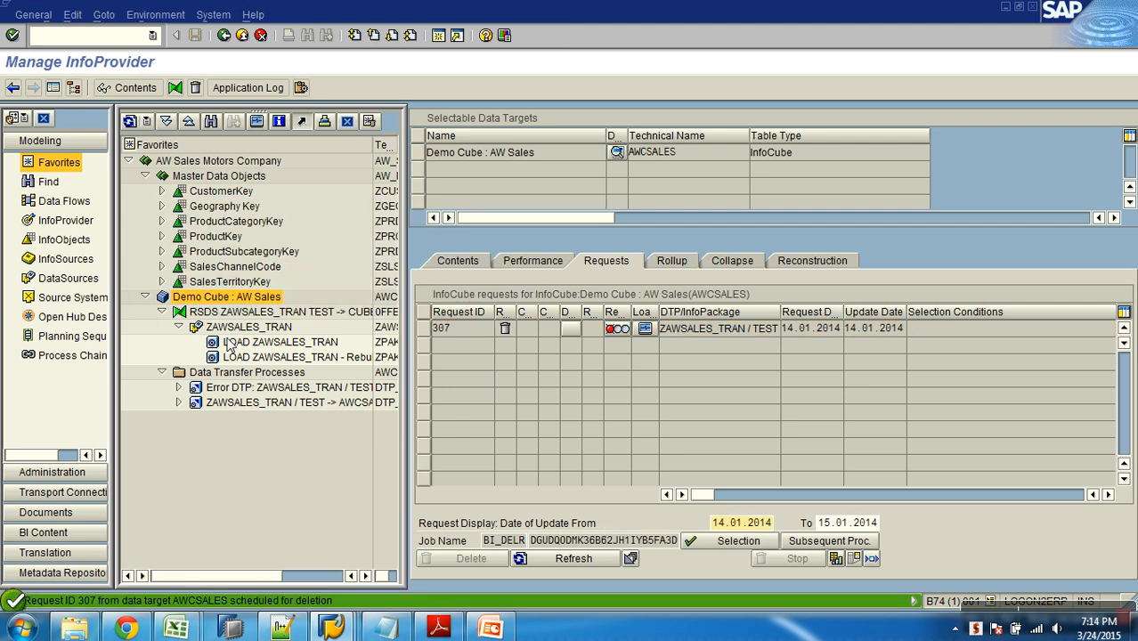
click(574, 559)
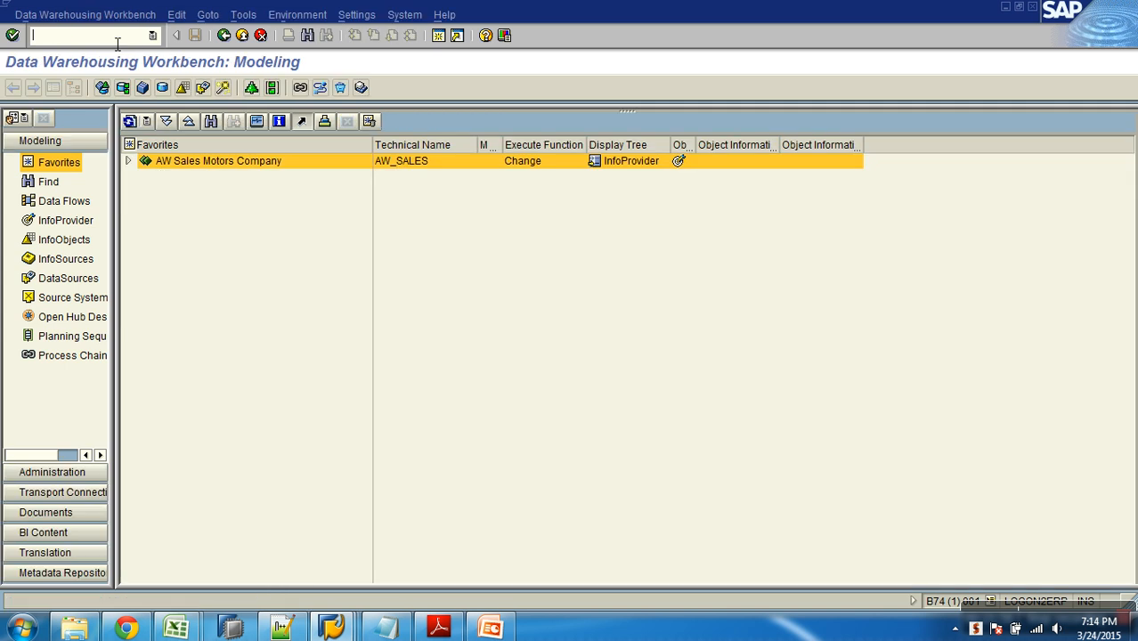
Step: Expand the Demo Cube : AW Sales tree, execute the ZAWSALES_TRAN / TEST -> AWCSALES data transfer process and check its request monitor
click(127, 161)
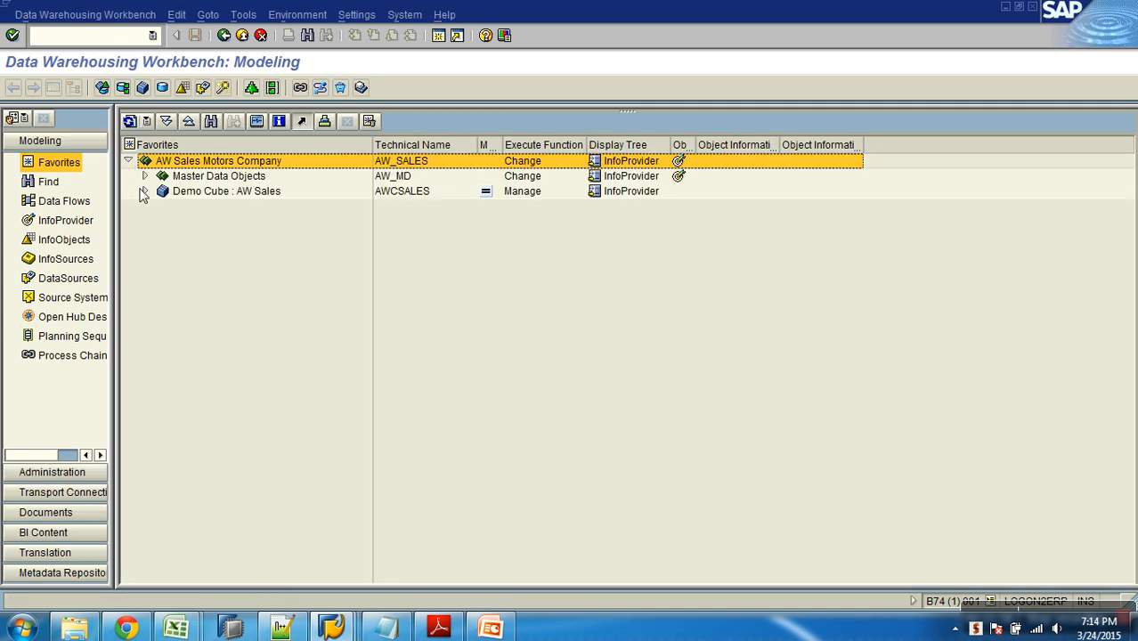
click(145, 191)
click(161, 206)
click(161, 235)
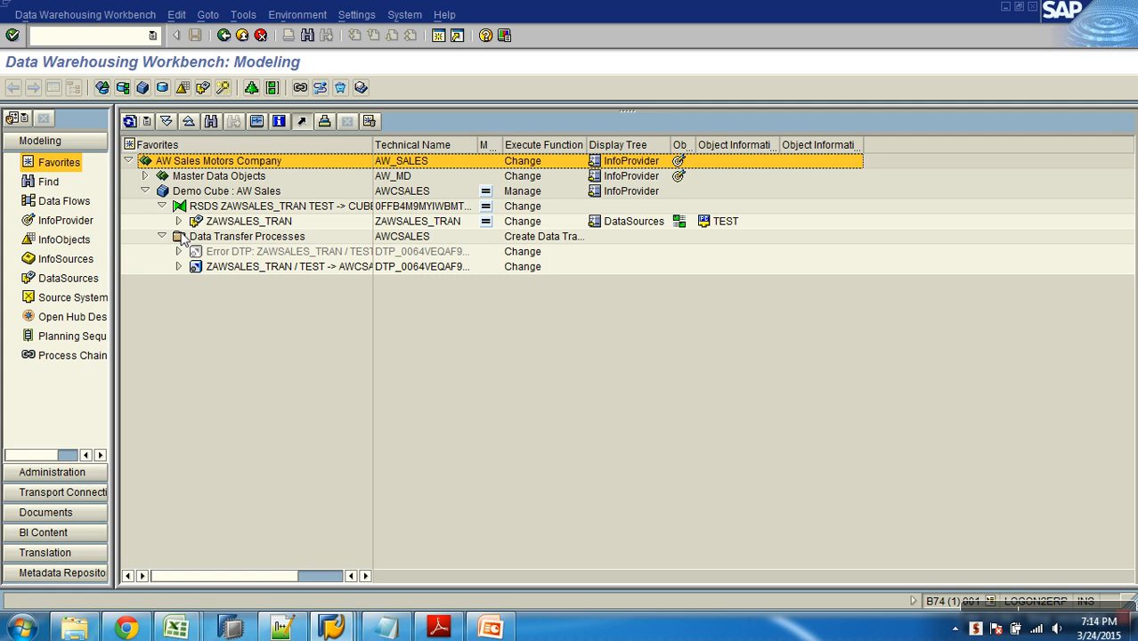
click(178, 221)
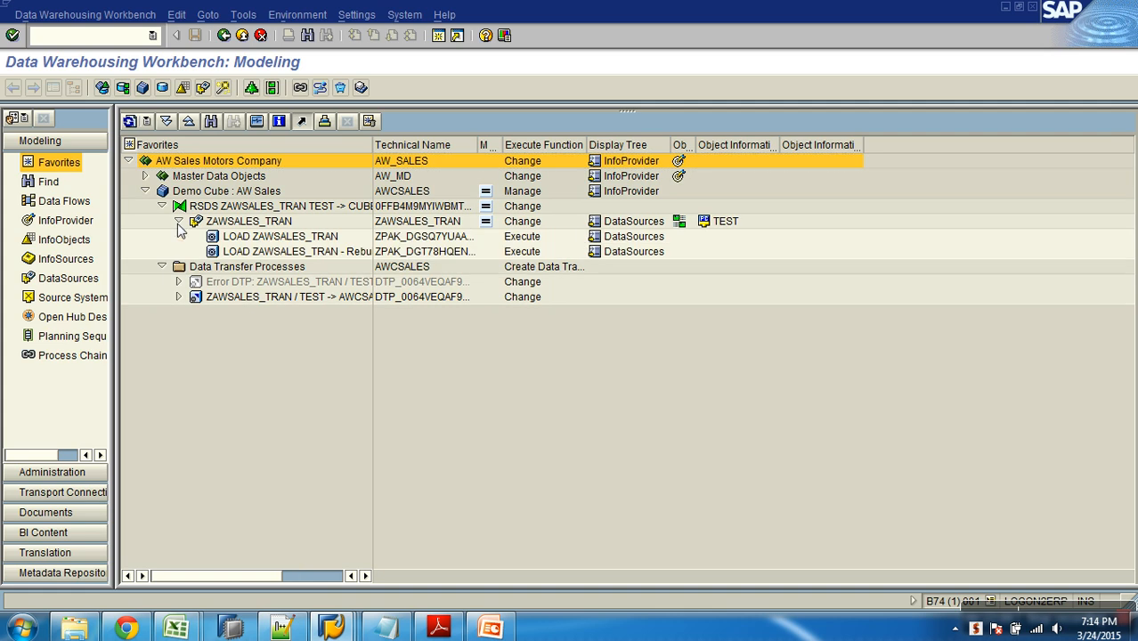
double_click(261, 298)
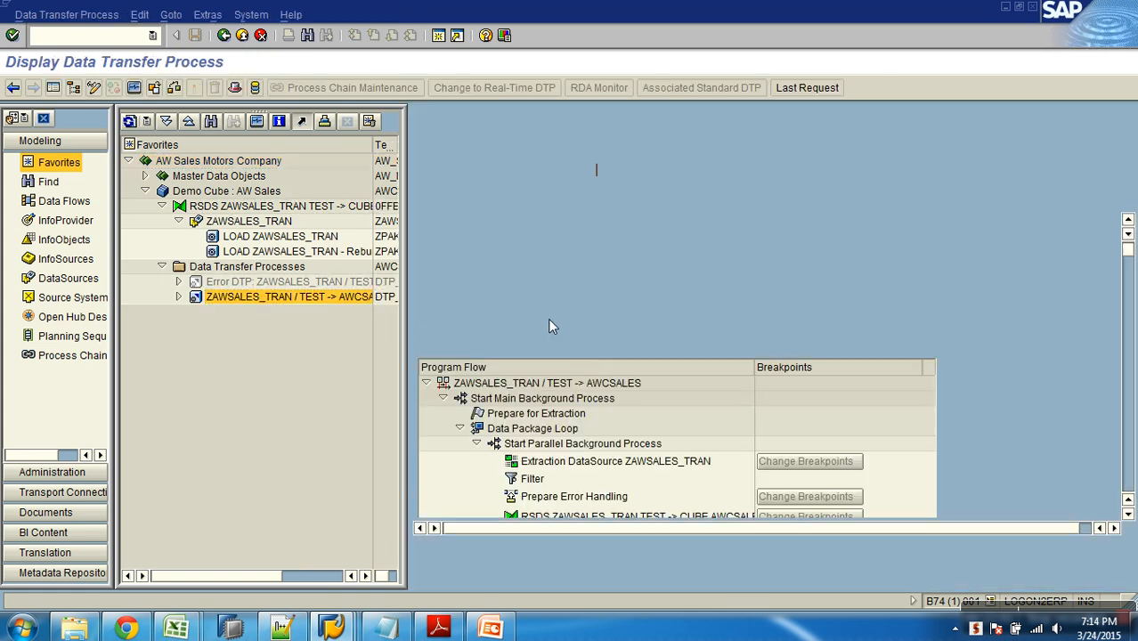
click(824, 347)
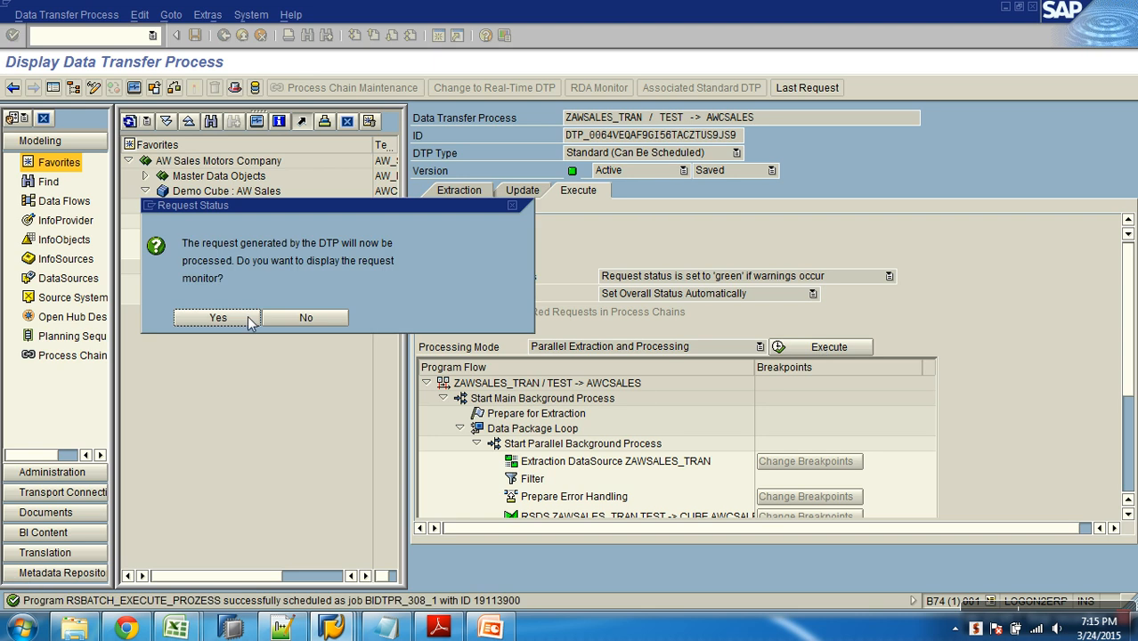
click(218, 318)
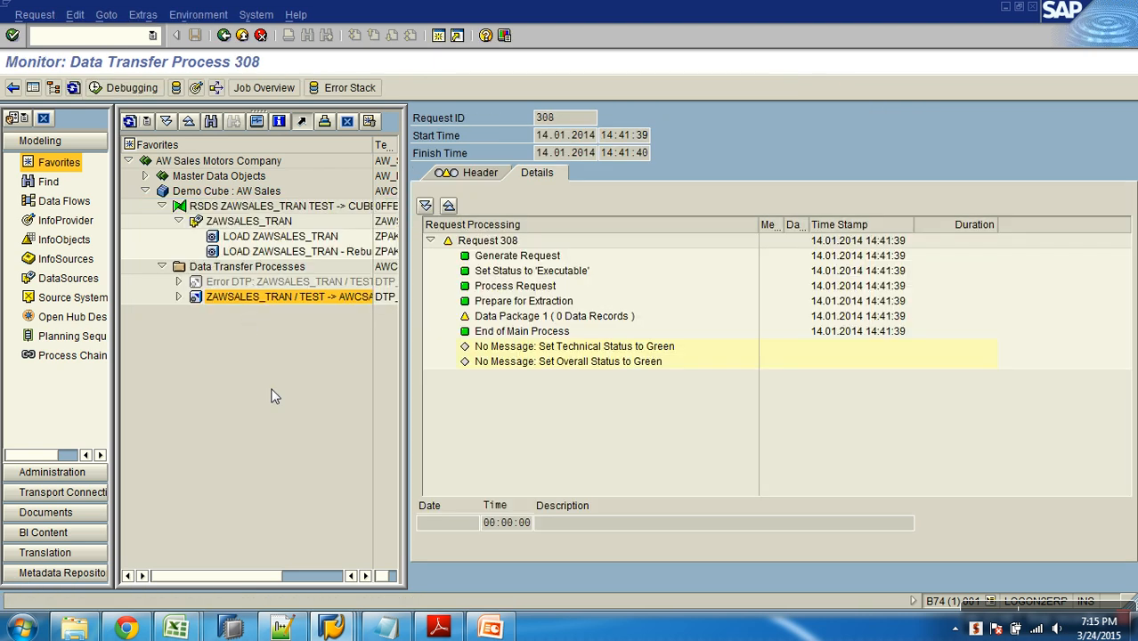
click(74, 88)
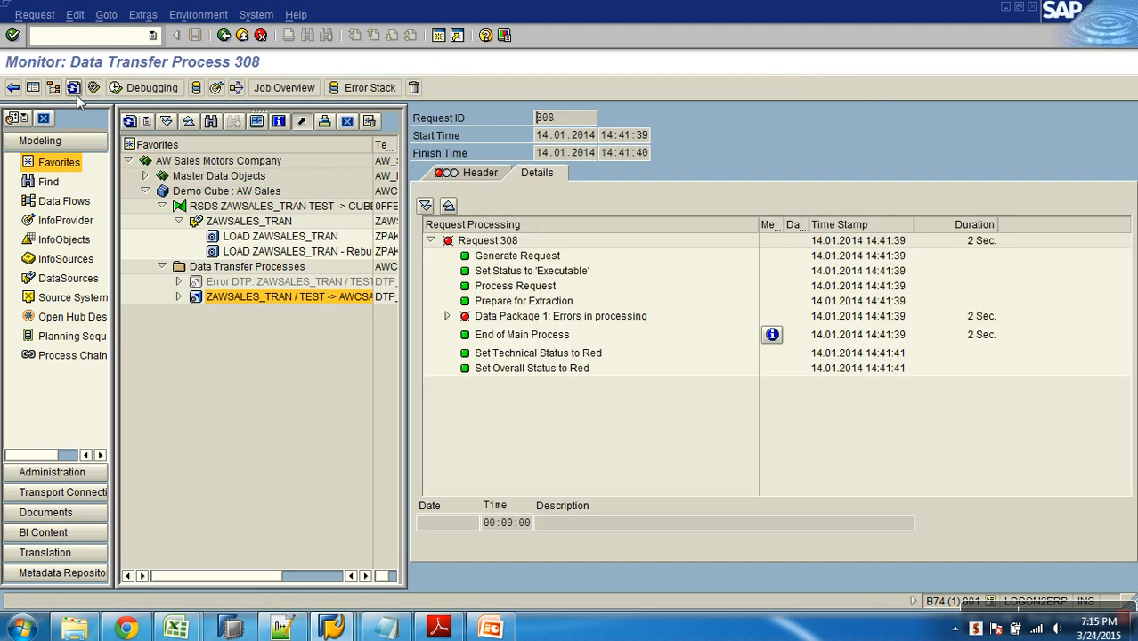
Step: Clear the AWCSALES cube again, including its dimension tables, after the DTP run
click(239, 192)
right_click(238, 193)
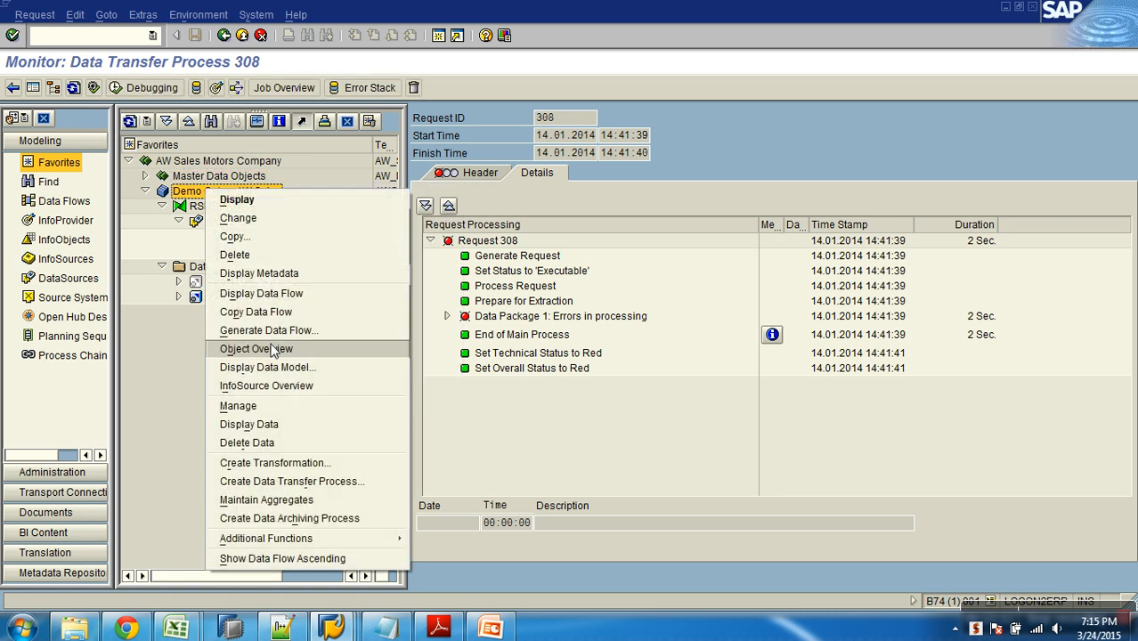
click(295, 440)
click(224, 286)
click(285, 303)
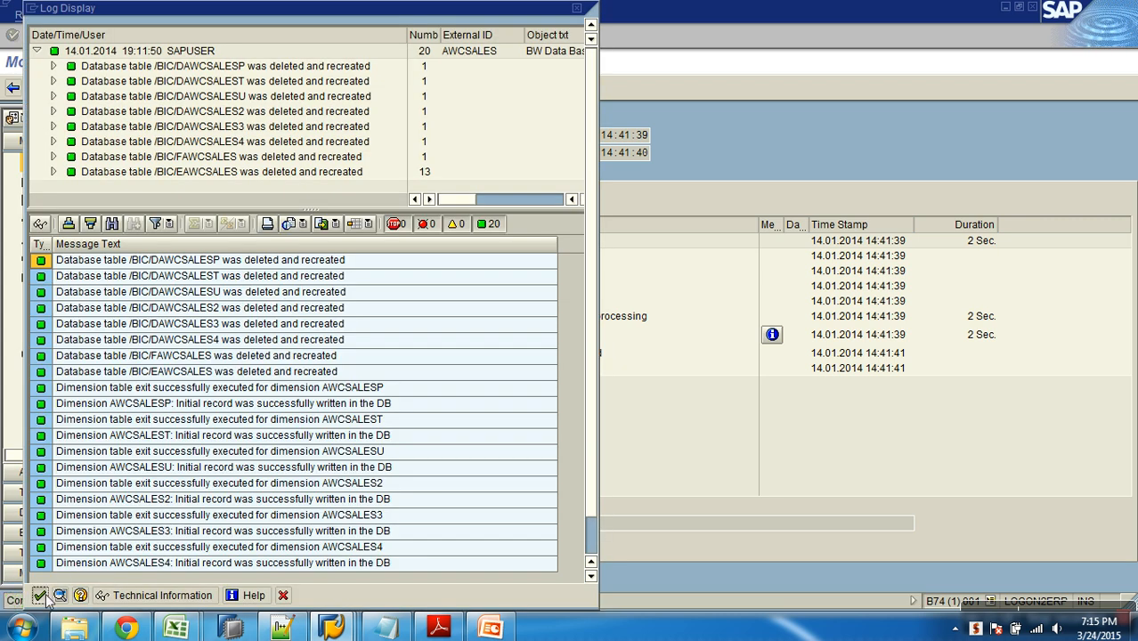
click(39, 595)
Step: Run the LOAD ZAWSALES_TRAN InfoPackage and dismiss the express document notice
click(285, 237)
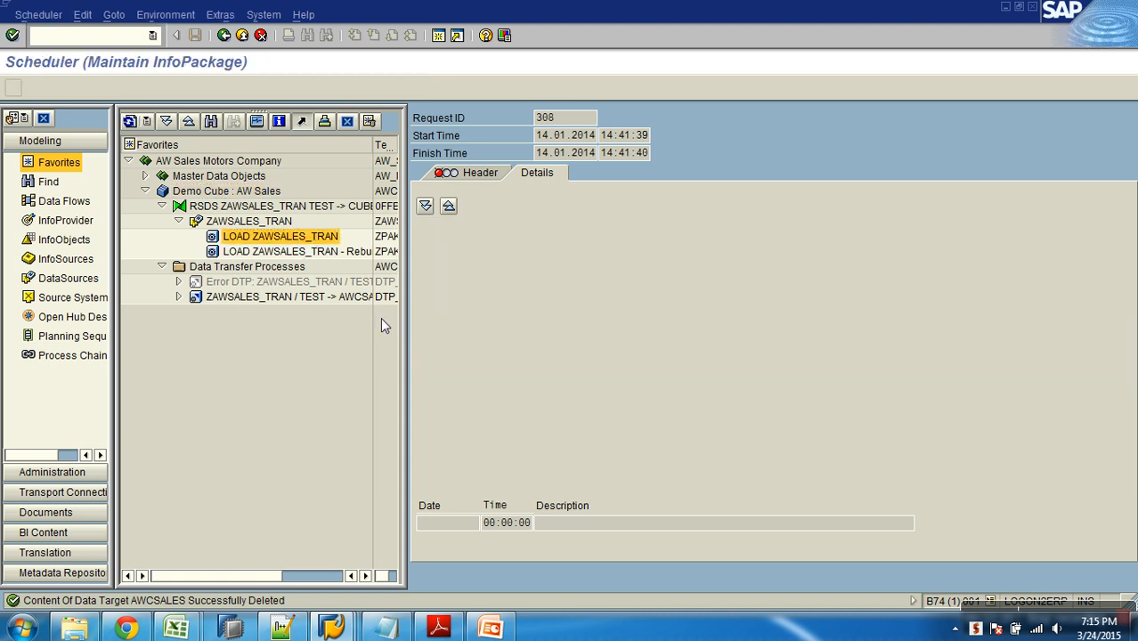
click(526, 386)
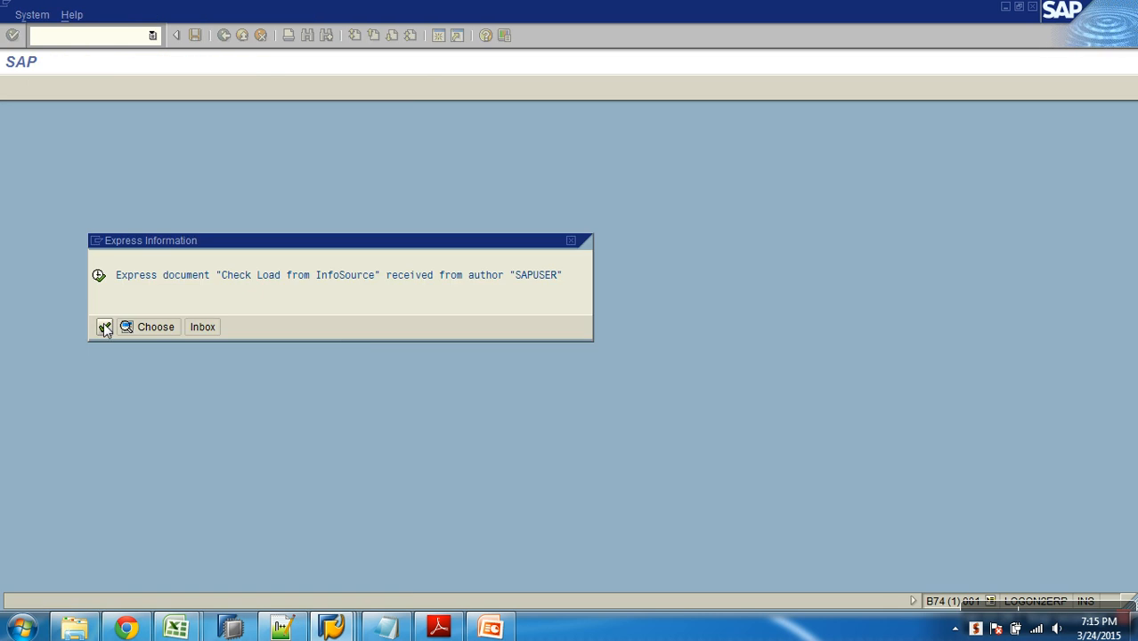
click(105, 328)
Step: Display the PSA requests of the ZAWSALES_TRAN DataSource and open the load monitor for request 309
right_click(253, 222)
click(276, 377)
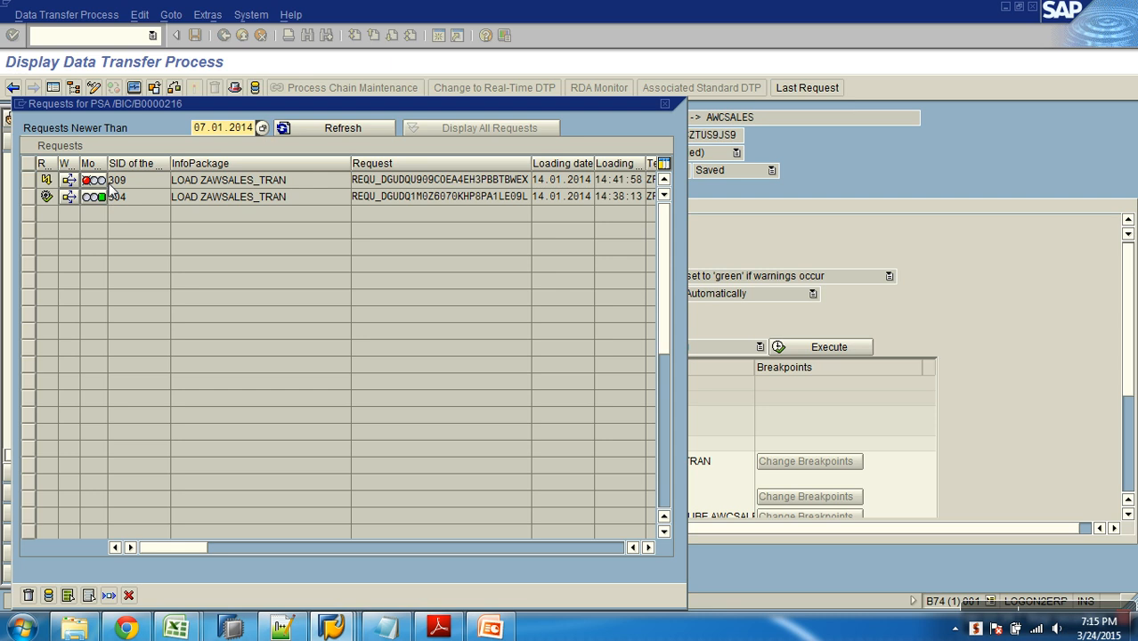
click(94, 181)
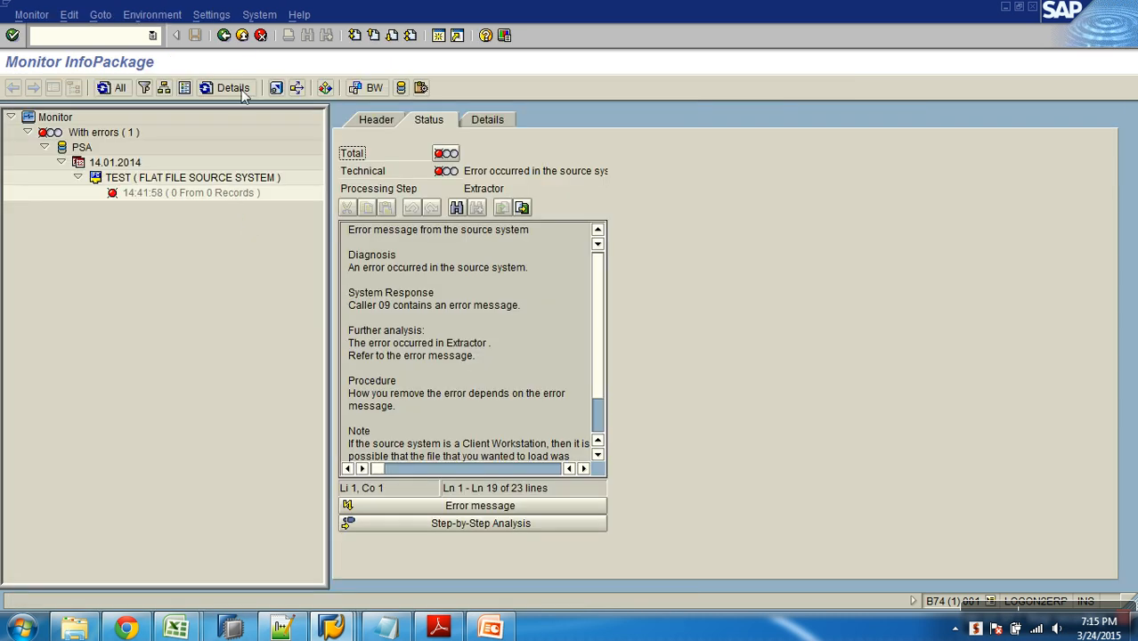
Step: Check the load monitor of PSA request 304 and return to the request list
click(242, 34)
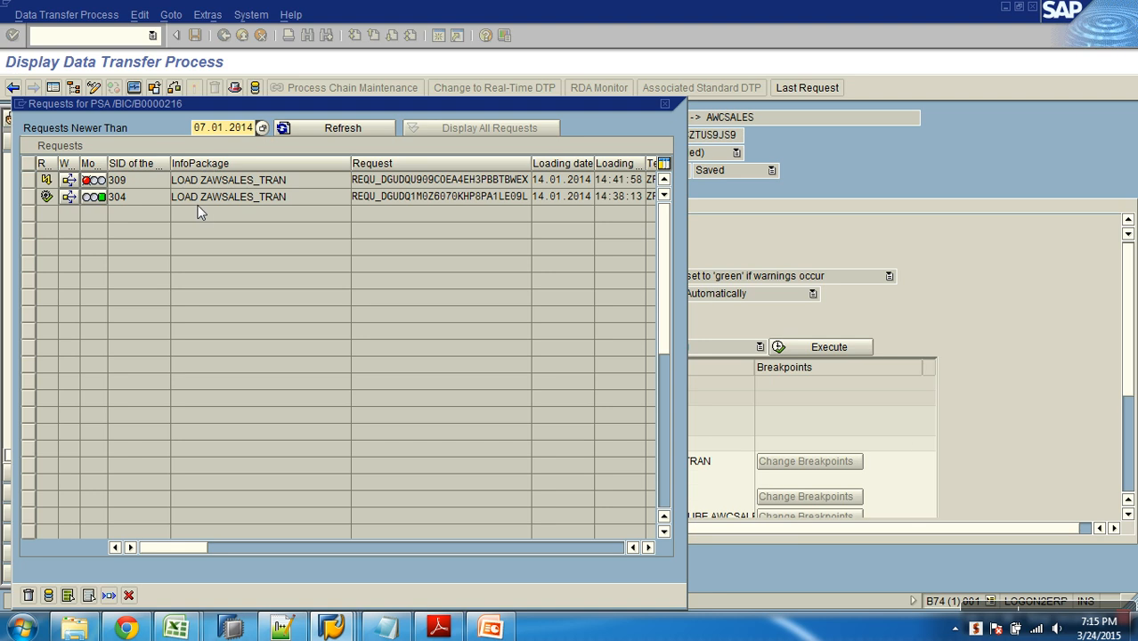
click(102, 198)
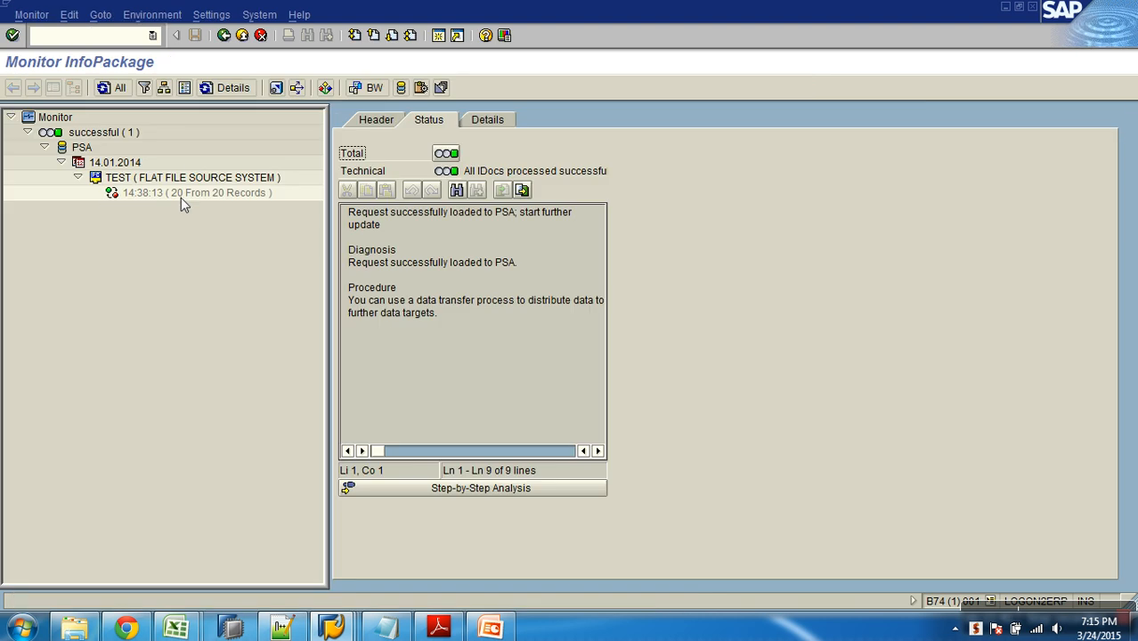
click(243, 36)
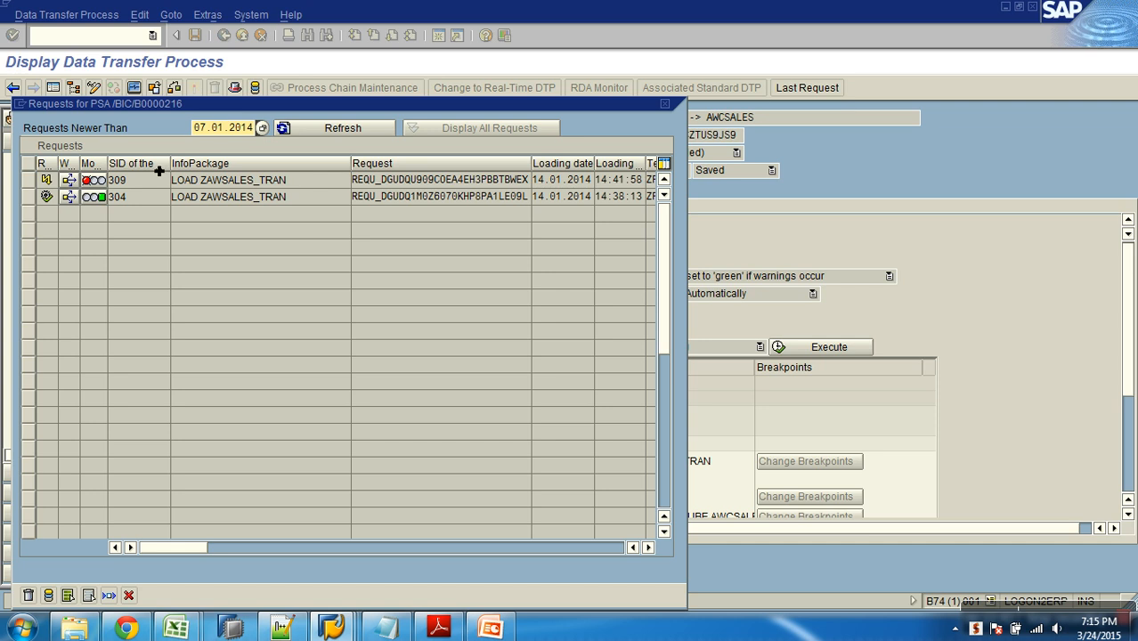
Step: Delete requests 309 and 304 from the PSA of the ZAWSALES_TRAN DataSource
click(29, 195)
shift+click(28, 180)
click(28, 595)
click(204, 300)
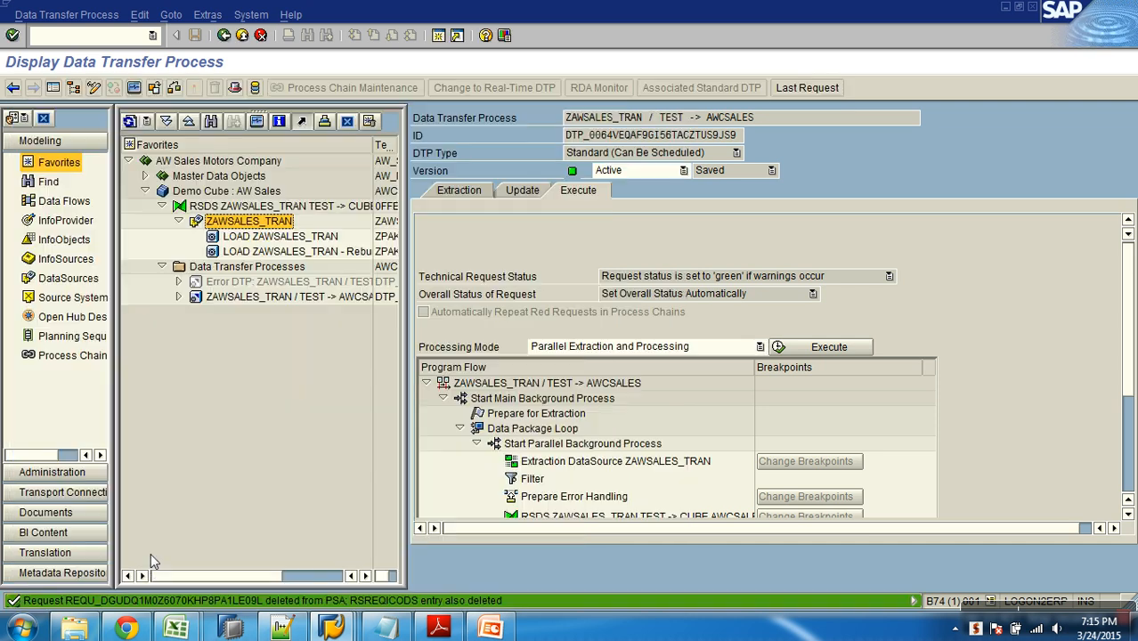
Step: Reopen the LOAD ZAWSALES_TRAN InfoPackage under Demo Cube : AW Sales, save it and start the data load
click(241, 35)
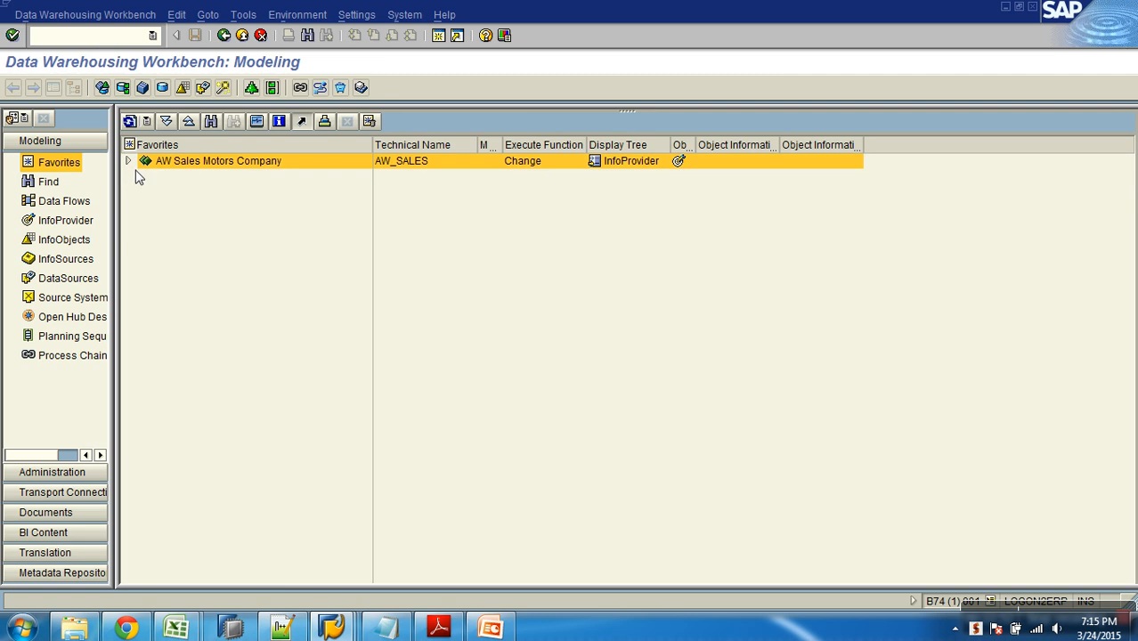
click(129, 162)
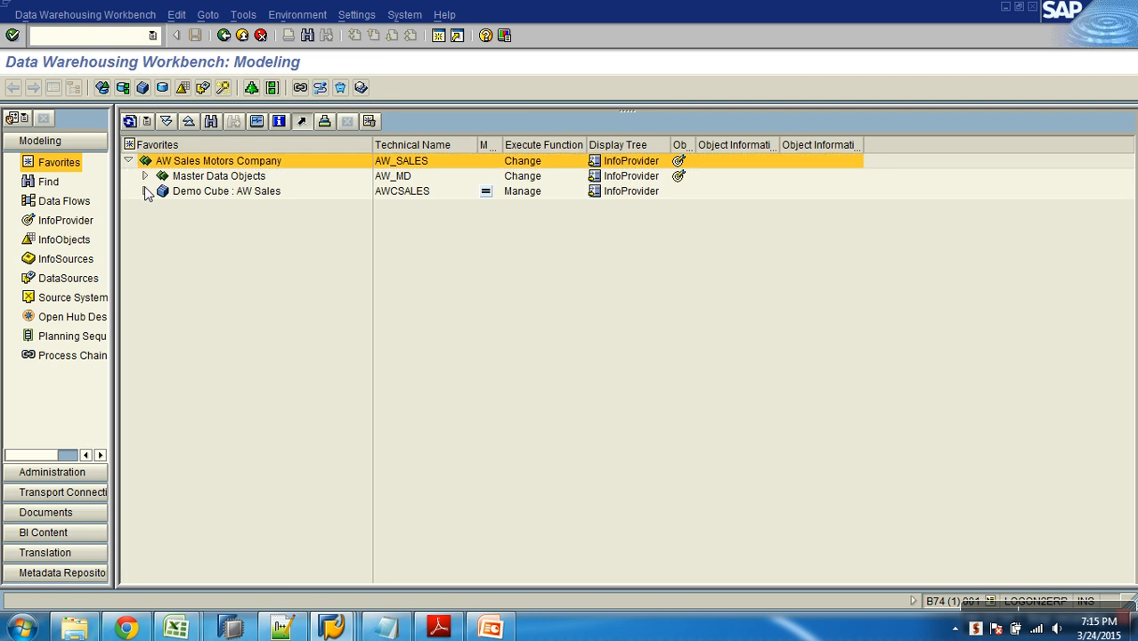
click(145, 190)
click(162, 221)
click(162, 206)
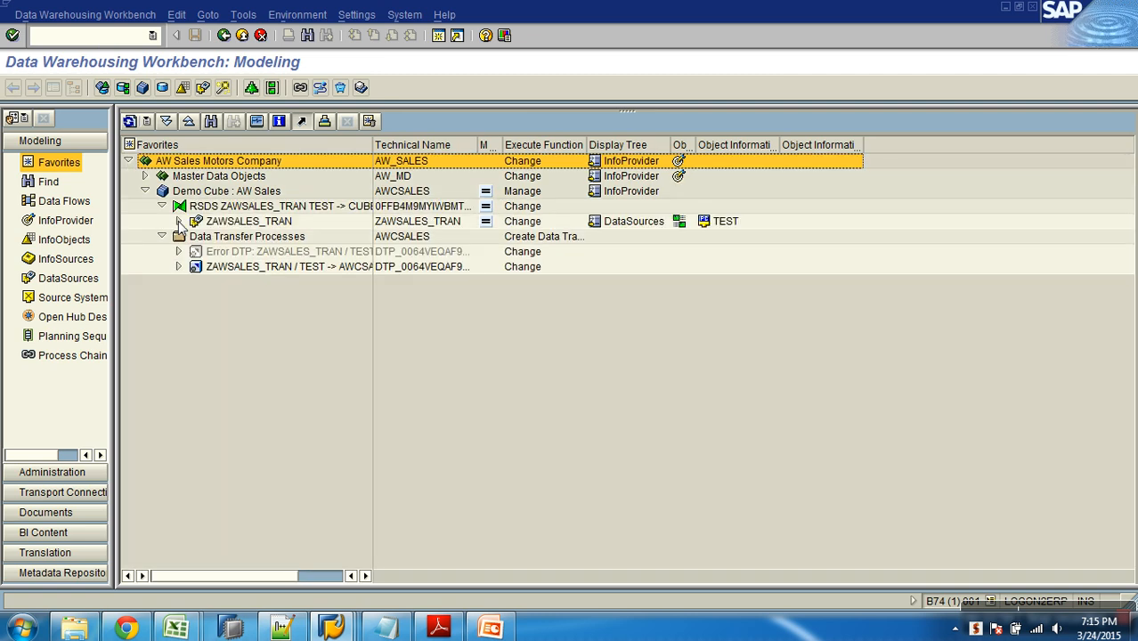
click(178, 221)
double_click(279, 236)
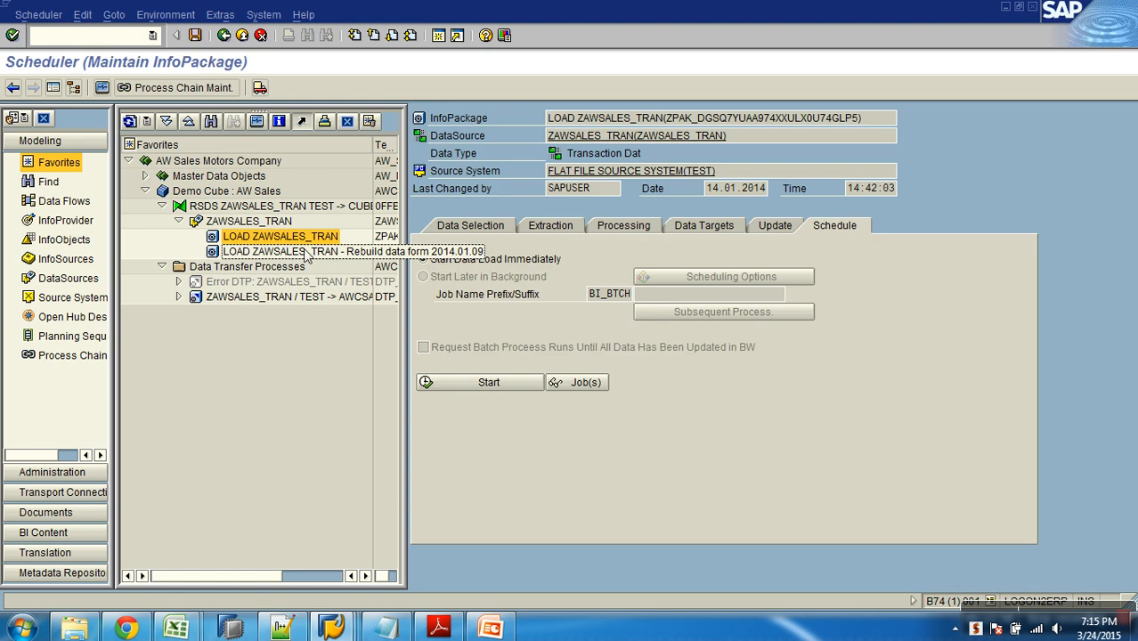
click(195, 35)
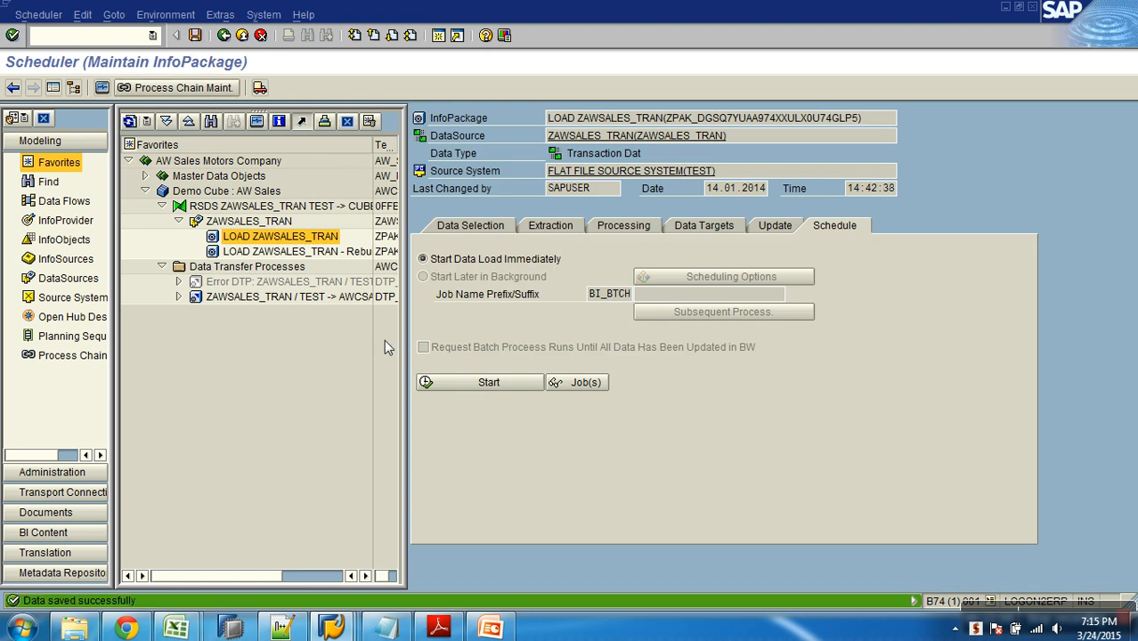
click(491, 382)
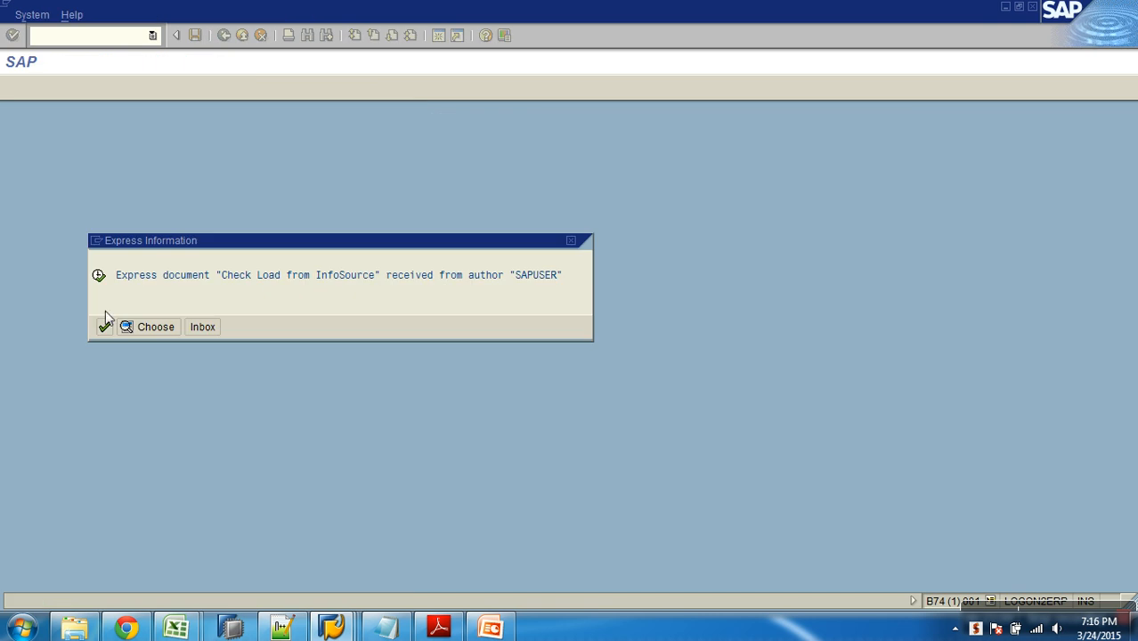
Step: Dismiss the express document notice and examine the error message of the 14:42:39 load in the InfoPackage monitor
click(105, 327)
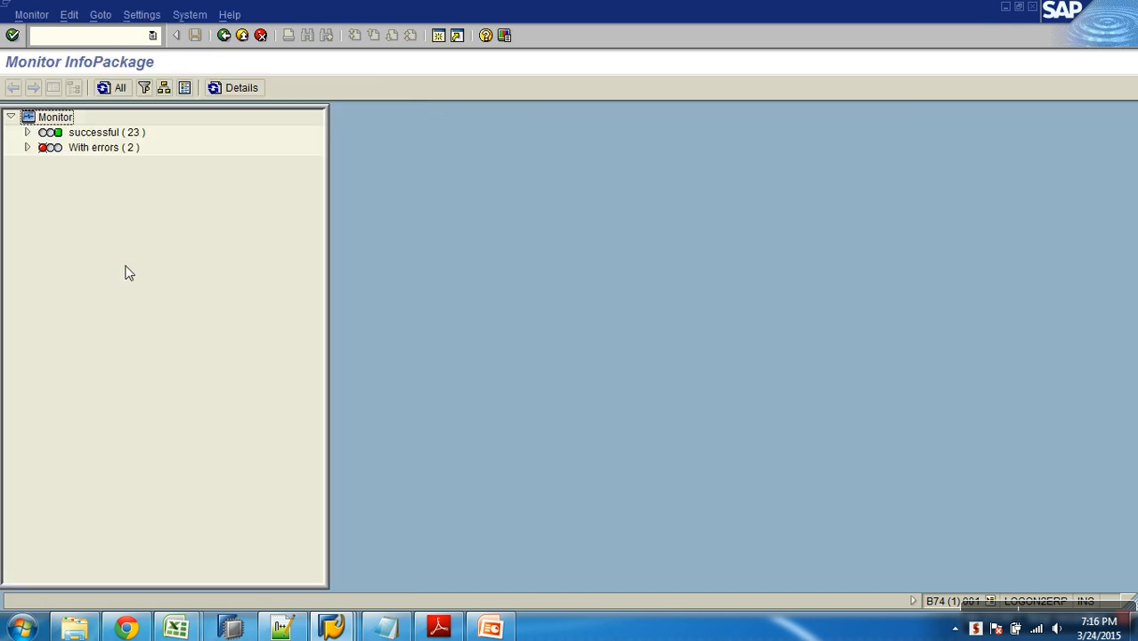
click(28, 132)
click(28, 193)
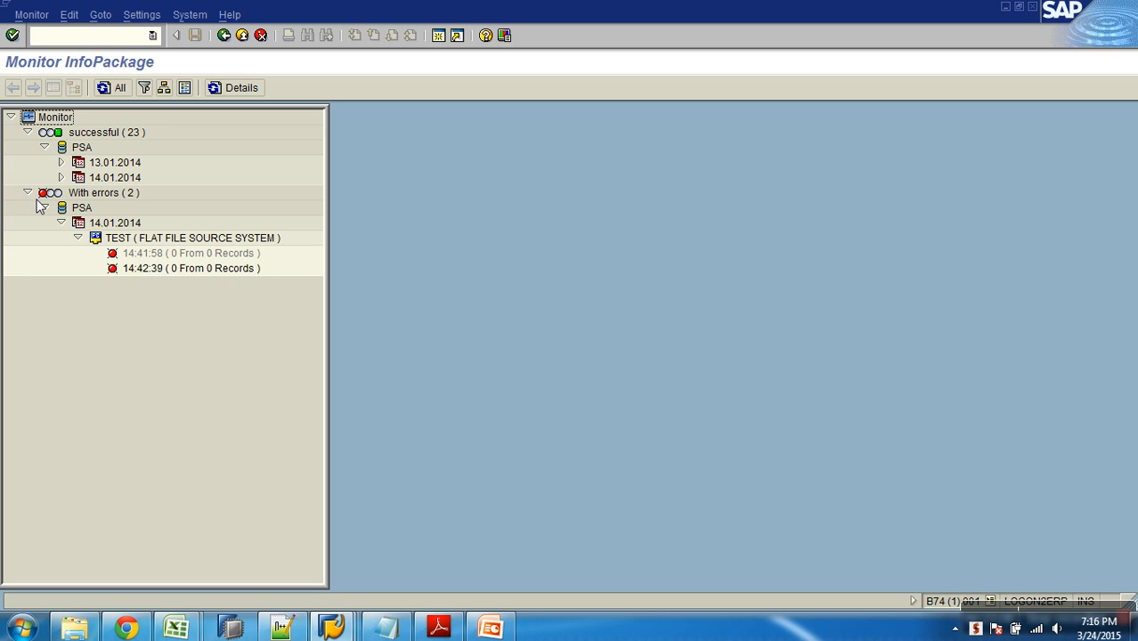
click(60, 178)
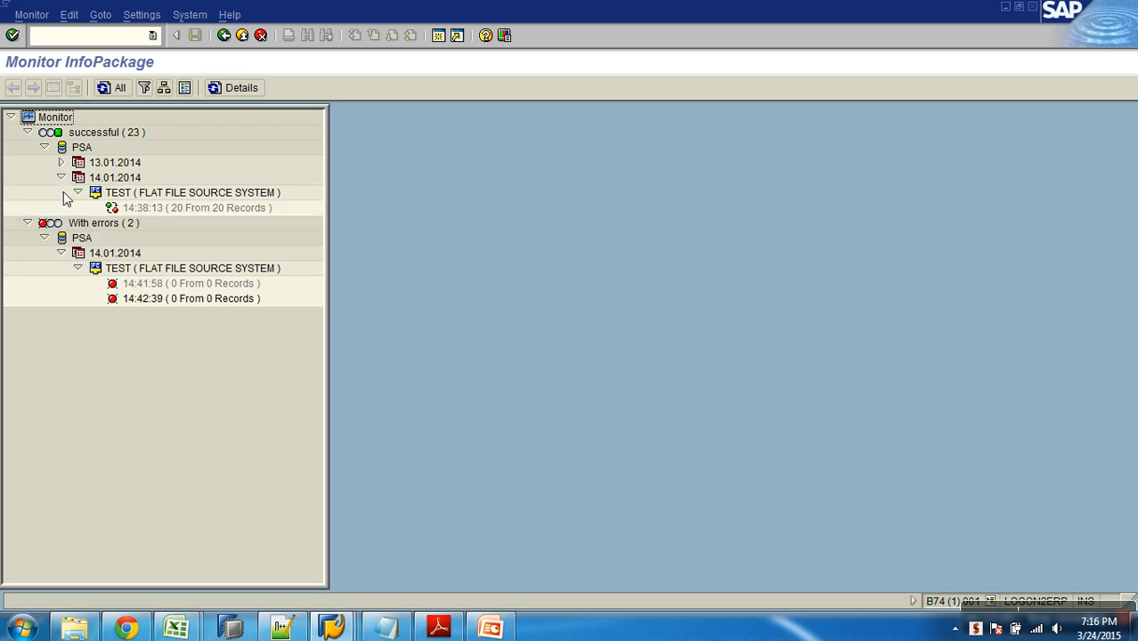
click(196, 300)
click(462, 505)
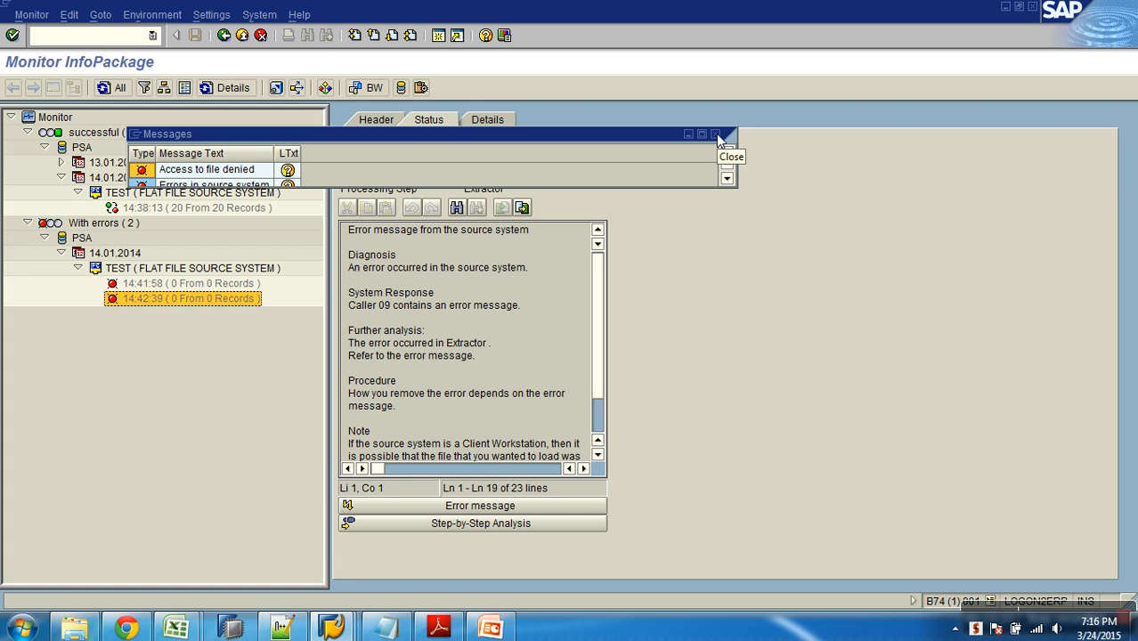
click(716, 134)
Step: Close the Sales_transactions_dummy workbook in Excel, then return to SAP and start the LOAD ZAWSALES_TRAN InfoPackage again
mouse_move(177, 629)
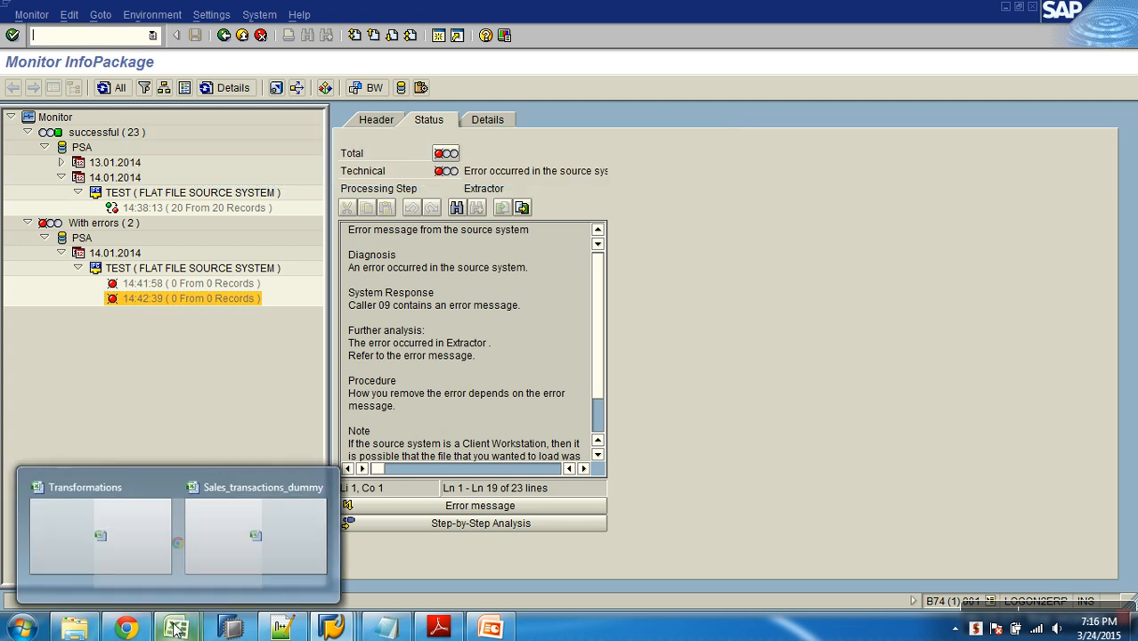
click(291, 565)
click(1131, 32)
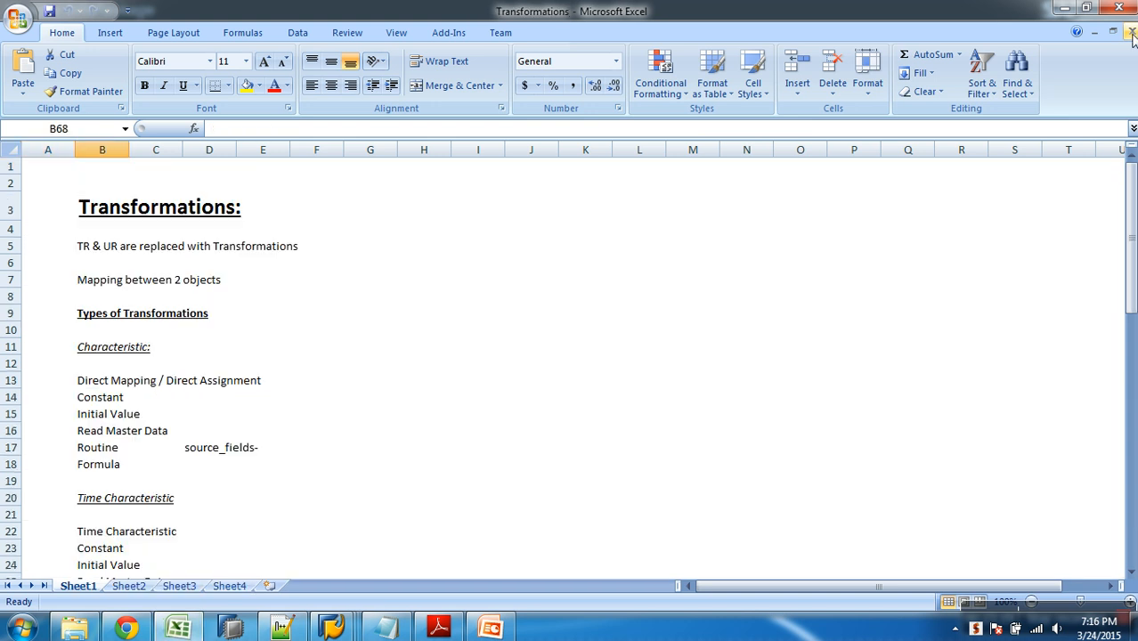
key(alt+Tab)
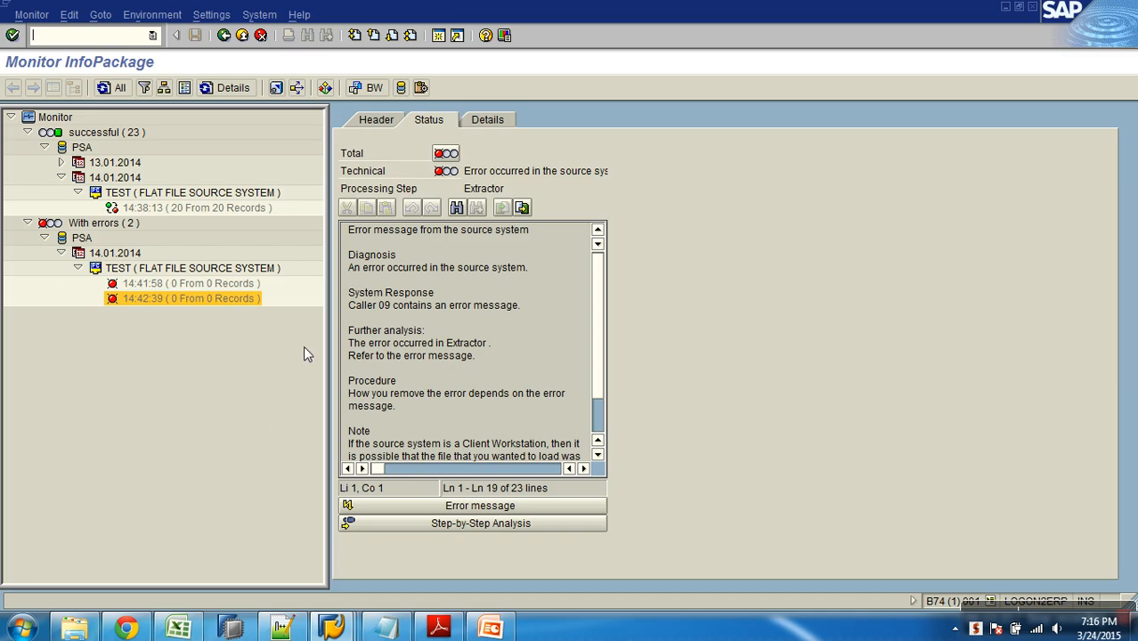
click(223, 35)
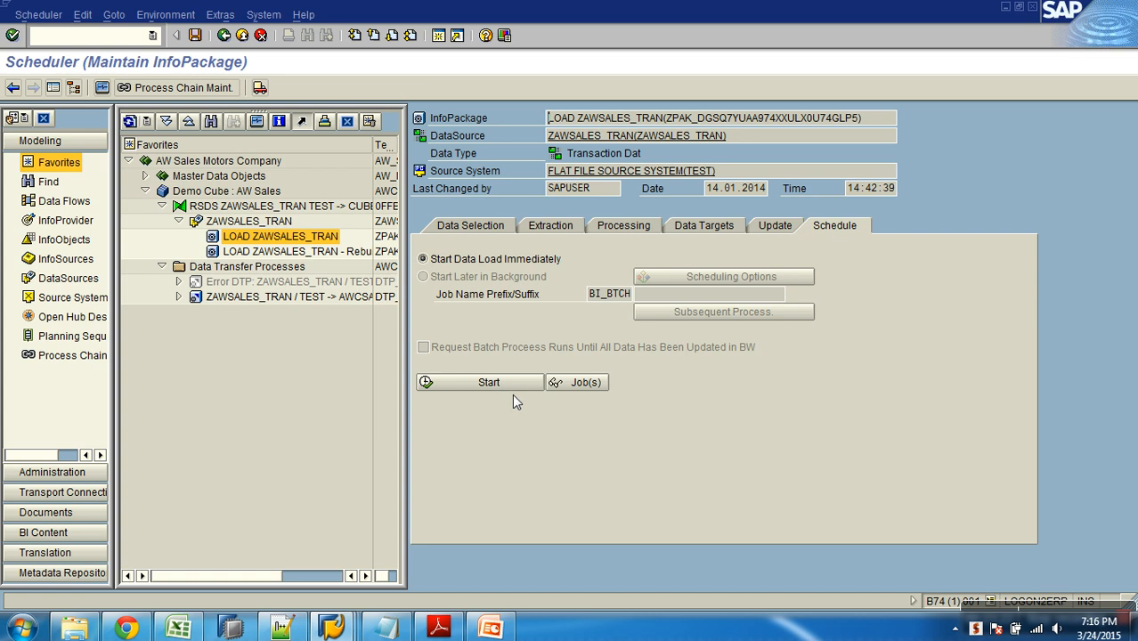
click(488, 382)
Step: Open the ZAWSALES_TRAN / TEST -> AWCSALES data transfer process and delete request 310 from the DataSource's PSA
click(272, 299)
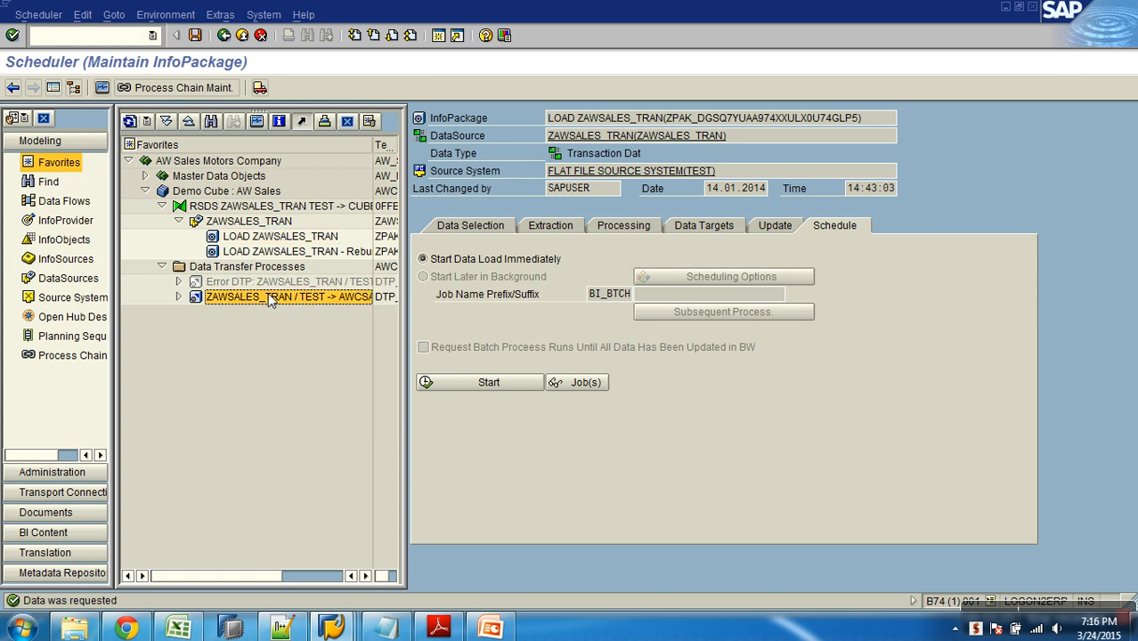
right_click(263, 211)
right_click(246, 226)
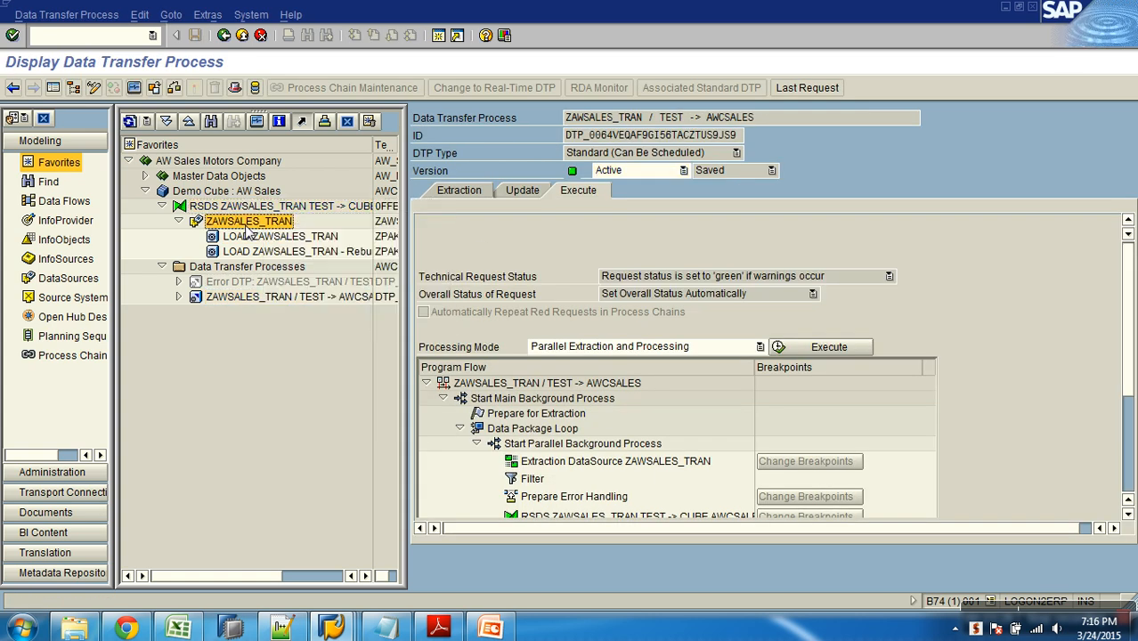
click(271, 387)
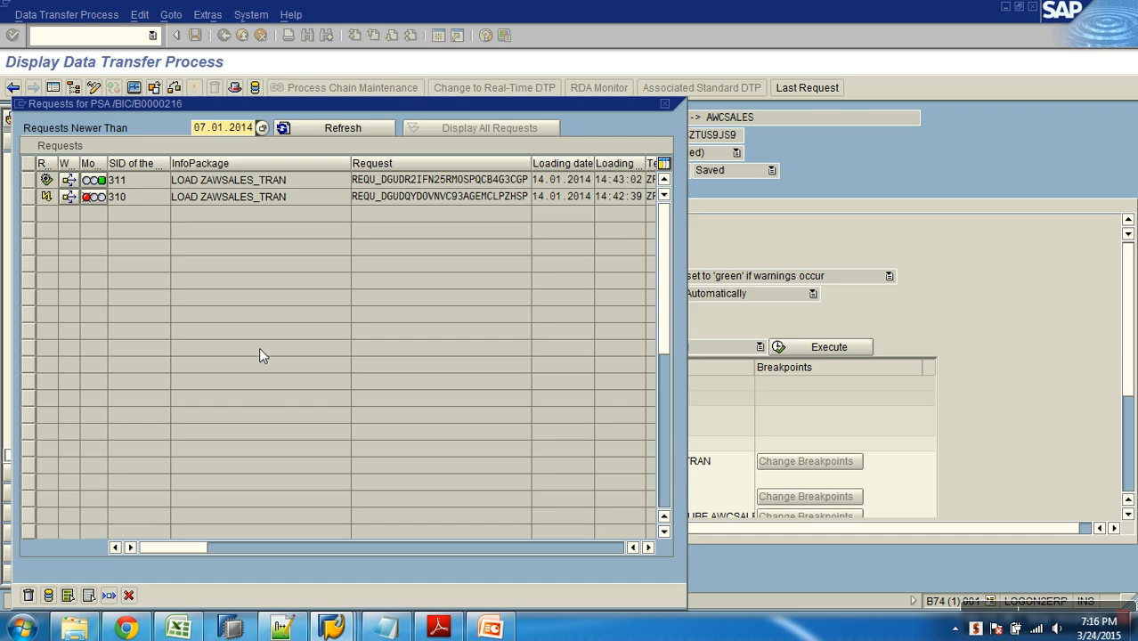
click(28, 198)
click(29, 596)
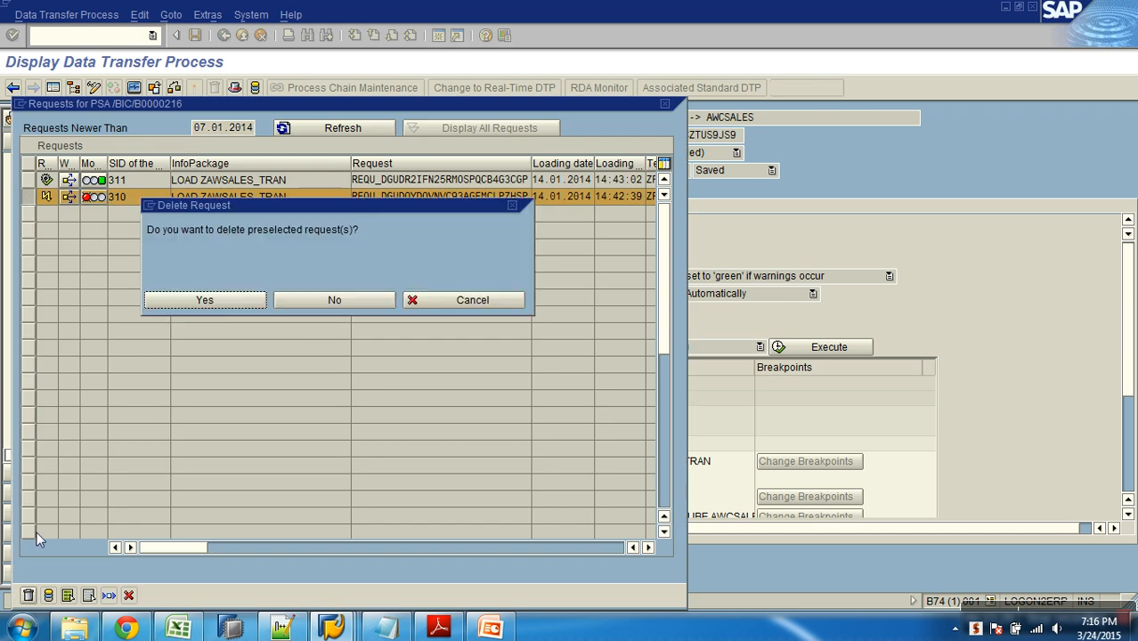
click(196, 301)
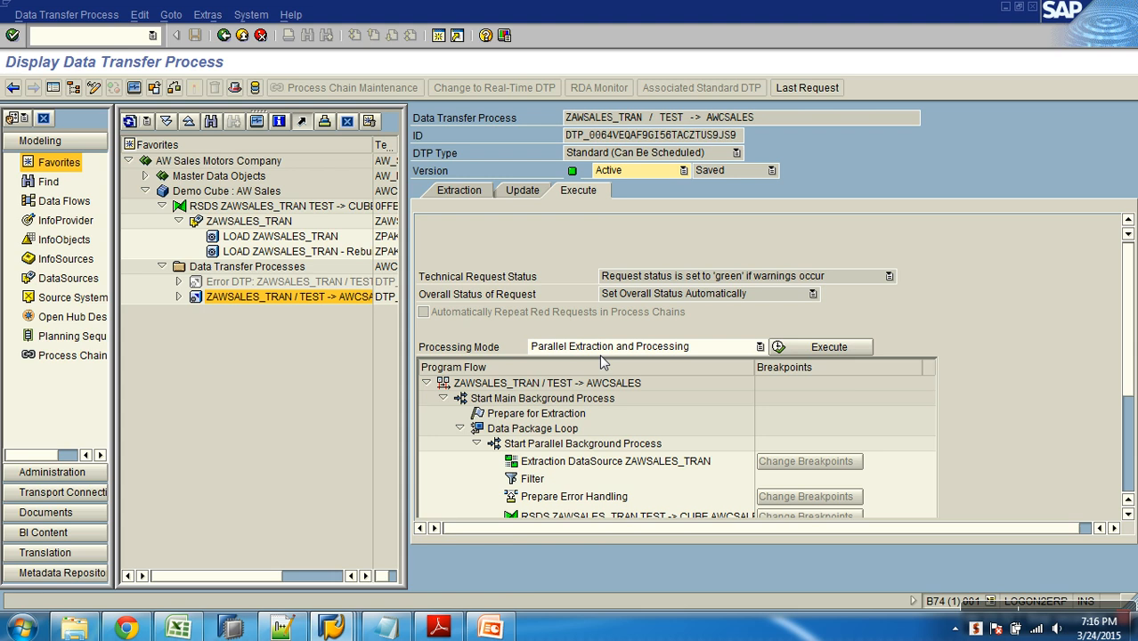
Step: Execute the ZAWSALES_TRAN / TEST -> AWCSALES data transfer process and open the error stack from its request monitor
click(850, 351)
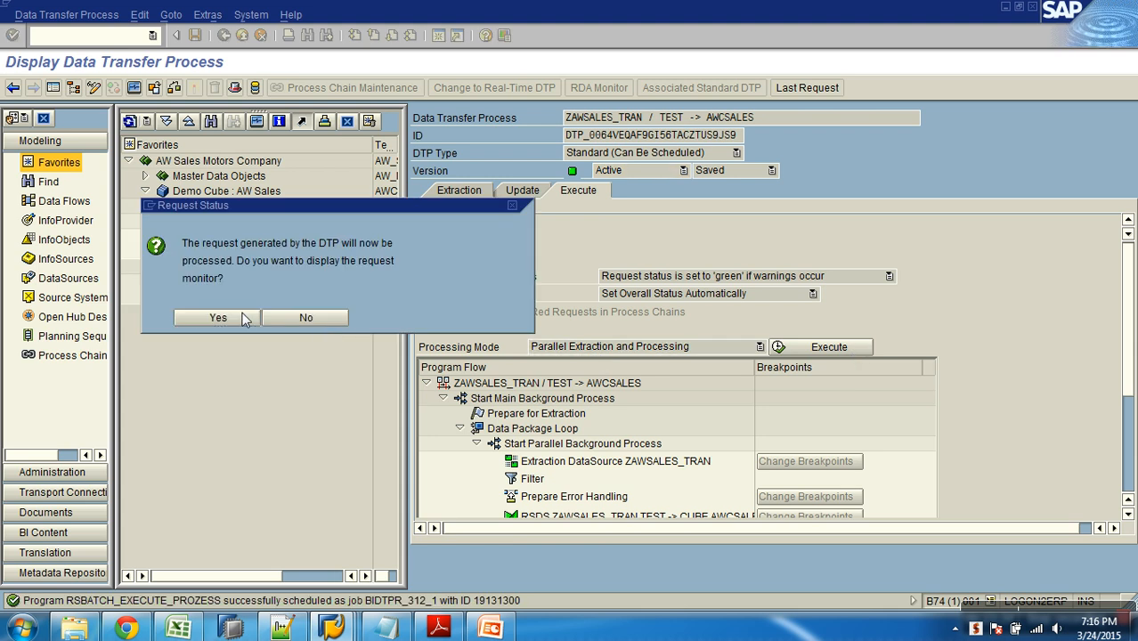
click(236, 319)
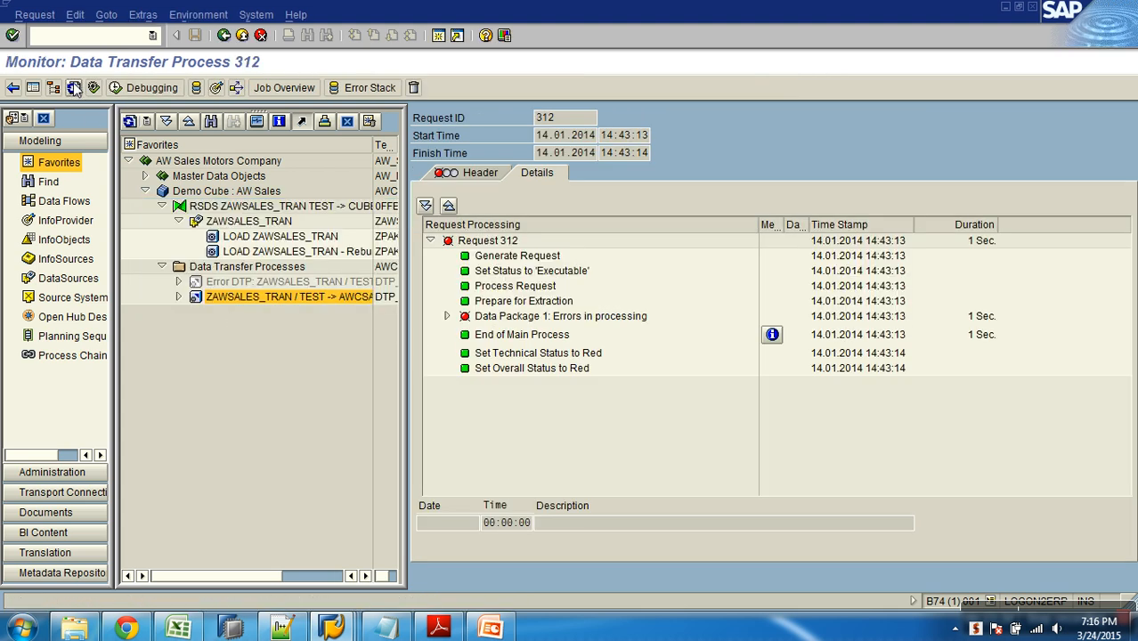
click(369, 87)
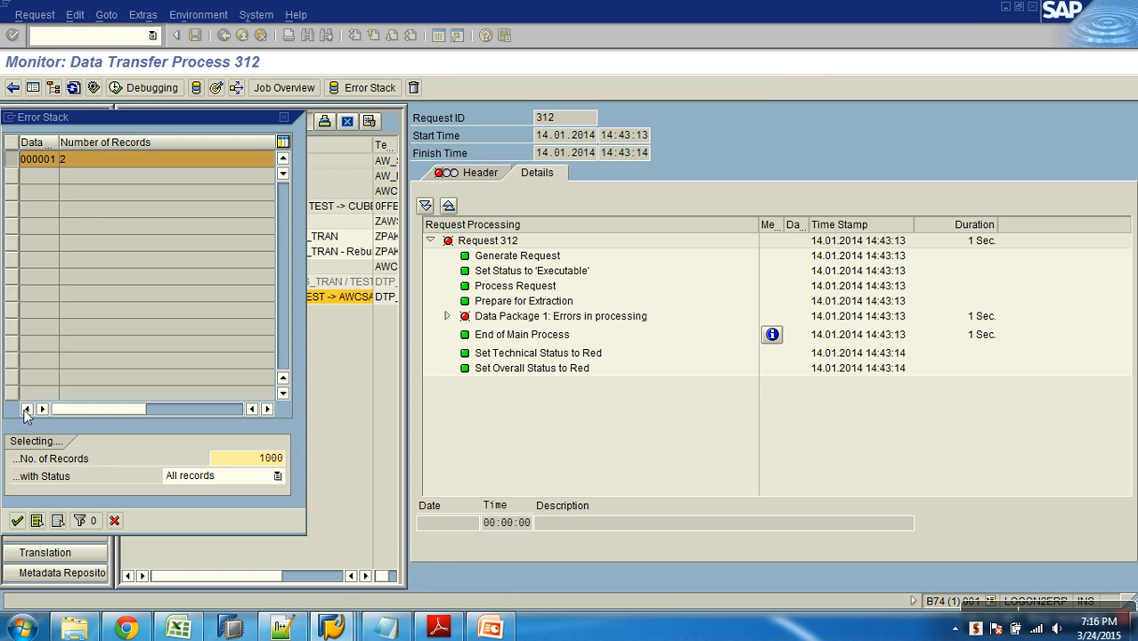
click(17, 521)
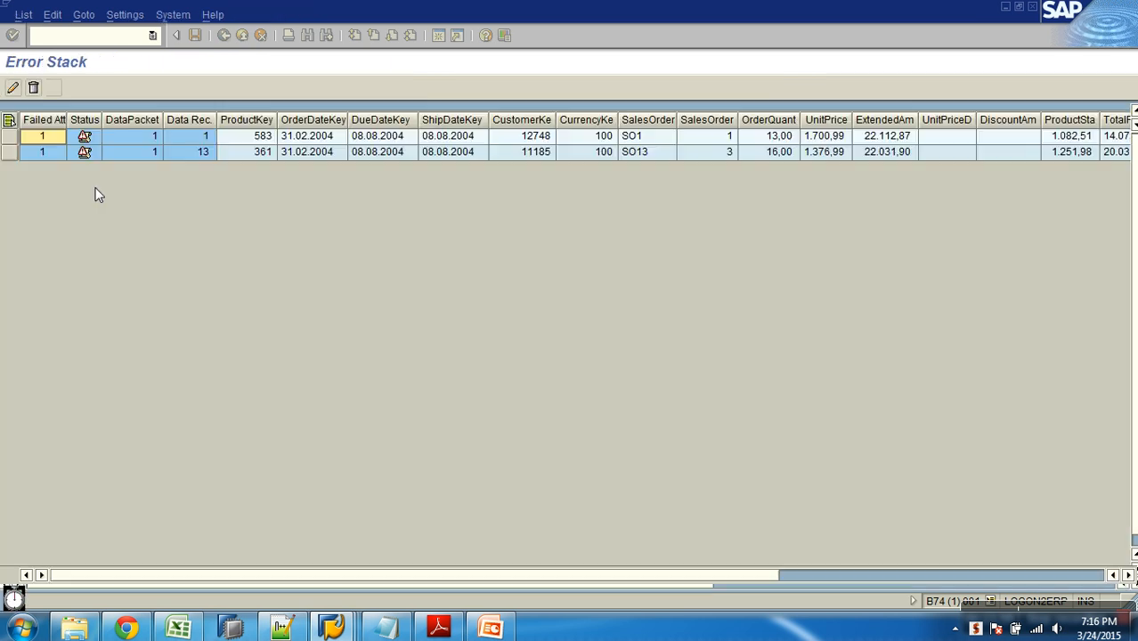
Step: Change the OrderDateKey of both error stack records to 31.03.2004 and return to the request monitor
click(12, 87)
click(187, 265)
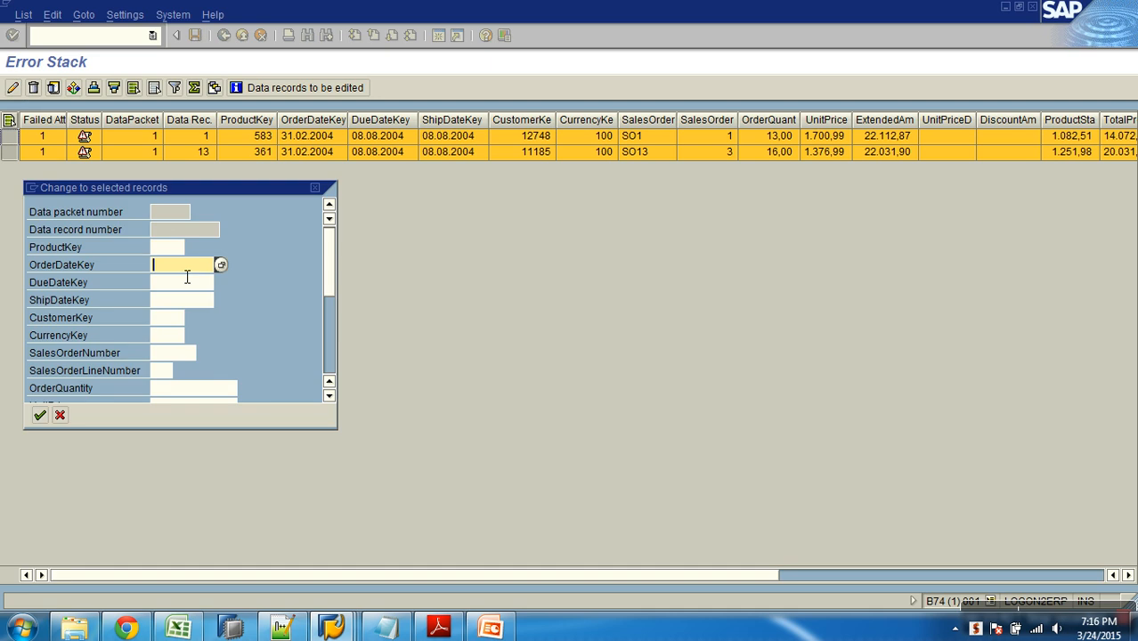
click(182, 280)
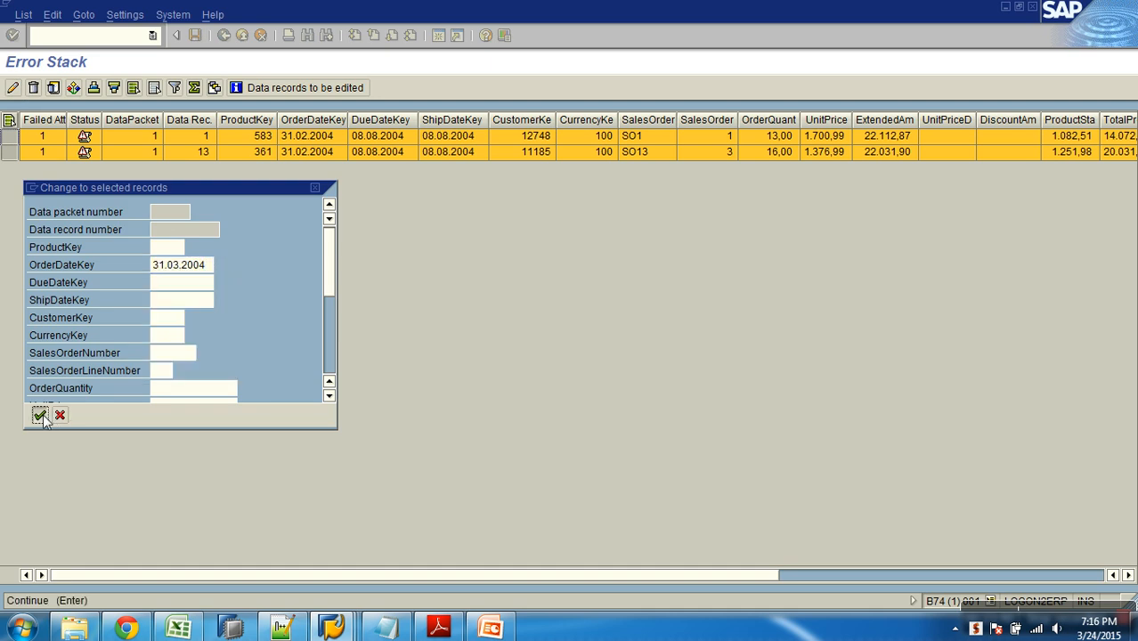
click(39, 416)
click(223, 36)
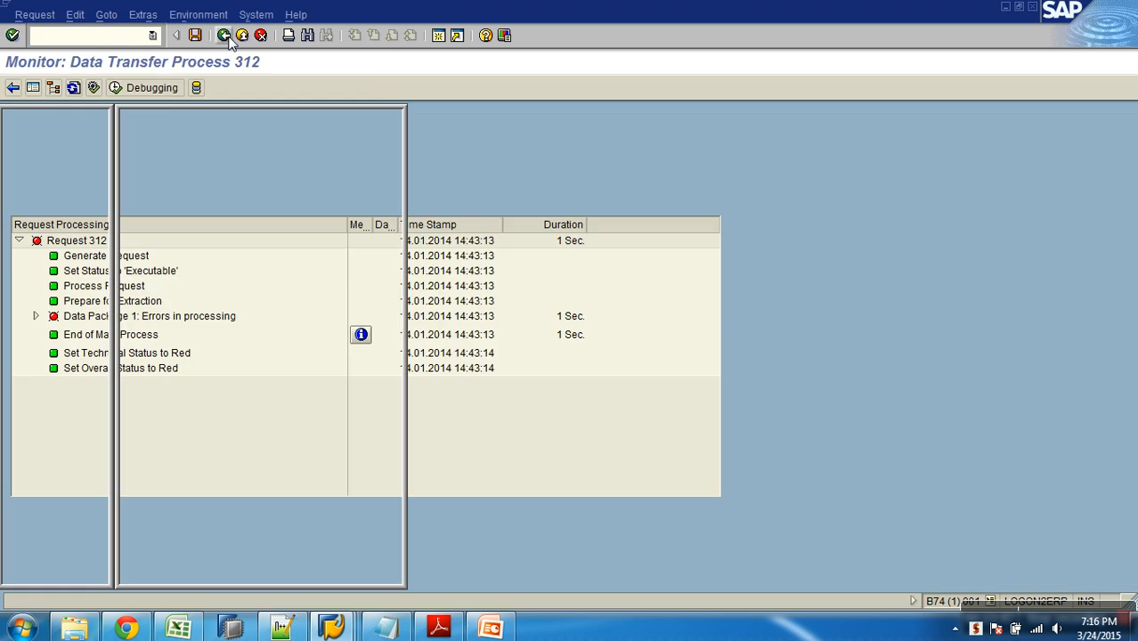
Step: Open the error DTP for ZAWSALES_TRAN / TEST -> AWCSALES in change mode, execute it and display its request monitor
click(286, 283)
double_click(287, 283)
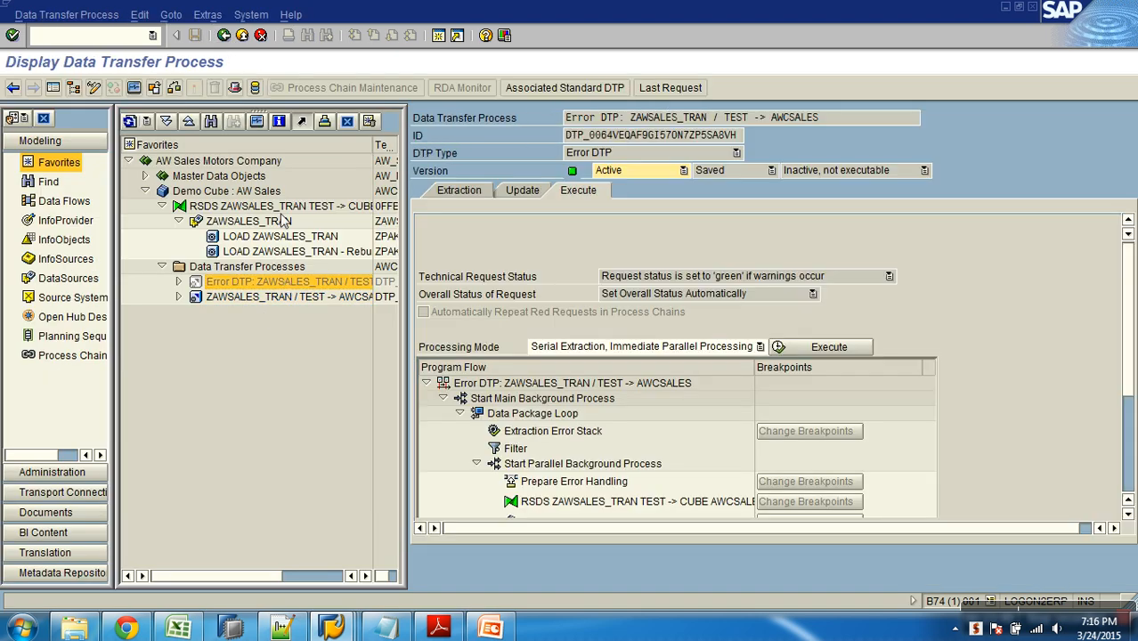
click(94, 87)
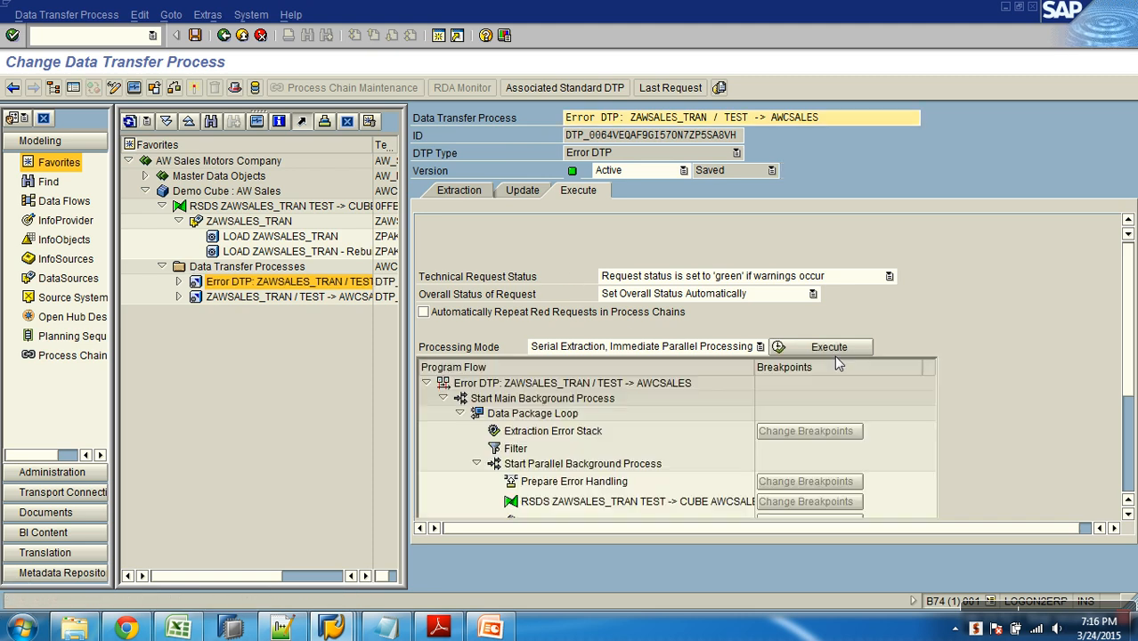
click(836, 347)
click(193, 317)
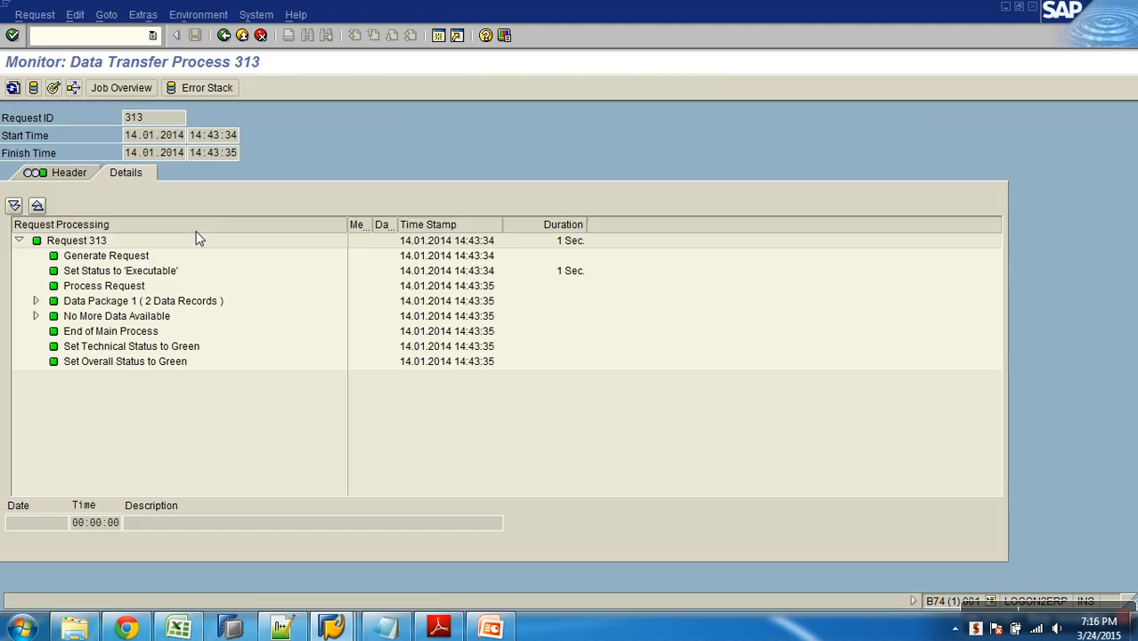
Step: Display the contents of Demo Cube : AW Sales without selection restrictions and highlight the ZGEOGRPHY column to check its keys
click(241, 34)
click(218, 192)
right_click(218, 192)
click(278, 423)
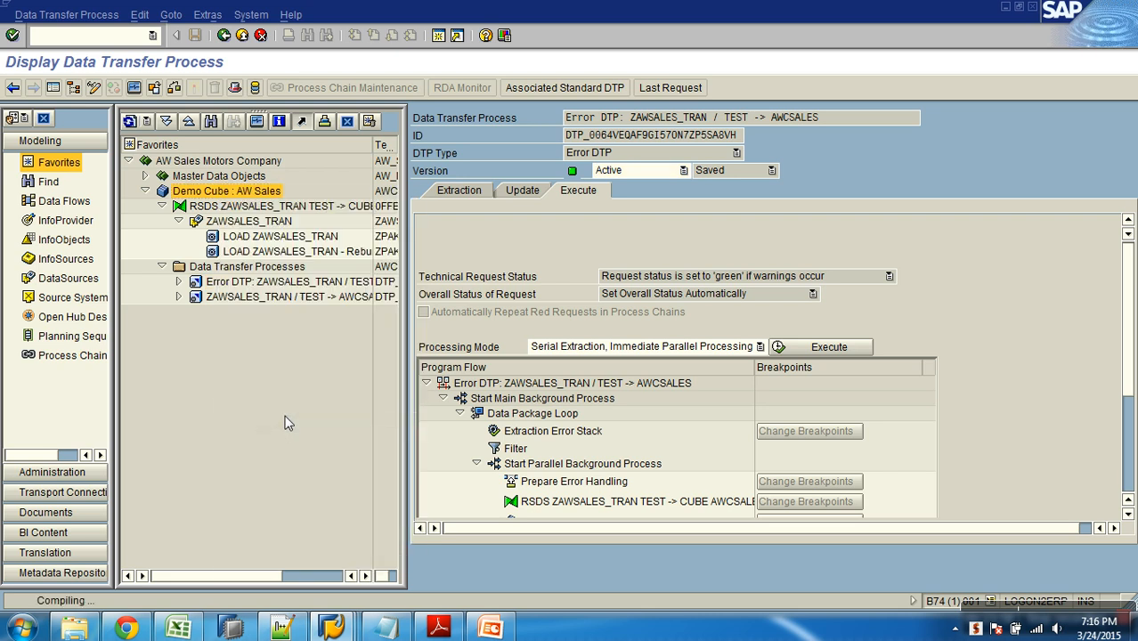
click(106, 87)
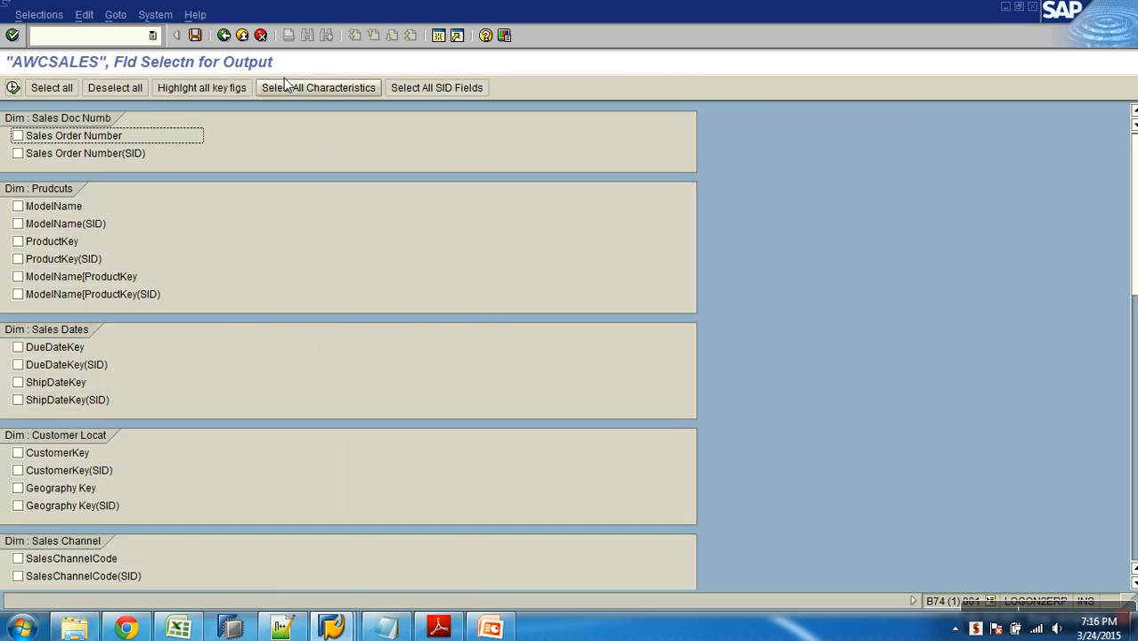
click(14, 87)
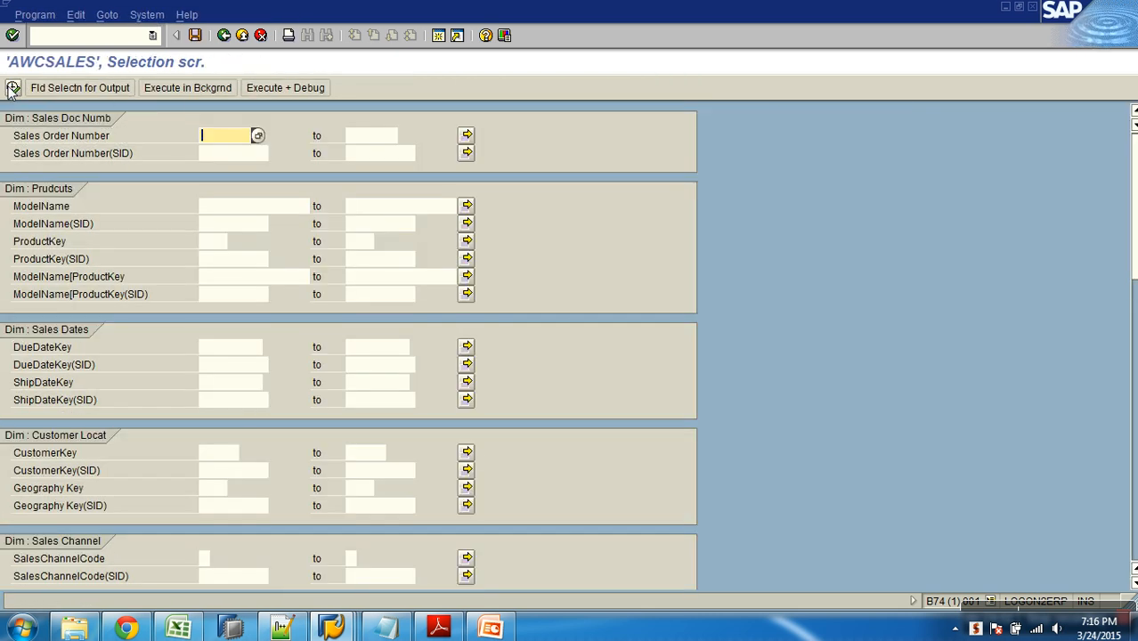
click(13, 87)
click(13, 87)
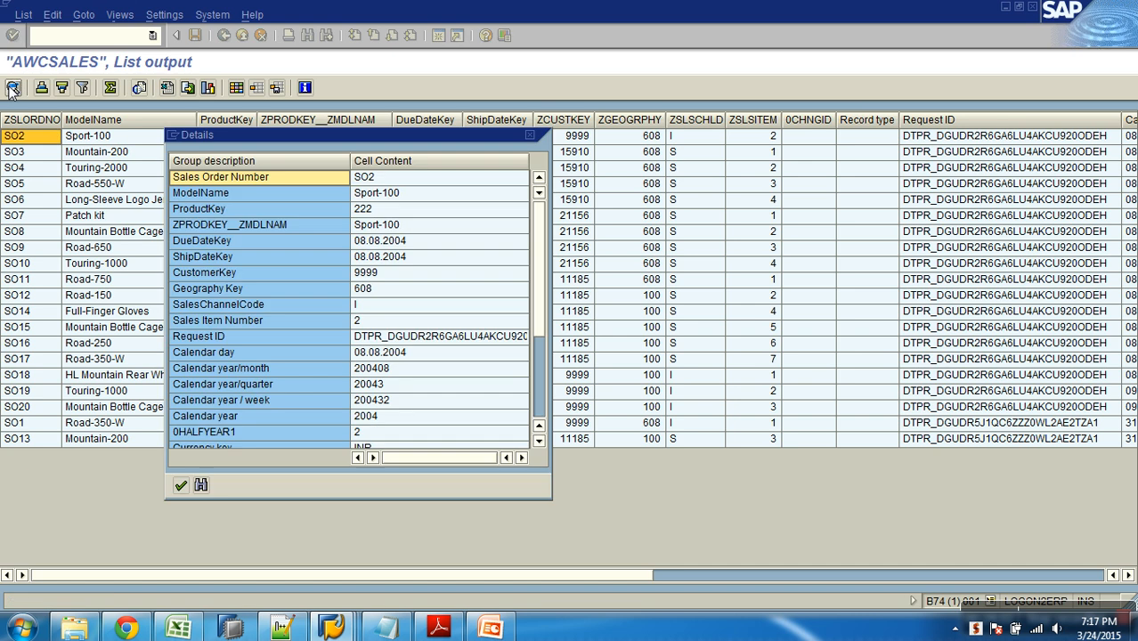
click(181, 485)
click(650, 121)
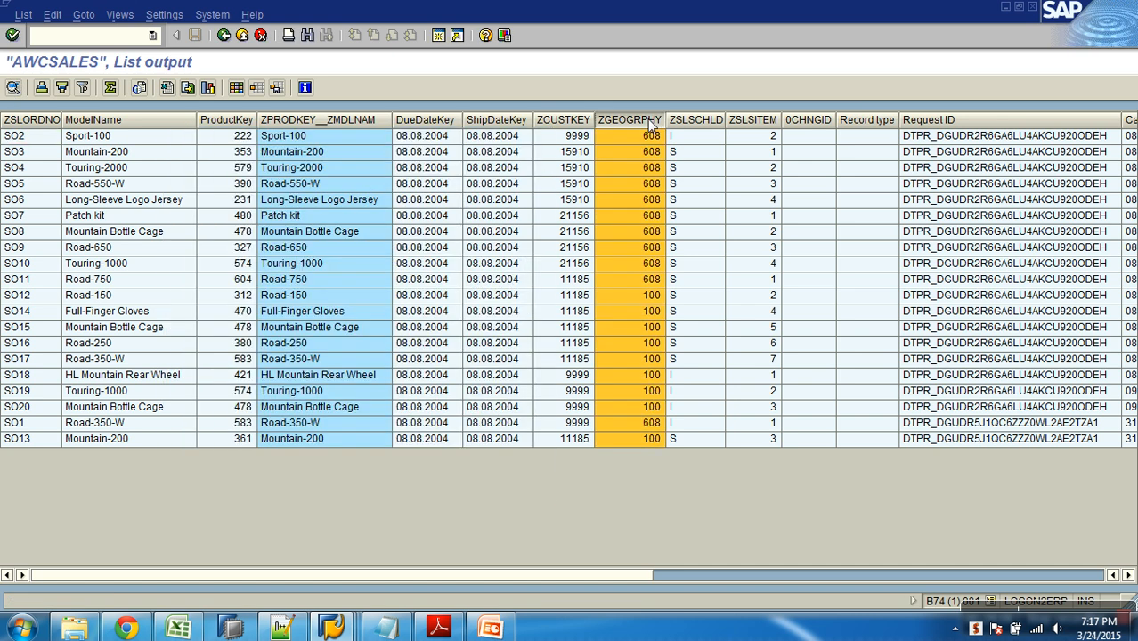